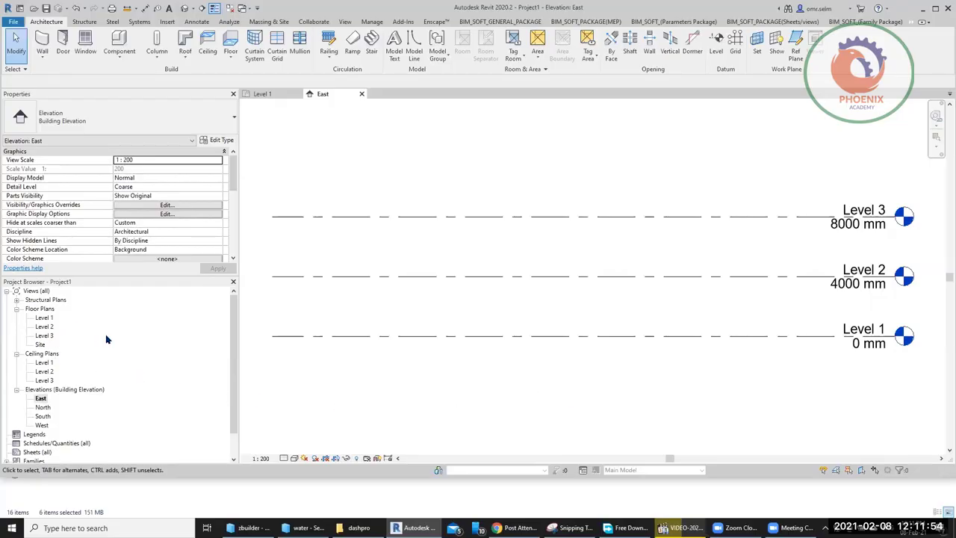
In the Level 1 plan, draw vertical grids 1 and 2, 8000 mm apart
double_click(44, 318)
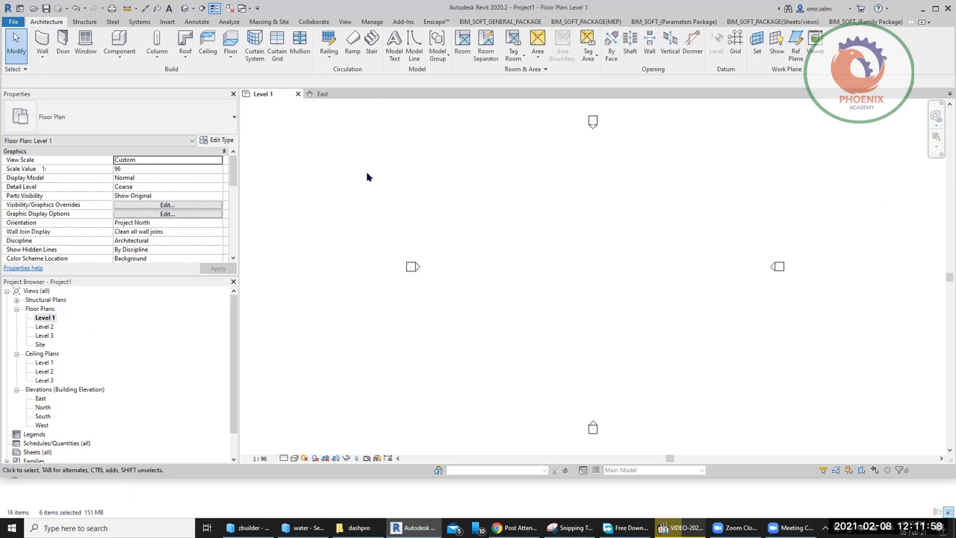
left_click(735, 50)
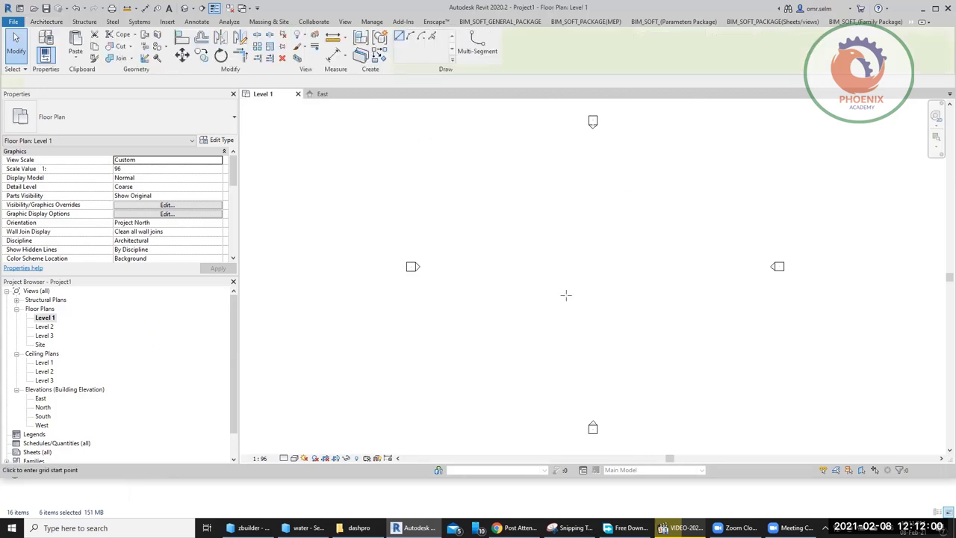
left_click(491, 409)
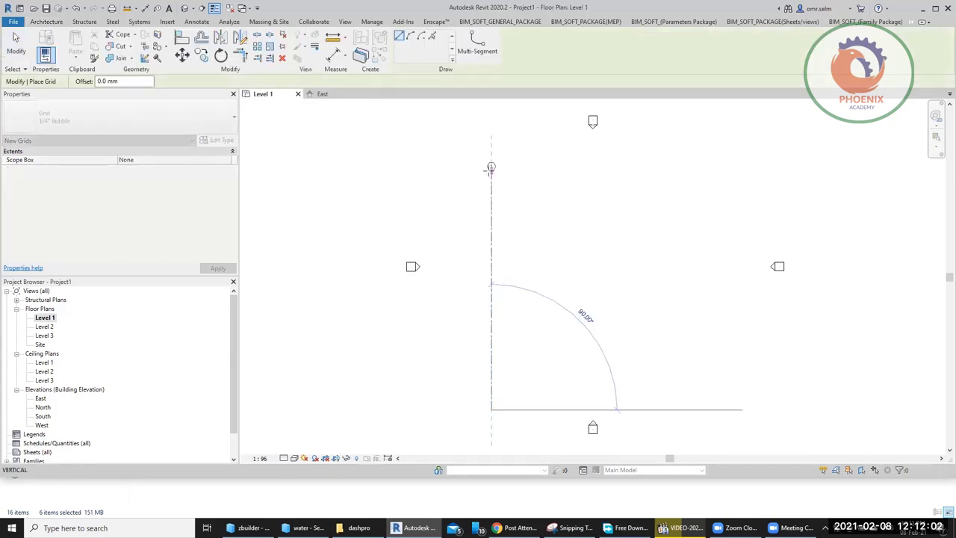
left_click(491, 167)
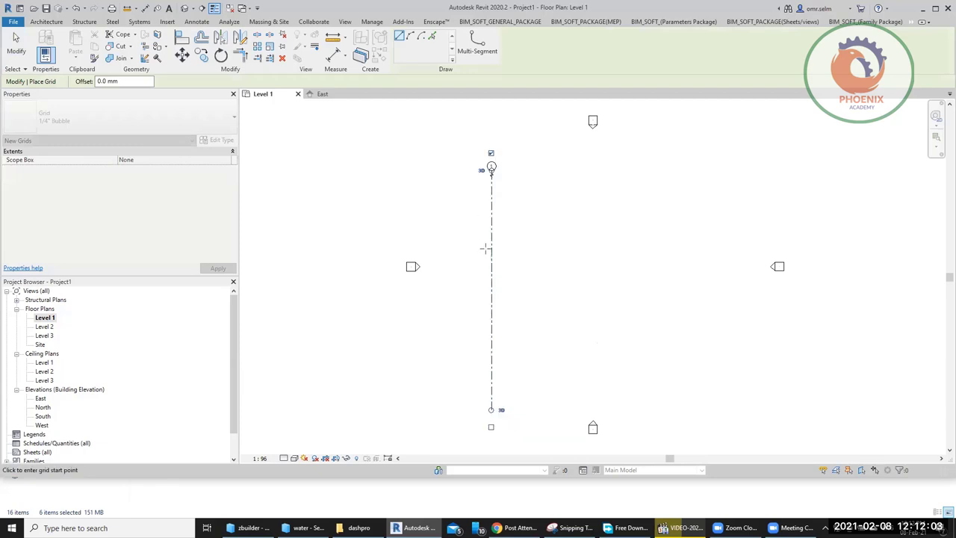
left_click(549, 409)
left_click(549, 167)
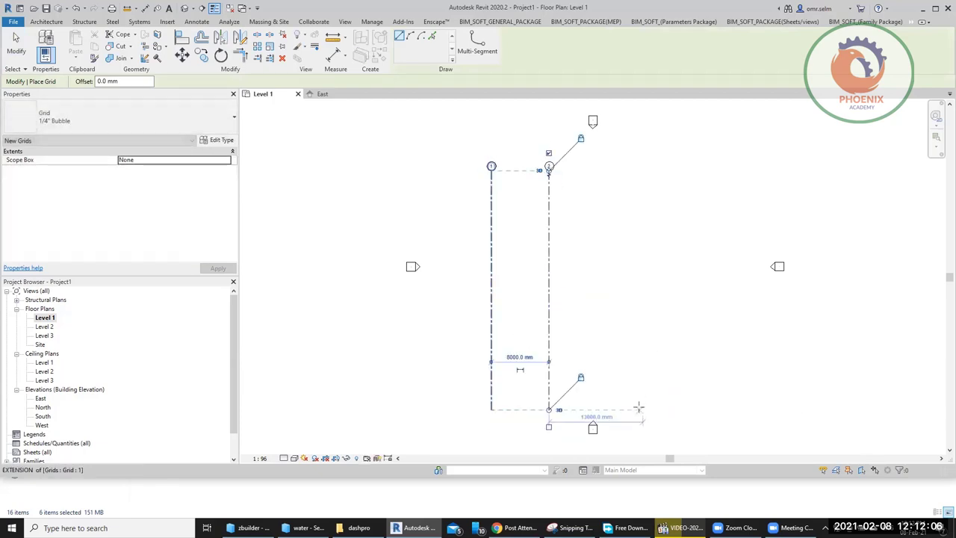
Add vertical grids 3 and 4 at 13000 and 9000 mm spacing, plus horizontal grid 5 across the top
left_click(642, 409)
left_click(642, 166)
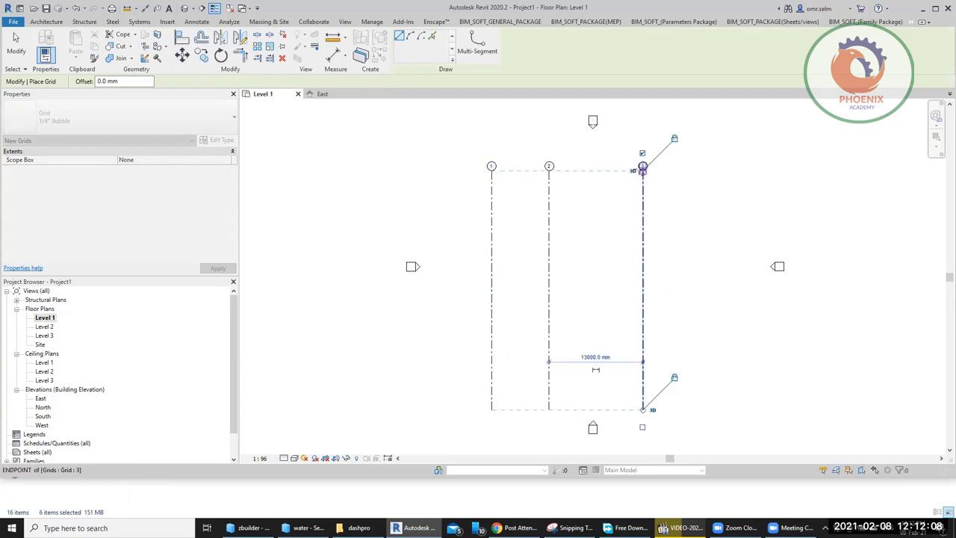
left_click(707, 409)
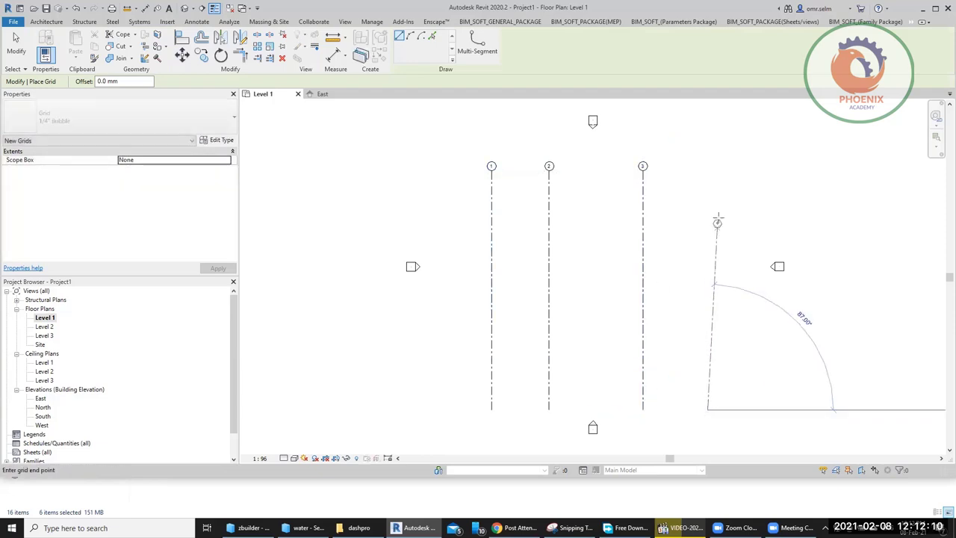
left_click(707, 174)
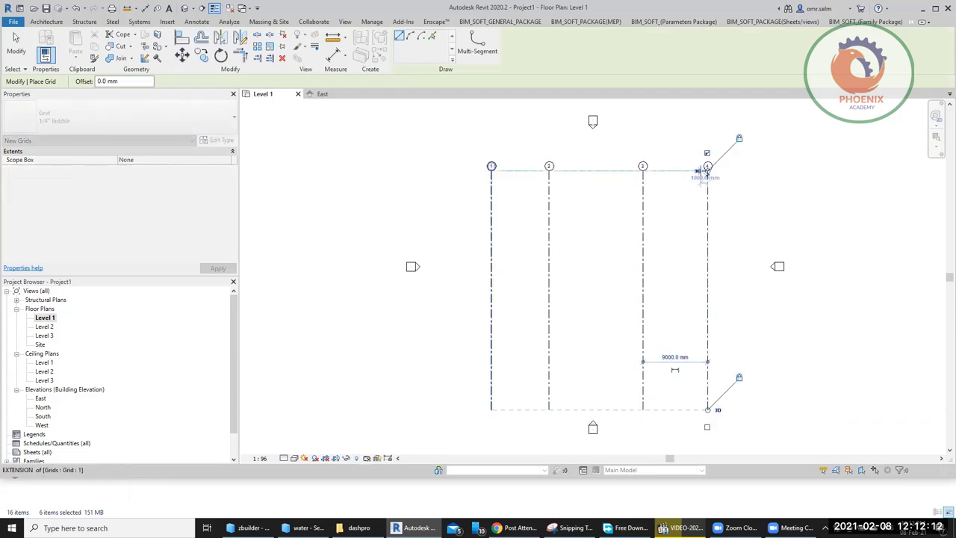
left_click(747, 198)
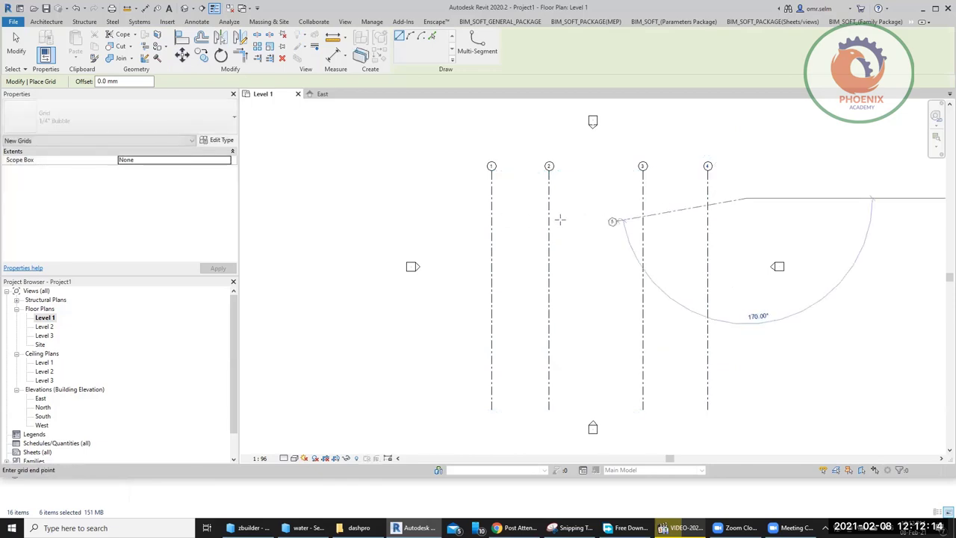
left_click(455, 197)
Rename horizontal grid 5 to A
scroll(455, 196, "up", 4)
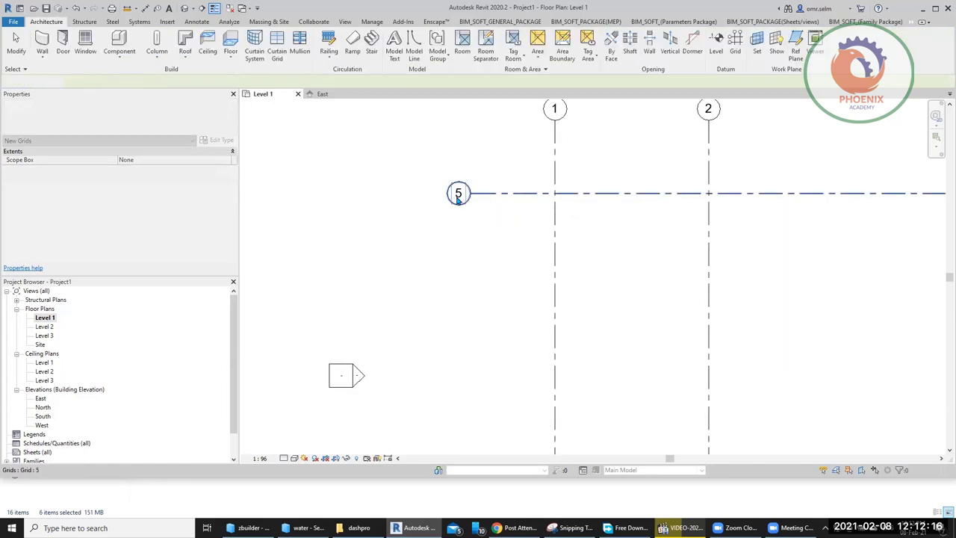
key("Escape")
left_click(455, 193)
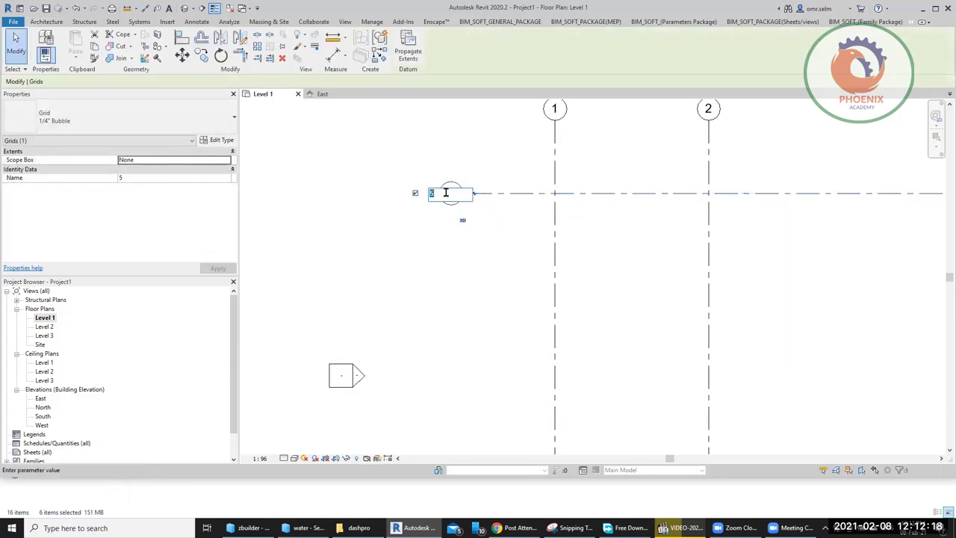
type("A")
key("Return")
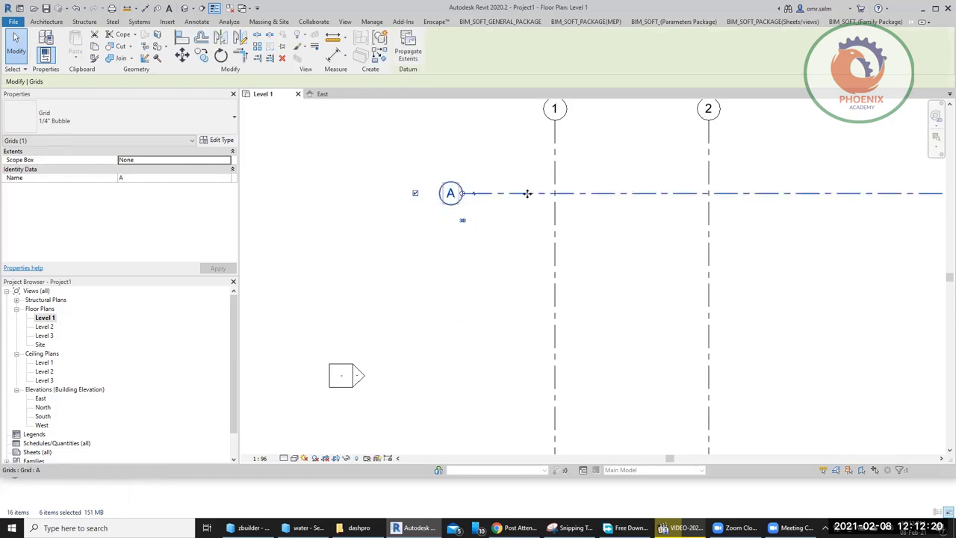
Array grid A downward into five horizontal grids with AR, ending at the bottom
key("m")
key("v")
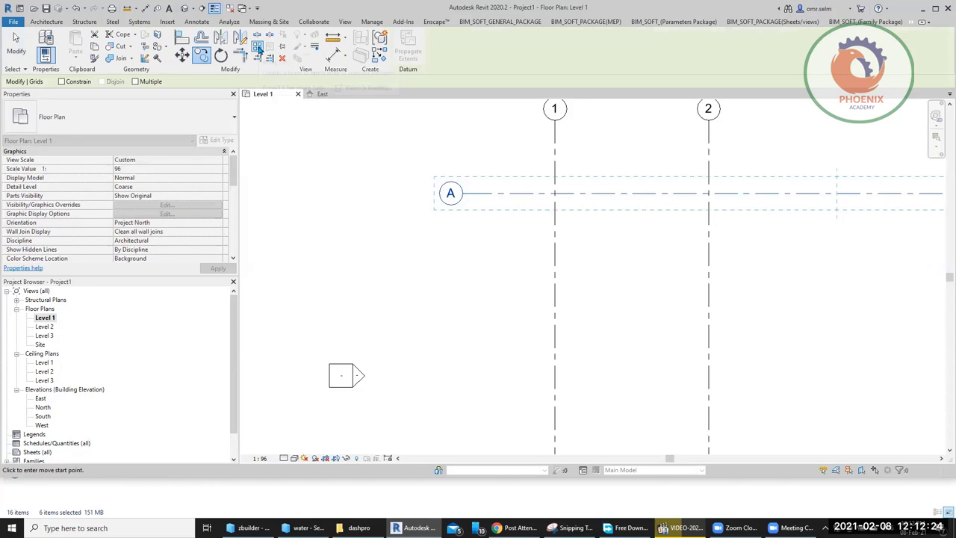
key("a")
key("r")
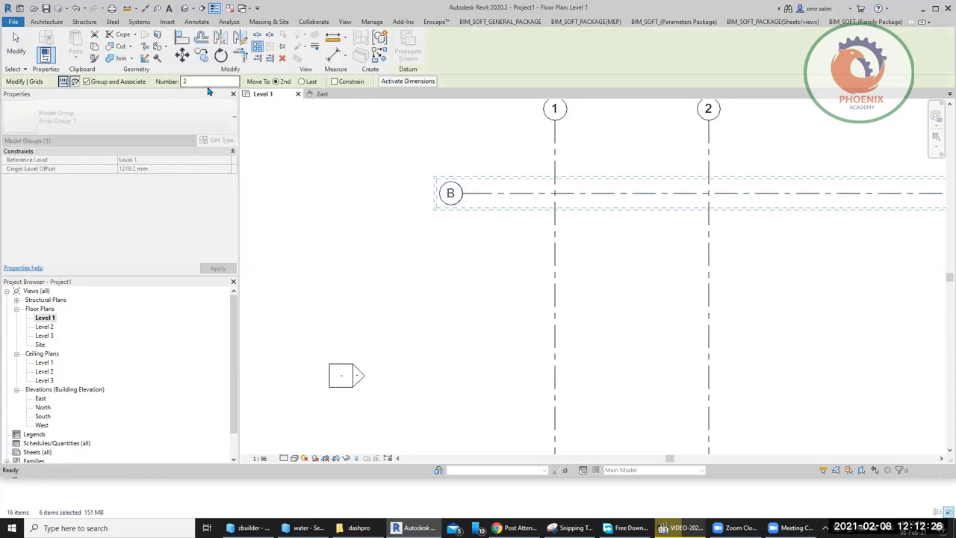
left_click(485, 193)
scroll(487, 196, "down", 2)
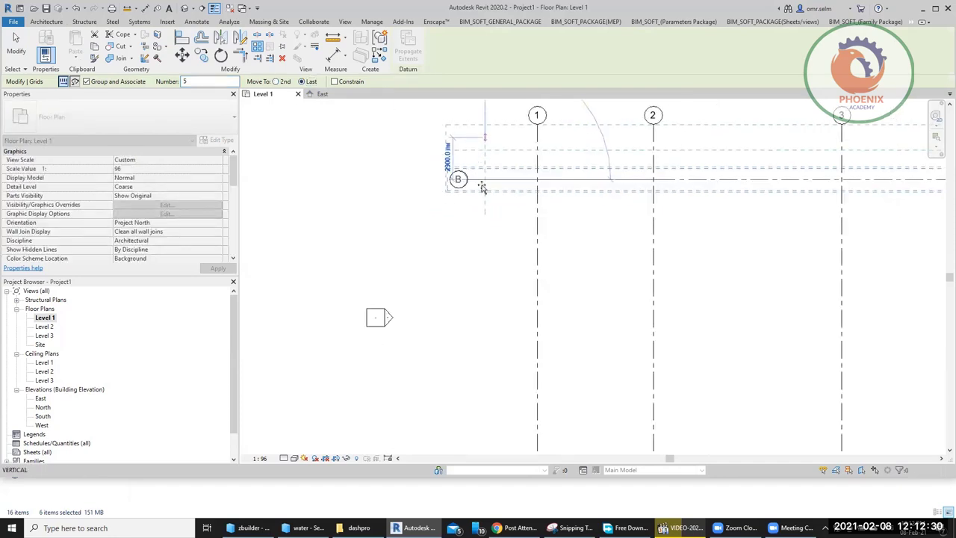
scroll(485, 194, "down", 2)
left_click(485, 357)
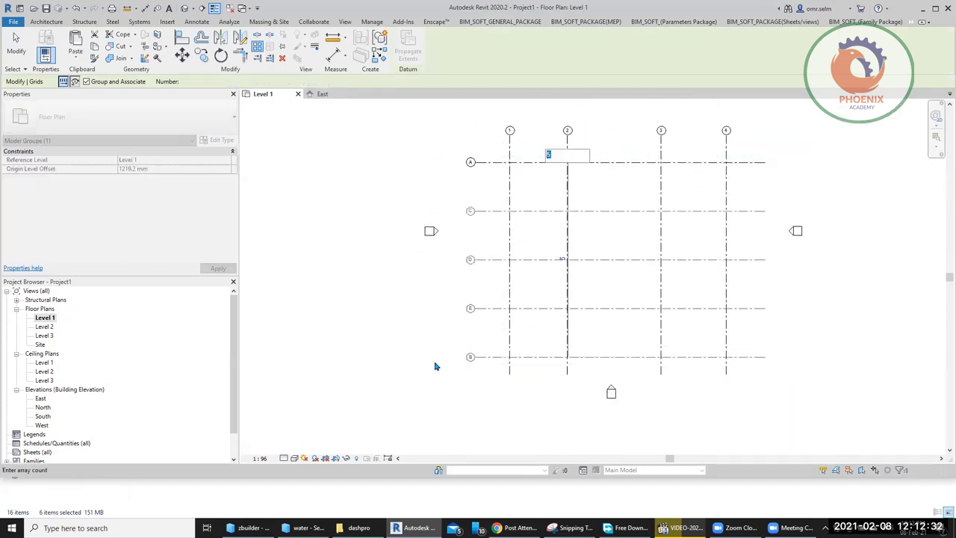
left_click(401, 346)
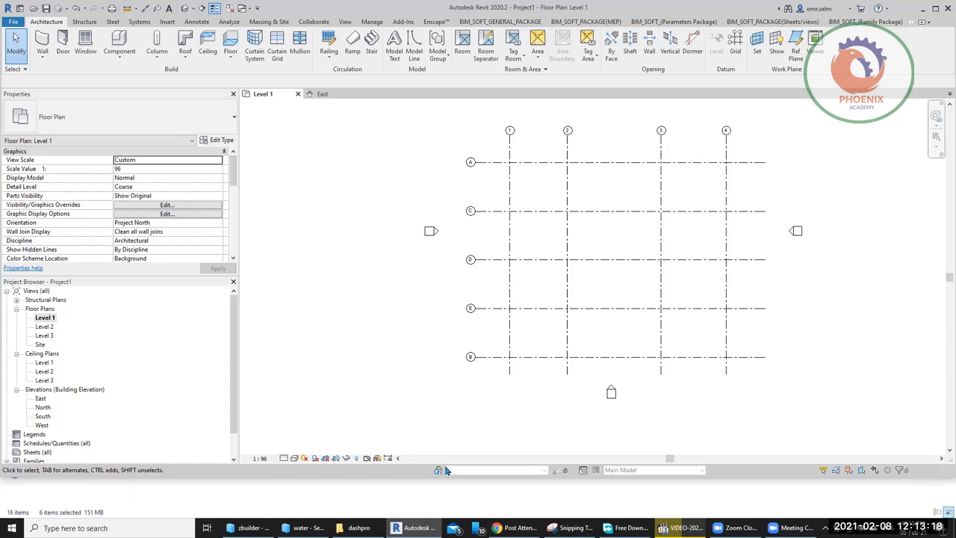
Start the Grid tool again to place another grid
scroll(604, 168, "up", 1)
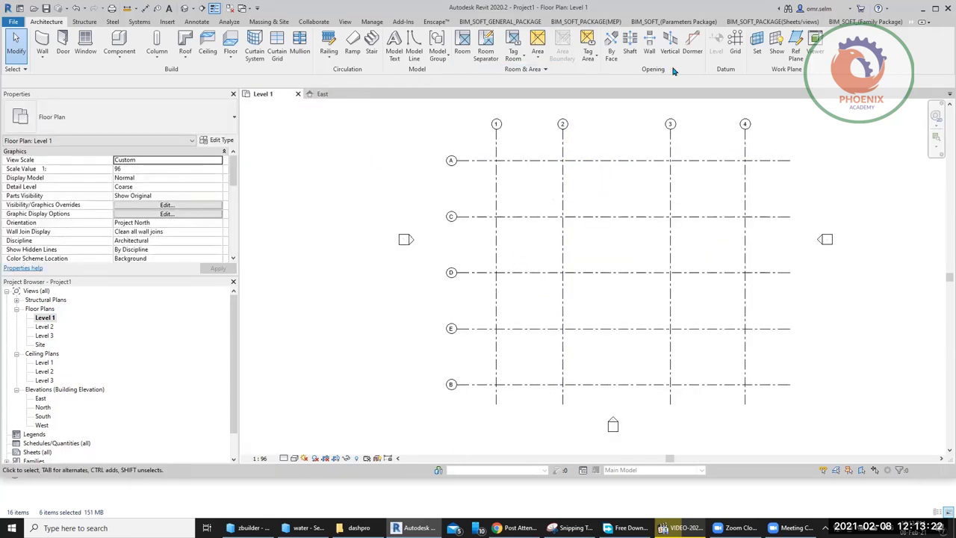
left_click(735, 49)
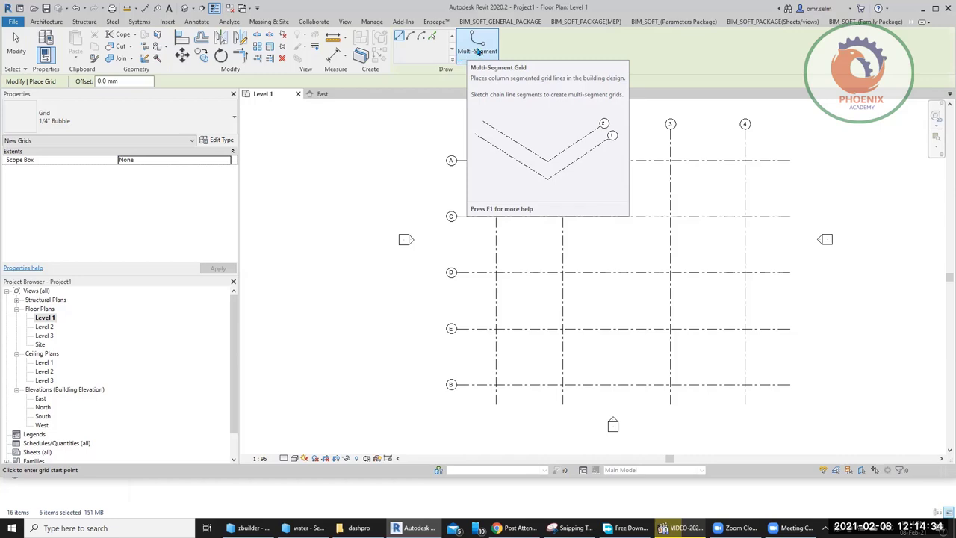
Sketch multi-segment grid F with a 45° jog between grids A and C
left_click(479, 51)
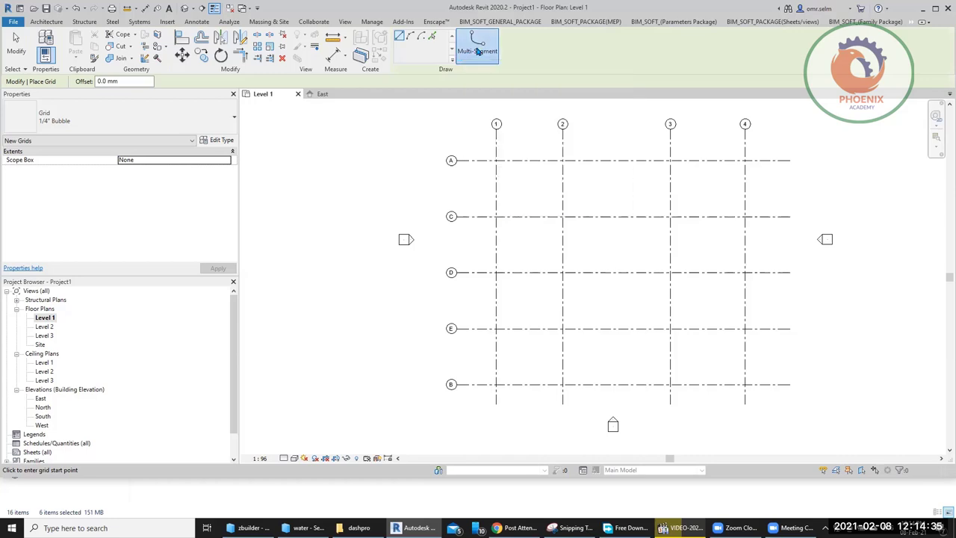
left_click(455, 184)
left_click(598, 185)
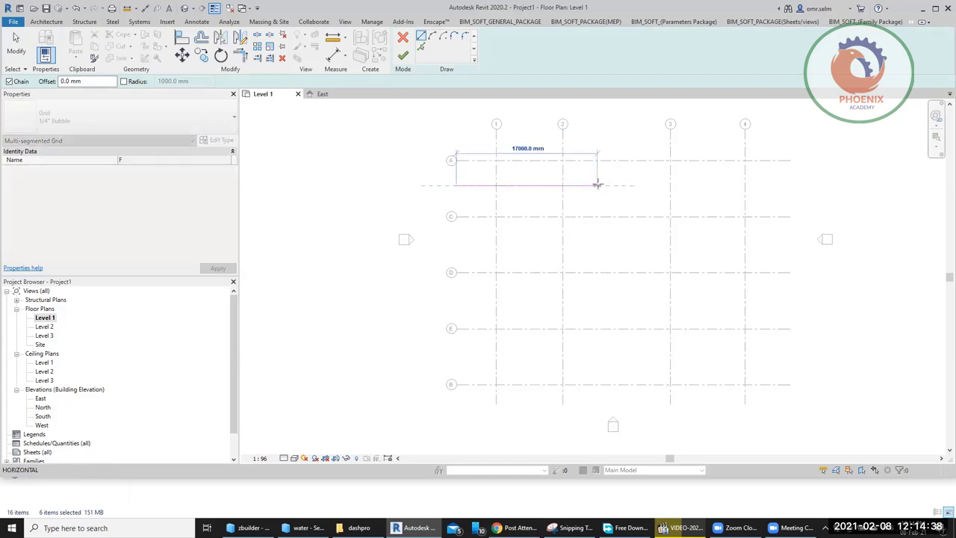
left_click(614, 201)
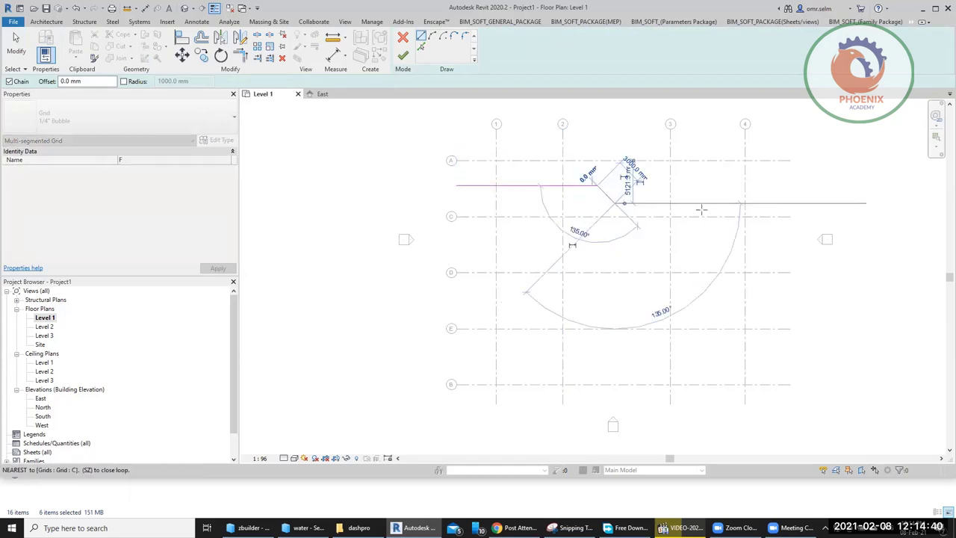
left_click(772, 203)
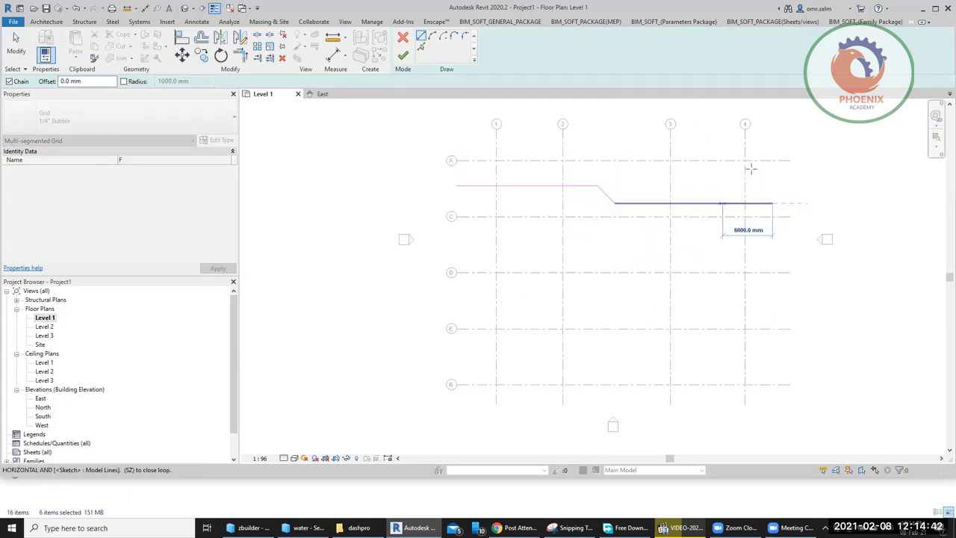
left_click(745, 217)
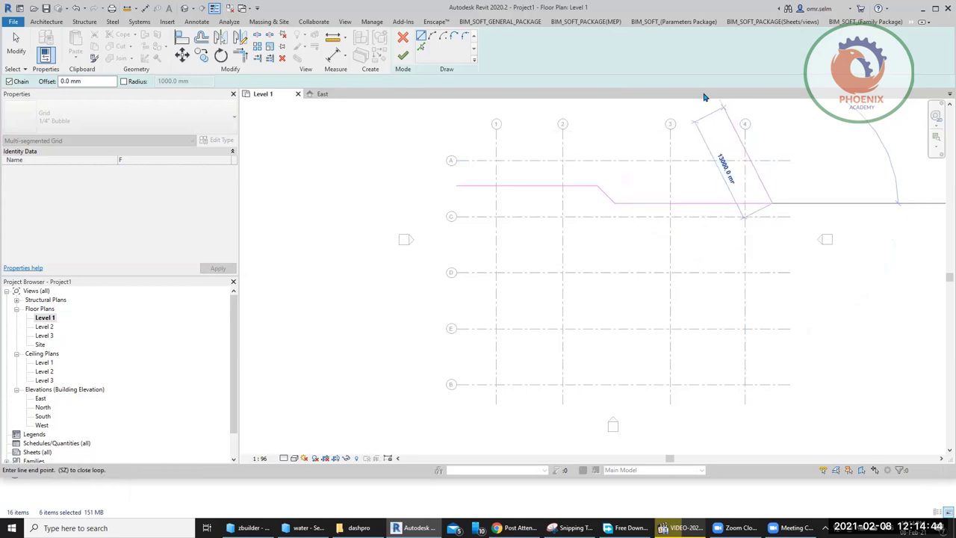
left_click(402, 55)
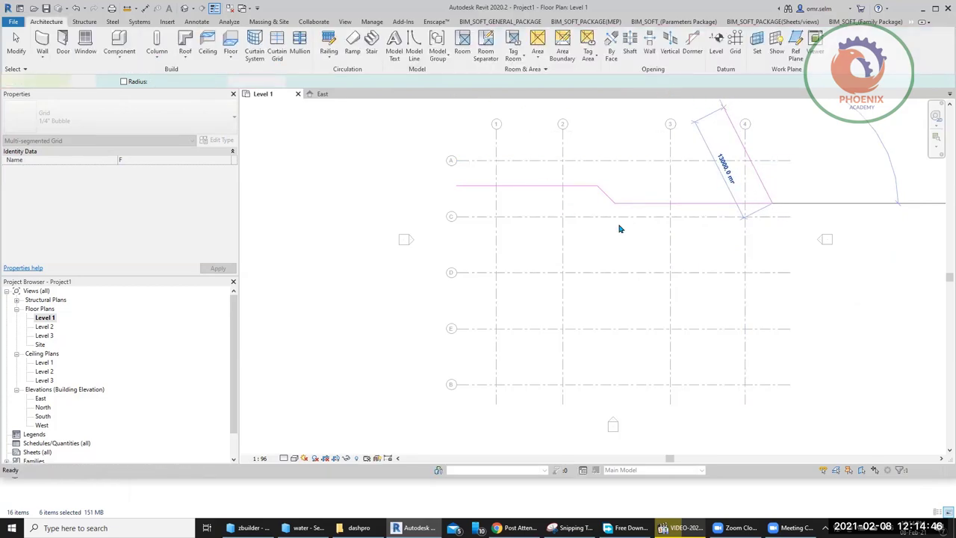
Edit grid F's sketch, replacing the diagonal segment with an arc
scroll(798, 215, "up", 4)
scroll(801, 215, "down", 3)
scroll(802, 214, "down", 1)
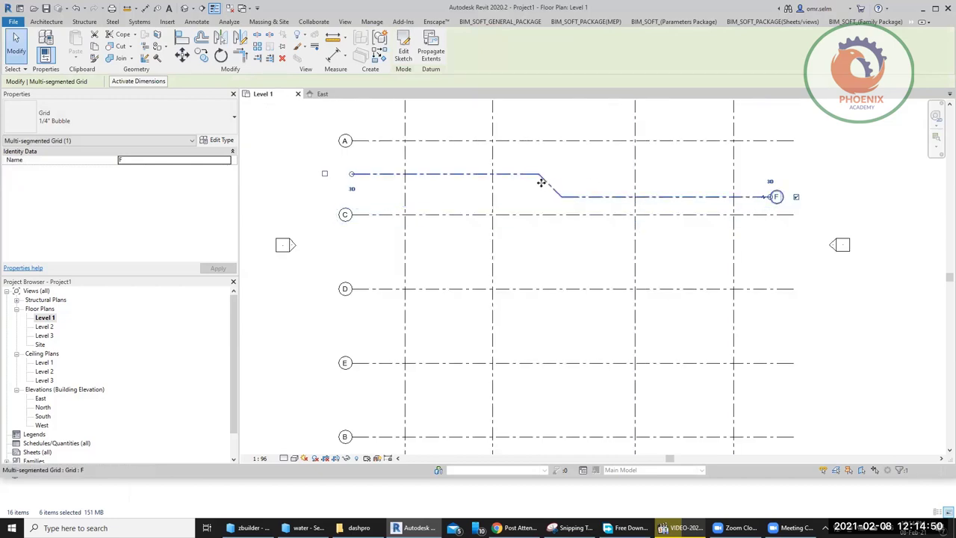
left_click(405, 47)
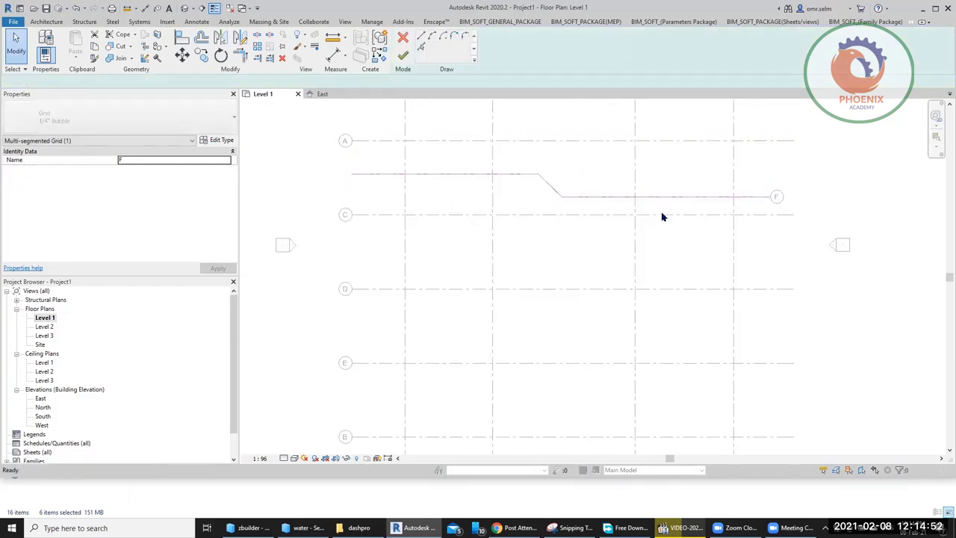
left_click(549, 193)
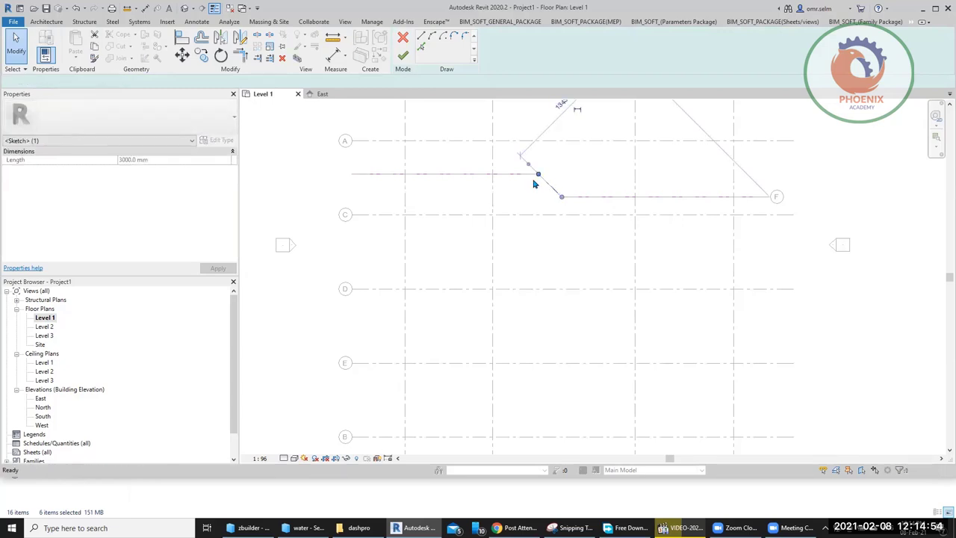
key("Escape")
left_click(432, 36)
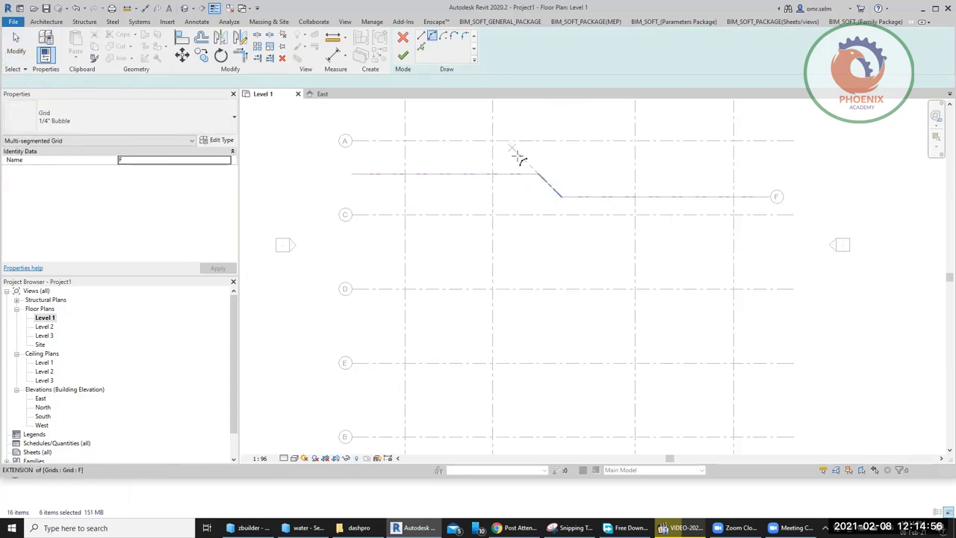
left_click(540, 175)
left_click(560, 188)
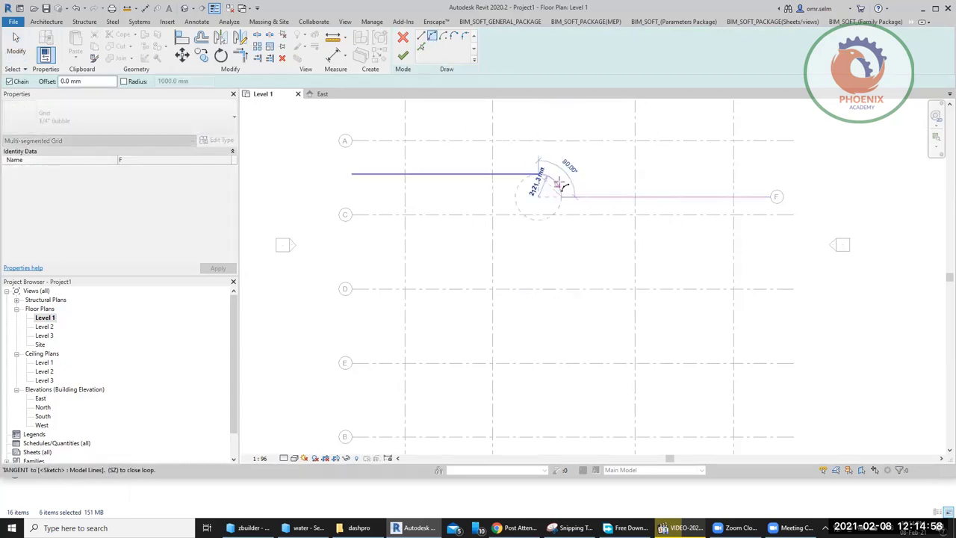
scroll(560, 187, "up", 3)
left_click(402, 56)
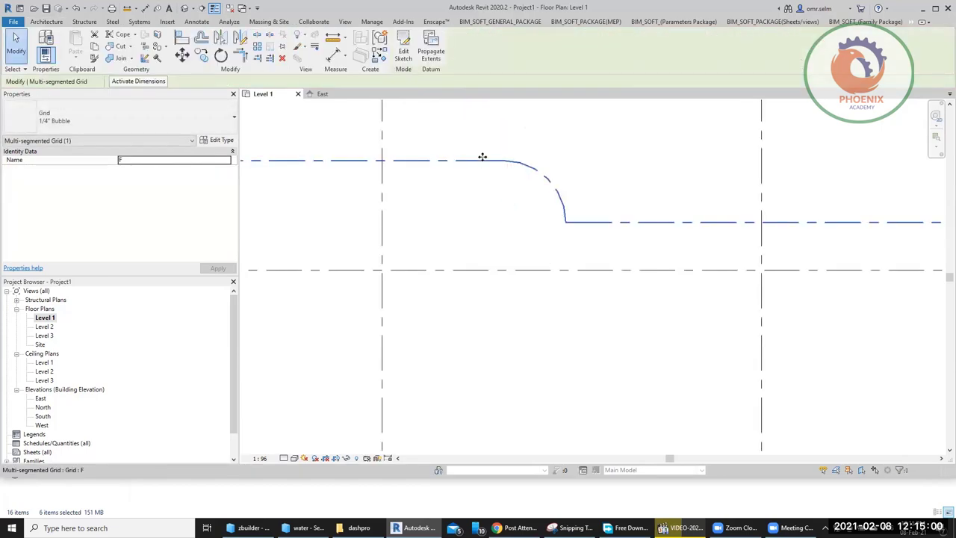
Delete grid F and zoom out to show the full grid layout
scroll(482, 157, "down", 3)
key("Delete")
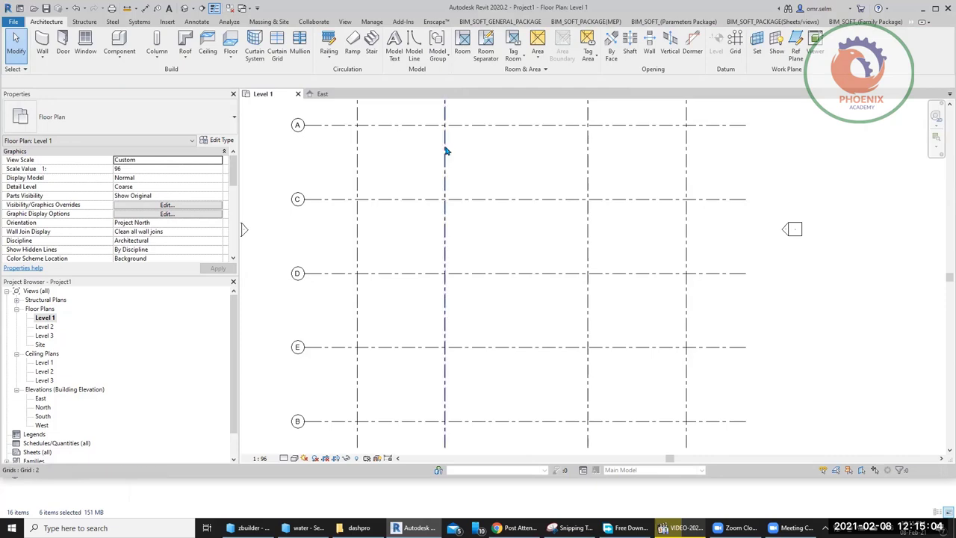
scroll(446, 150, "down", 2)
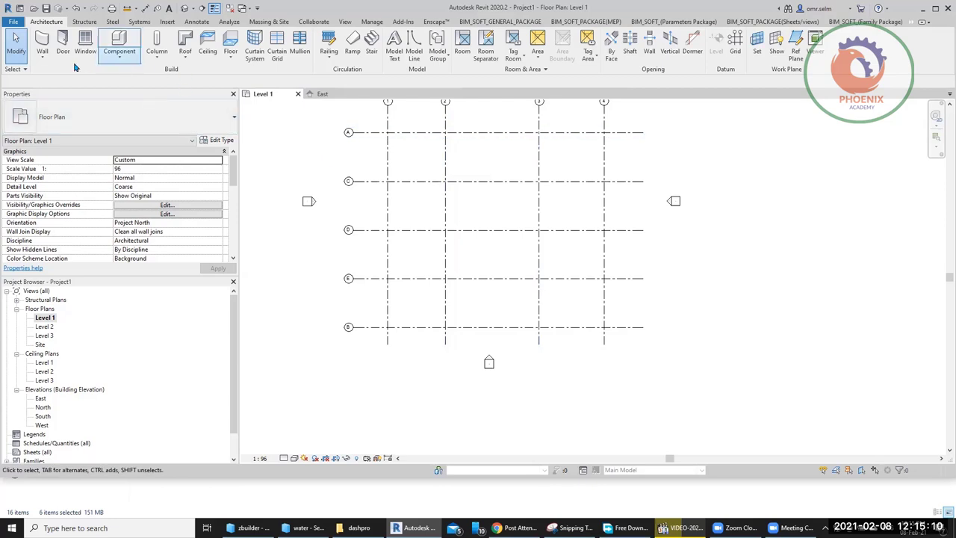
Draw a wall rectangle from grid A/1 to D/3, plus walls along grids 2 and C
left_click(44, 59)
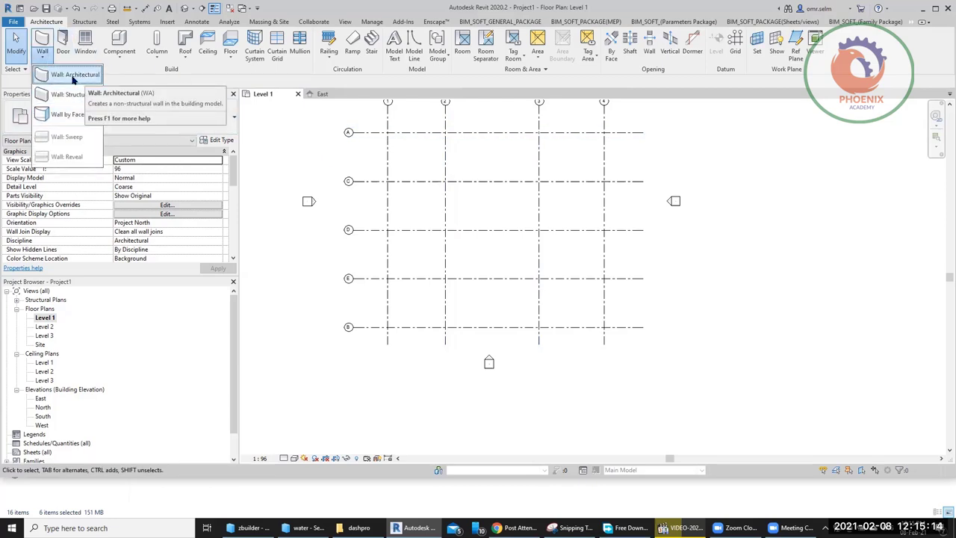
left_click(74, 75)
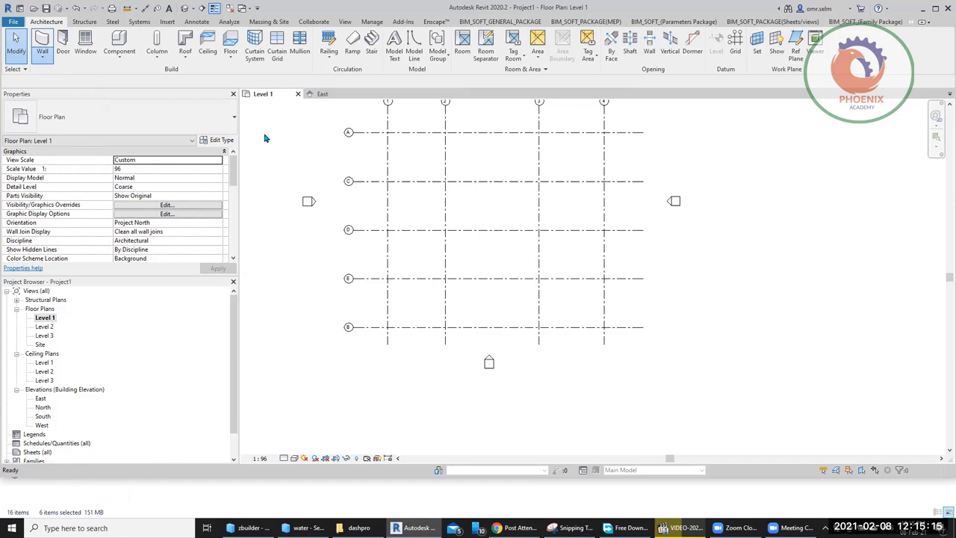
left_click(388, 132)
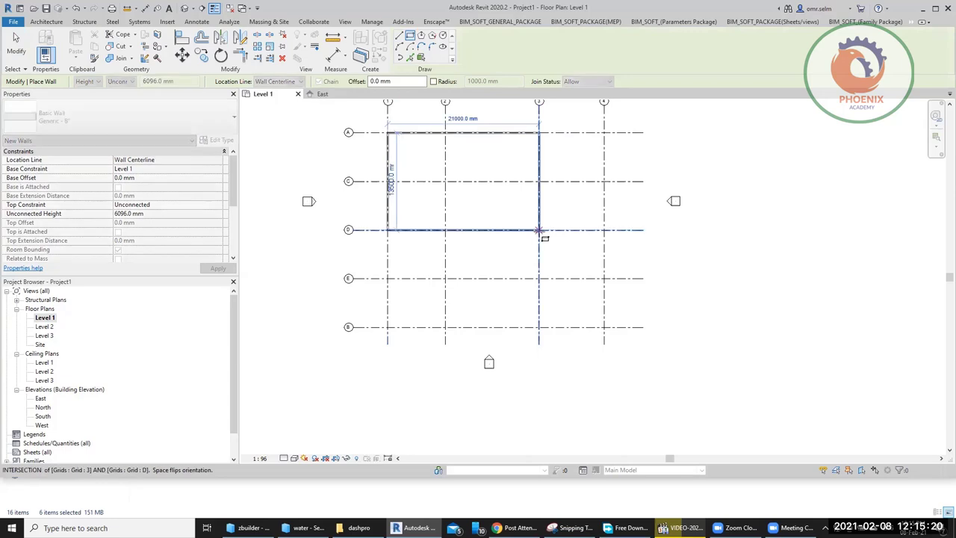
left_click(540, 230)
left_click(399, 35)
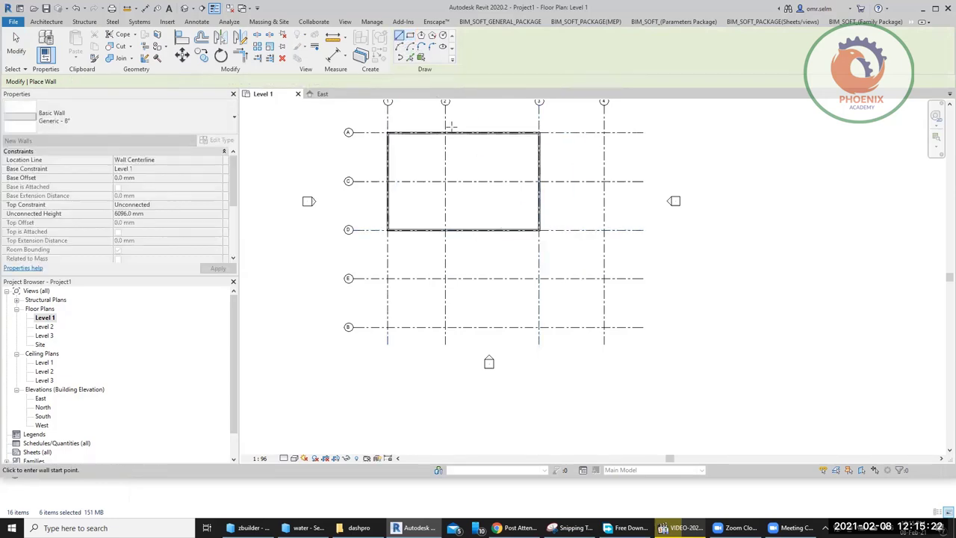
left_click(446, 132)
left_click(446, 229)
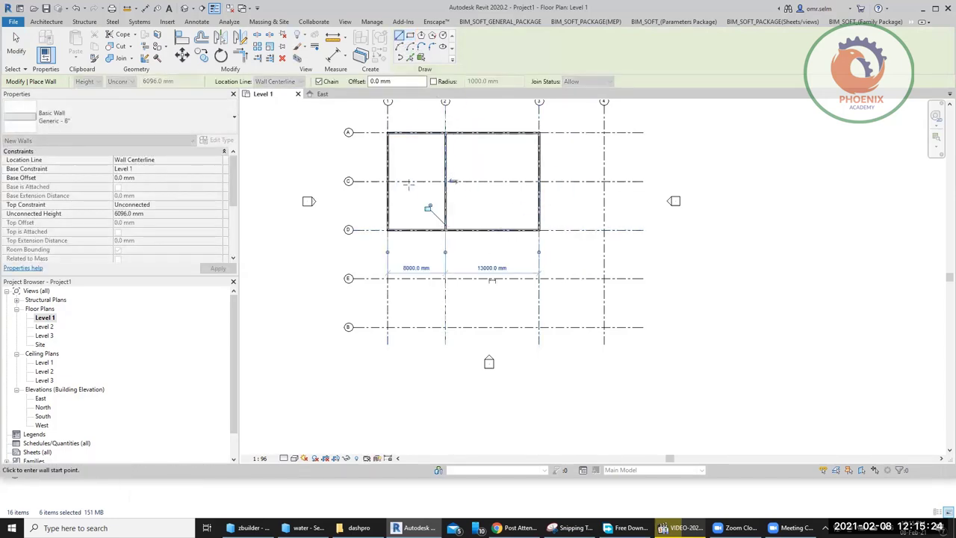
left_click(390, 182)
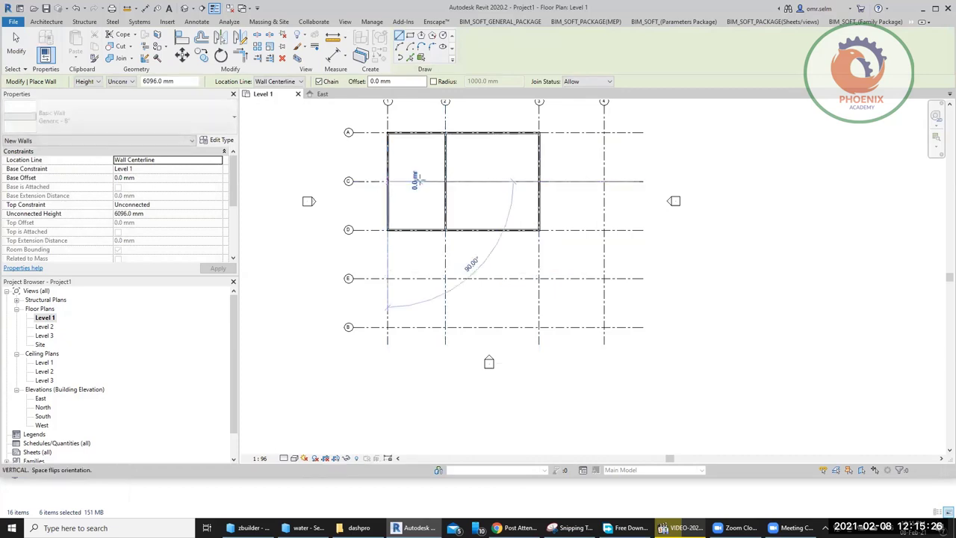
left_click(537, 181)
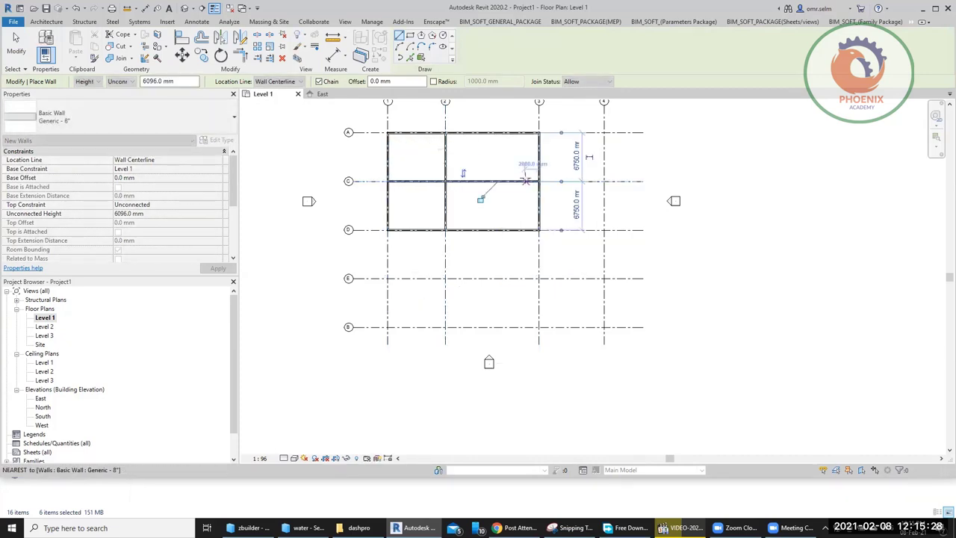
key("Escape")
key("Escape")
Set the selected walls' top constraint to Up to level: Level 2
left_click_drag(373, 253, 555, 117)
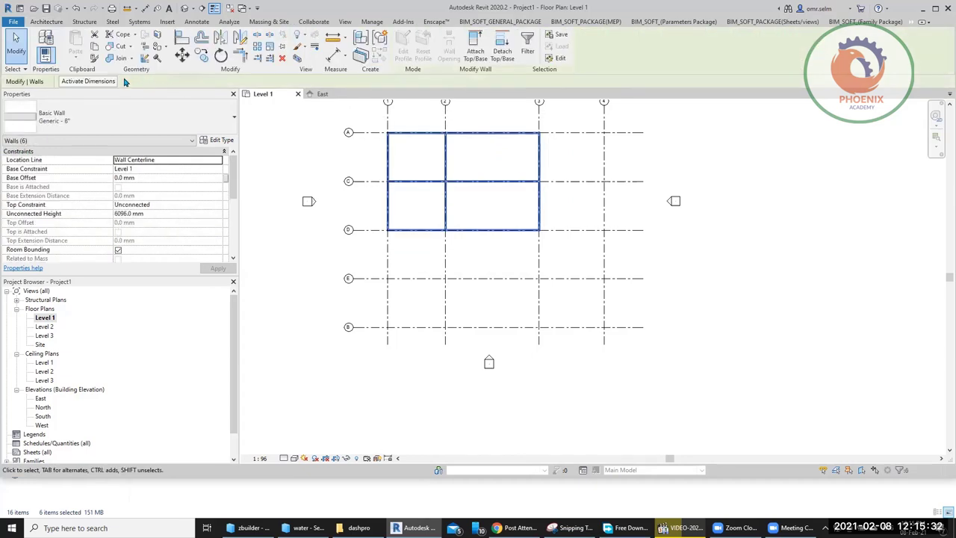
left_click(219, 205)
left_click(218, 205)
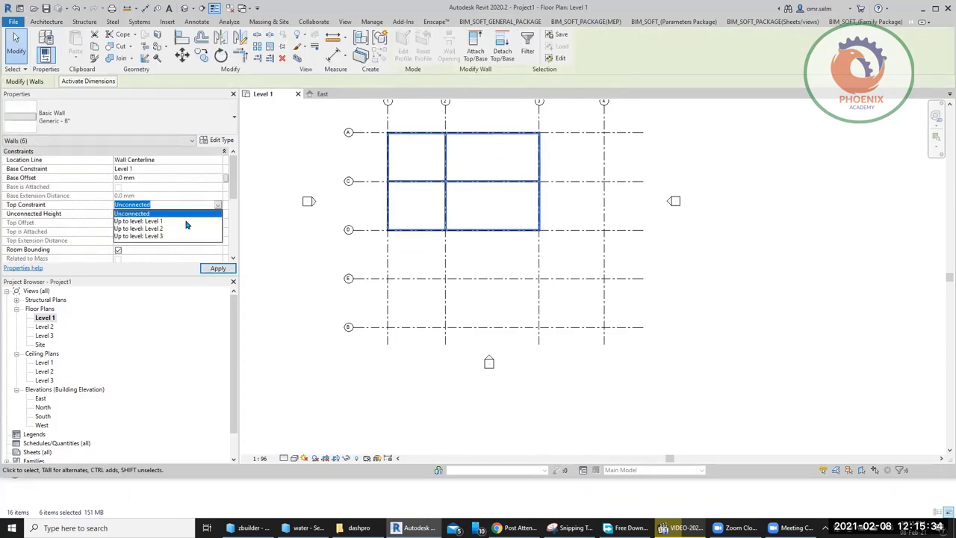
left_click(176, 231)
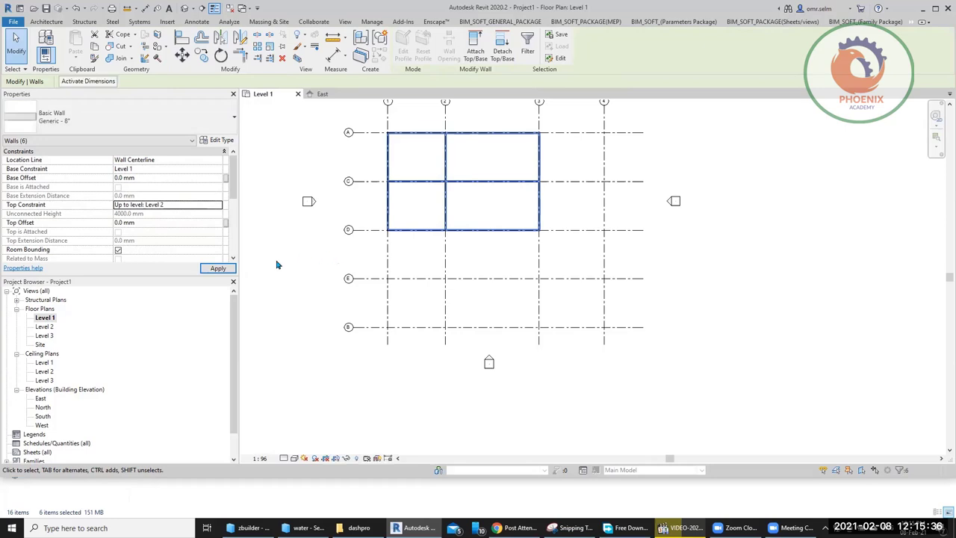
left_click(217, 269)
View the East elevation to confirm the walls run from Level 1 to Level 2 (4000 mm)
double_click(41, 399)
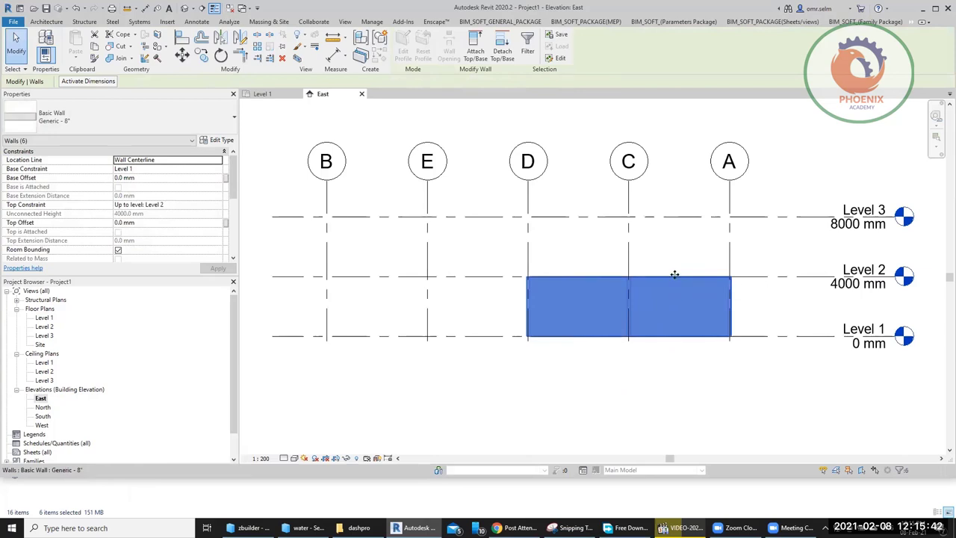
left_click(463, 249)
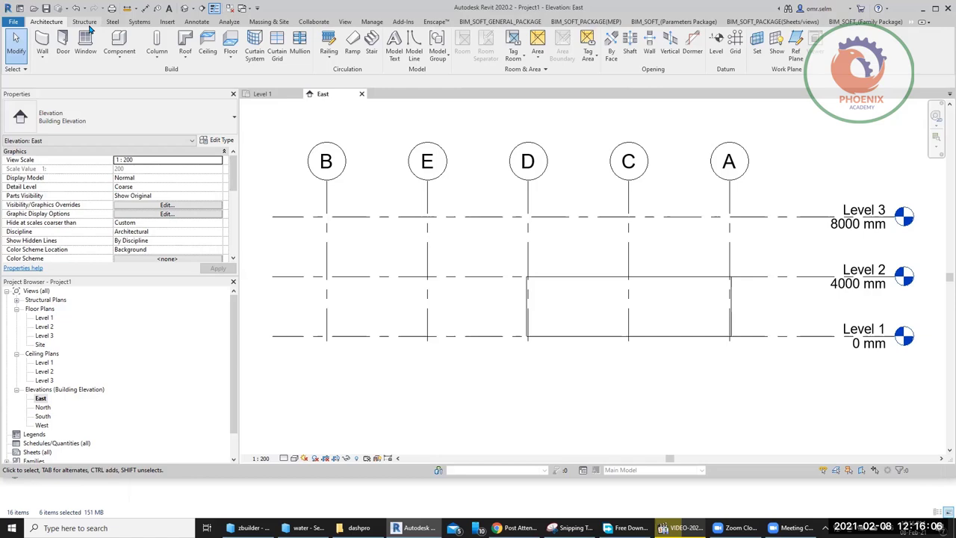
In the Level 1 plan, filter a window selection to only the walls, excluding Grids and Model Groups
double_click(46, 318)
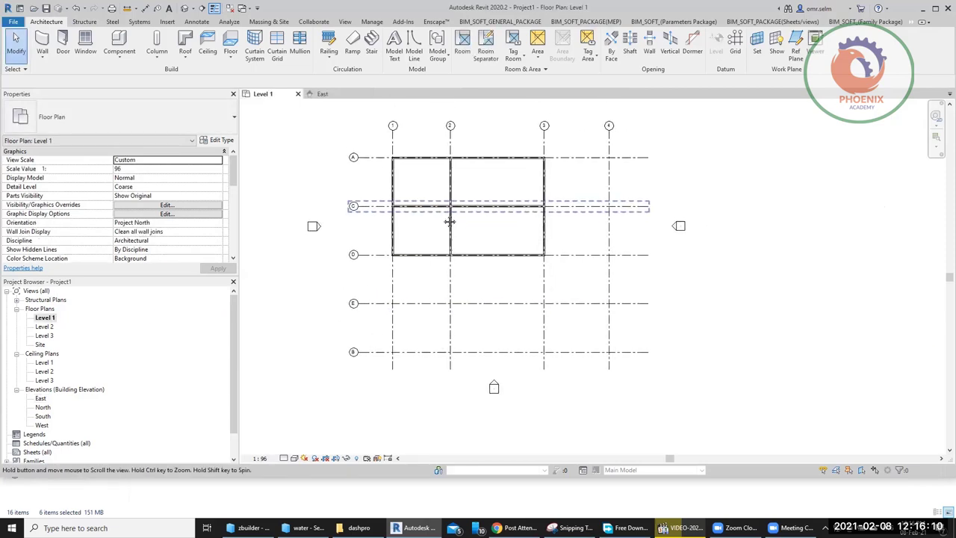
middle_click_drag(449, 221, 454, 273)
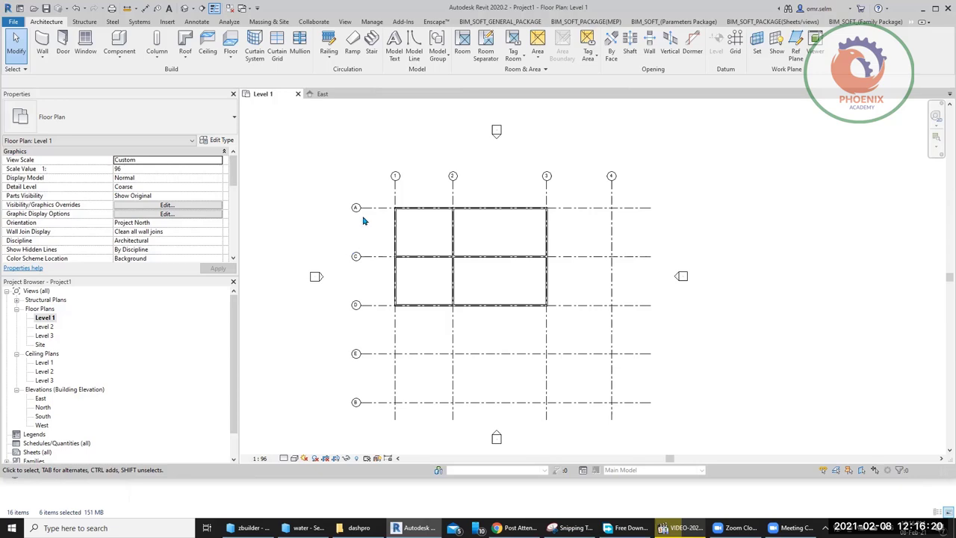
left_click_drag(567, 189, 373, 337)
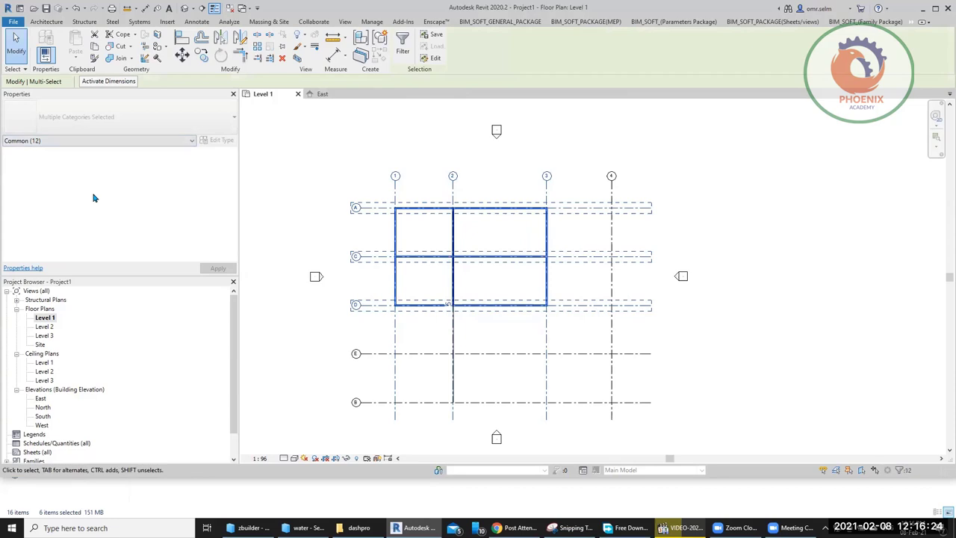
left_click(403, 50)
left_click(388, 180)
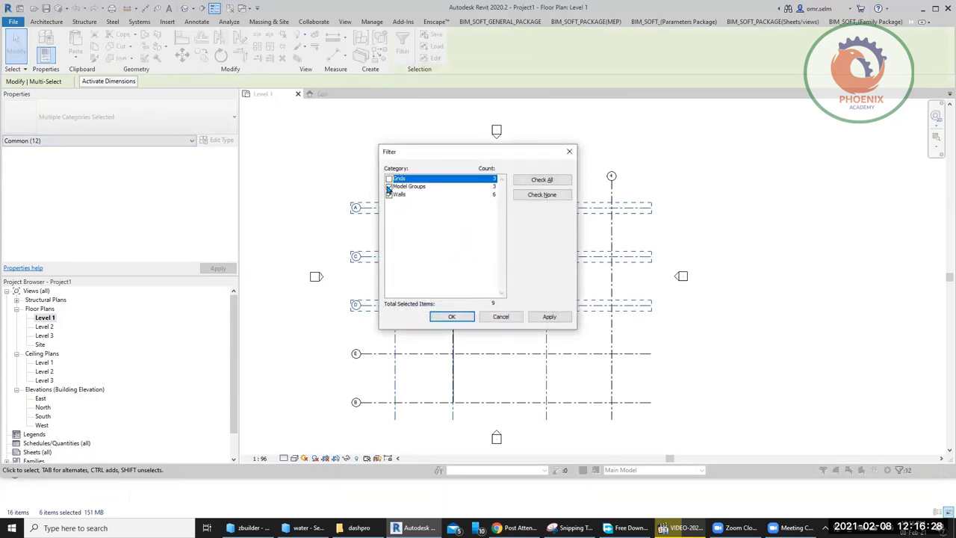
left_click(389, 187)
left_click(451, 317)
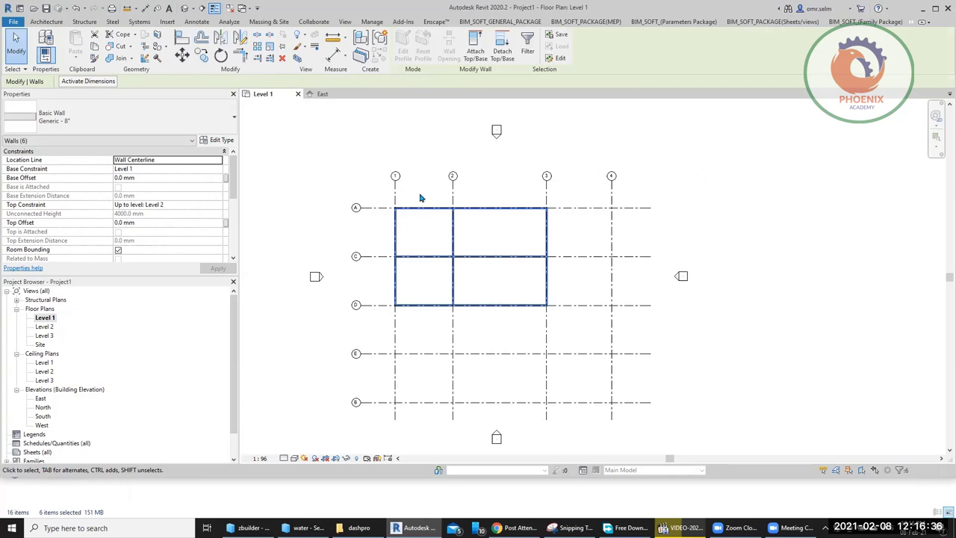
Select the grid lines and grid E's array group, then undo the change
left_click(376, 330)
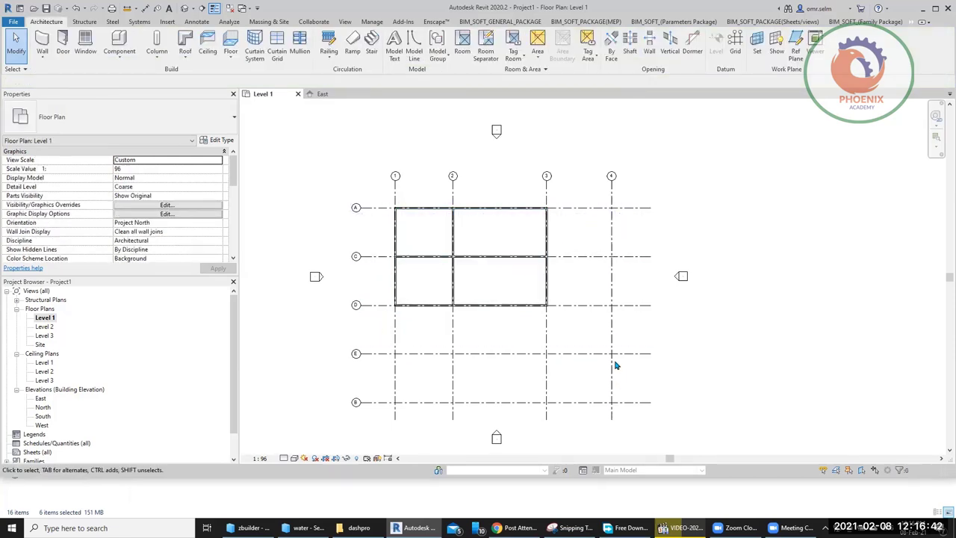
left_click(413, 353)
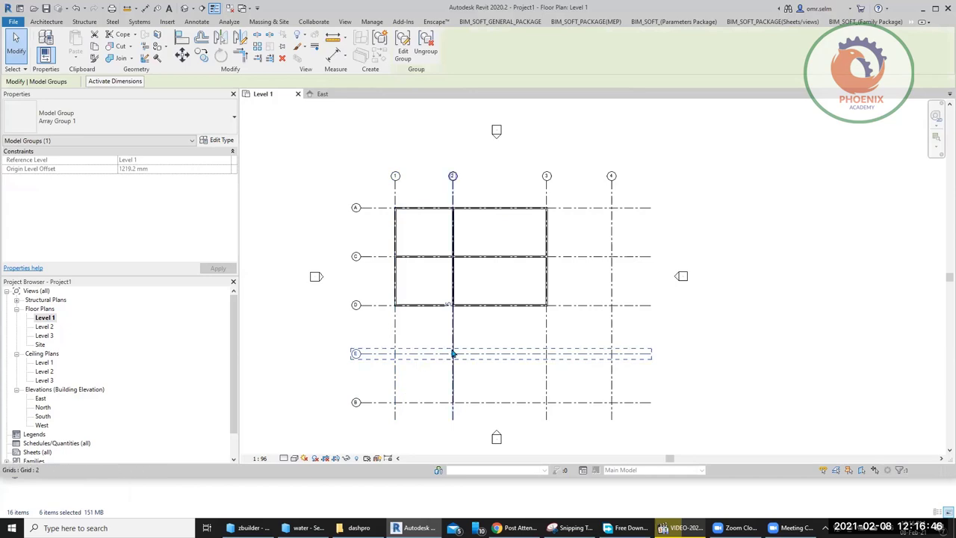
scroll(346, 303, "down", 1)
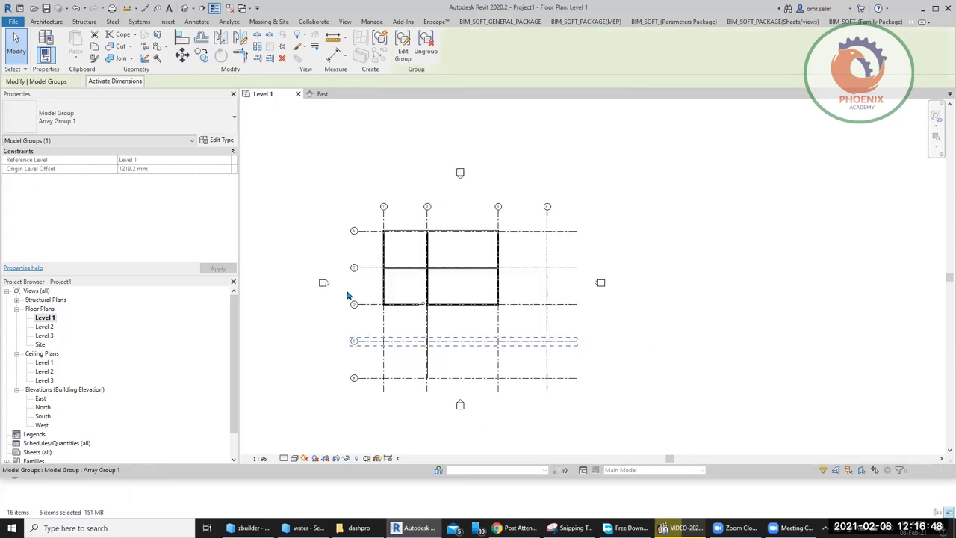
left_click_drag(368, 218, 353, 392)
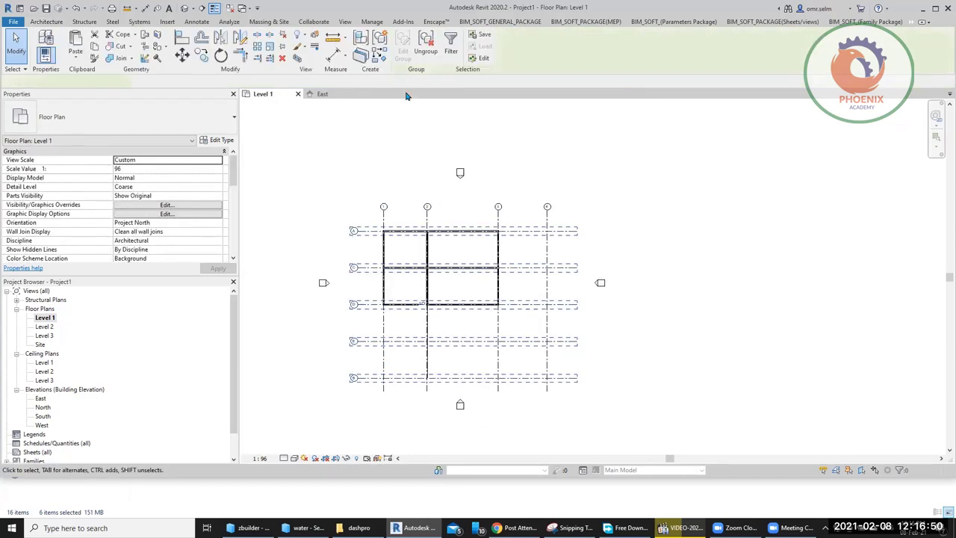
left_click(390, 139)
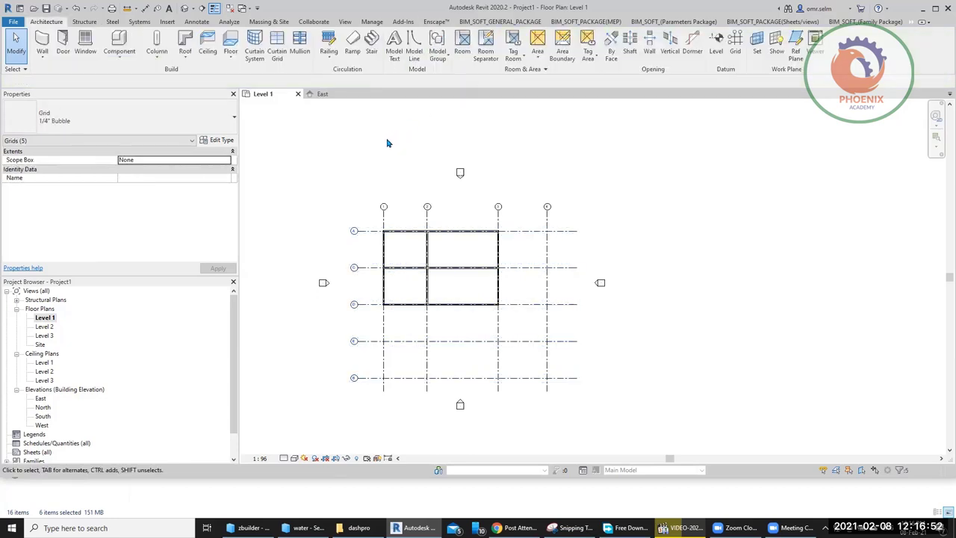
left_click(365, 310)
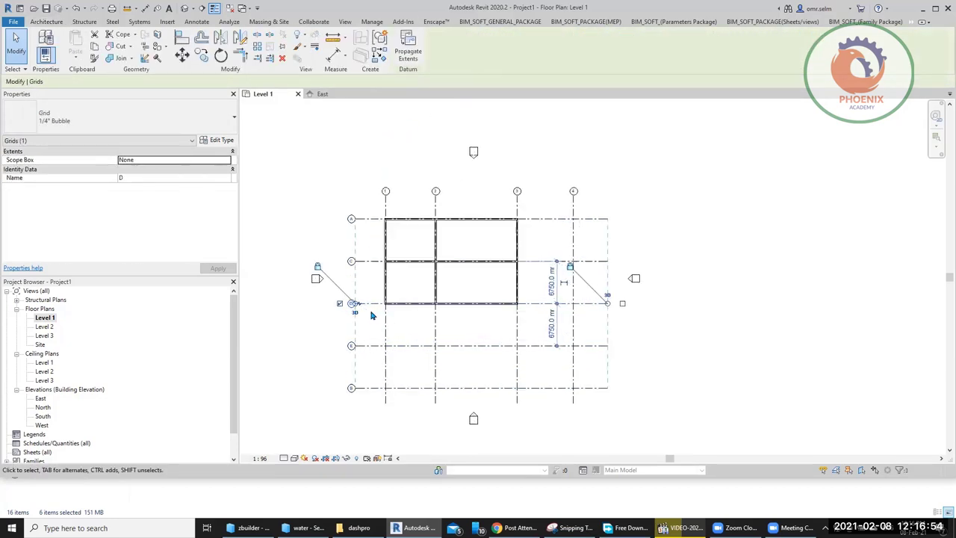
scroll(367, 314, "up", 2)
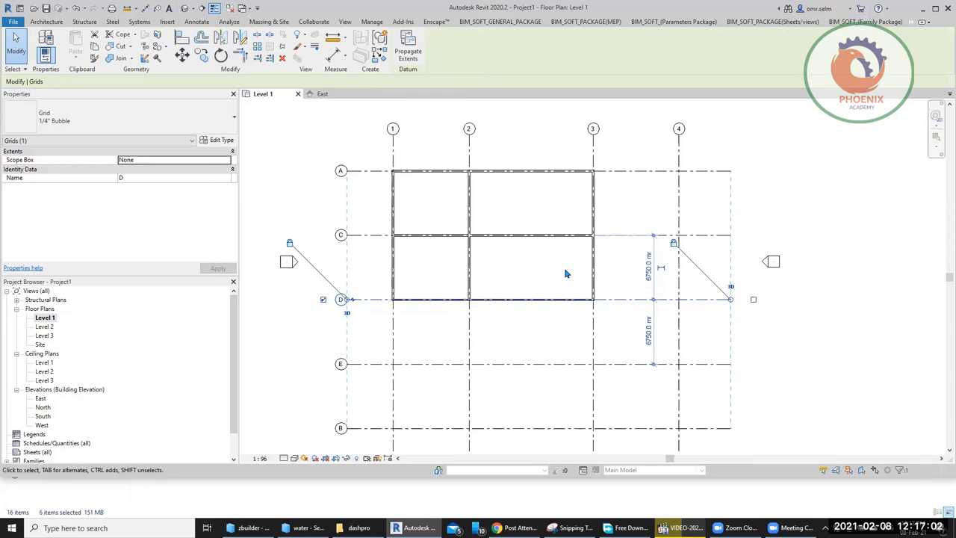
key("ctrl+z")
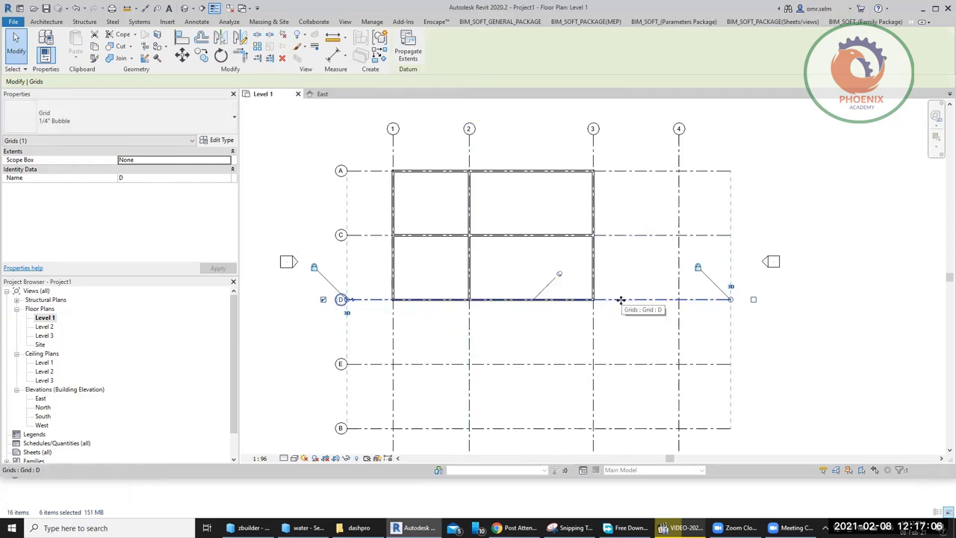
Try moving pinned grid D, dismiss the error, then select and release grids C and E
left_click_drag(621, 300, 619, 300)
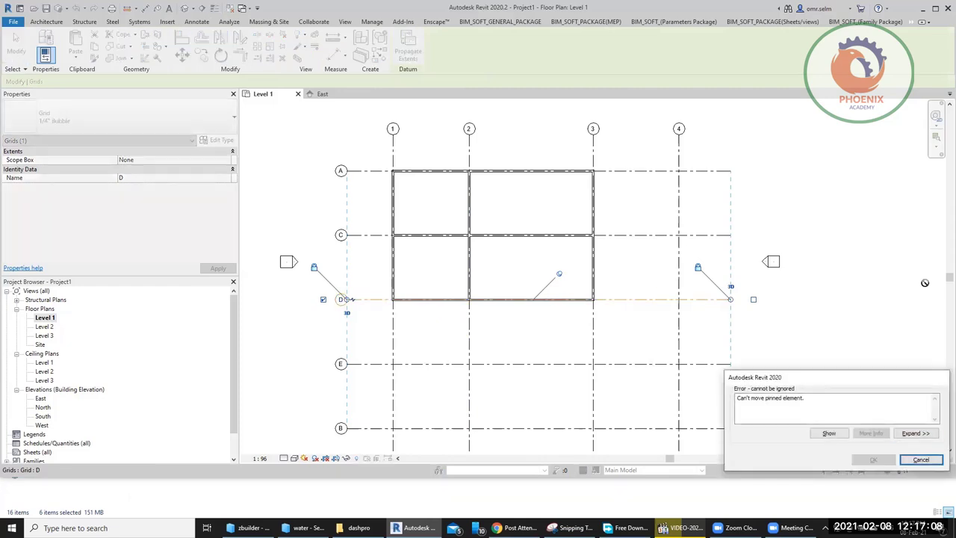
left_click(916, 458)
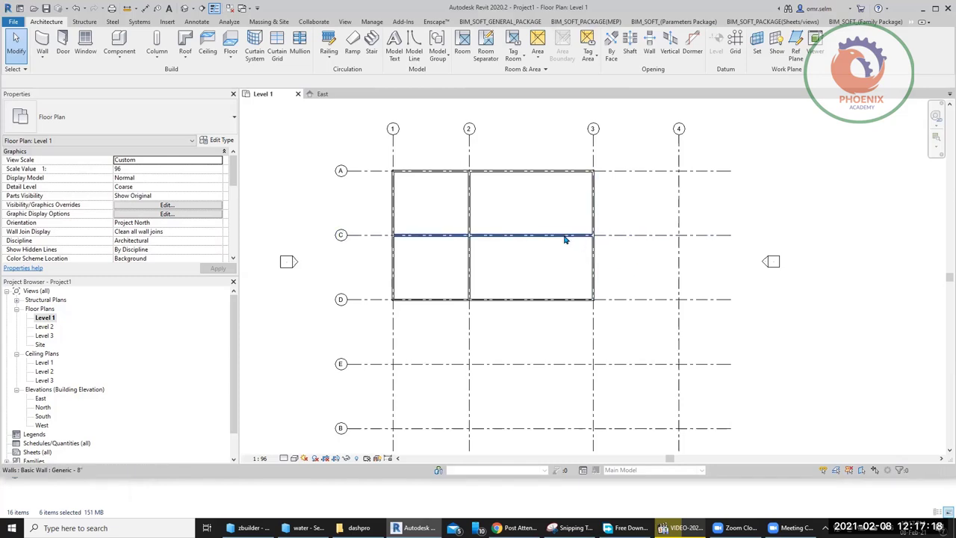
left_click(634, 236)
left_click(636, 337)
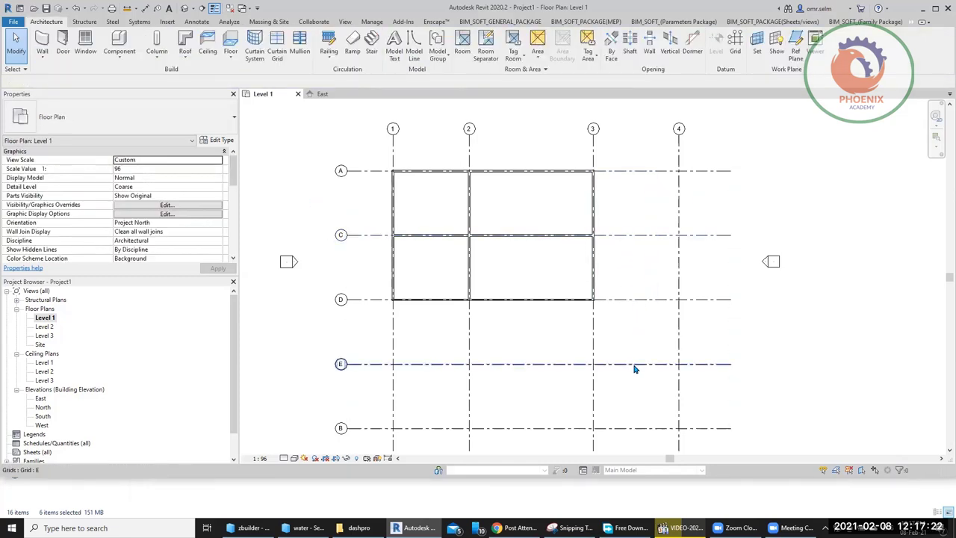
left_click(634, 365)
left_click(627, 354)
left_click_drag(656, 397, 637, 235)
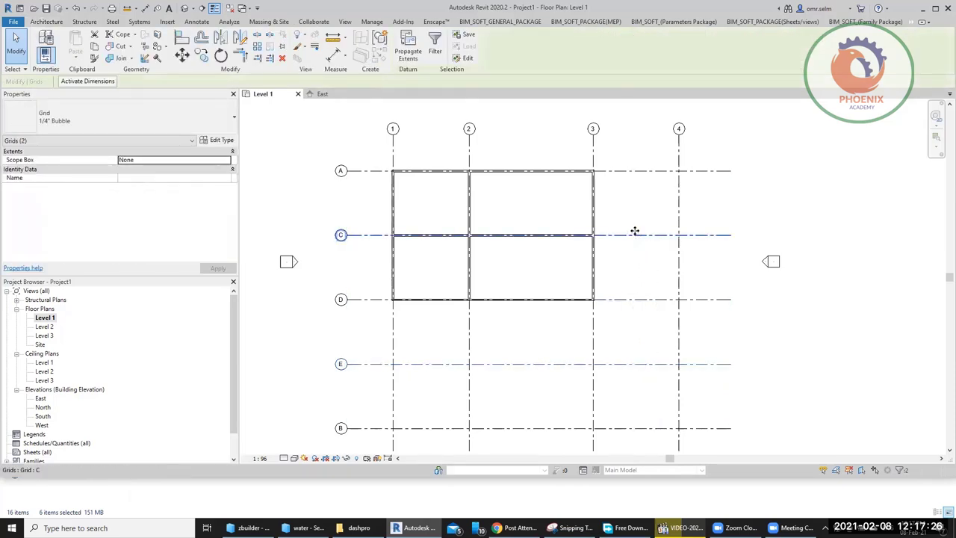
key("Escape")
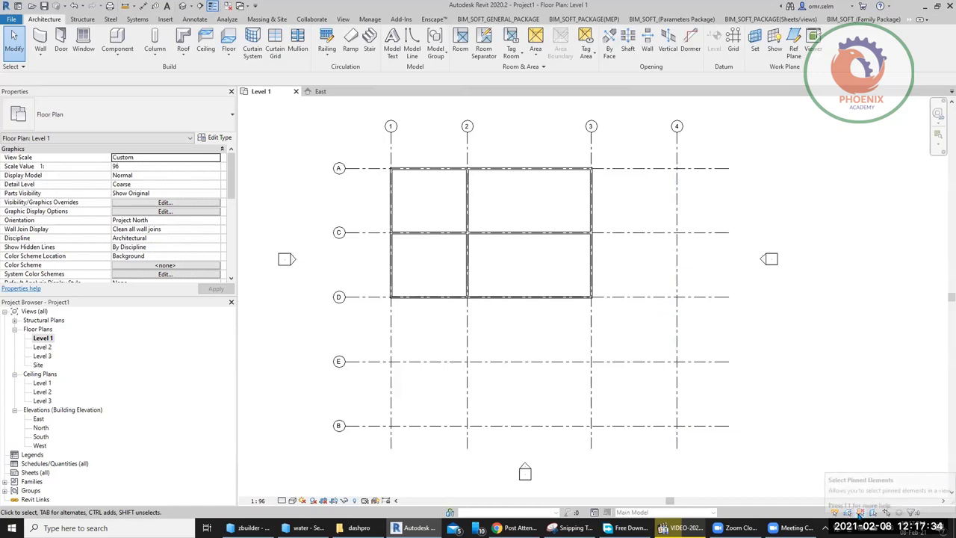
Open the default 3D view and zoom in on the six-wall box
left_click(630, 302)
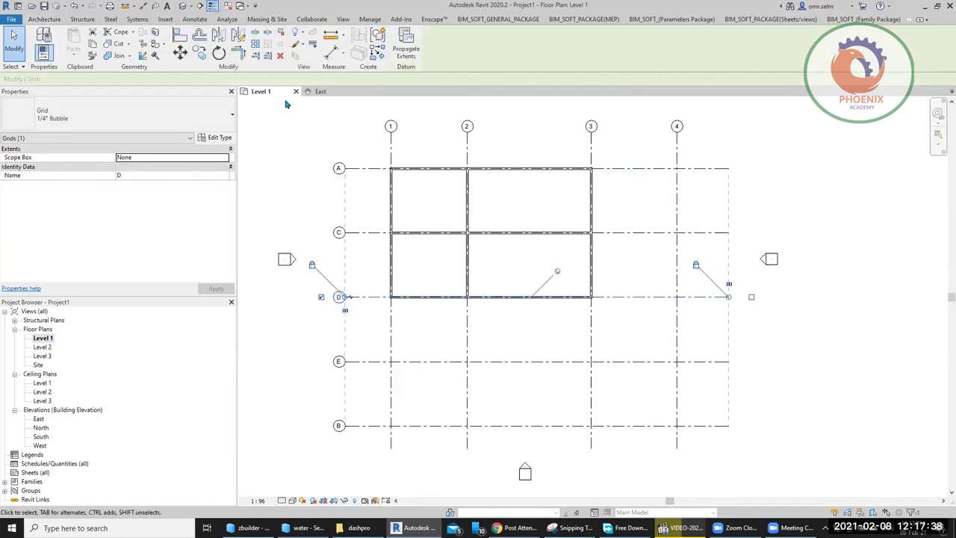
left_click(293, 161)
left_click(40, 51)
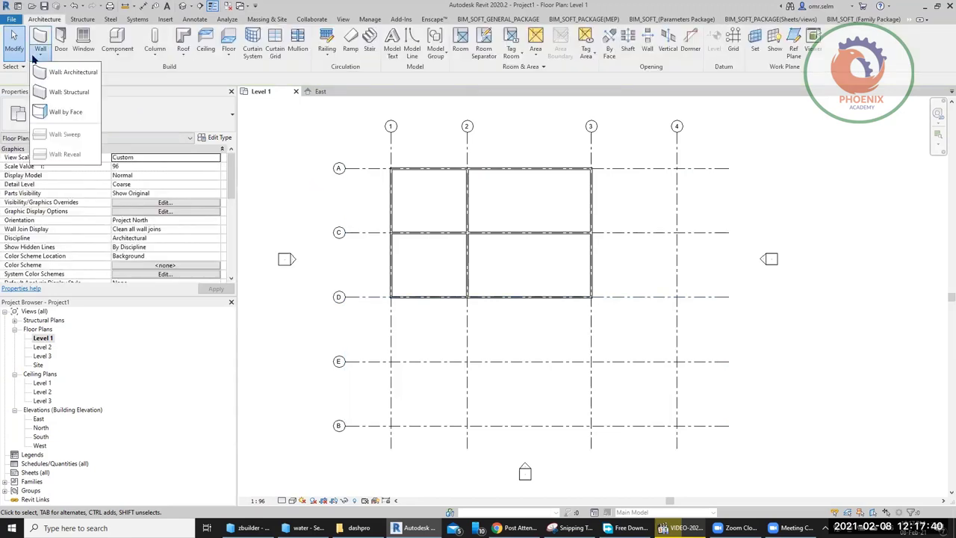
left_click(184, 7)
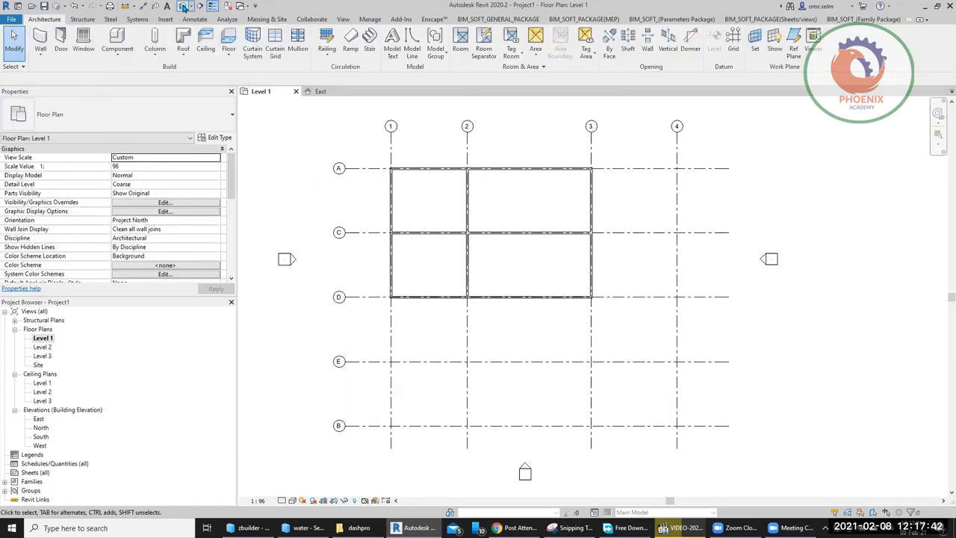
left_click(41, 56)
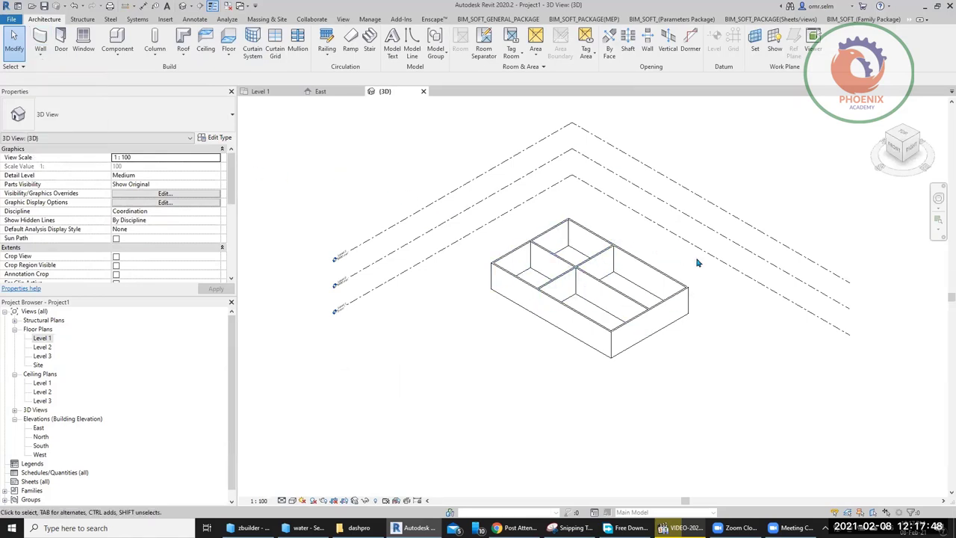
scroll(672, 262, "up", 1)
scroll(651, 258, "up", 1)
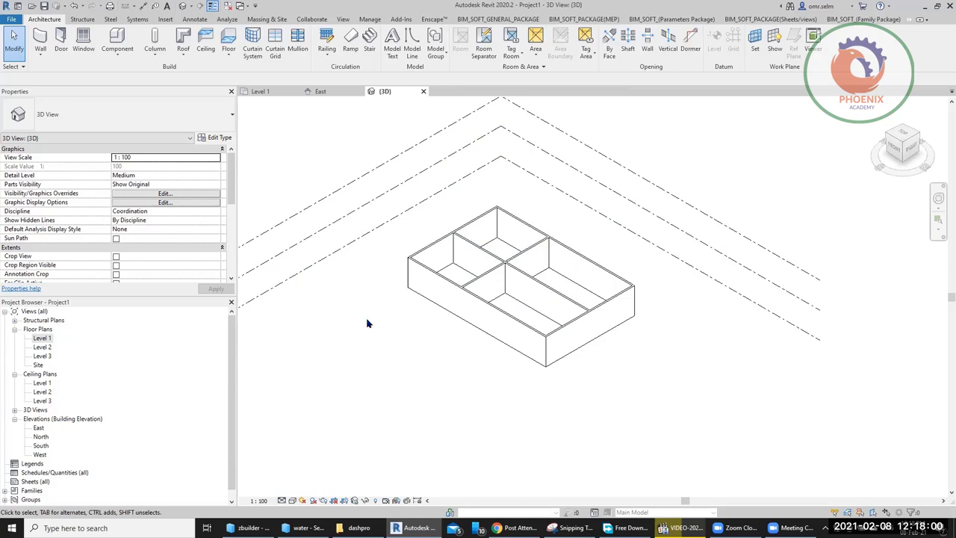
left_click(41, 58)
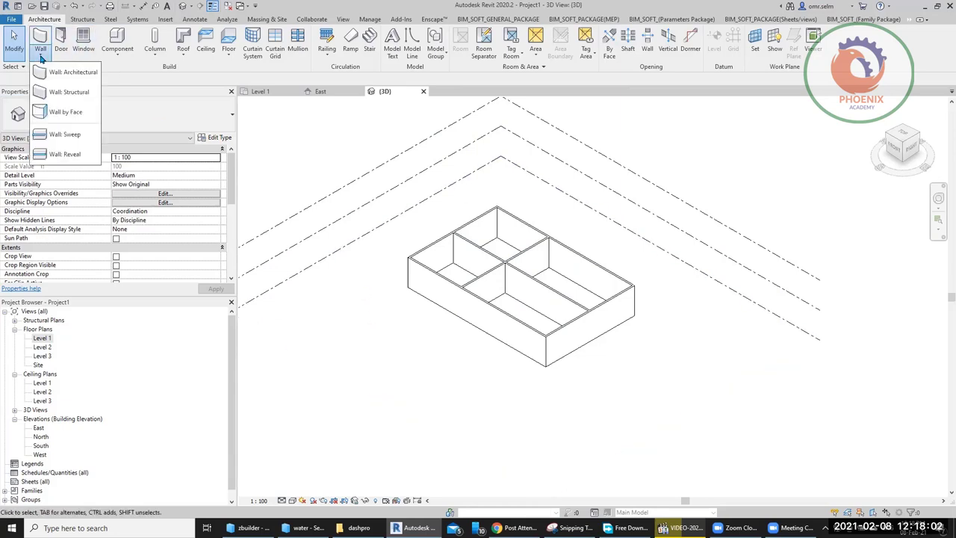
Add a trial cornice wall sweep along the front wall
left_click(81, 137)
scroll(566, 418, "up", 3)
scroll(566, 403, "up", 2)
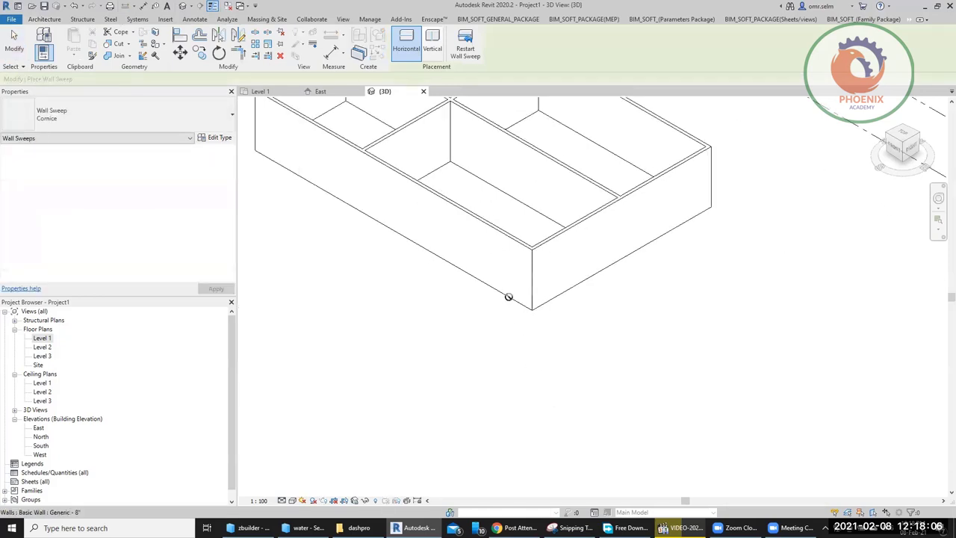
left_click(524, 292)
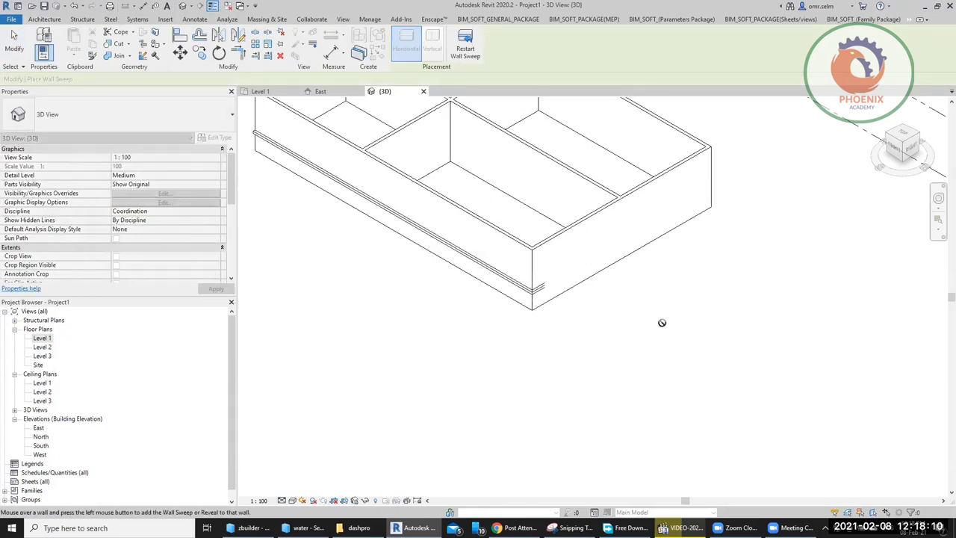
key("Escape")
key("Escape")
Zoom to the wall corner and delete the cornice sweep
scroll(672, 239, "up", 2)
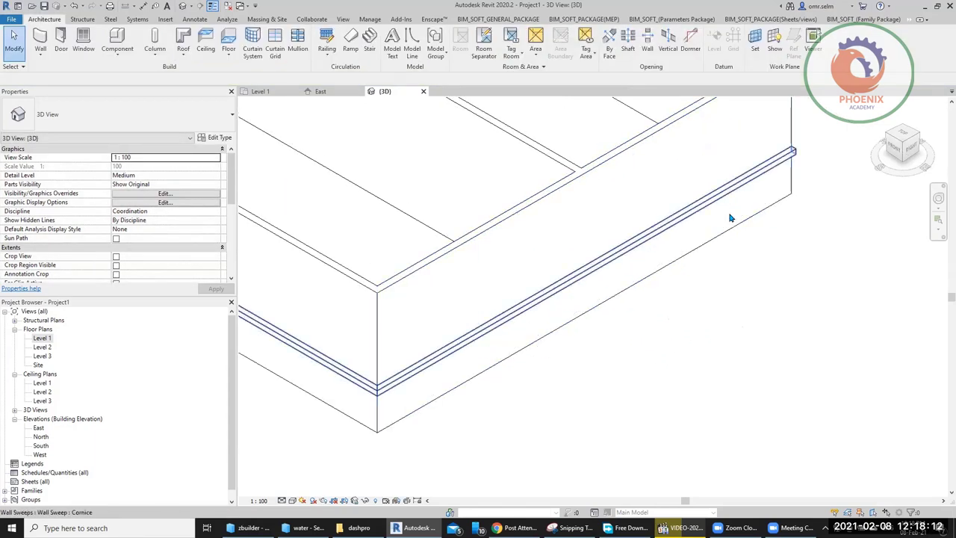
scroll(816, 168, "up", 2)
middle_click_drag(811, 191, 803, 293)
scroll(797, 313, "down", 2)
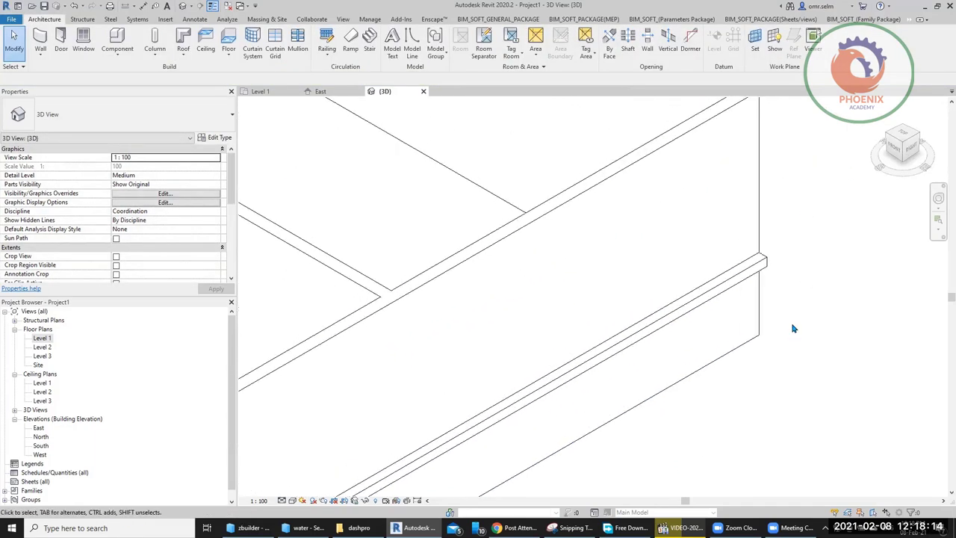
scroll(797, 302, "down", 2)
left_click(764, 290)
scroll(762, 288, "down", 3)
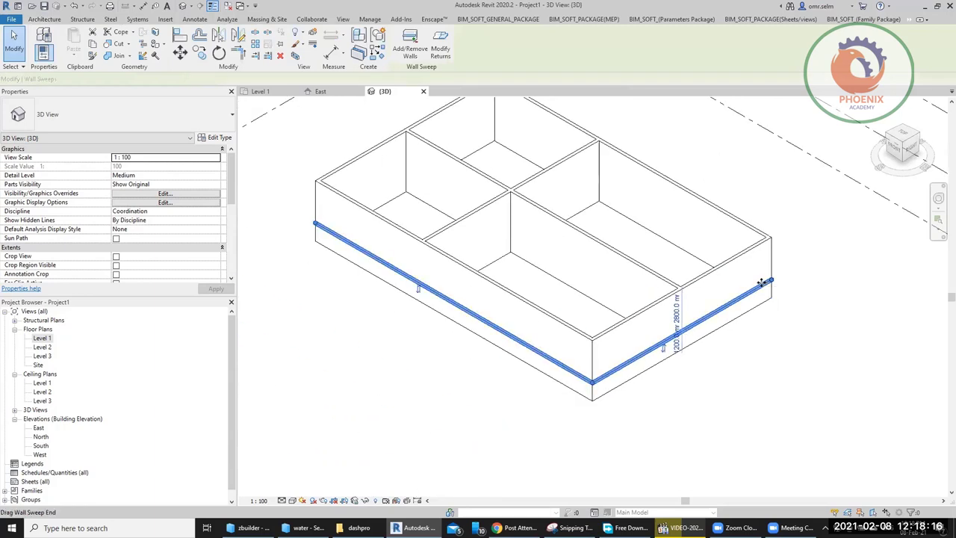
key("Delete")
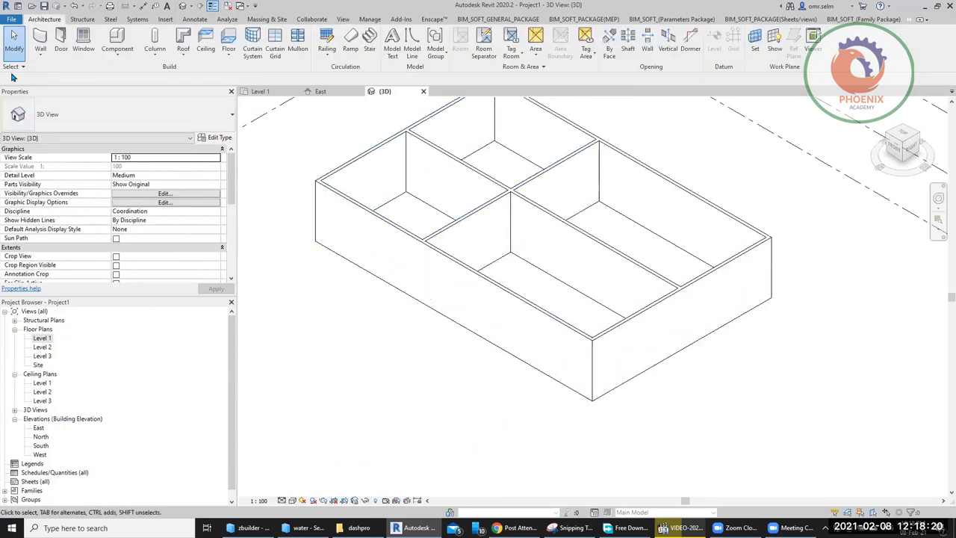
left_click(42, 58)
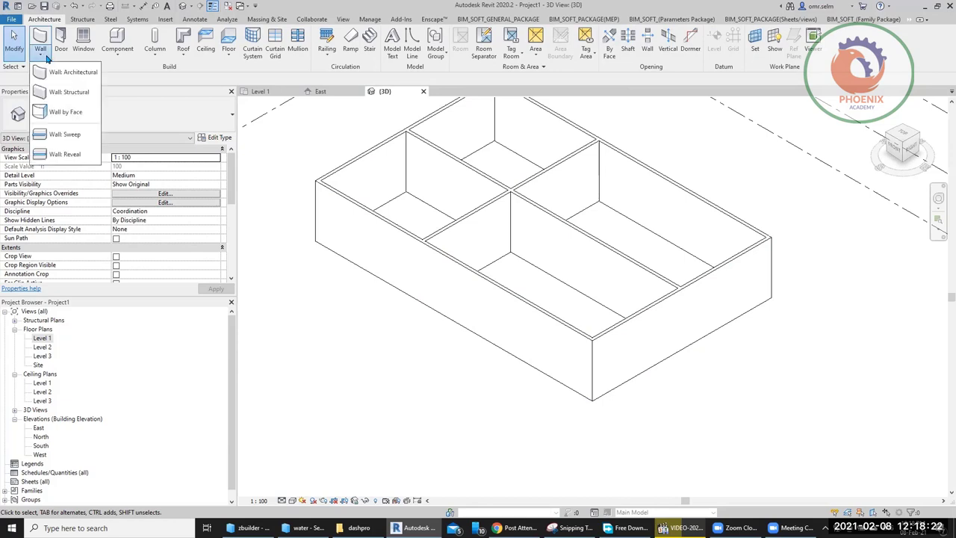
Place a wall sweep along the front left and front right exterior walls of the box
left_click(71, 135)
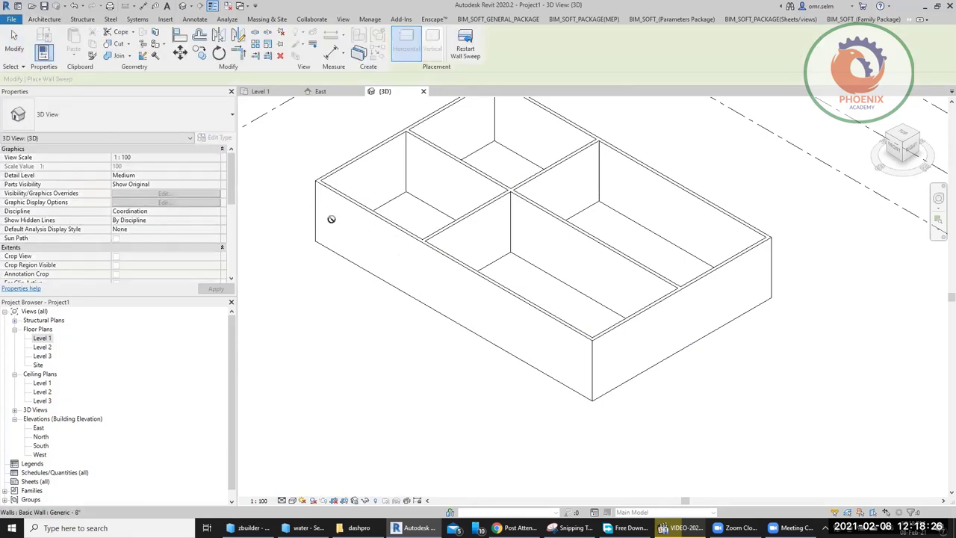
left_click(590, 348)
left_click(630, 338)
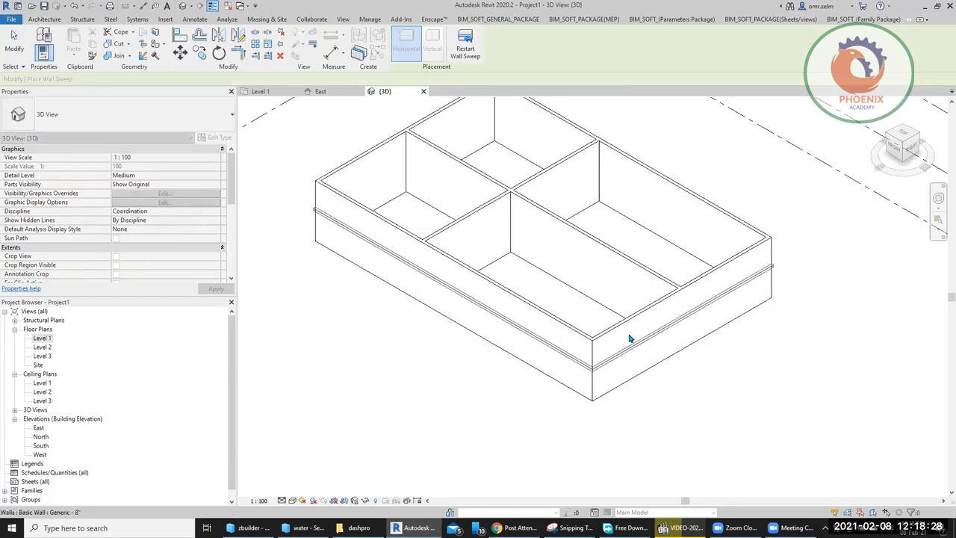
mouse_move(750, 366)
middle_mouse_down("shift")
mouse_move(604, 387)
mouse_move(682, 349)
middle_mouse_up("shift")
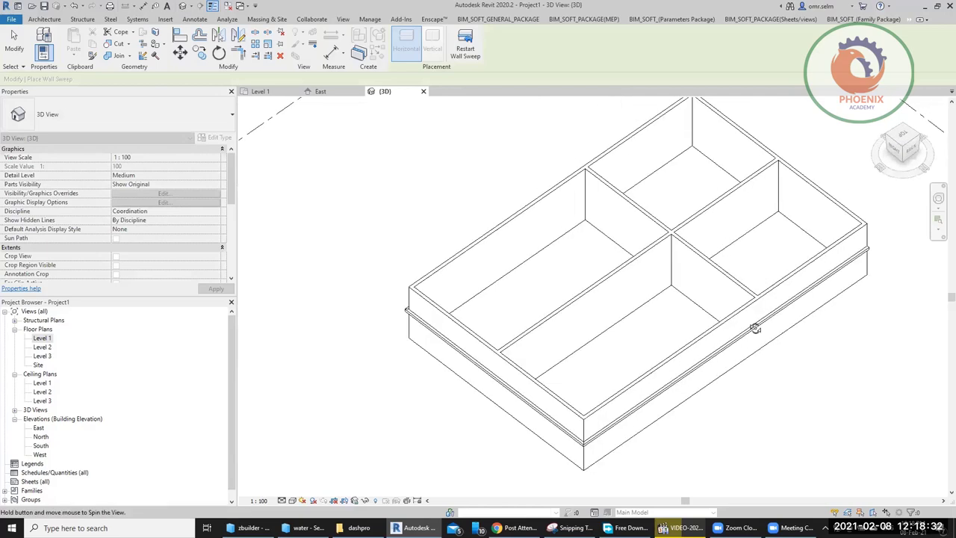
mouse_move(757, 333)
middle_mouse_down("shift")
mouse_move(608, 306)
mouse_move(573, 277)
mouse_move(636, 438)
middle_mouse_up("shift")
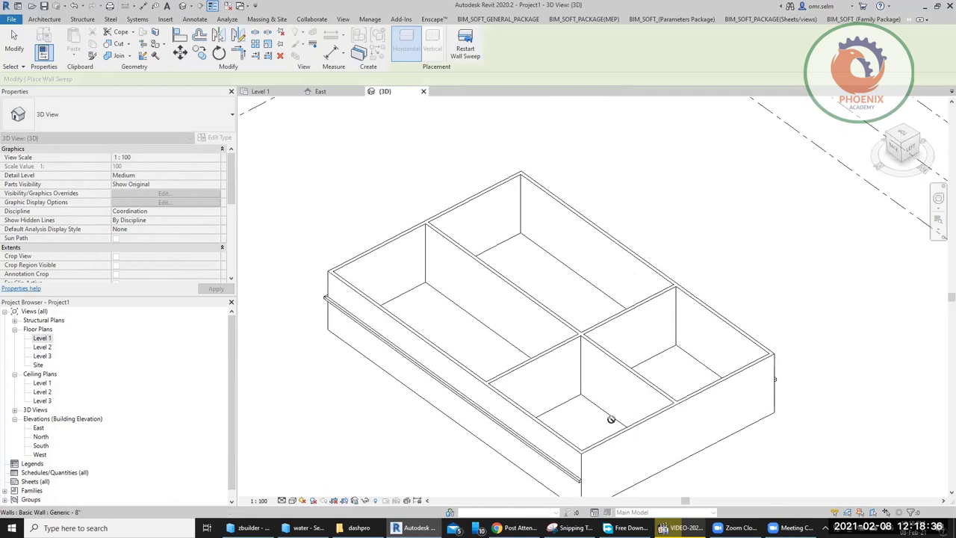
scroll(611, 420, "down", 2)
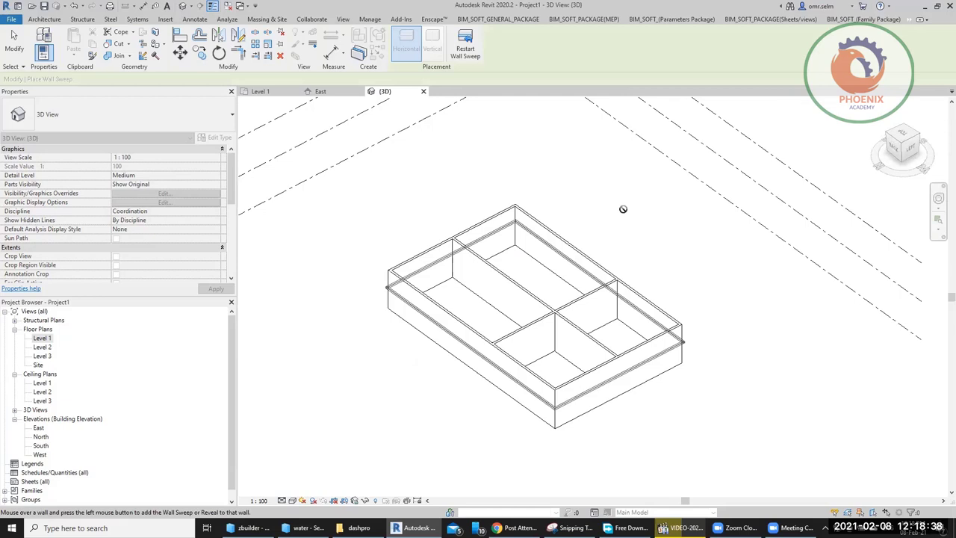
key("Escape")
scroll(673, 351, "up", 3)
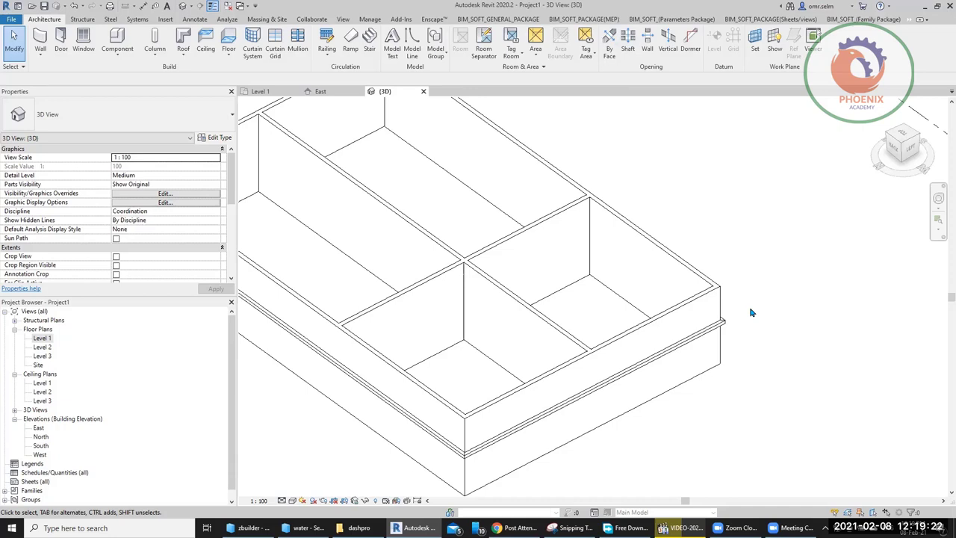
Delete the wall sweep running along the front walls
left_click(698, 335)
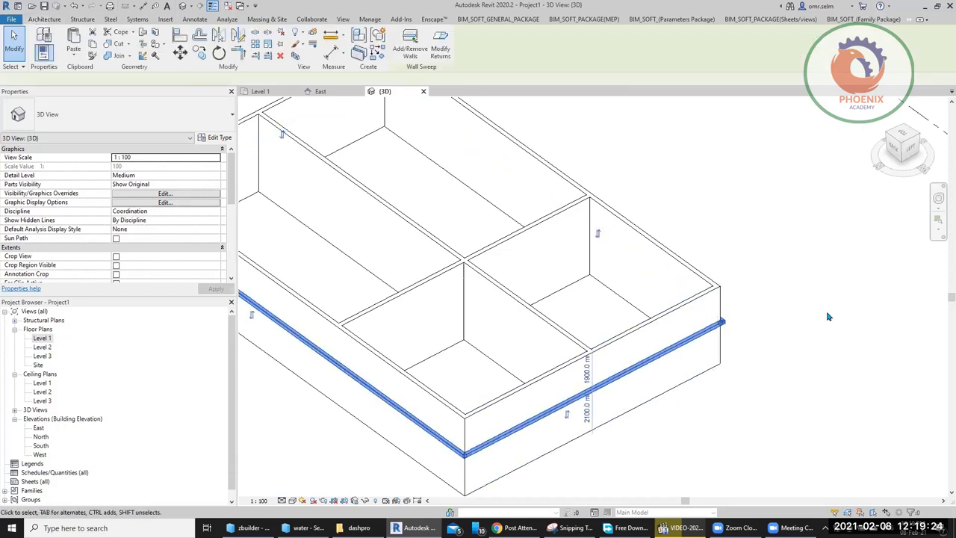
key("Delete")
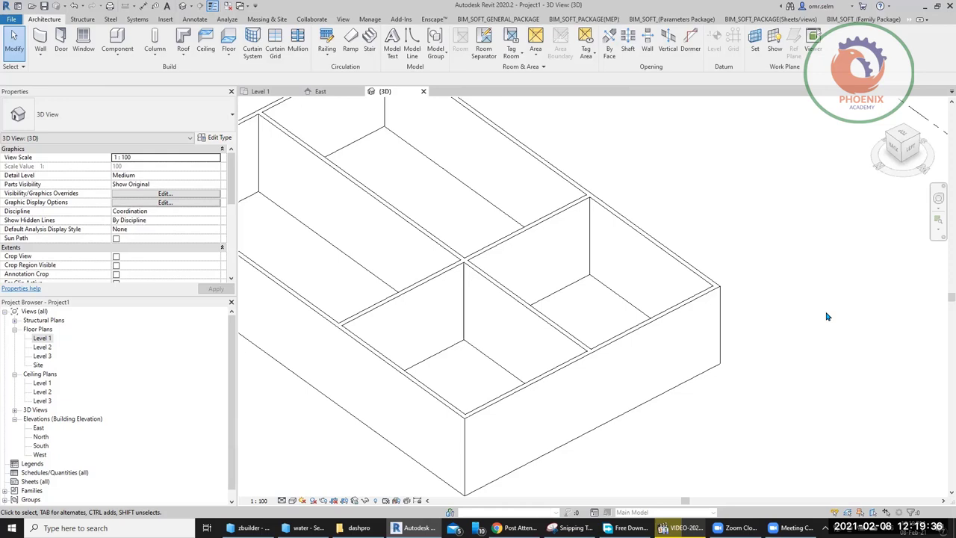
Cut a wall reveal along the box's front exterior wall and zoom in on its corner
left_click(41, 59)
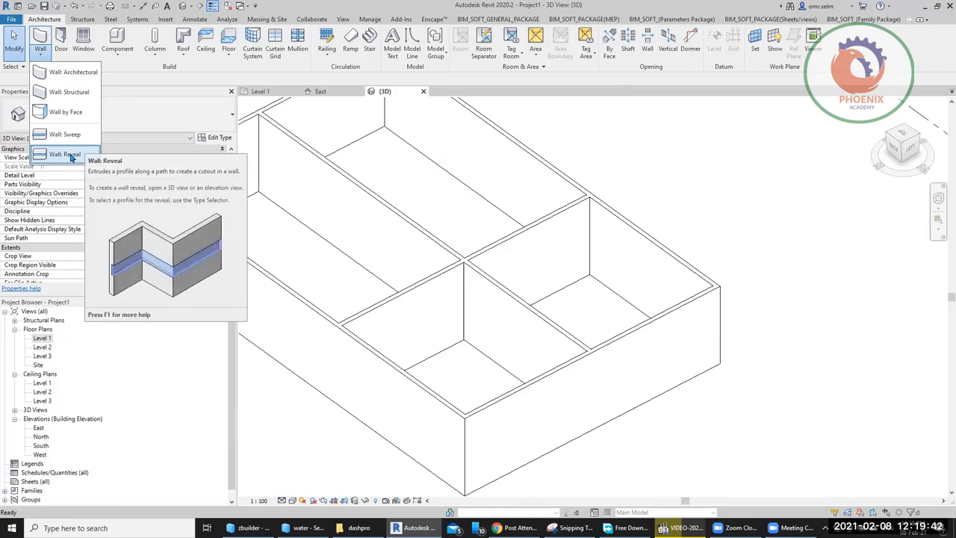
left_click(71, 155)
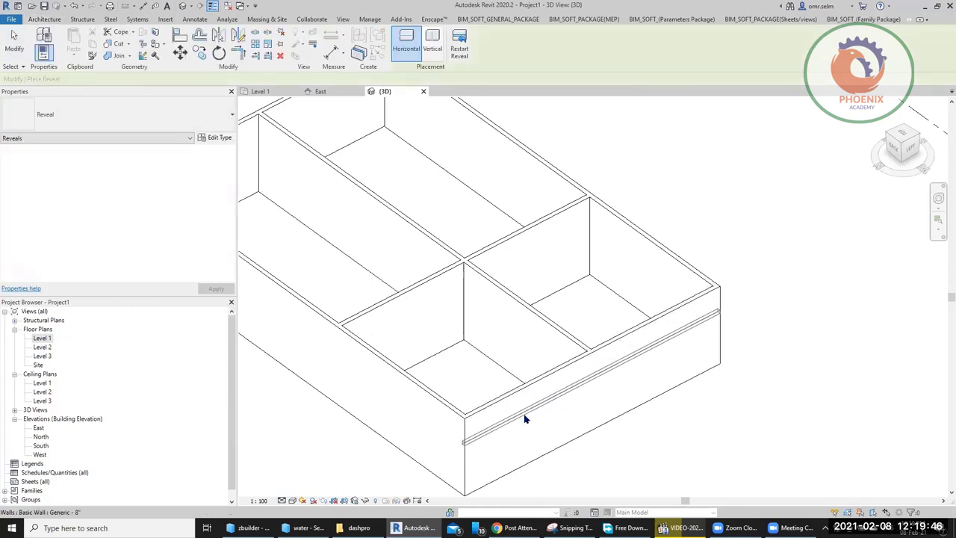
left_click(523, 418)
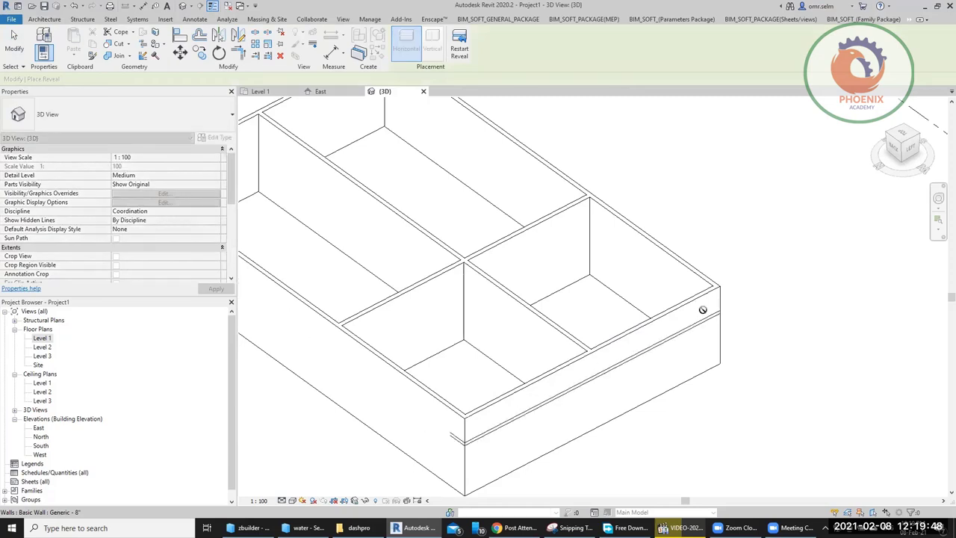
middle_click_drag(728, 306, 486, 319, "shift")
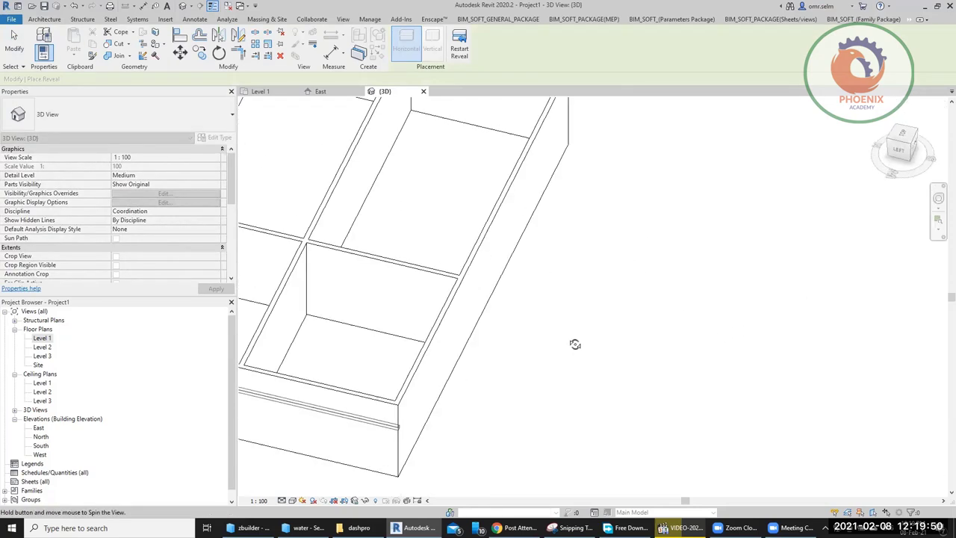
mouse_move(625, 316)
middle_mouse_down("shift")
mouse_move(519, 337)
mouse_move(568, 296)
middle_mouse_up("shift")
key("Escape")
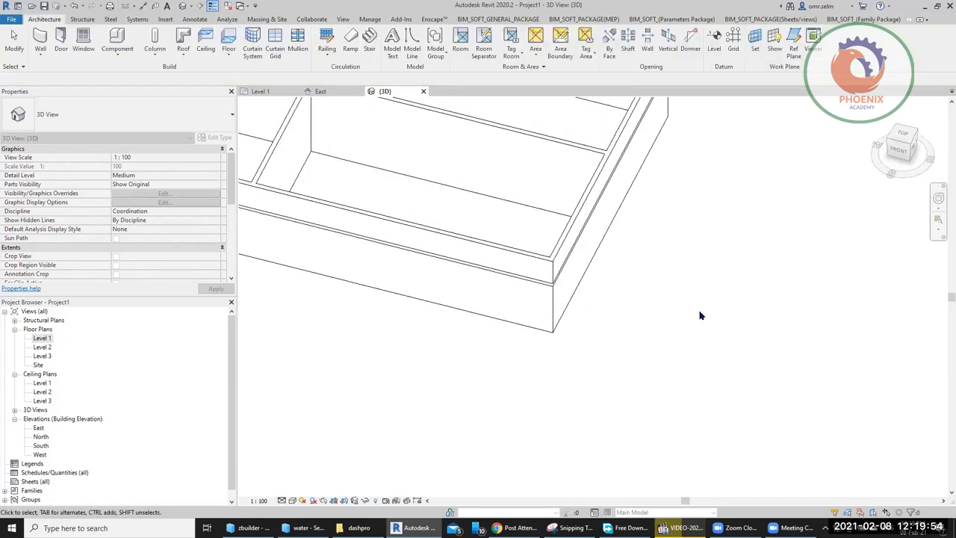
scroll(690, 304, "up", 3)
scroll(363, 292, "up", 2)
middle_click_drag(363, 292, 478, 299)
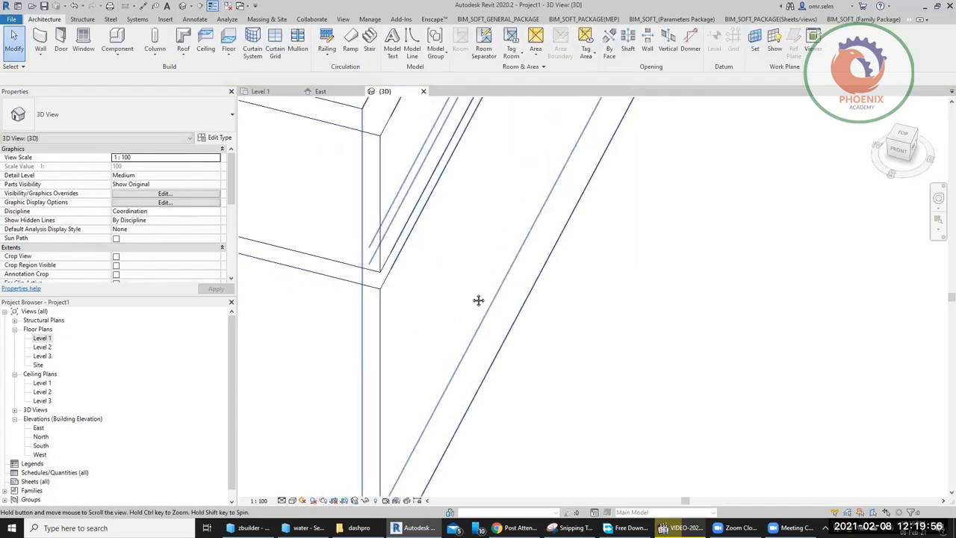
Switch to a shaded visual style and select the horizontal reveal, showing its 2600 mm offset
left_click(292, 500)
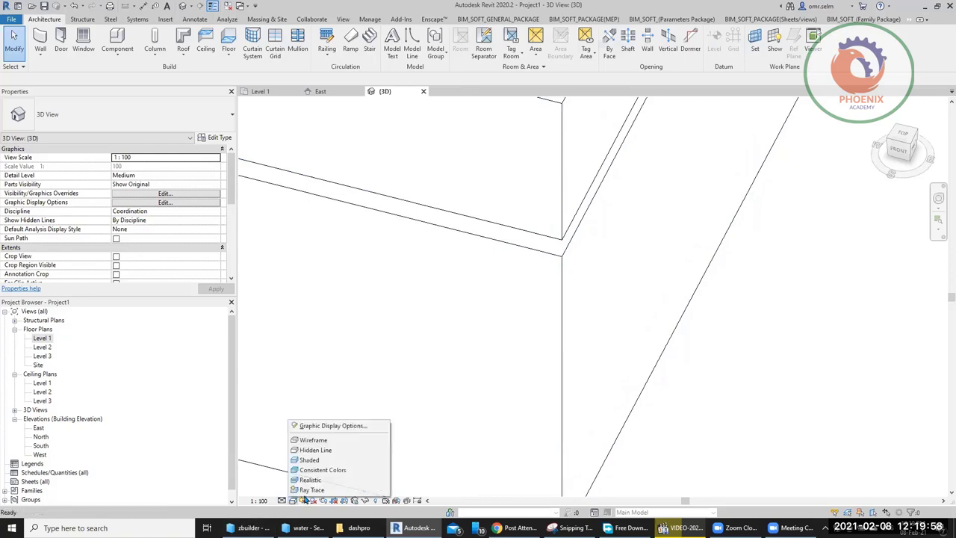
left_click(332, 470)
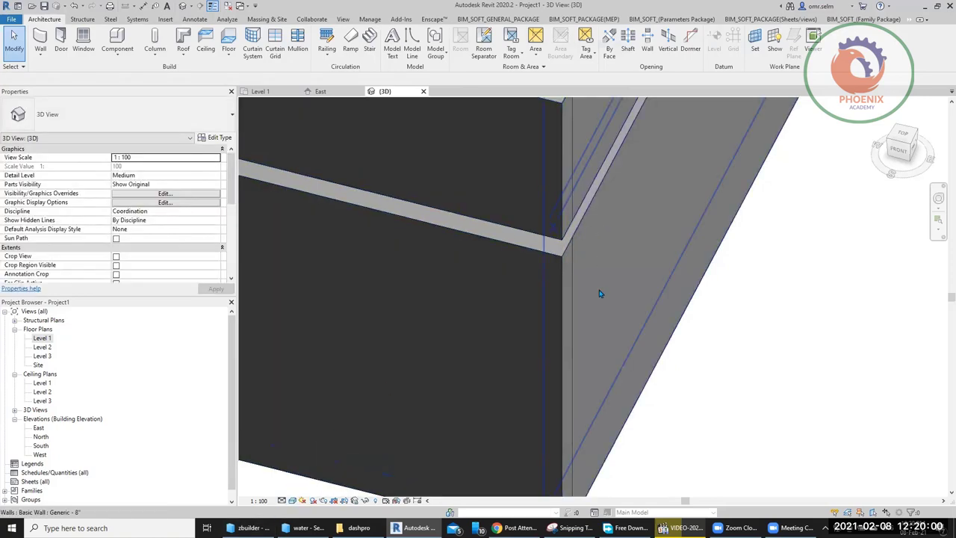
left_click(649, 335)
mouse_move(649, 335)
middle_mouse_down("shift")
mouse_move(573, 257)
mouse_move(651, 273)
middle_mouse_up("shift")
key("Escape")
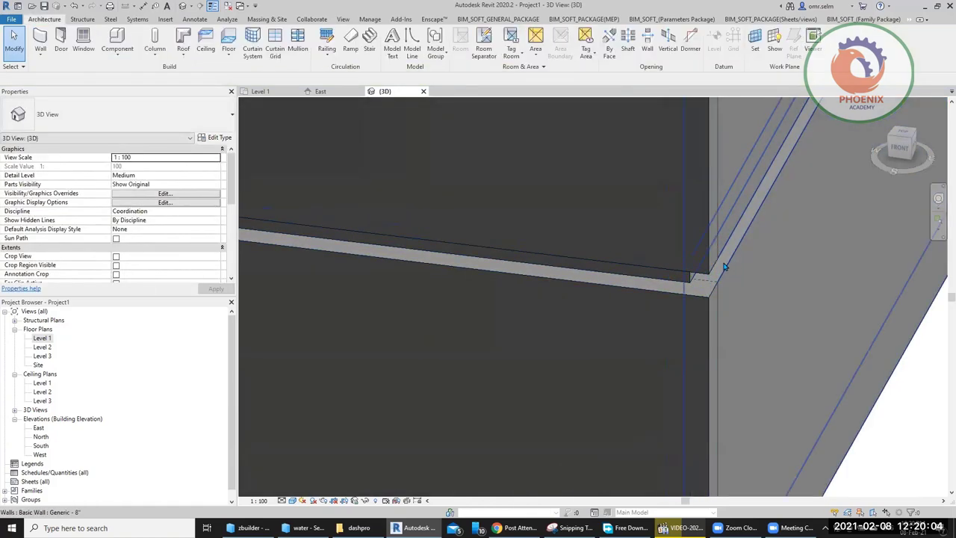
left_click(719, 282)
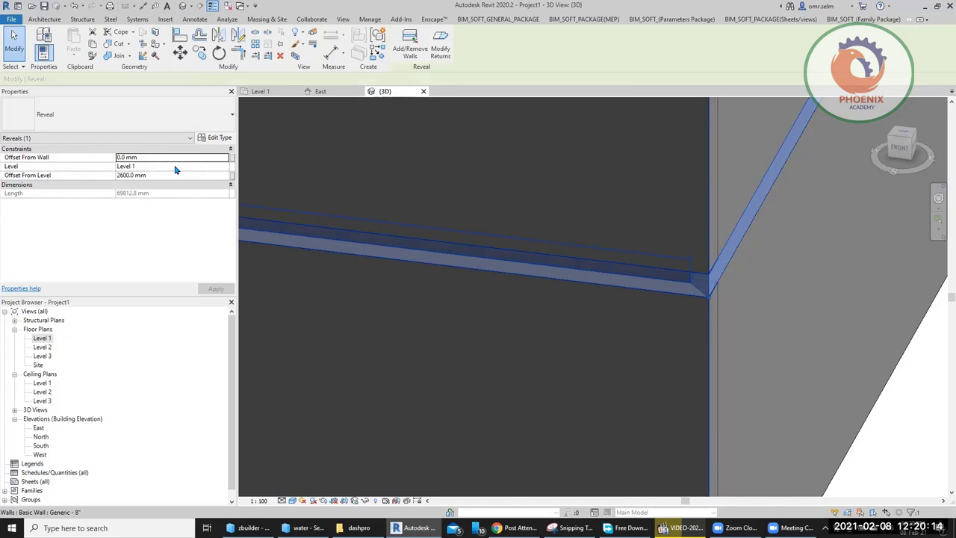
Set the reveal's Offset From Level to 1200 mm
left_click(158, 176)
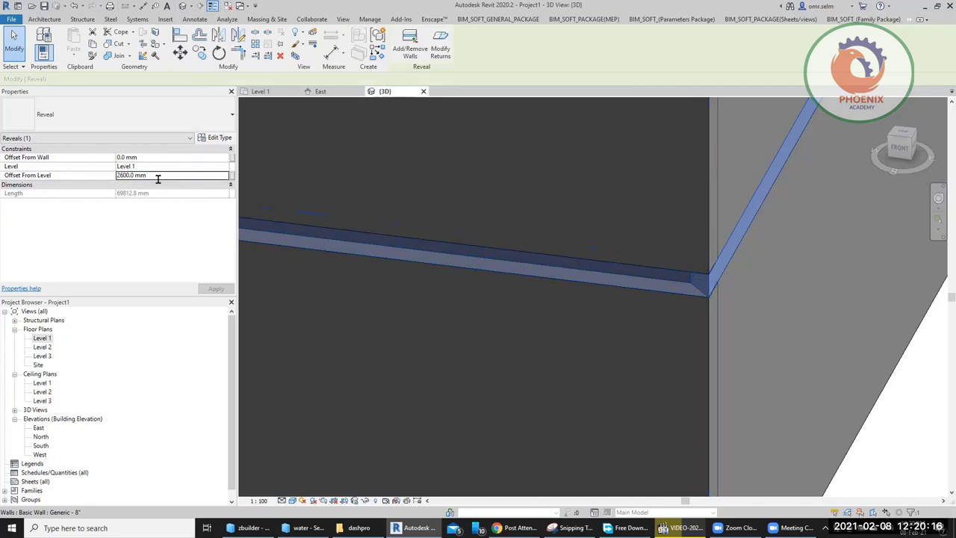
type("1200")
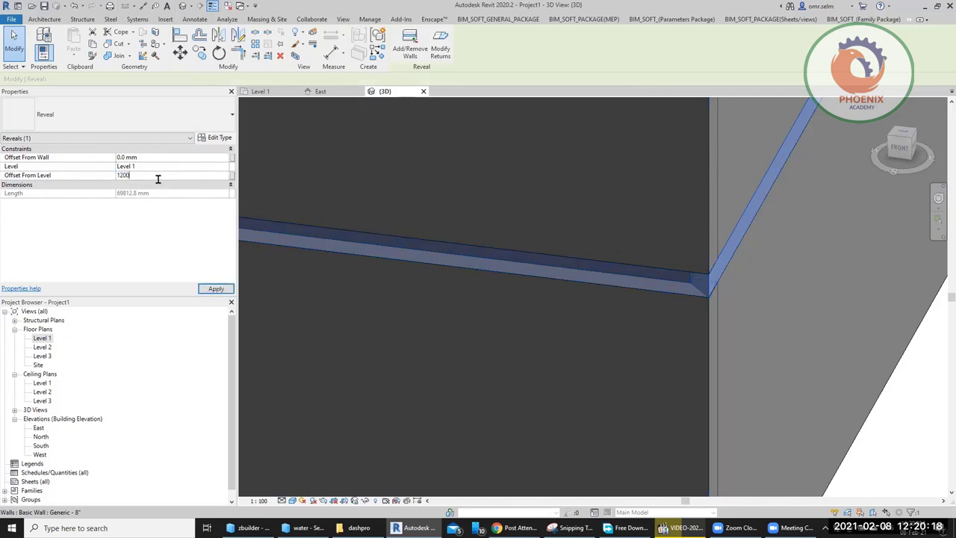
key("Return")
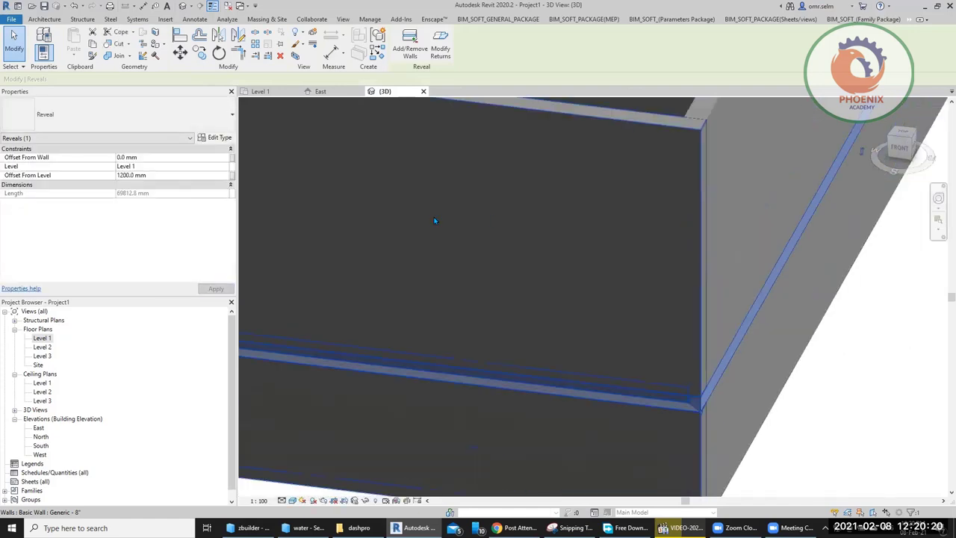
Change the reveal type's profile to Reveal-Brick Course : 3 Bricks
left_click(217, 139)
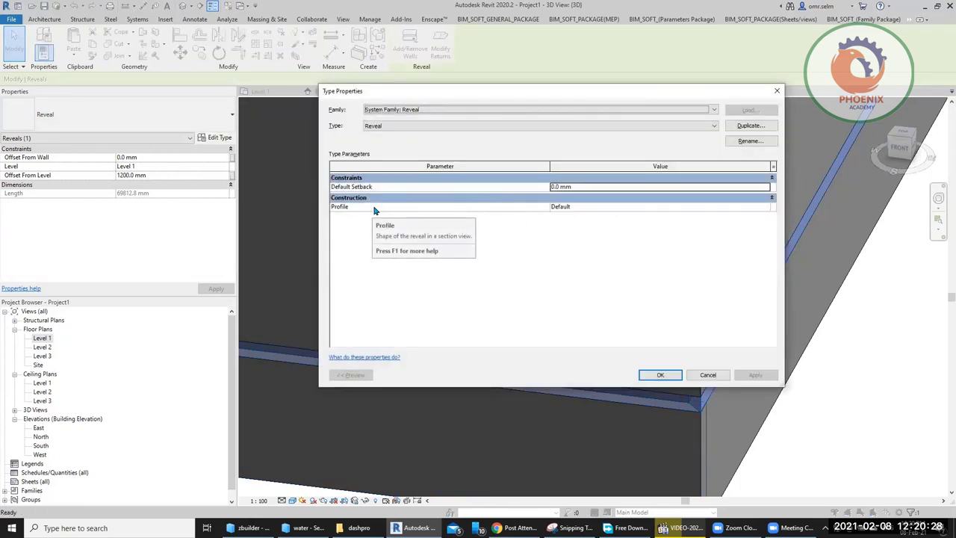
mouse_move(376, 210)
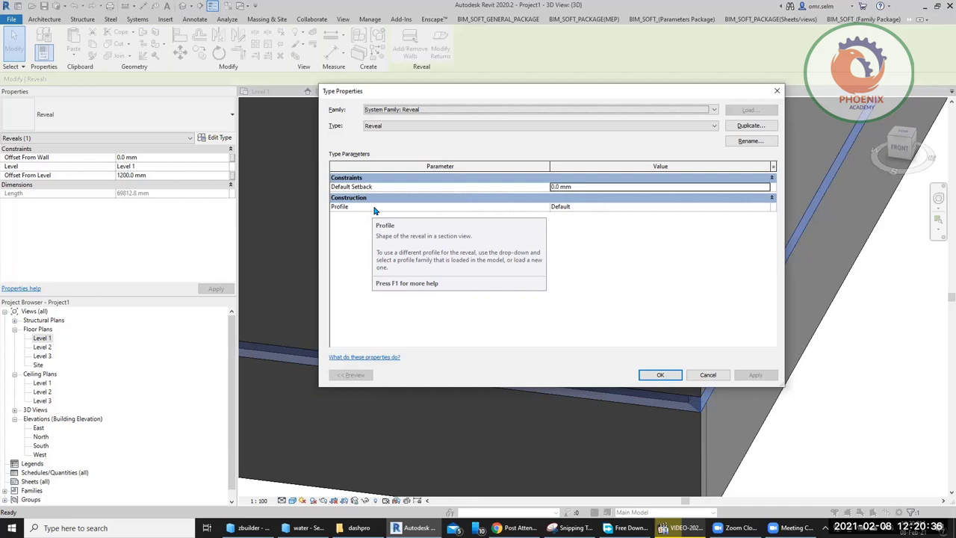
left_click(765, 210)
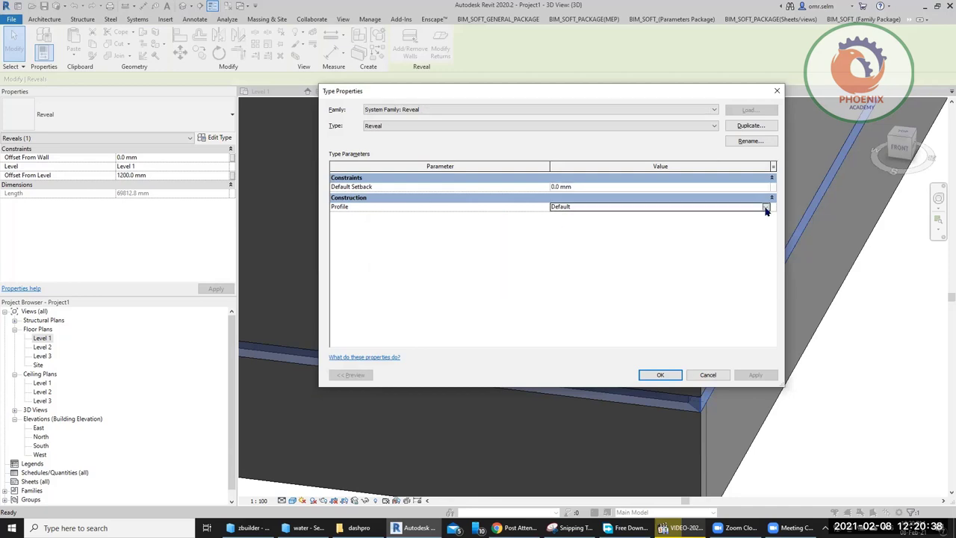
left_click(766, 210)
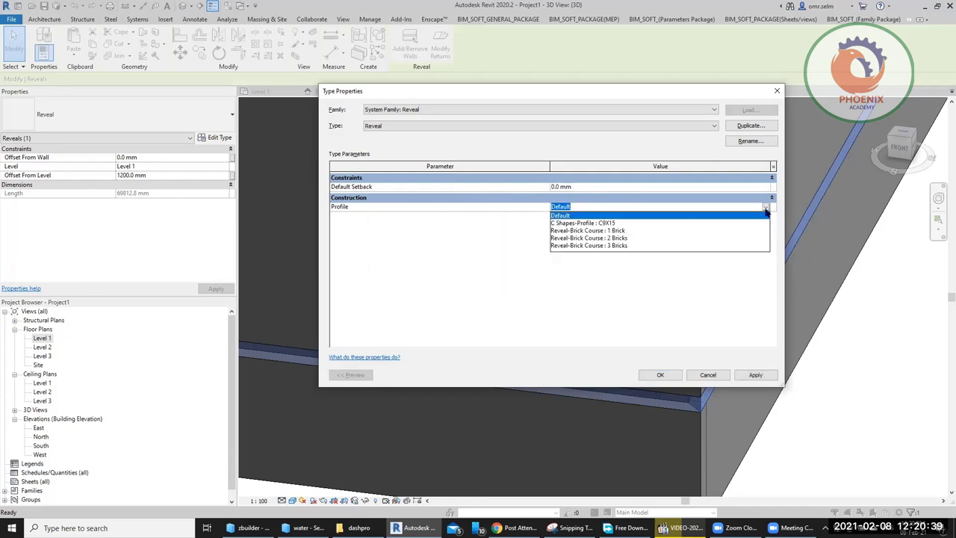
left_click(573, 246)
left_click(658, 373)
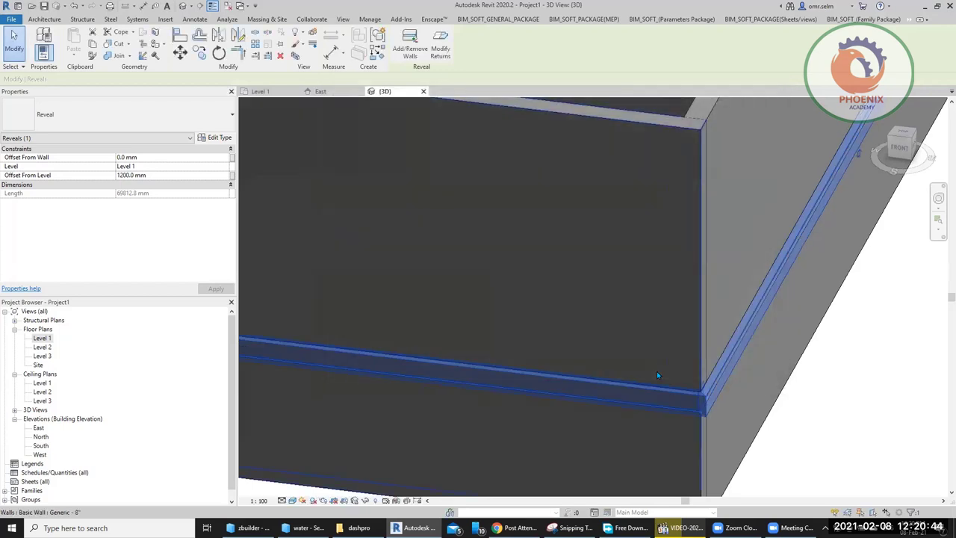
left_click(818, 406)
scroll(616, 390, "up", 3)
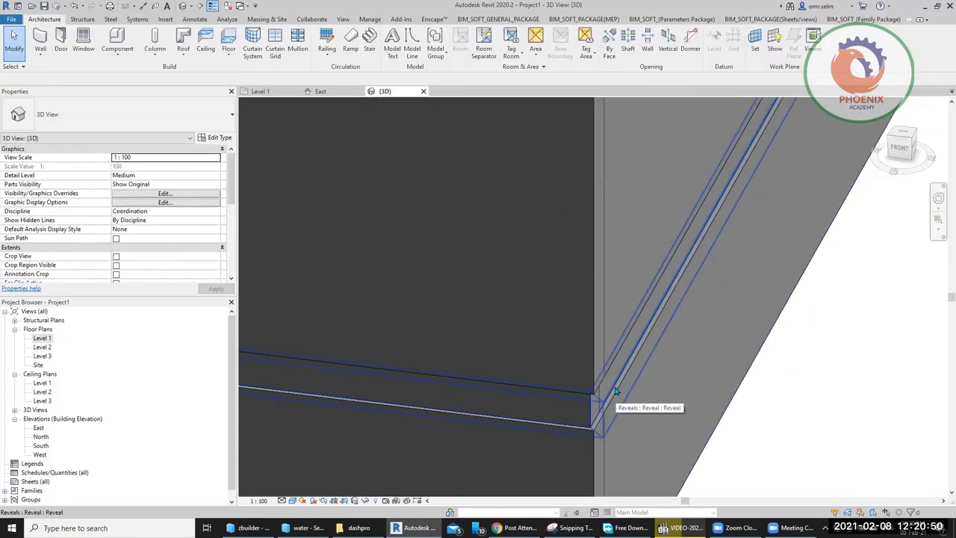
Place a vertical-placement wall sweep on the front exterior wall
scroll(455, 349, "down", 3)
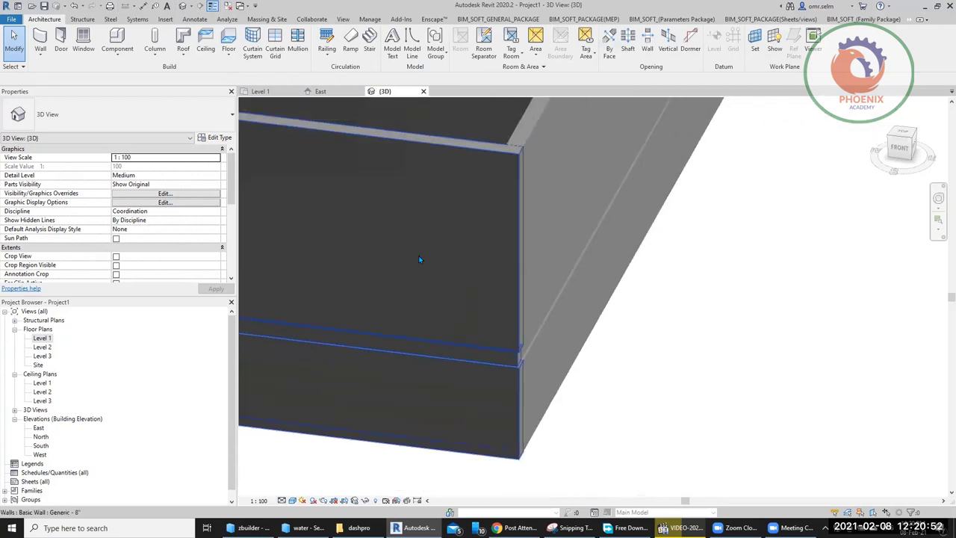
left_click(44, 58)
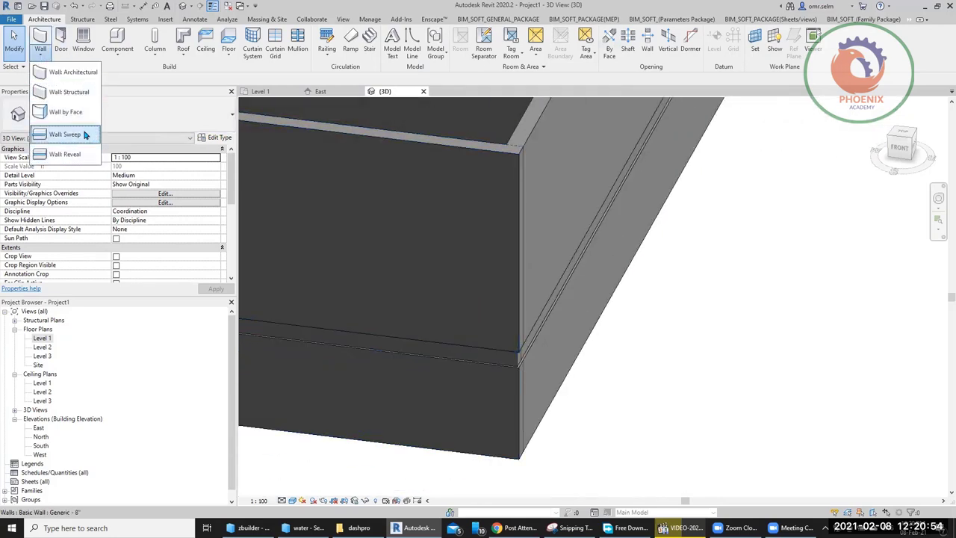
left_click(86, 135)
scroll(660, 265, "down", 2)
scroll(660, 264, "down", 2)
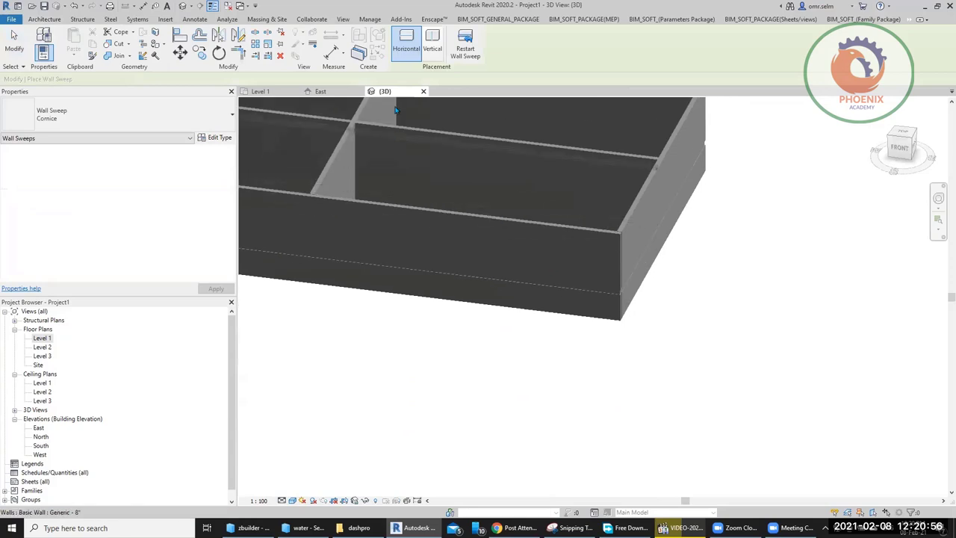
left_click(433, 45)
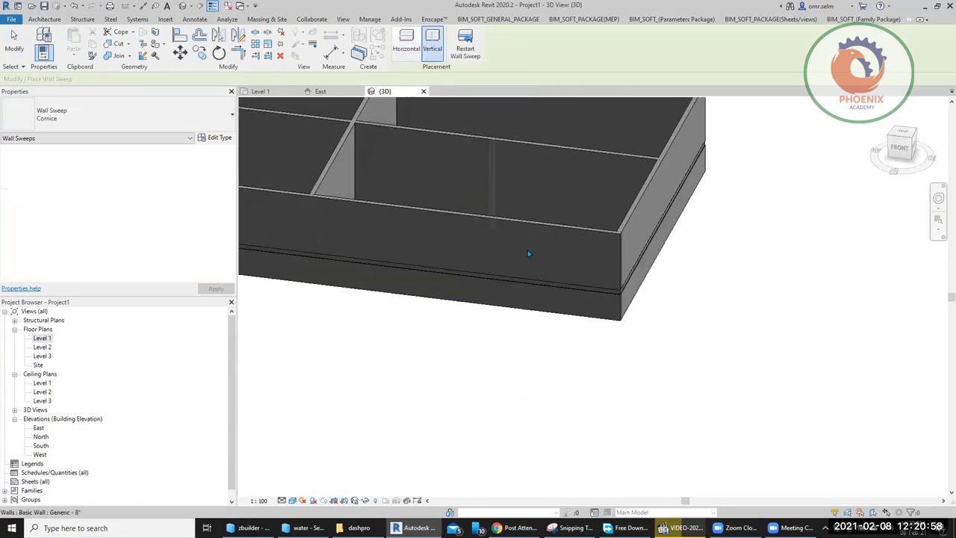
scroll(523, 299, "up", 2)
scroll(522, 301, "up", 1)
left_click(522, 304)
key("Escape")
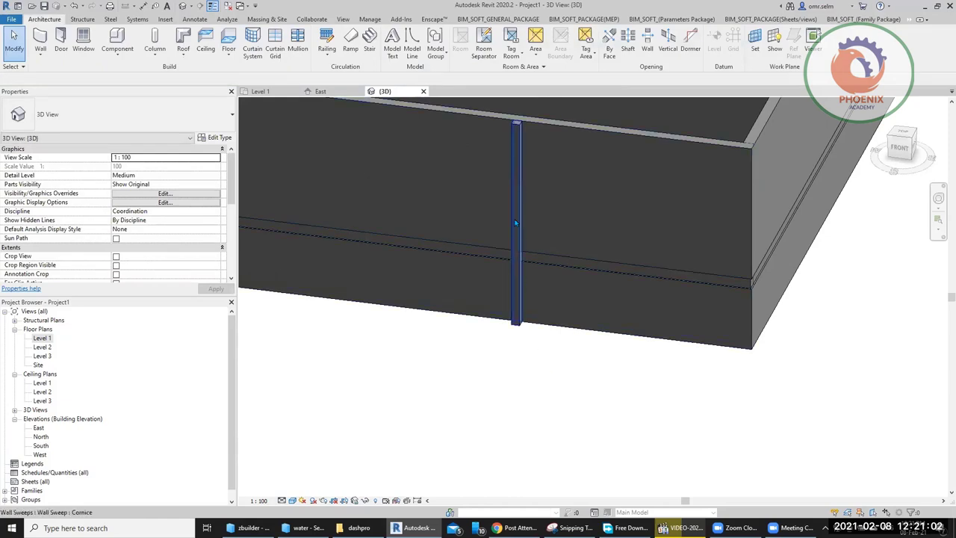
Give the vertical sweep's type the Wall Sweep-Brick Soldier Course : 2 Bricks profile
left_click(515, 310)
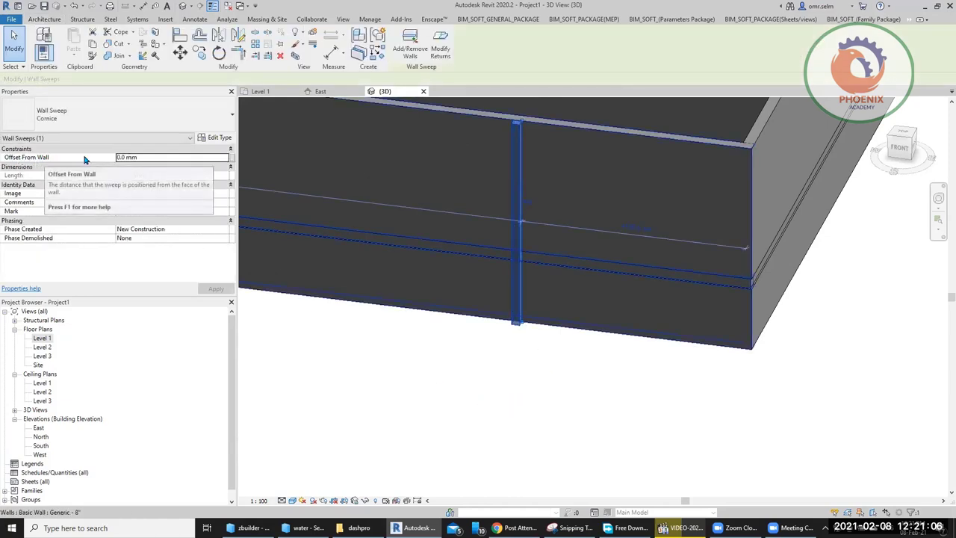
left_click(219, 138)
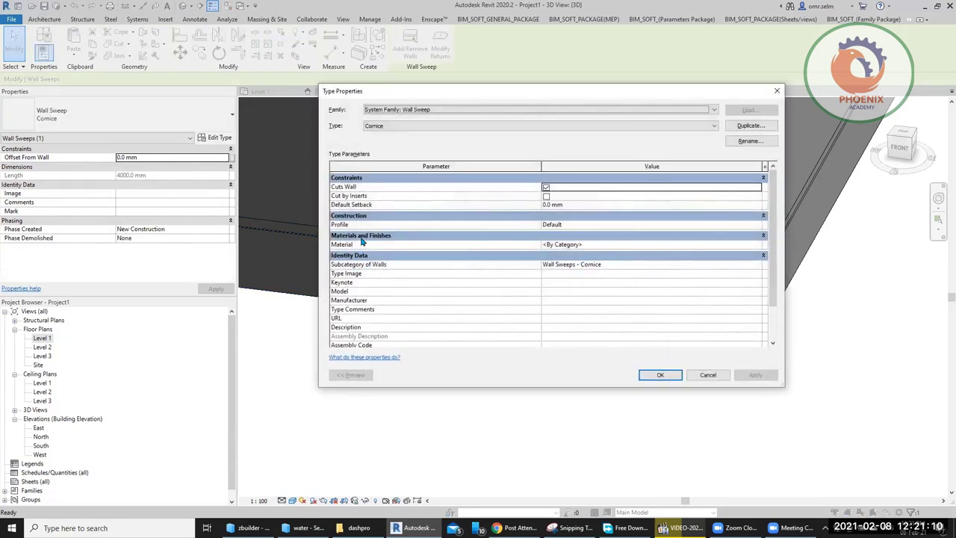
left_click(759, 225)
scroll(611, 274, "down", 2)
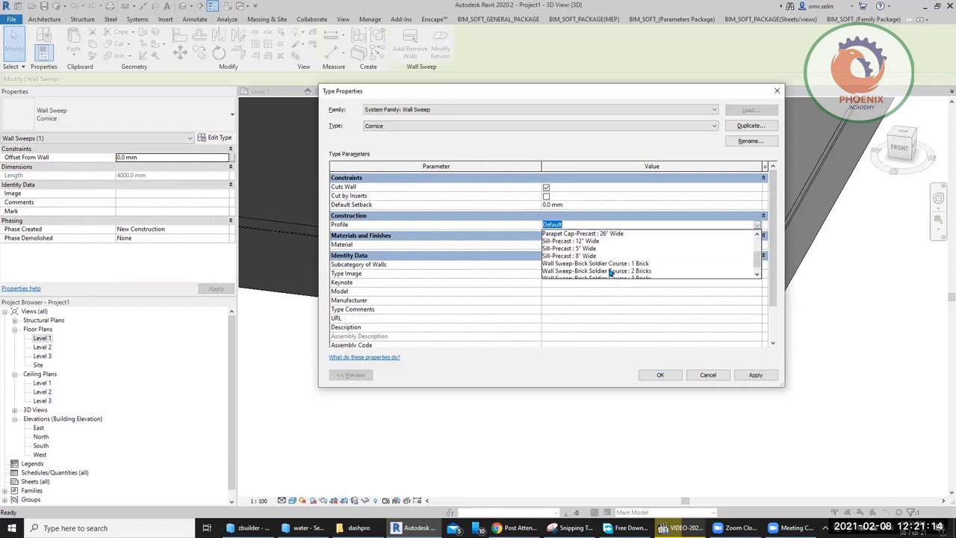
scroll(613, 257, "down", 1)
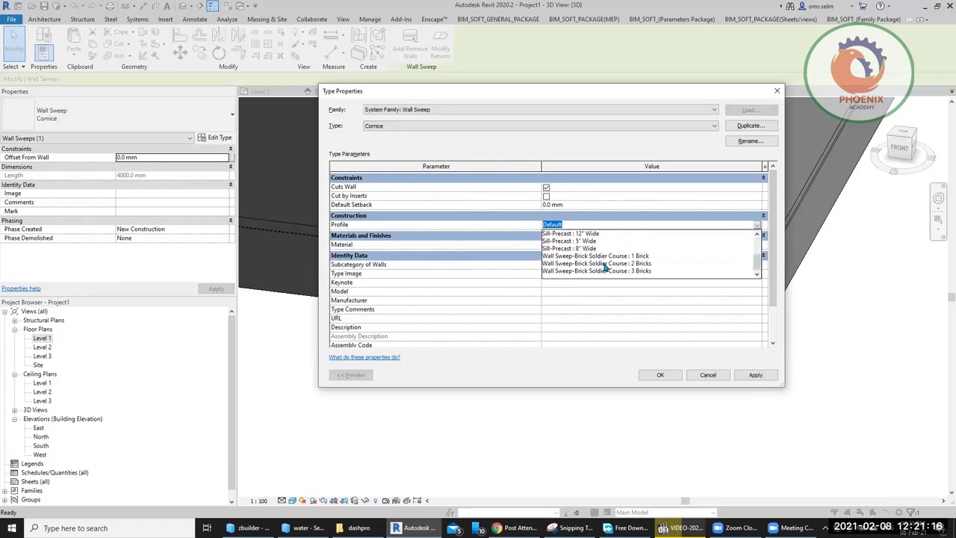
left_click(604, 263)
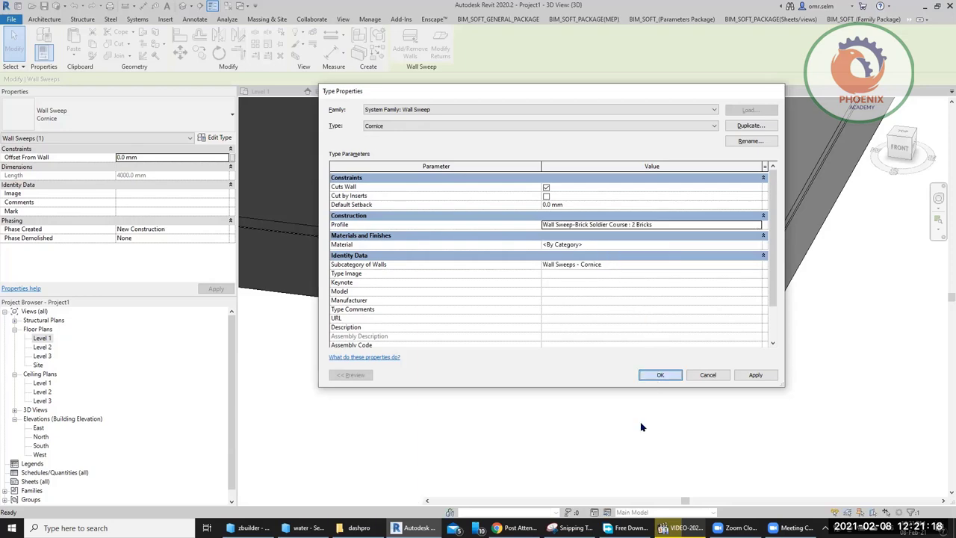
left_click(661, 375)
scroll(584, 160, "up", 3)
scroll(583, 160, "up", 2)
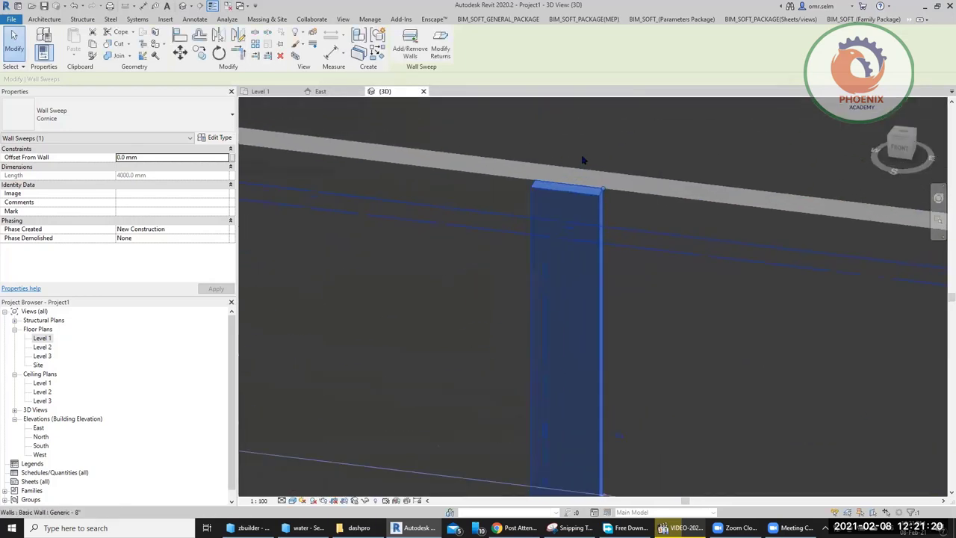
scroll(579, 168, "up", 2)
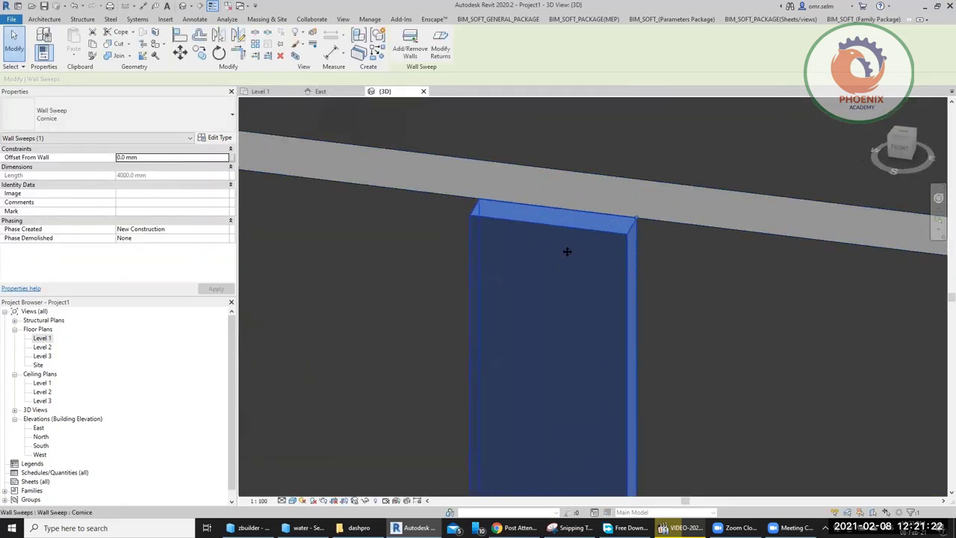
scroll(567, 251, "down", 2)
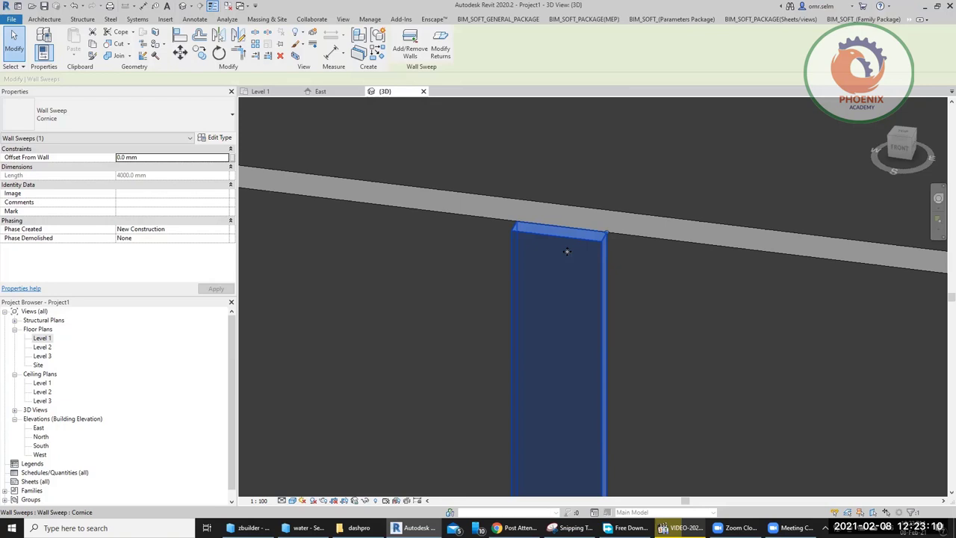
Clear the selection and view the building from the Top face of the ViewCube
key("Escape")
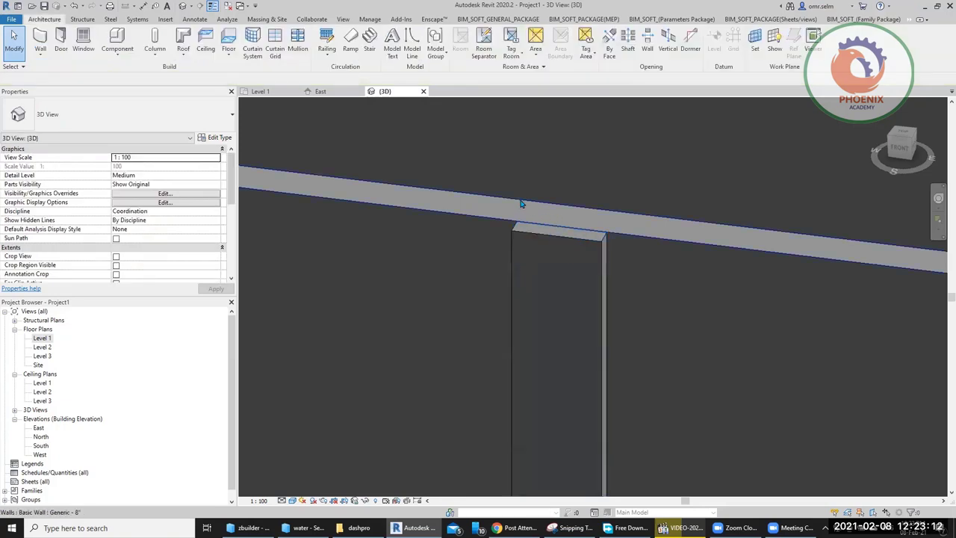
left_click(895, 144)
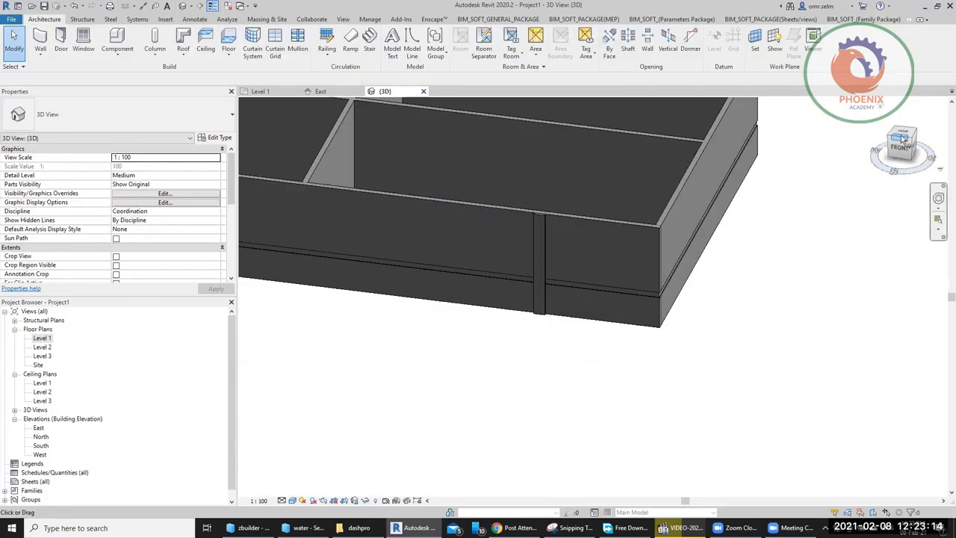
left_click(904, 136)
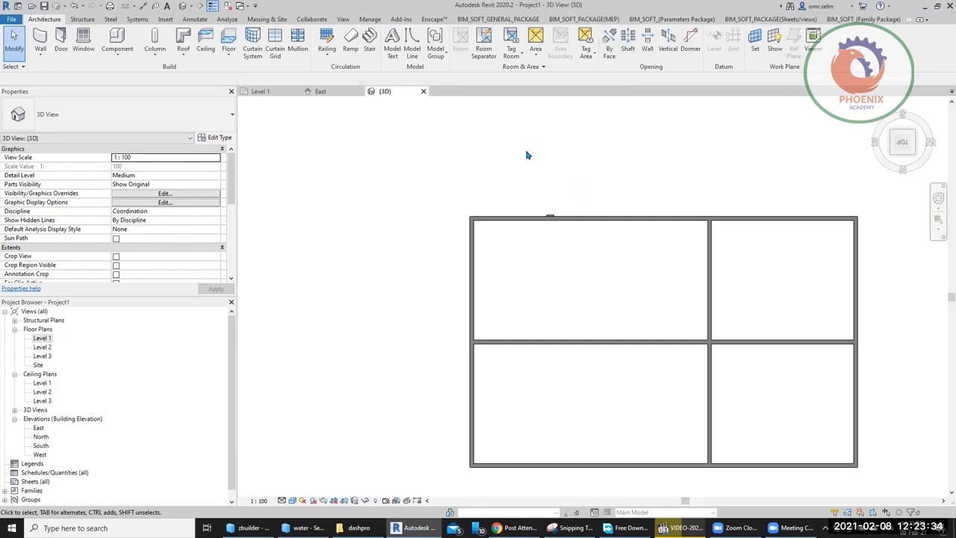
Open the Level 1 floor plan and start an architectural floor
left_click(53, 341)
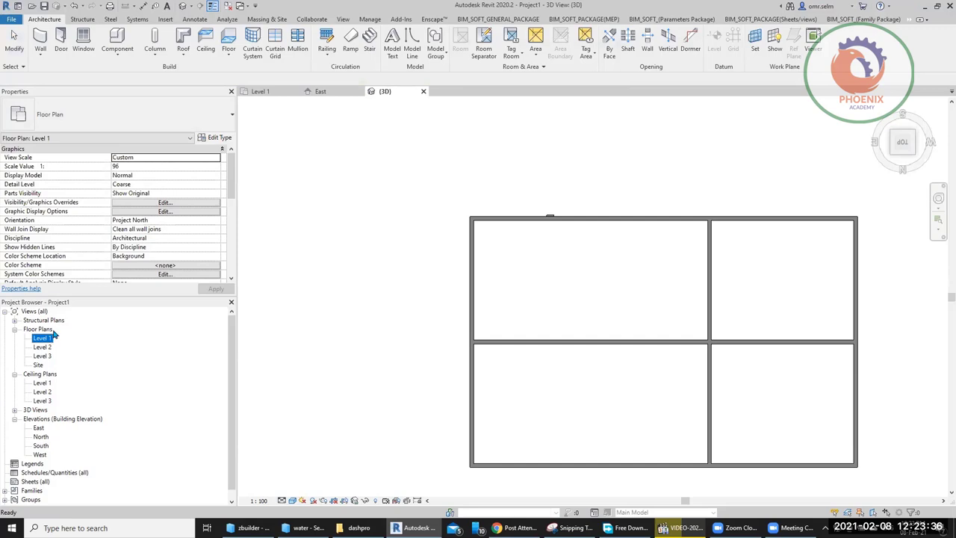
double_click(41, 338)
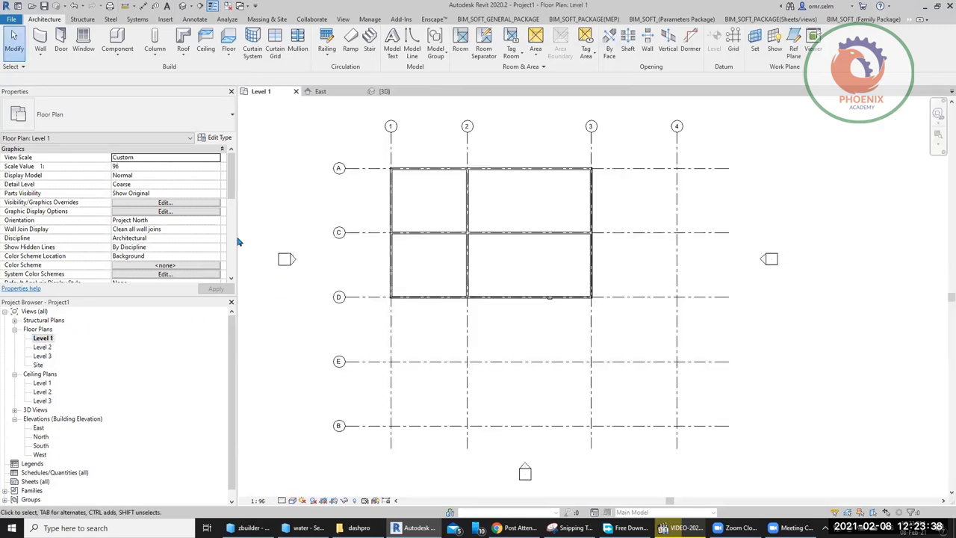
left_click(233, 57)
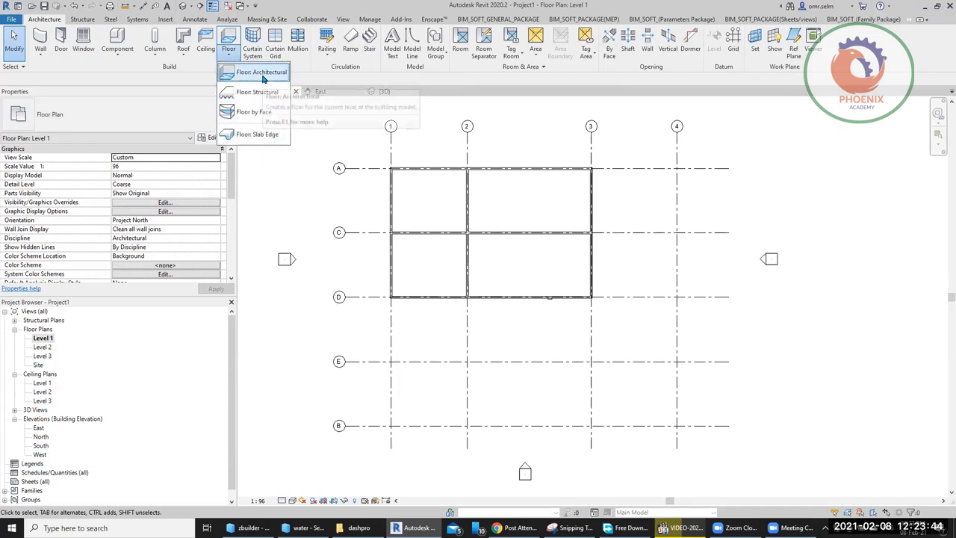
left_click(256, 72)
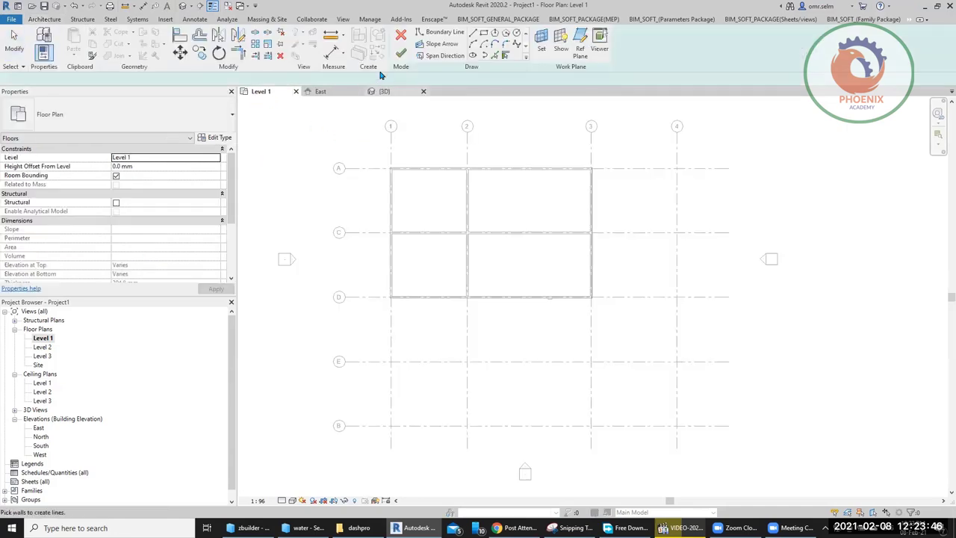
Sketch a rectangular floor boundary between the wall corners and finish the Generic 12" floor
scroll(401, 167, "up", 2)
scroll(405, 192, "up", 2)
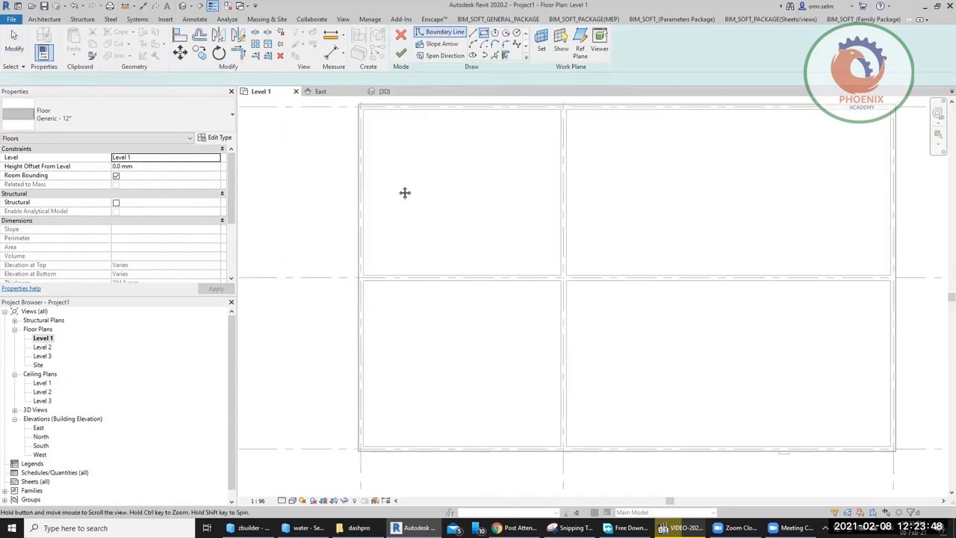
scroll(393, 177, "up", 2)
left_click(389, 177)
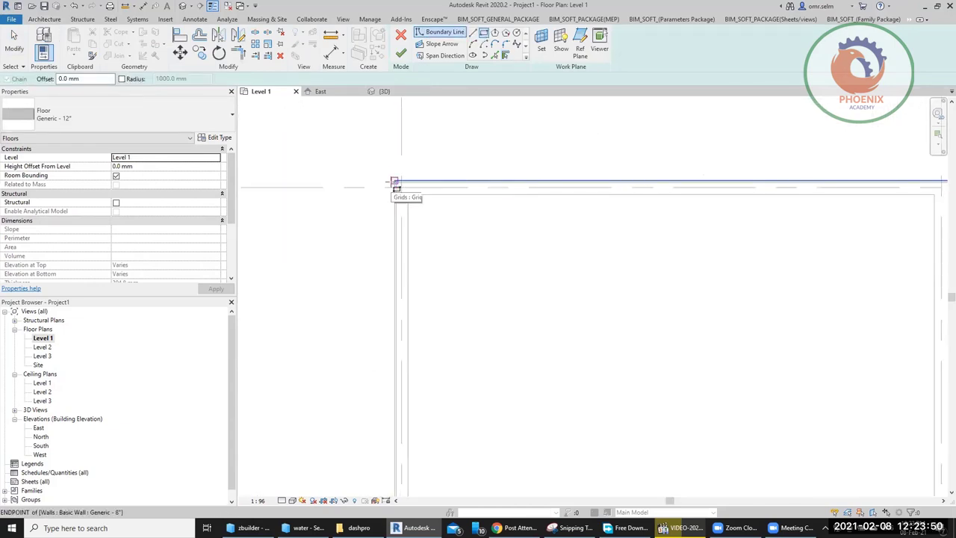
scroll(316, 171, "down", 2)
scroll(635, 367, "up", 1)
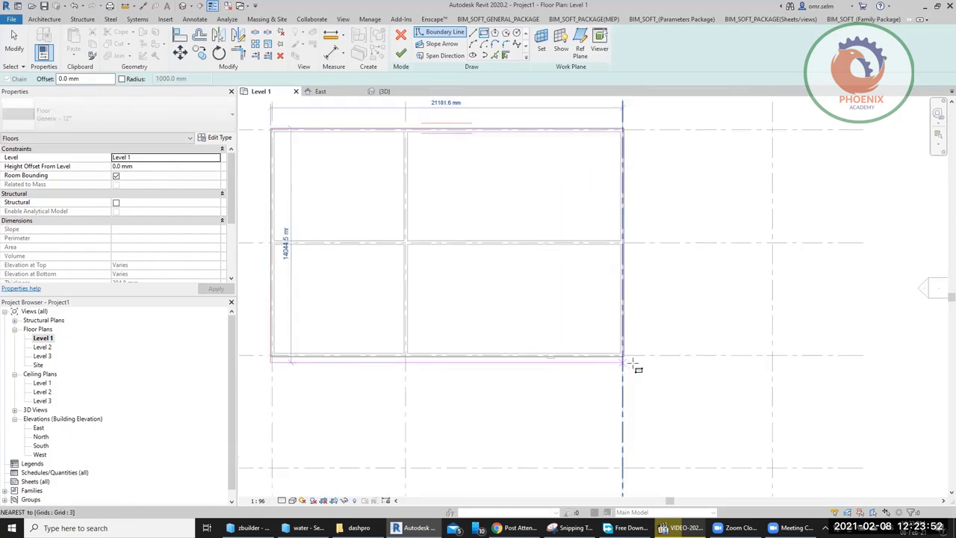
scroll(634, 359, "up", 3)
scroll(572, 336, "down", 2)
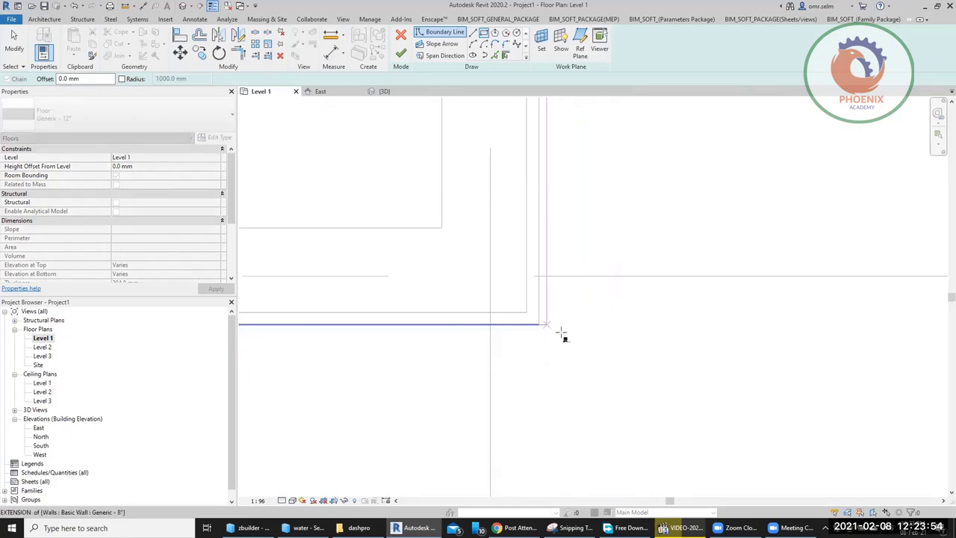
scroll(561, 331, "down", 1)
scroll(572, 342, "down", 1)
scroll(566, 340, "down", 3)
scroll(626, 264, "up", 3)
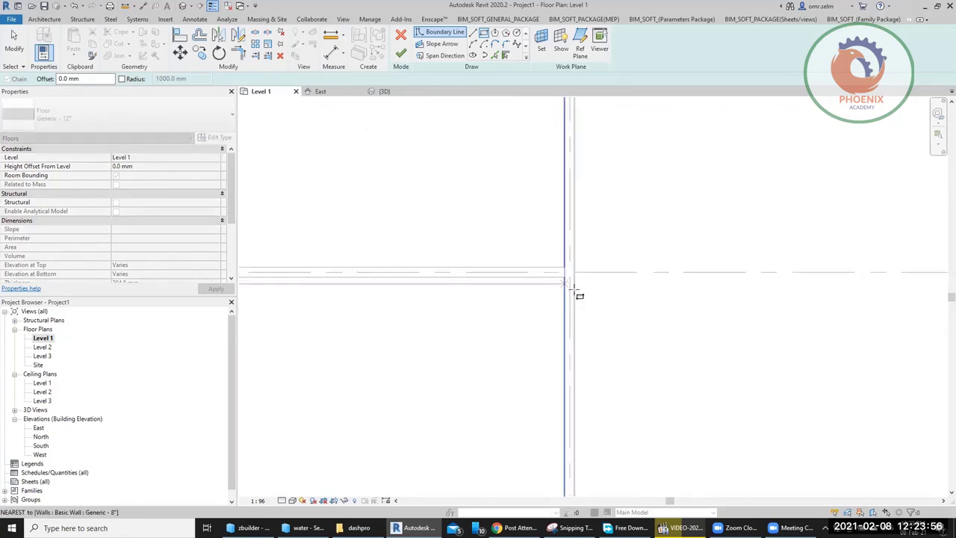
scroll(632, 289, "up", 2)
scroll(576, 267, "up", 1)
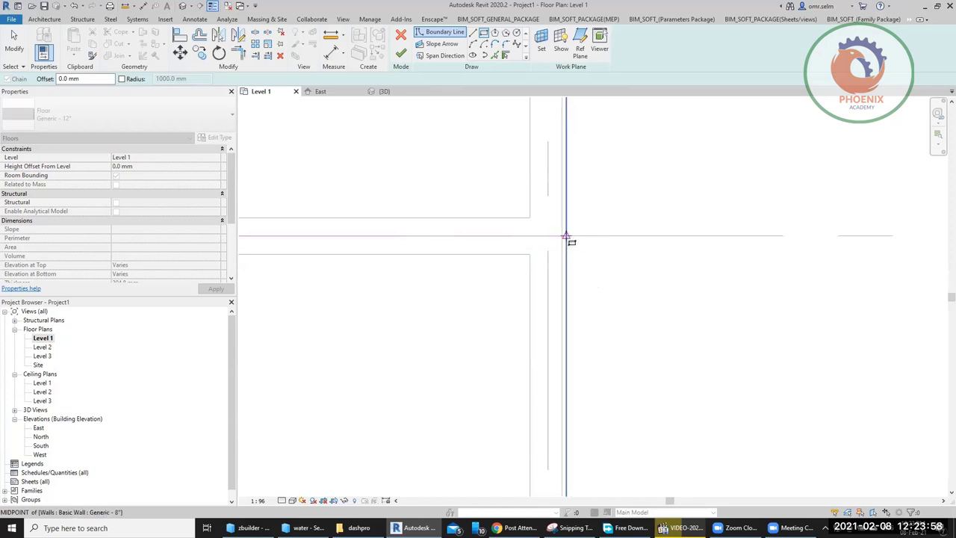
left_click(566, 239)
left_click(401, 52)
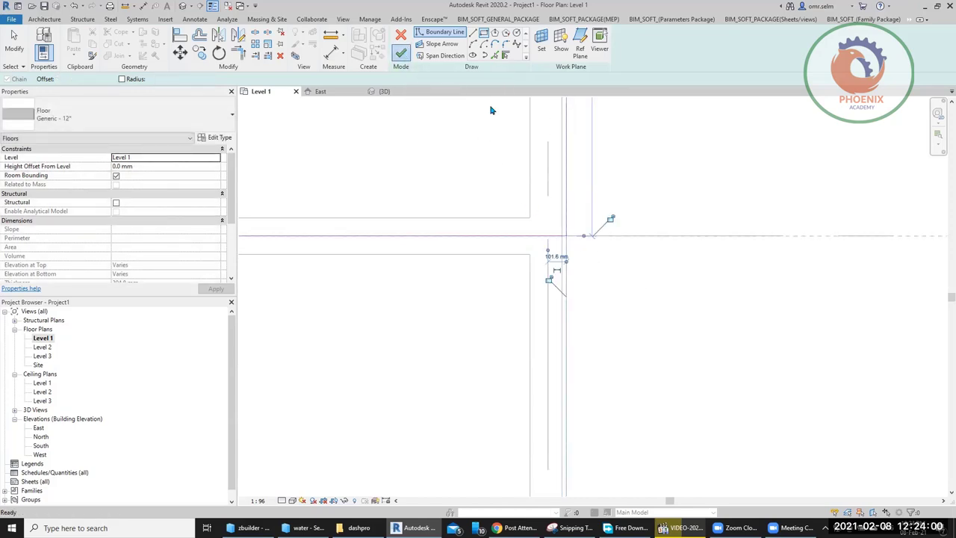
Sketch a rectangular floor boundary over the other half of Level 1
left_click(44, 19)
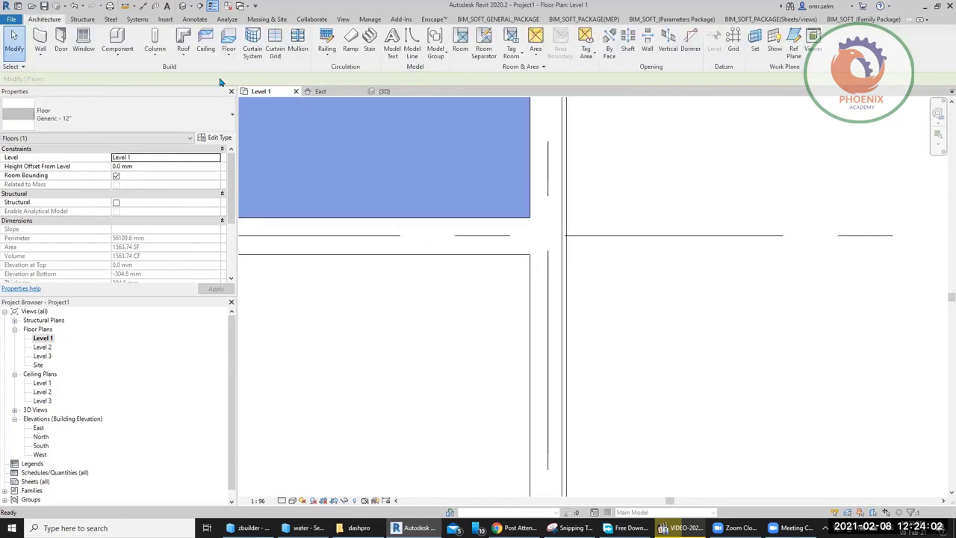
left_click(229, 56)
left_click(247, 67)
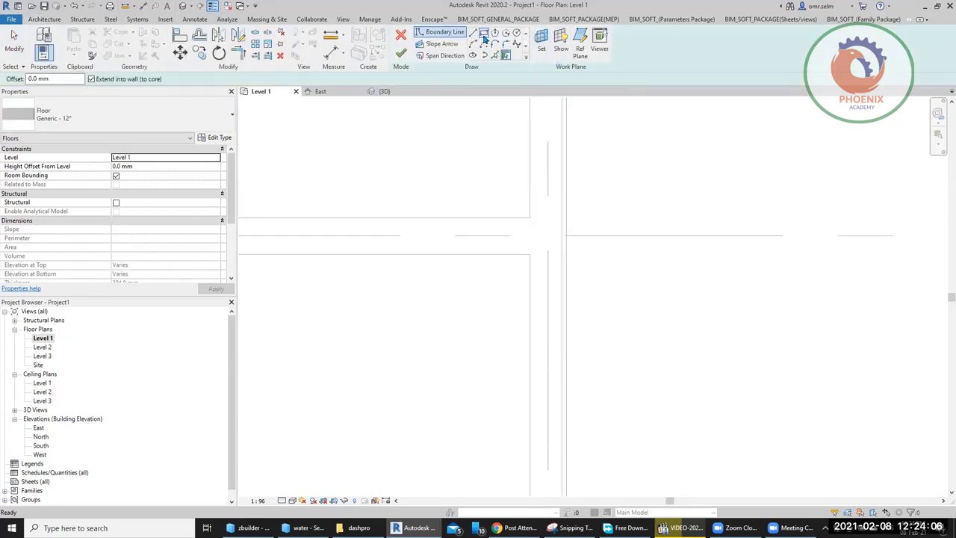
left_click(485, 33)
left_click(565, 236)
scroll(636, 188, "down", 2)
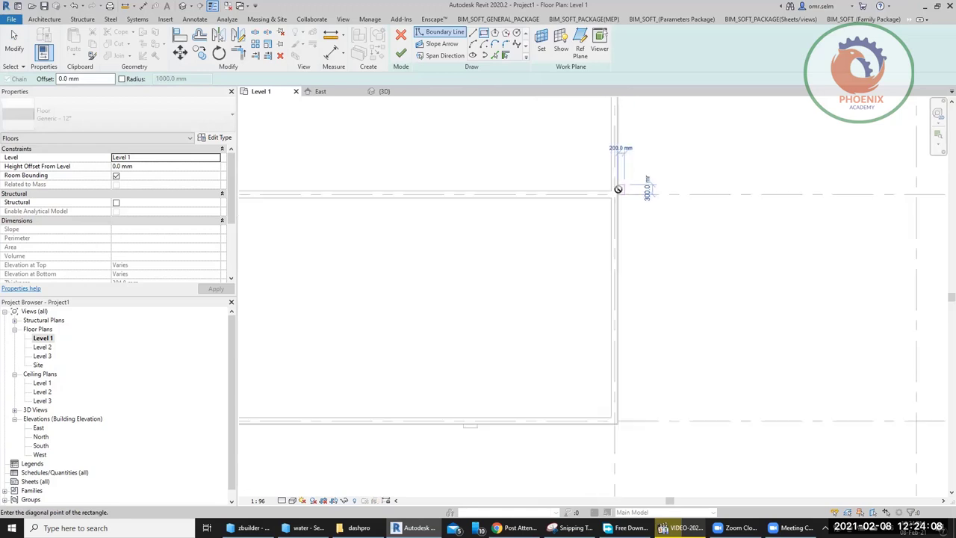
scroll(620, 187, "down", 3)
scroll(470, 237, "up", 3)
scroll(415, 270, "up", 2)
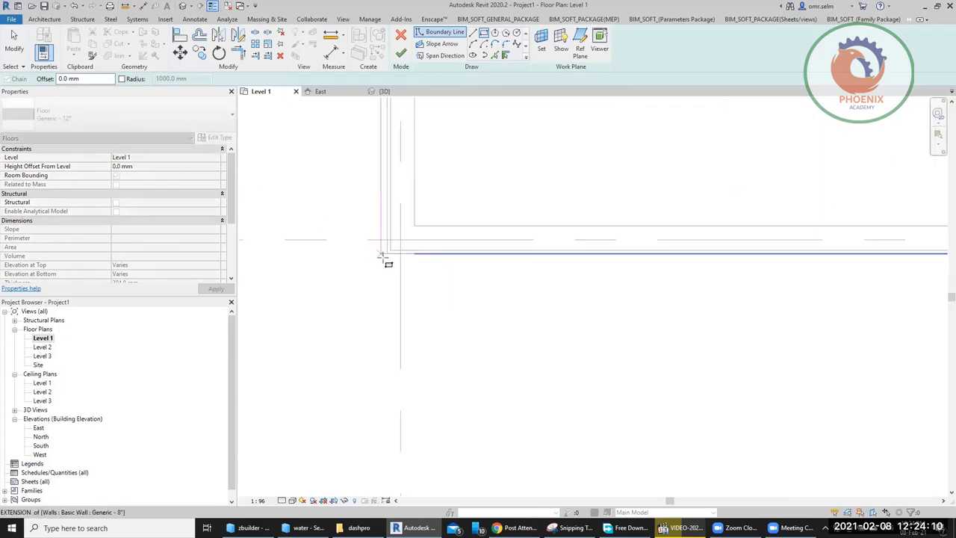
left_click(387, 253)
Set the floor type to Wood Joist 10" - Wood Finish and finish the floor
left_click(146, 118)
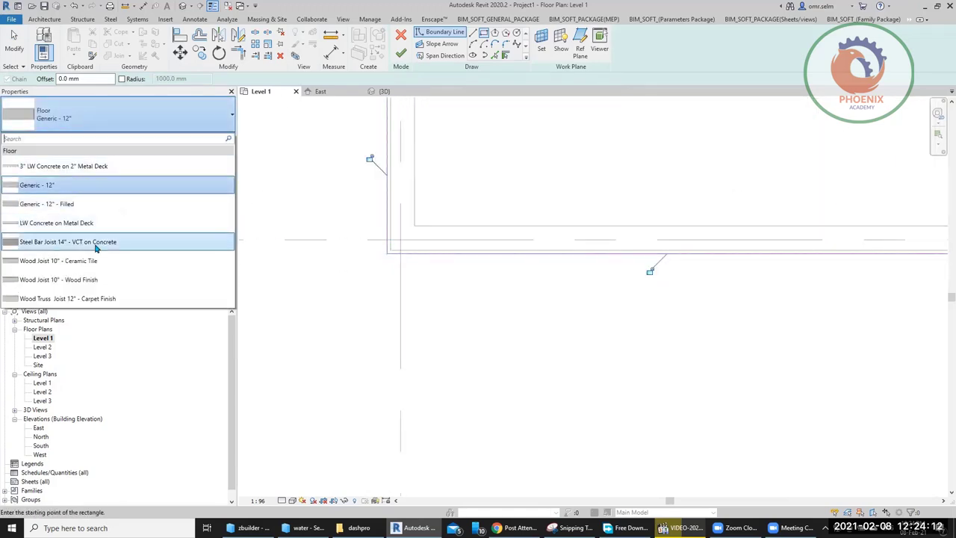
left_click(89, 280)
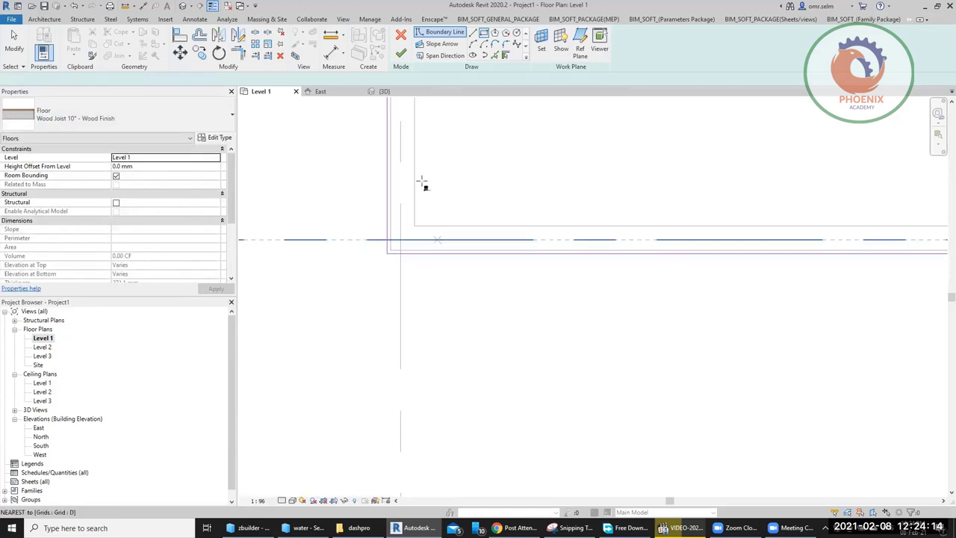
left_click(402, 53)
Switch to the 3D view and orbit the building to an isometric view from above
left_click(384, 92)
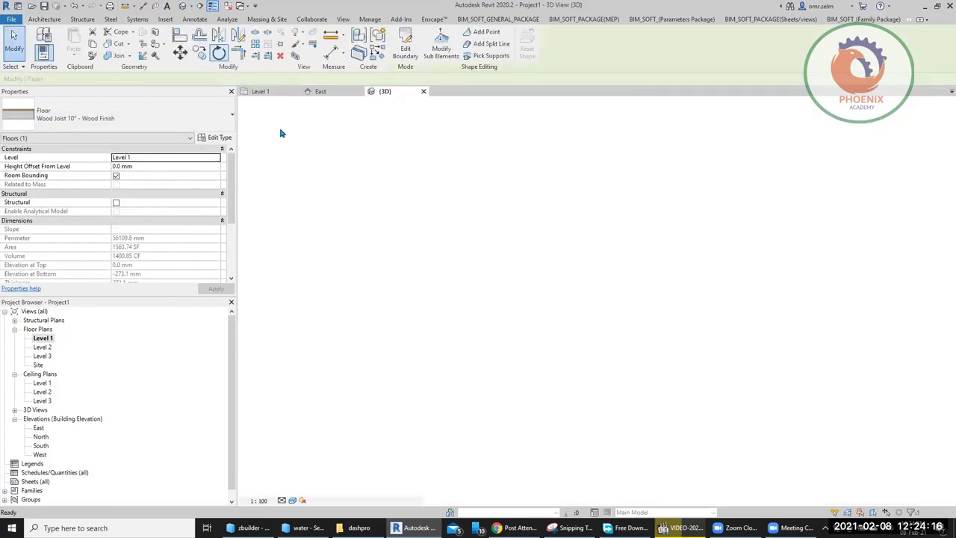
scroll(395, 250, "down", 2)
middle_click_drag(527, 356, 626, 291, "shift")
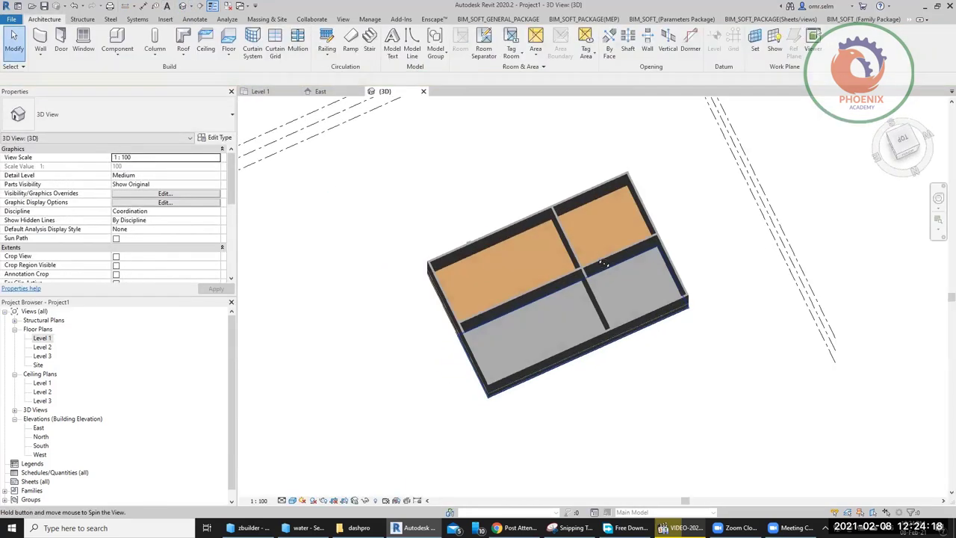
scroll(626, 292, "up", 3)
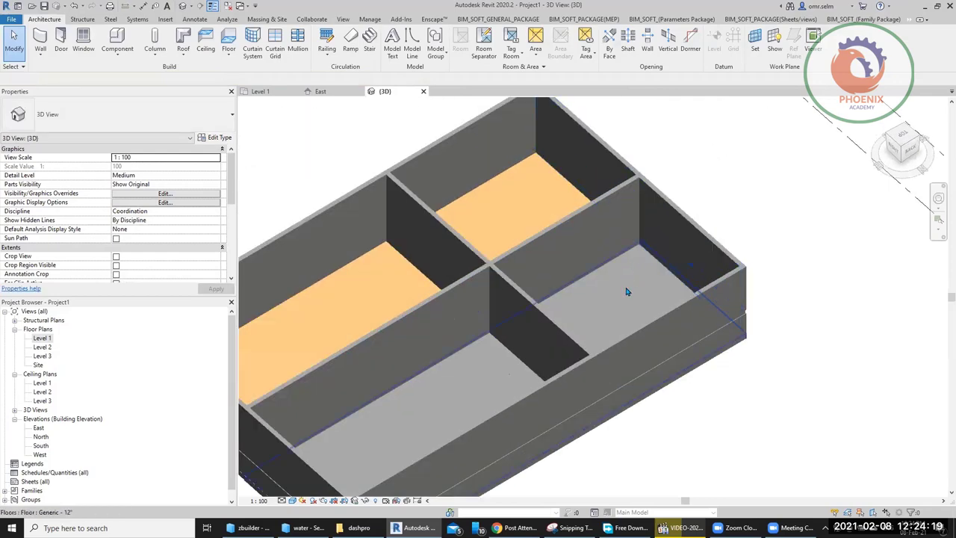
Select the wood-finish floor and open its boundary for editing
left_click(532, 183)
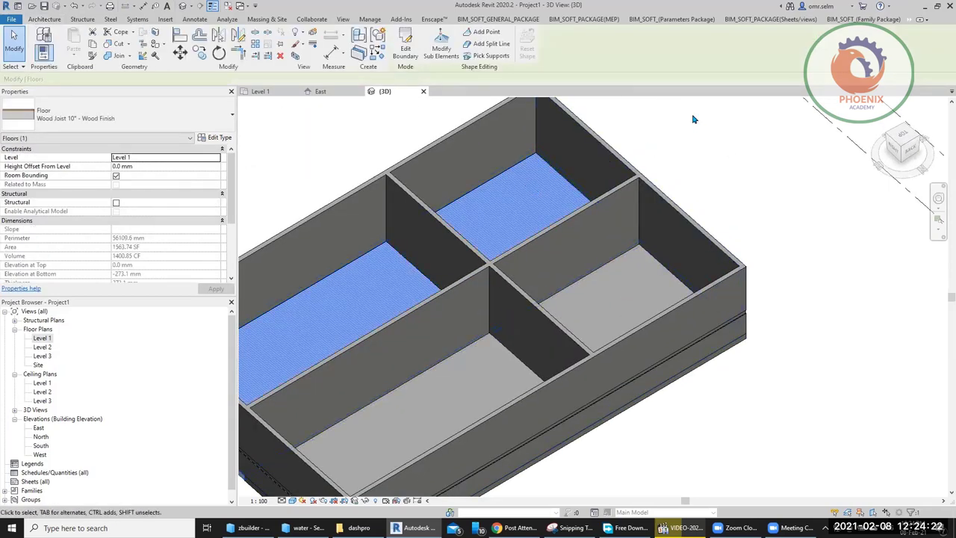
left_click(689, 136)
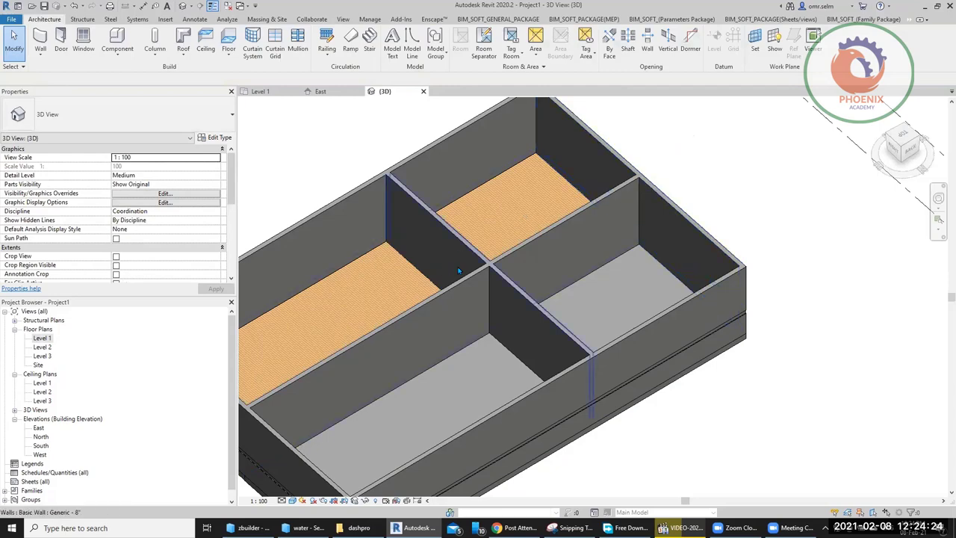
middle_click_drag(409, 282, 499, 279)
left_click(482, 286)
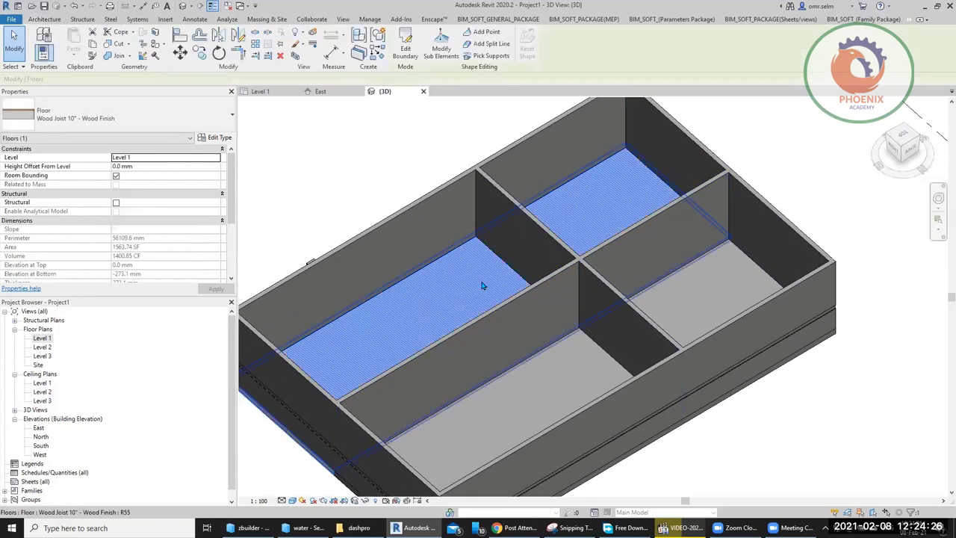
left_click(406, 46)
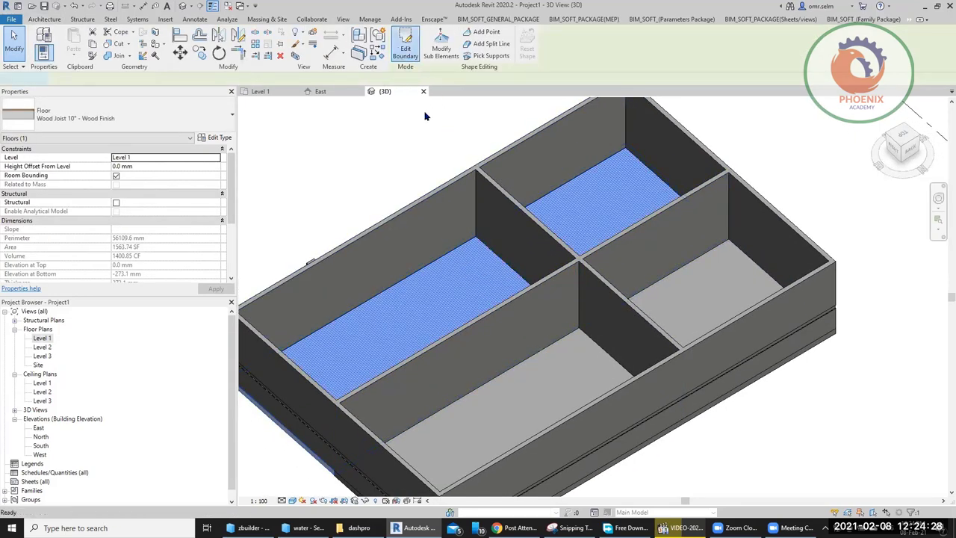
Sketch a rectangular opening inside the wood floor's boundary and finish the edit
left_click(484, 33)
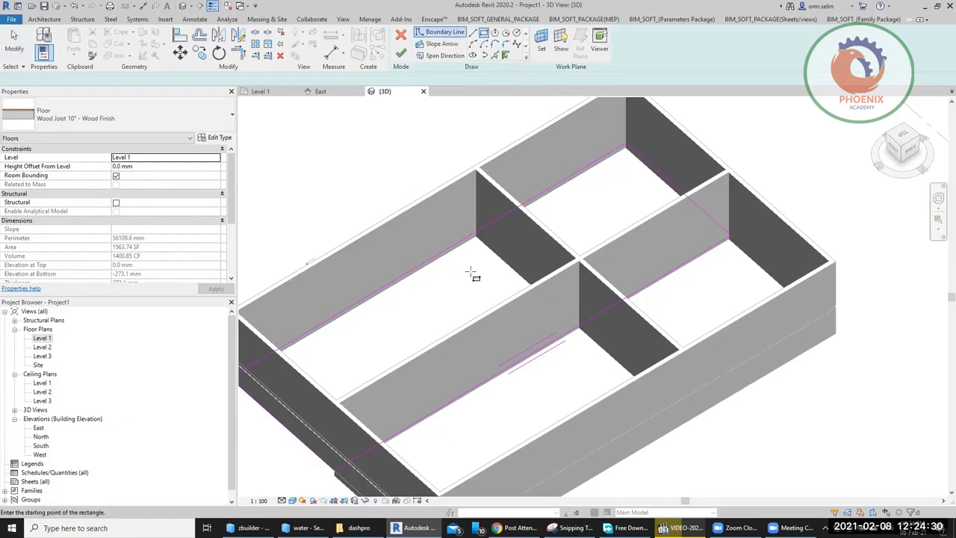
left_click(469, 273)
left_click(446, 306)
left_click(401, 53)
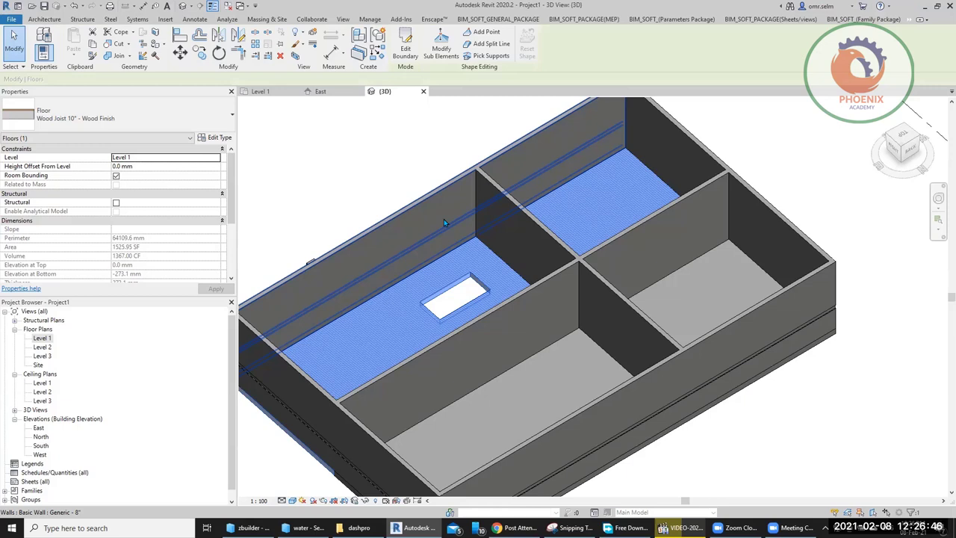
Copy the Generic 12" floor and paste it aligned onto Level 2 and Level 3
left_click(551, 375)
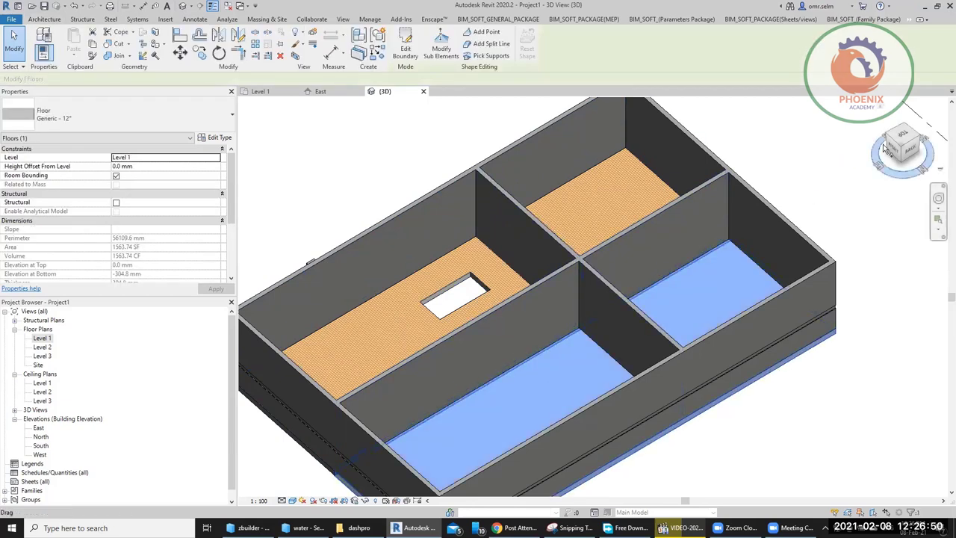
left_click(92, 47)
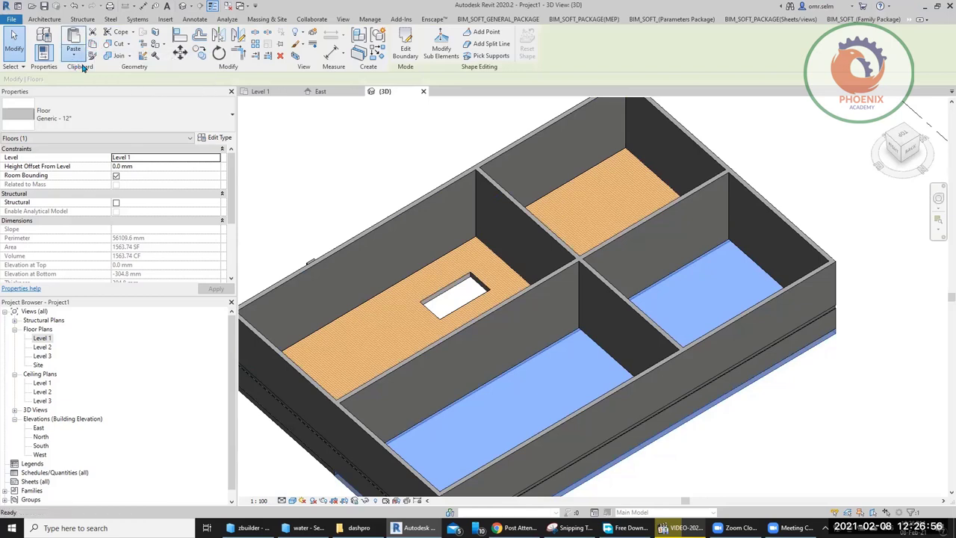
left_click(73, 56)
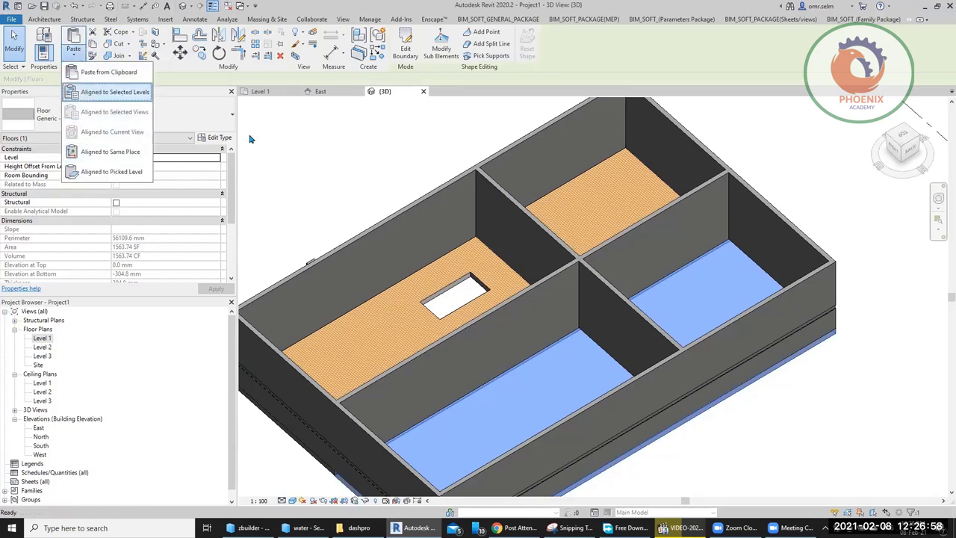
left_click(115, 92)
left_click(429, 203)
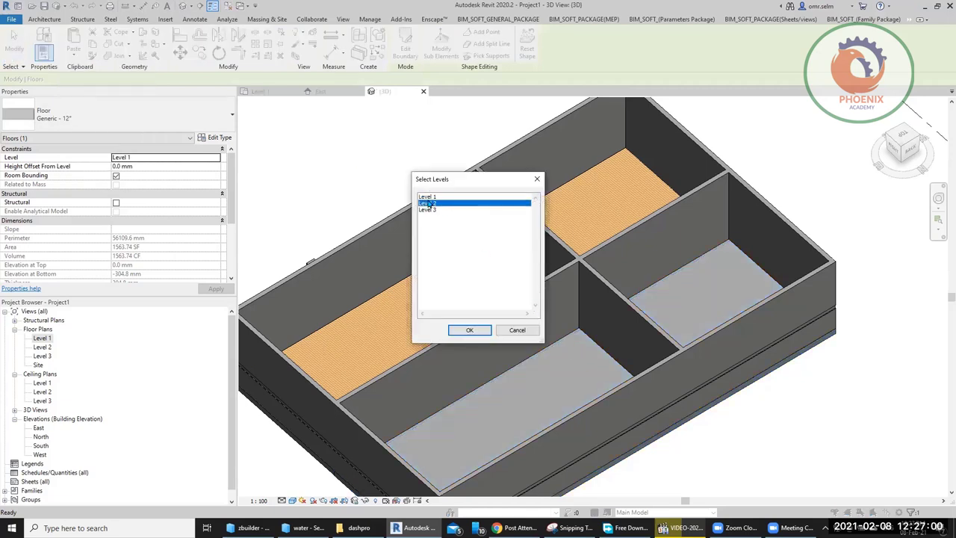
left_click(430, 210, "ctrl")
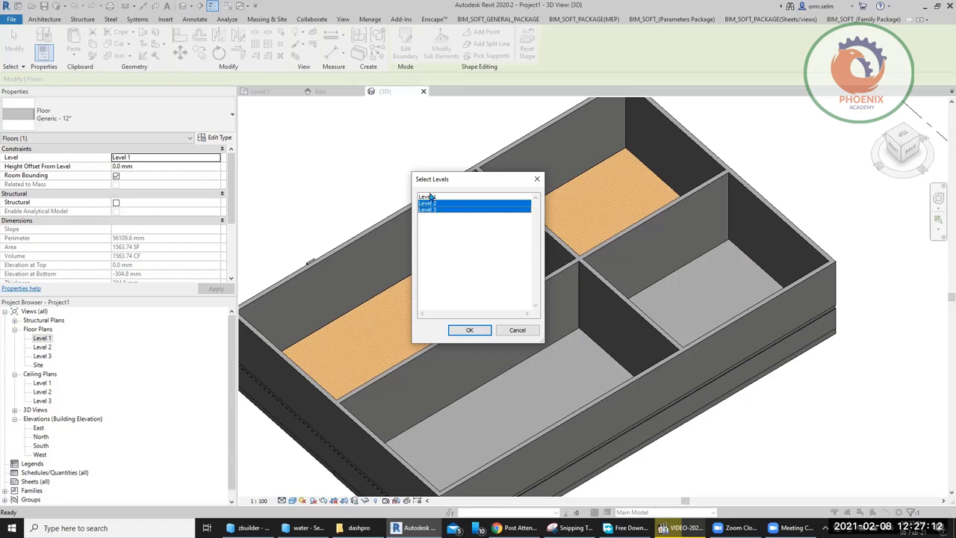
left_click(470, 331)
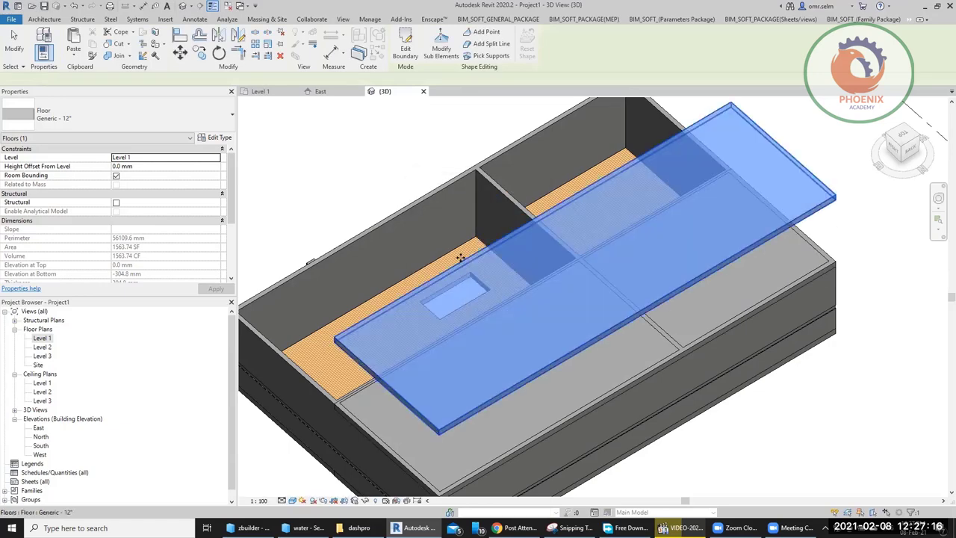
key("Escape")
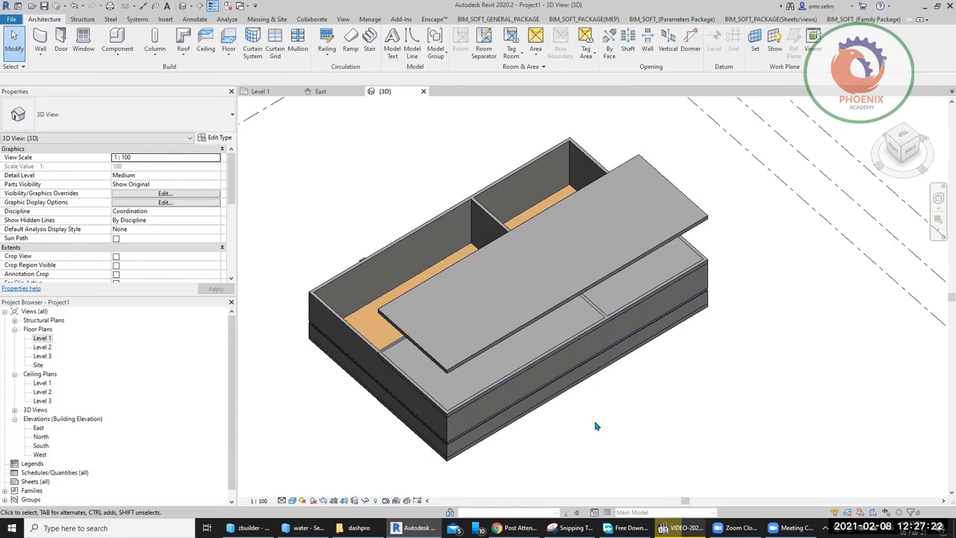
scroll(568, 400, "up", 3)
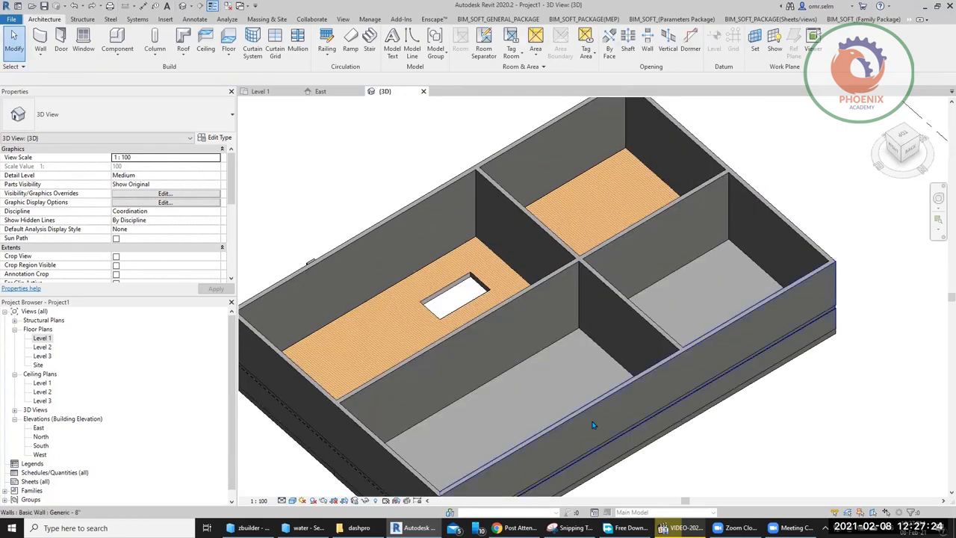
In the Level 1 floor plan, window-select all the building's walls and floors
left_click(561, 390)
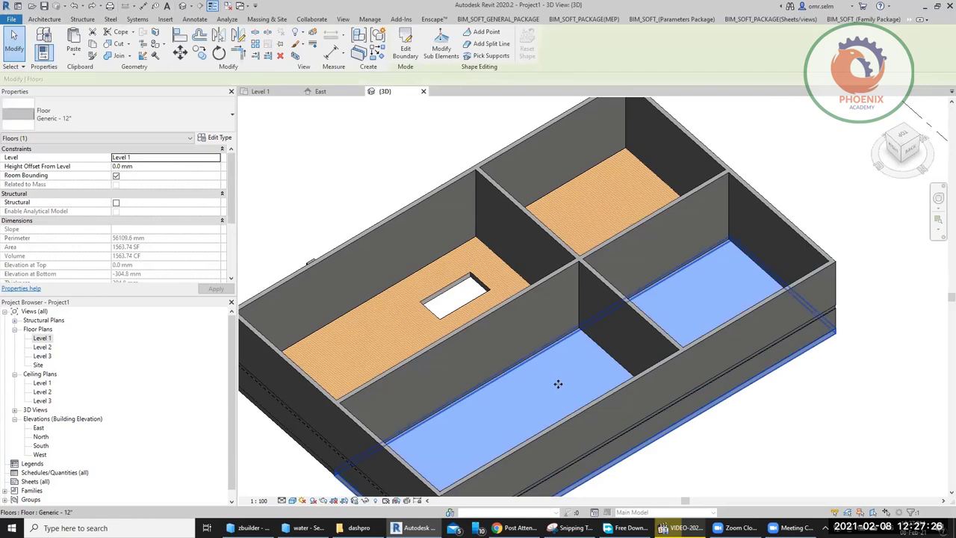
scroll(523, 252, "down", 3)
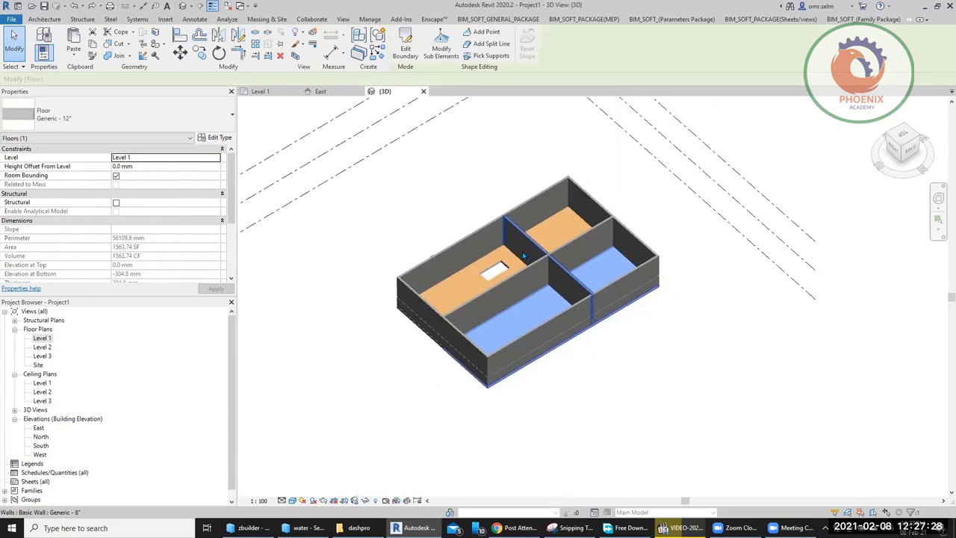
double_click(42, 338)
scroll(366, 312, "down", 3)
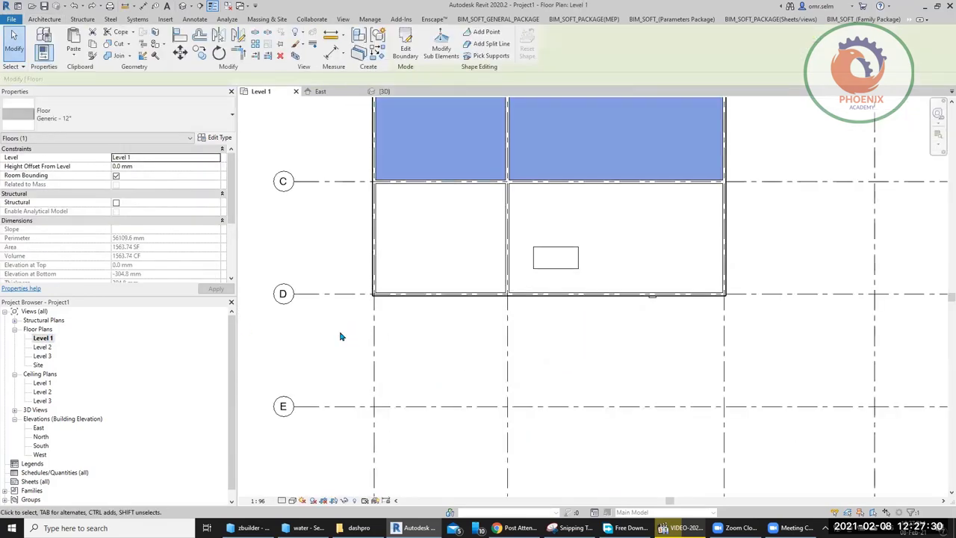
left_click(339, 333)
scroll(339, 334, "down", 2)
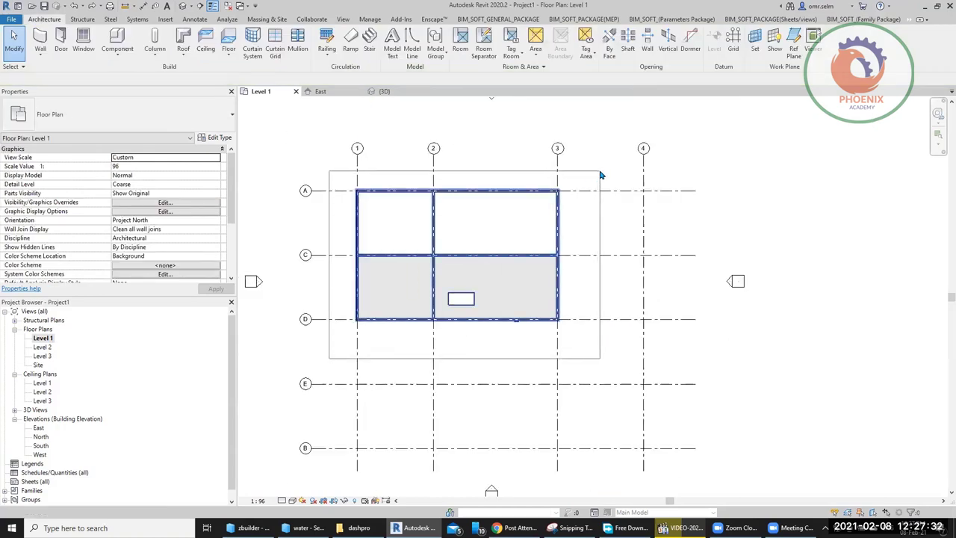
left_click_drag(597, 344, 322, 154)
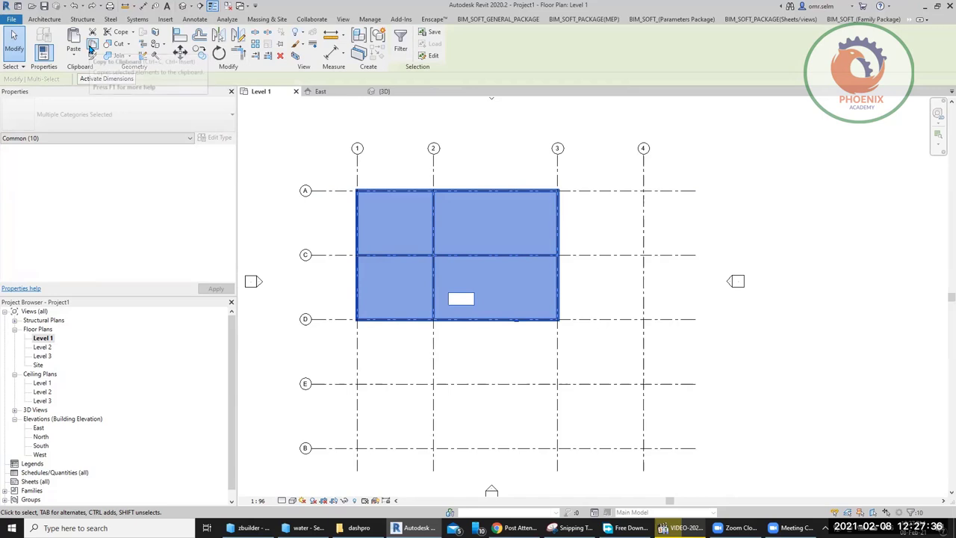
Paste the selection aligned onto Level 2 and Level 3, then open the Level 2 plan
left_click(84, 57)
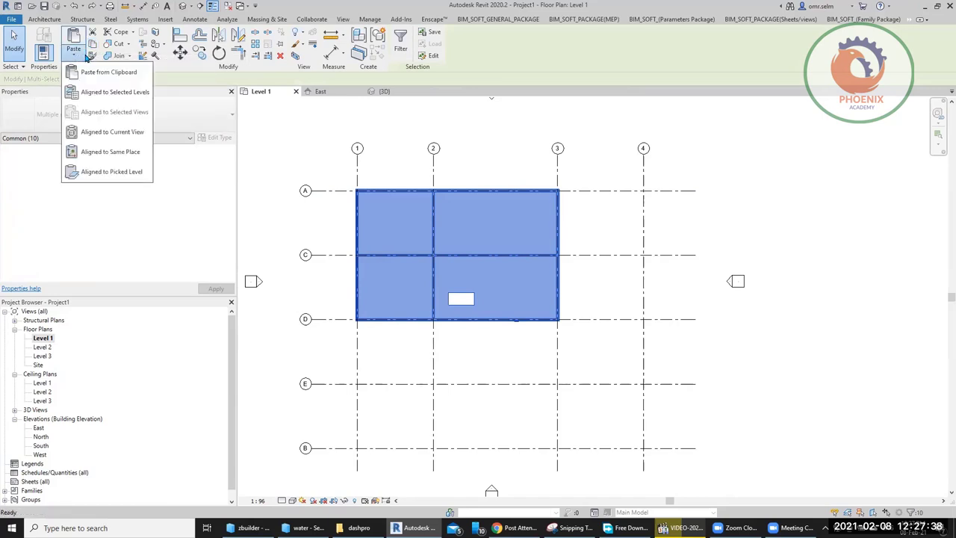
left_click(97, 91)
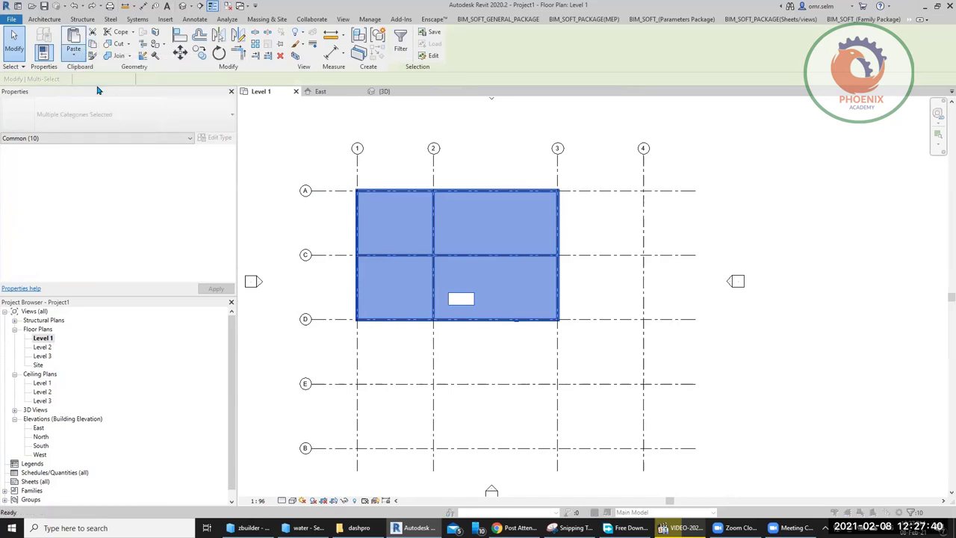
left_click(430, 203)
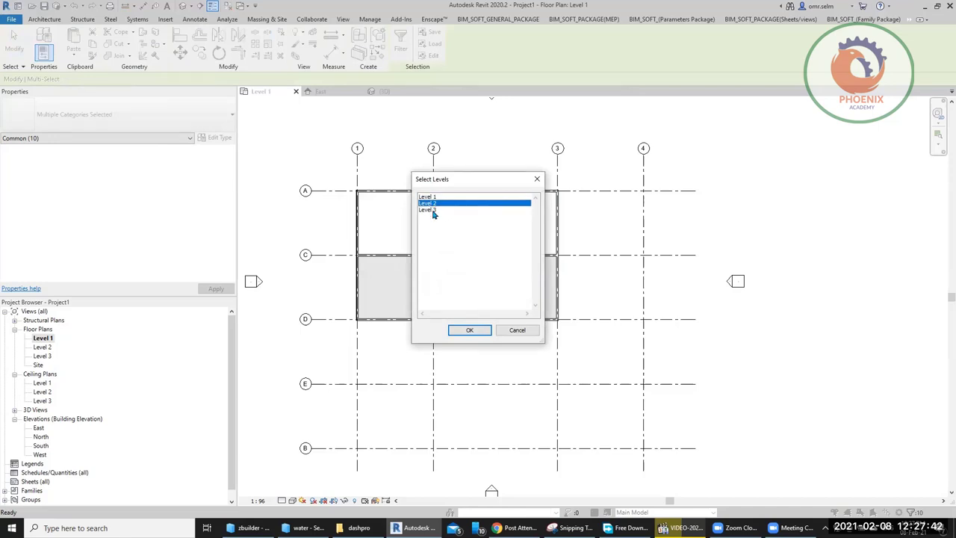
left_click(432, 212, "shift")
left_click(472, 334)
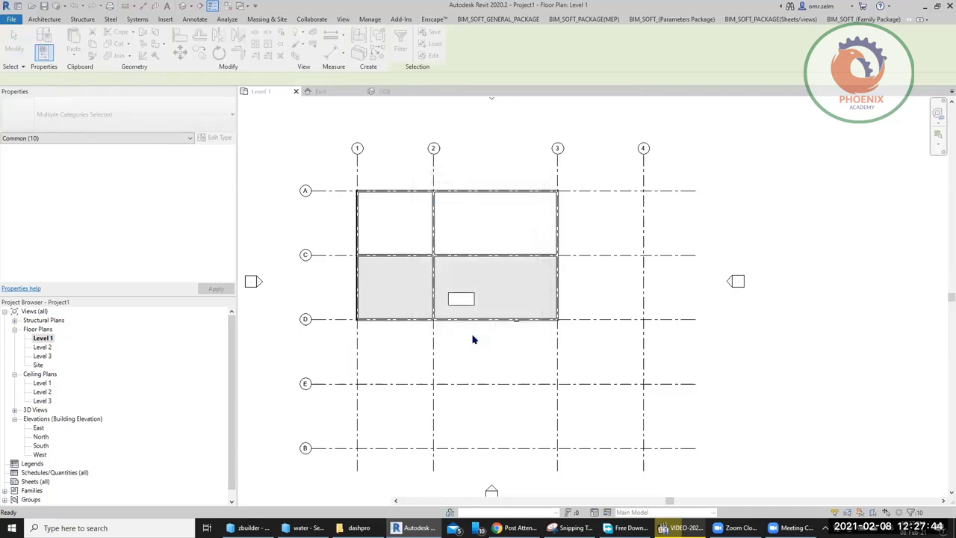
left_click(42, 348)
double_click(41, 347)
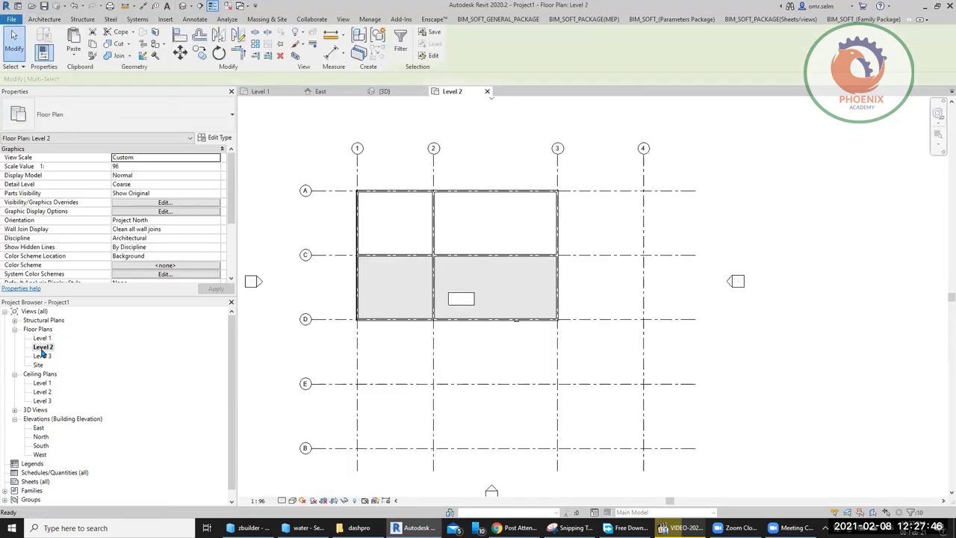
left_click(382, 91)
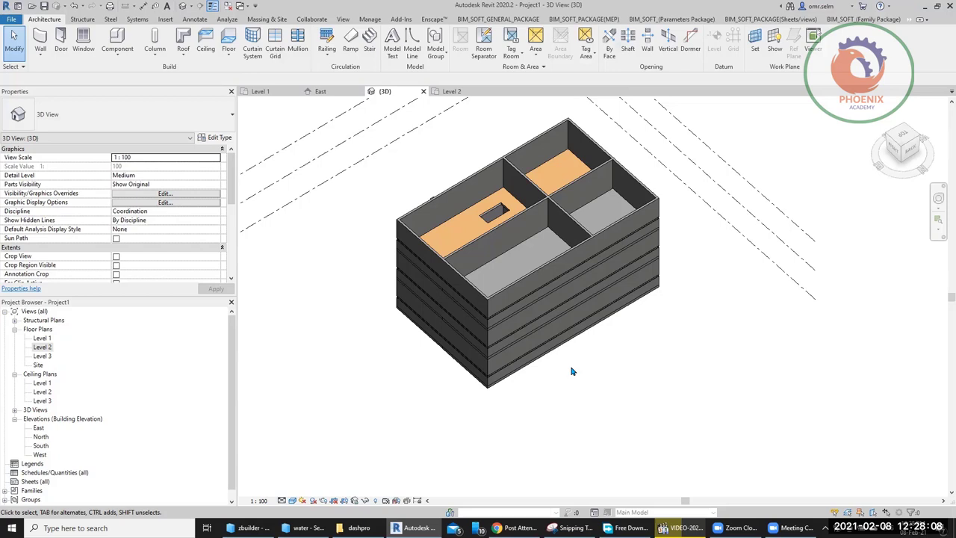
double_click(43, 348)
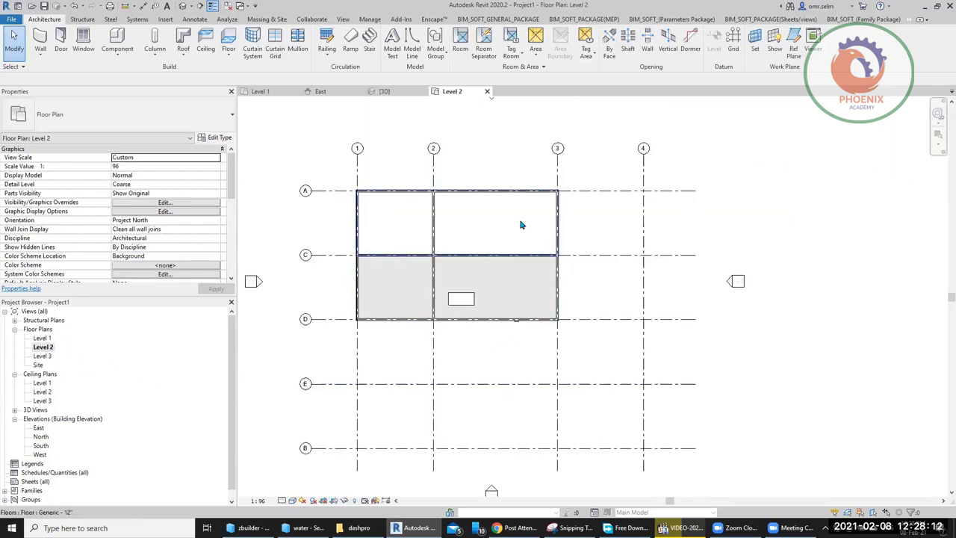
Sketch a 2200 × 1500 mm rectangular shaft in the upper-right bay on Level 2 and finish it
left_click(628, 41)
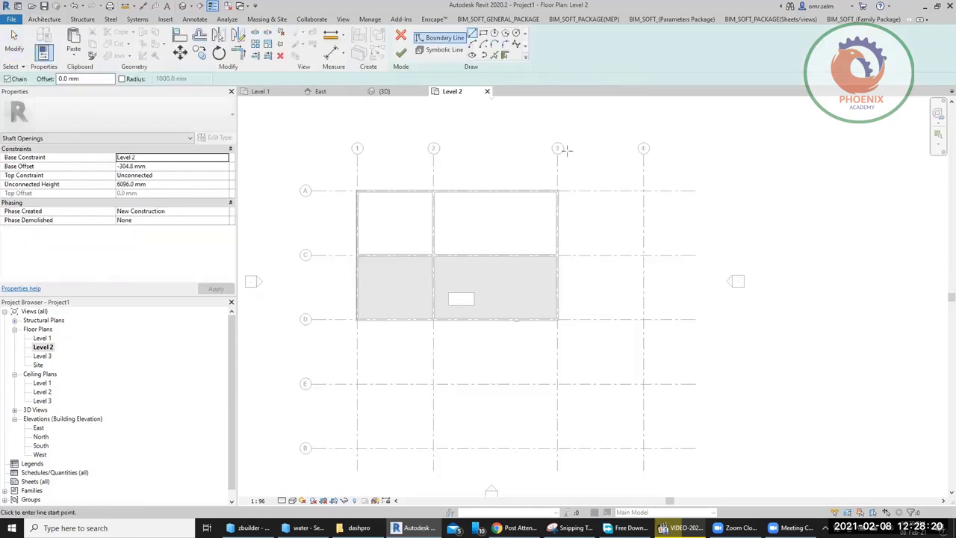
scroll(502, 177, "up", 4)
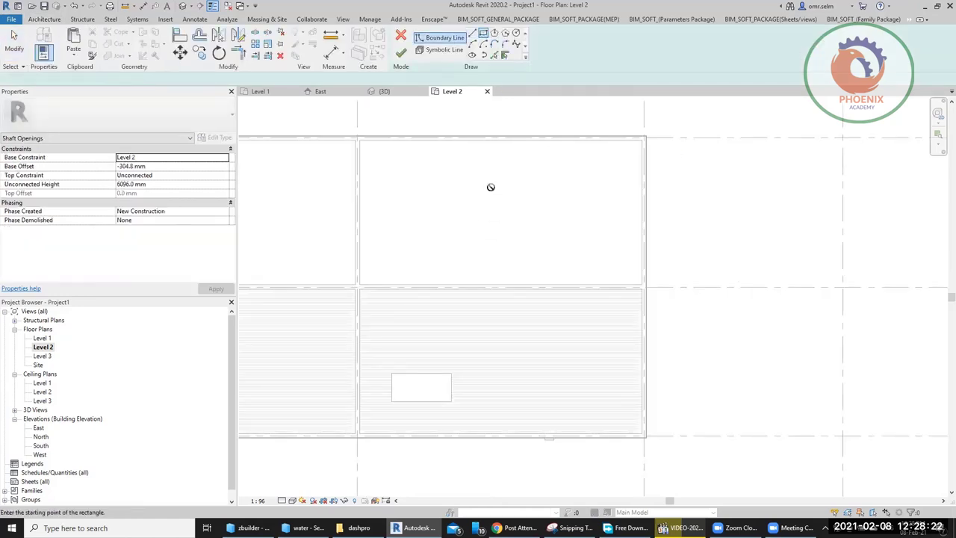
left_click(491, 187)
left_click(540, 221)
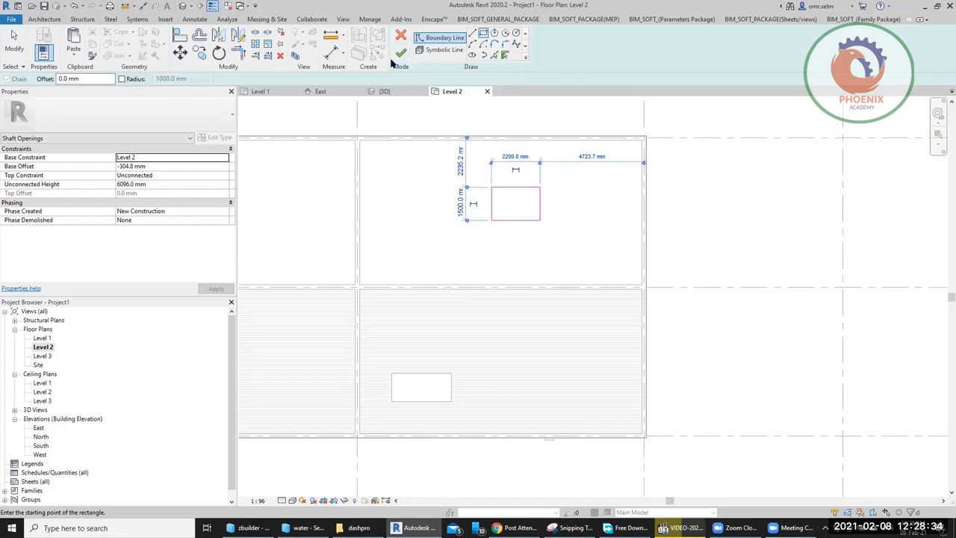
left_click(400, 54)
In 3D, drag the shaft's bottom and top handles beyond the building from a front view
left_click(185, 6)
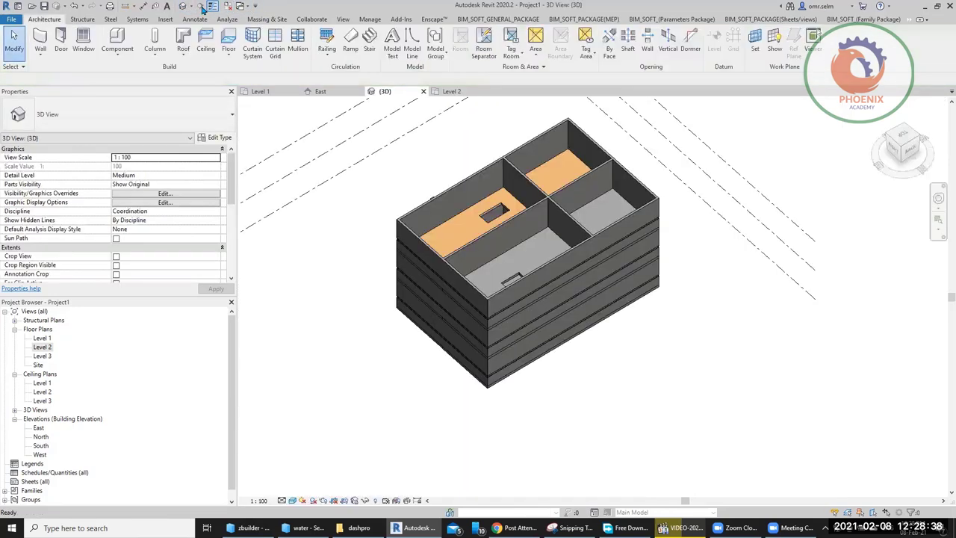
scroll(503, 259, "up", 5)
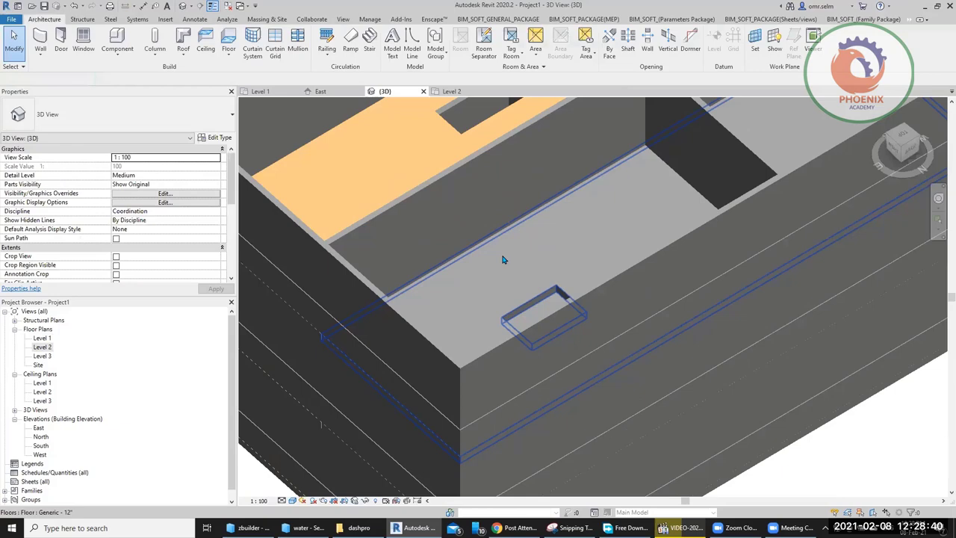
left_click(530, 289)
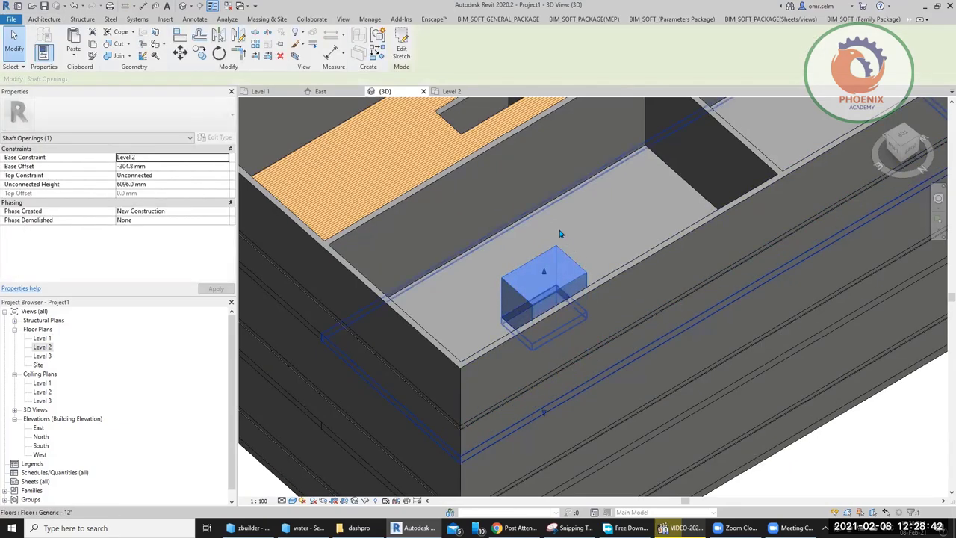
mouse_move(602, 333)
middle_mouse_down("shift")
mouse_move(504, 158)
mouse_move(523, 225)
middle_mouse_up("shift")
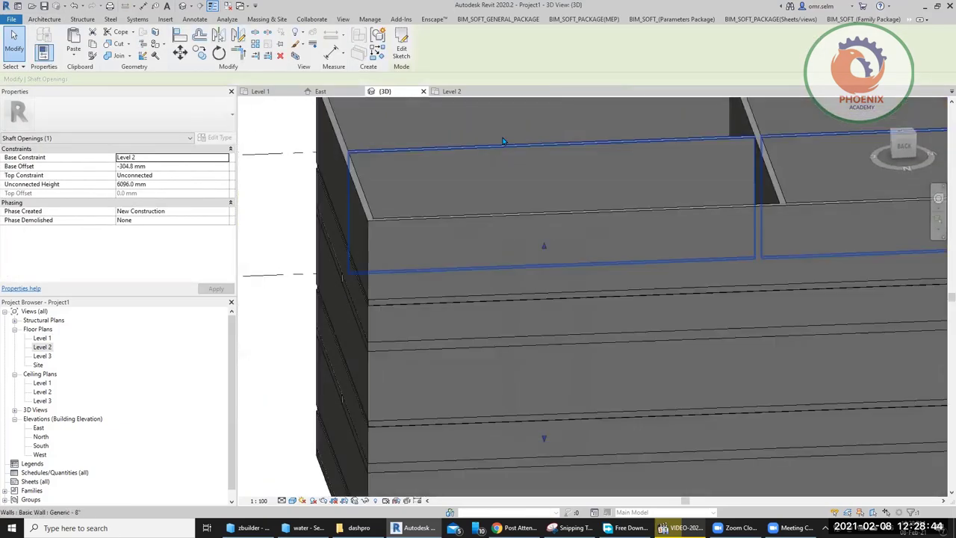
scroll(551, 271, "down", 5)
middle_click_drag(551, 271, 517, 238, "shift")
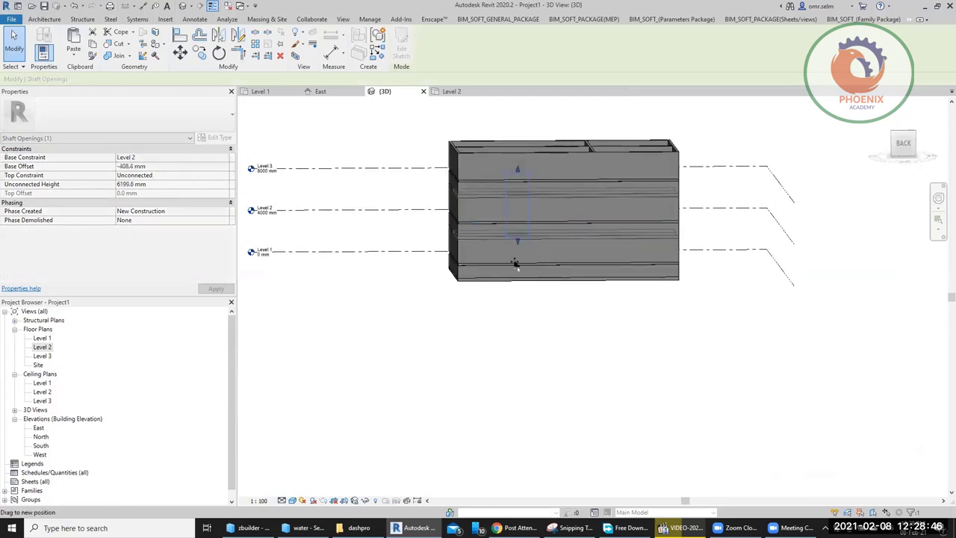
left_click_drag(517, 326, 518, 340)
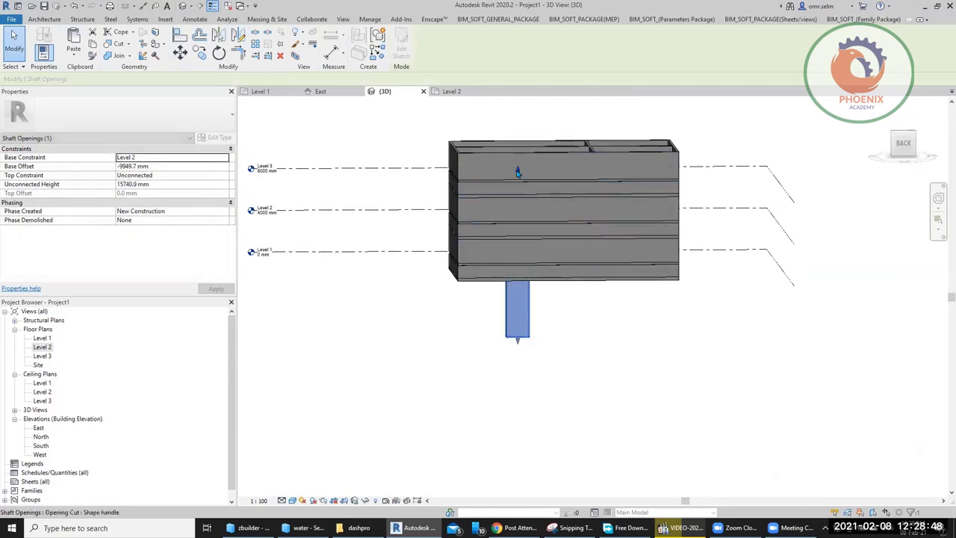
left_click_drag(526, 181, 523, 118)
Deselect the shaft and open the Level 1 floor plan
mouse_move(523, 118)
middle_mouse_down("shift")
mouse_move(570, 331)
mouse_move(658, 364)
mouse_move(504, 188)
mouse_move(480, 244)
mouse_move(461, 354)
mouse_move(481, 324)
mouse_move(511, 329)
middle_mouse_up("shift")
left_click(657, 364)
scroll(503, 188, "up", 5)
scroll(512, 329, "down", 5)
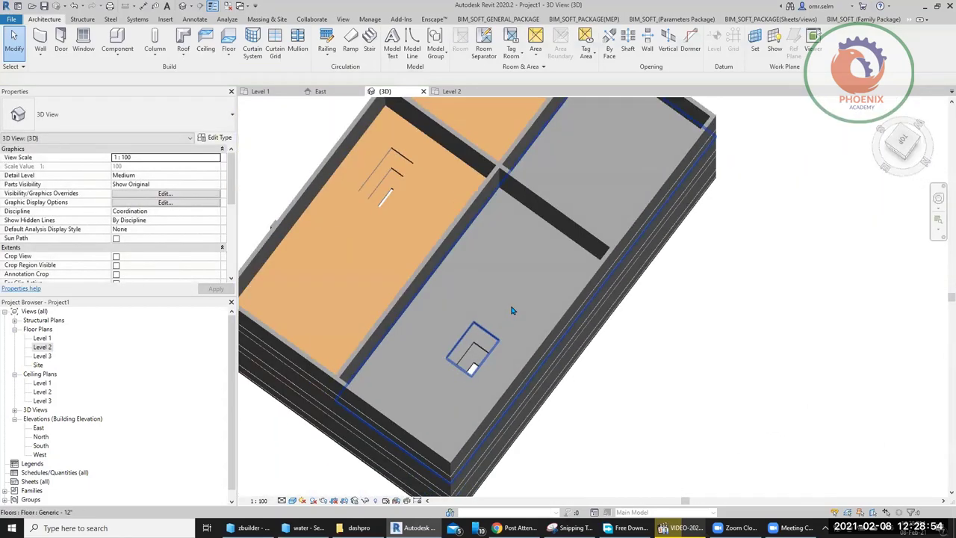
scroll(512, 329, "down", 3)
double_click(43, 338)
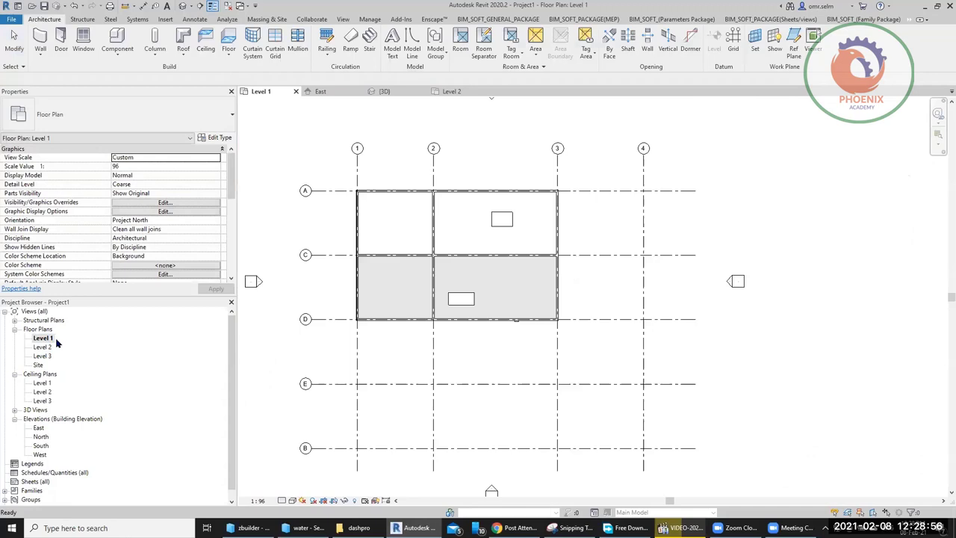
Sketch a 1700 × 2900 mm rectangular shaft boundary in the upper-right bay
left_click(628, 46)
left_click(484, 33)
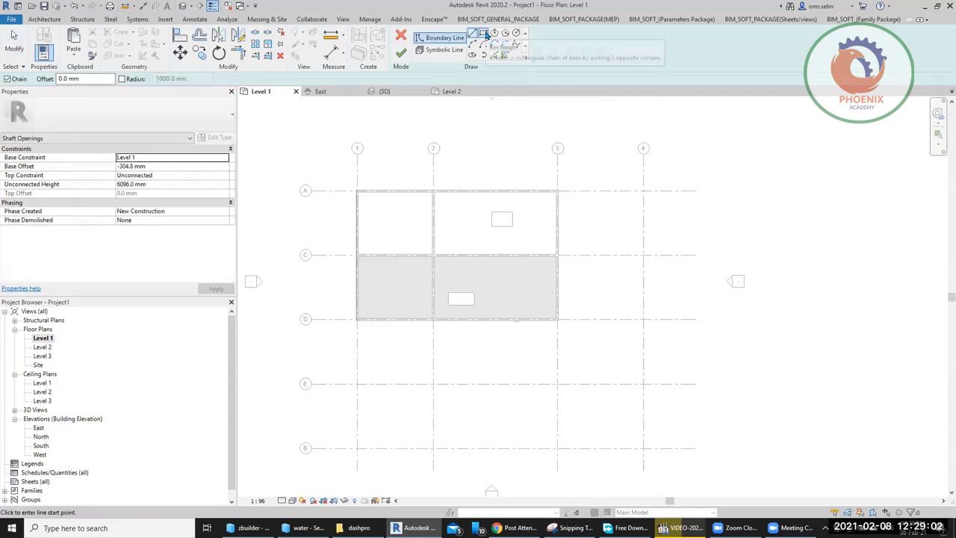
scroll(515, 276, "up", 4)
middle_click_drag(547, 153, 525, 251)
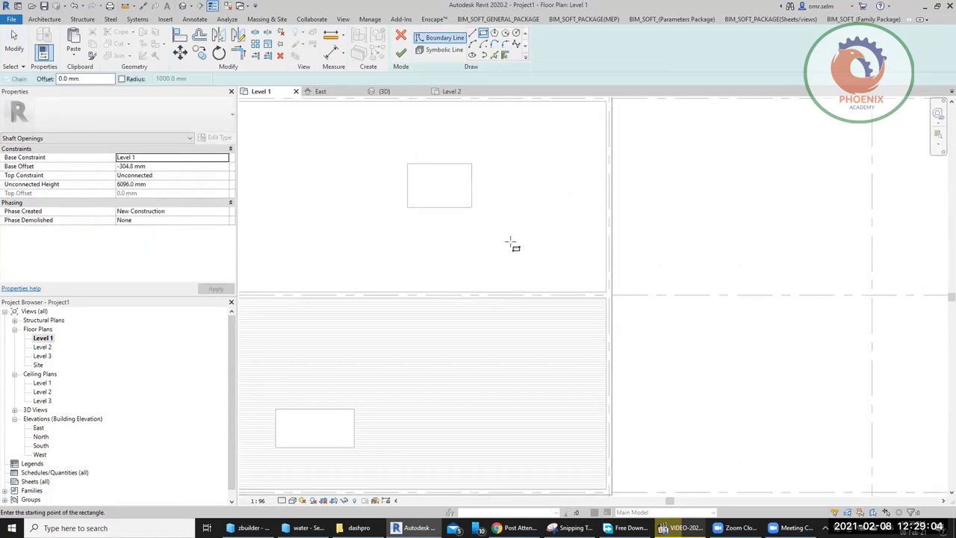
left_click(511, 242)
left_click(561, 158)
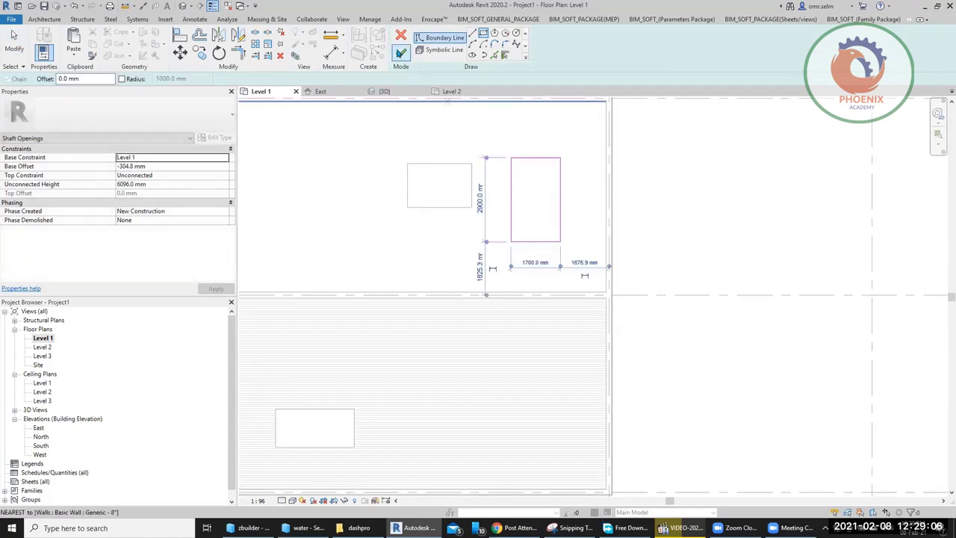
Set the shaft's top constraint to Level 3 with a 500 top offset
left_click(168, 161)
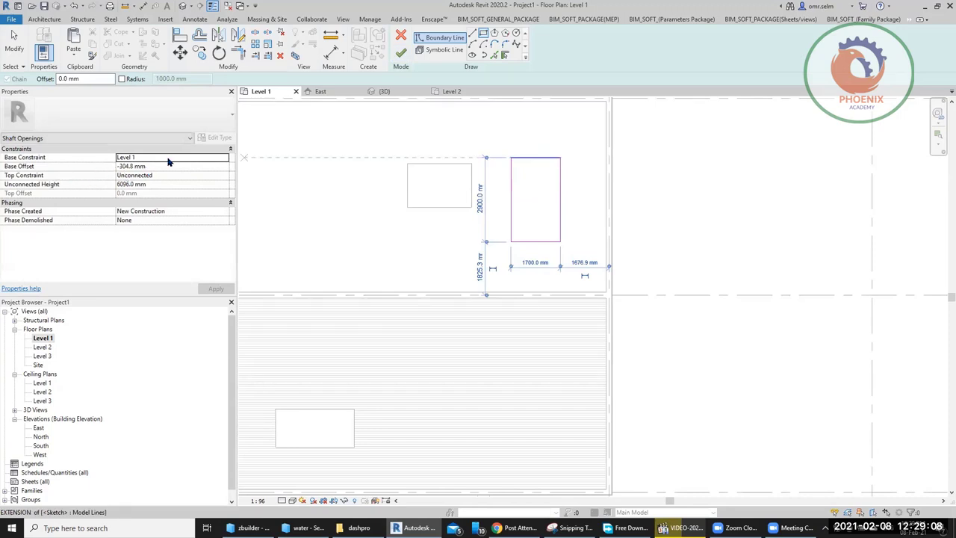
left_click(224, 175)
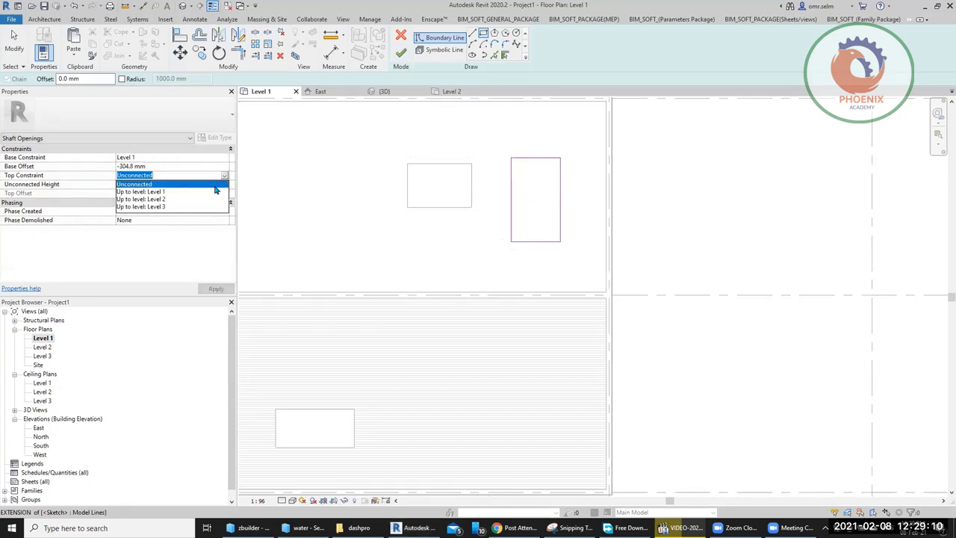
left_click(191, 211)
left_click(168, 193)
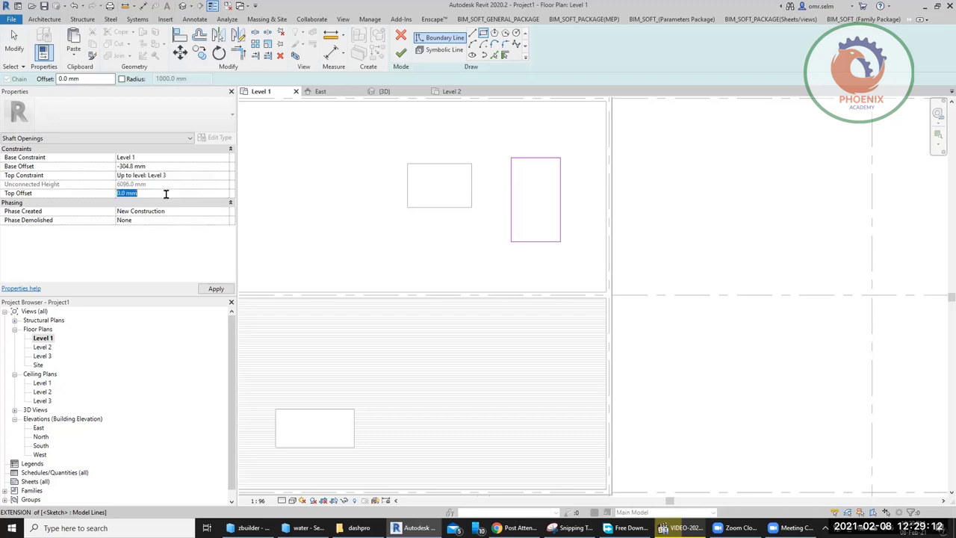
type("500")
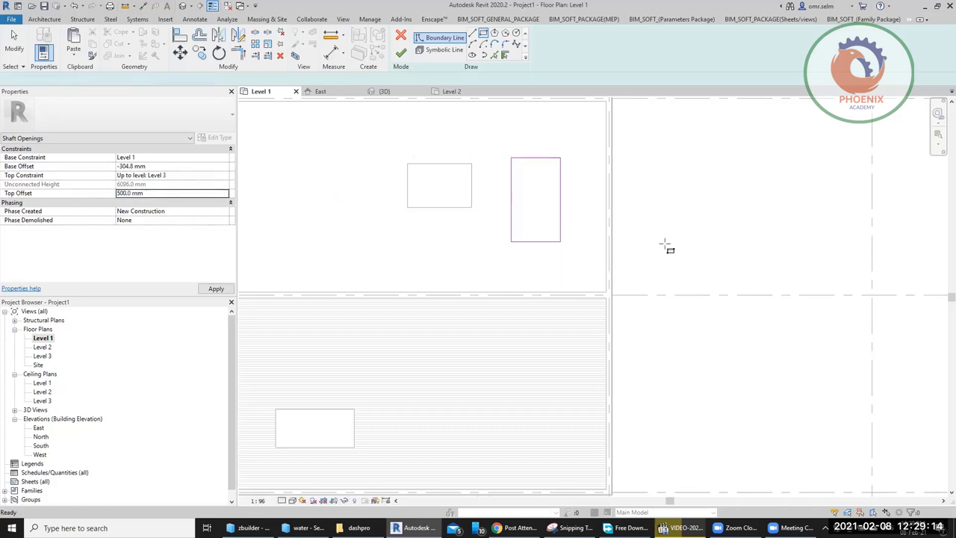
Draw two diagonal symbolic lines forming an X in the shaft and finish the sketch
left_click(443, 51)
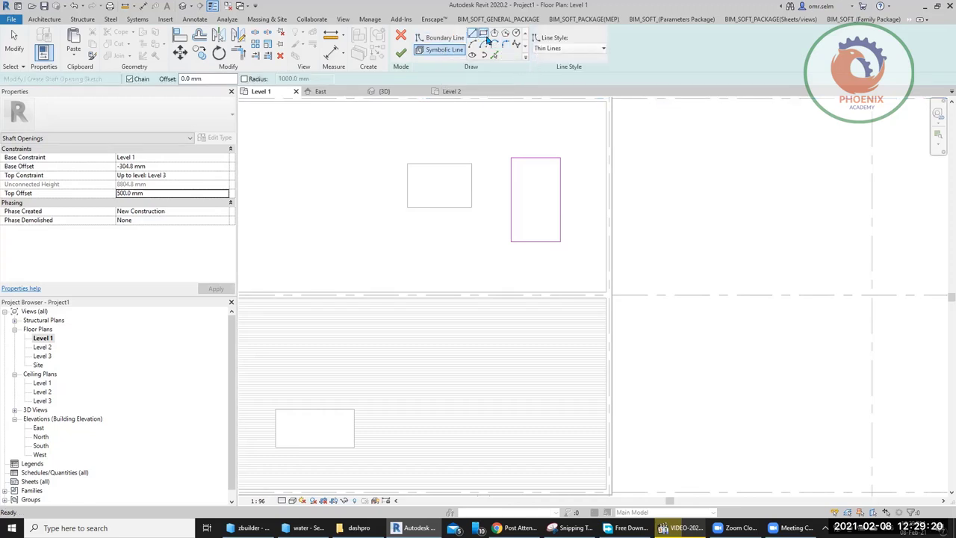
left_click(473, 34)
left_click(508, 158)
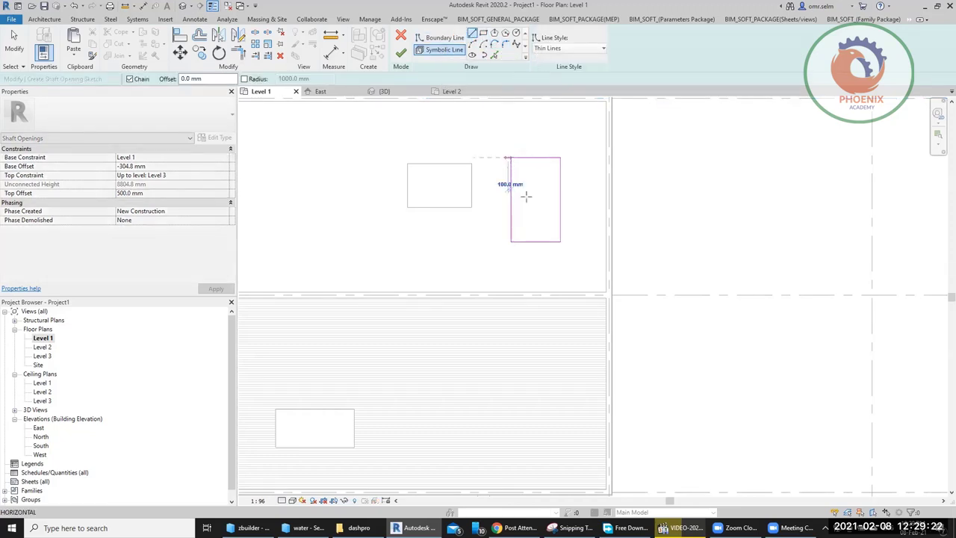
left_click(559, 241)
left_click(512, 242)
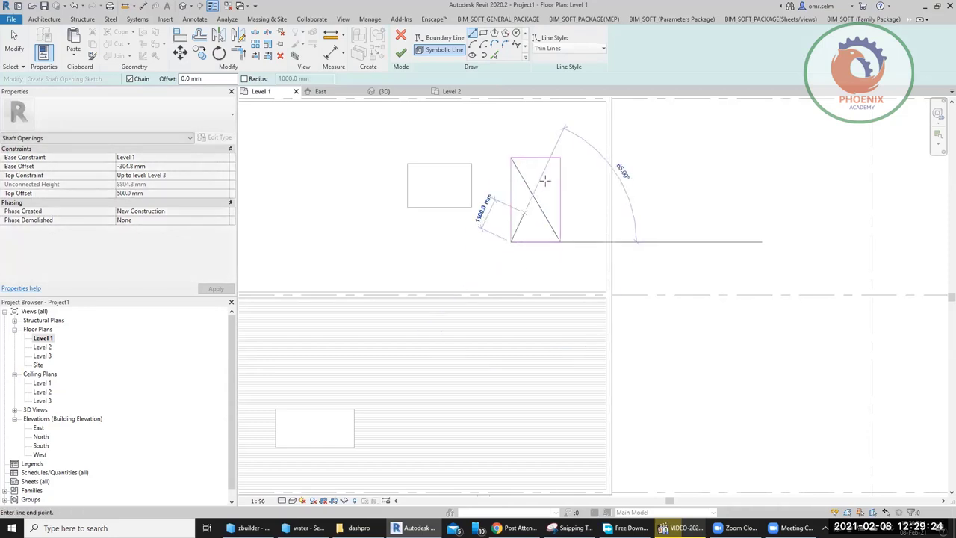
left_click(559, 159)
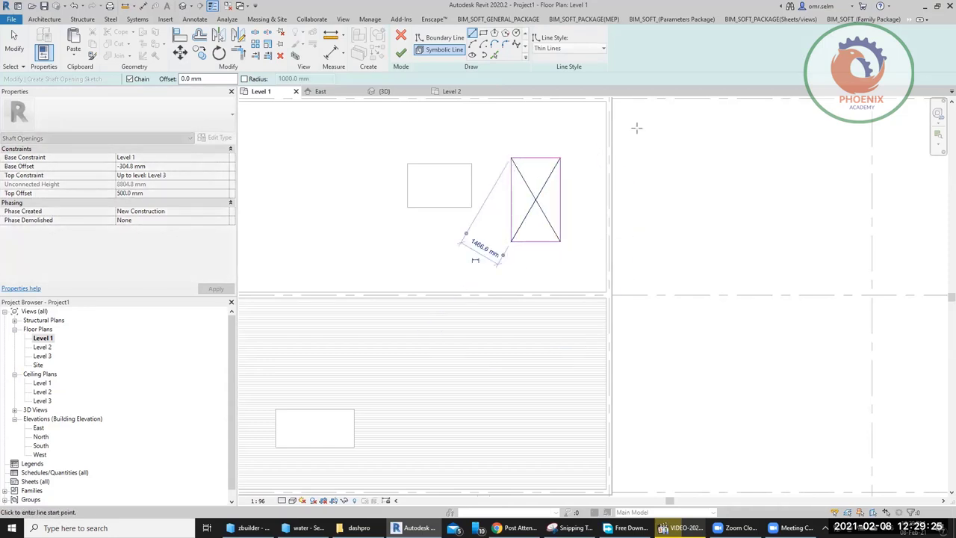
left_click(401, 54)
left_click(739, 250)
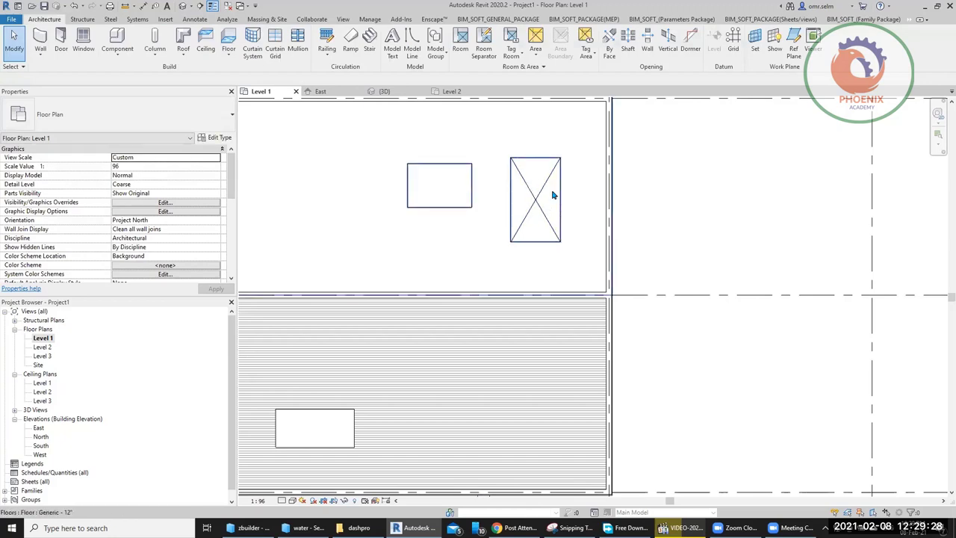
In 3D, drag the shaft opening's top down to an 11606.2 mm unconnected height
left_click(186, 5)
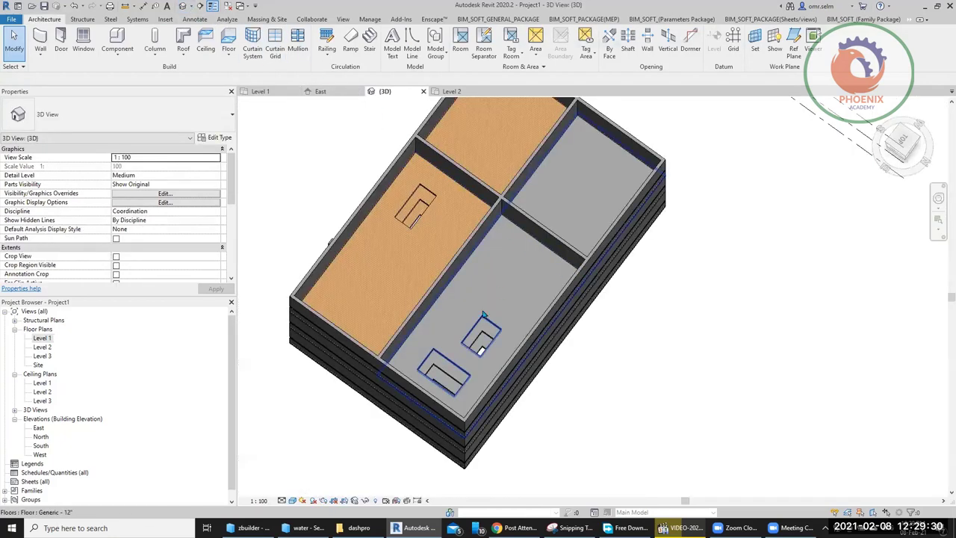
left_click(502, 355)
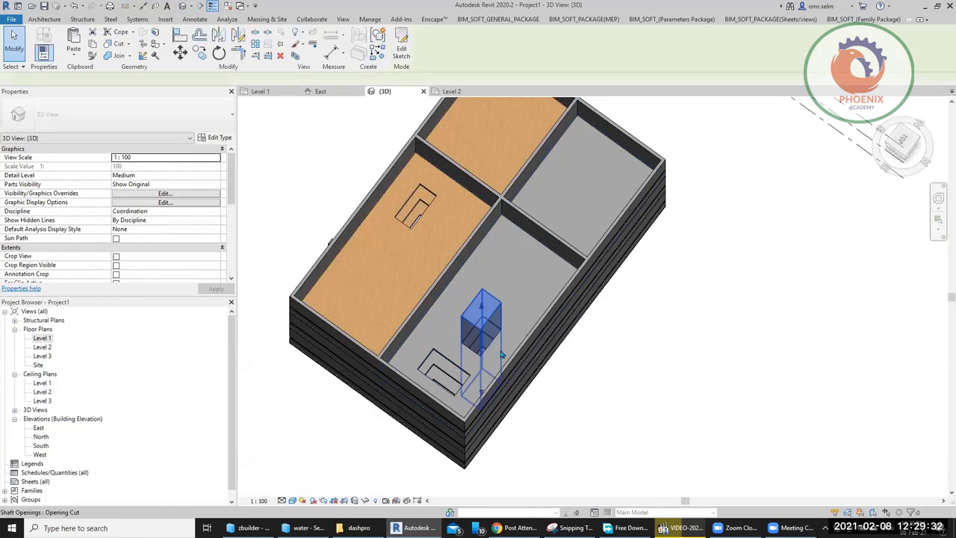
left_click(502, 354)
scroll(523, 366, "up", 3)
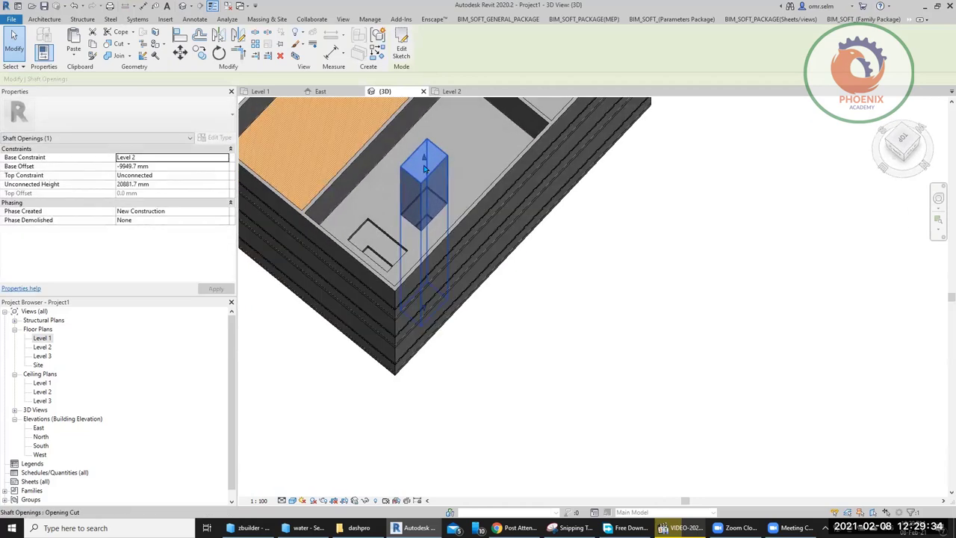
left_click_drag(424, 168, 424, 163)
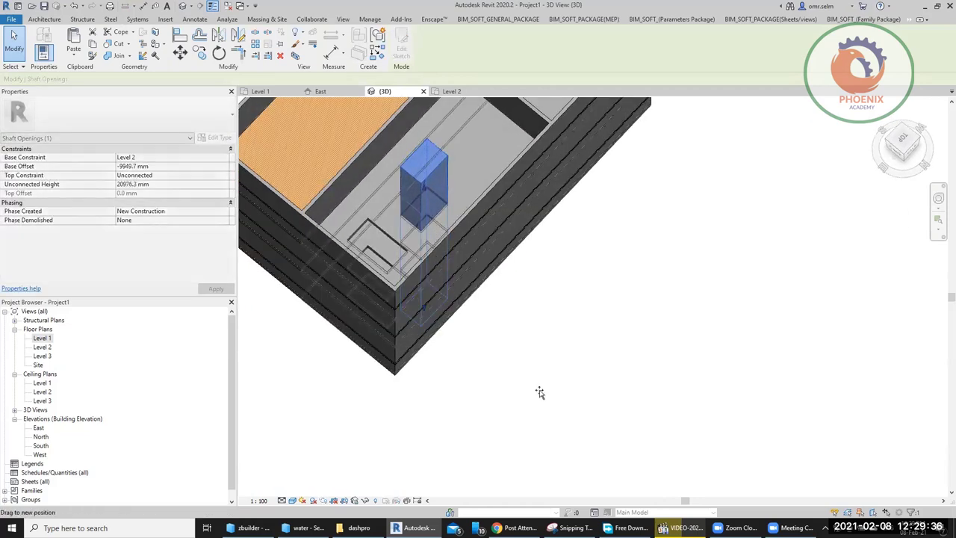
left_click_drag(540, 393, 581, 337)
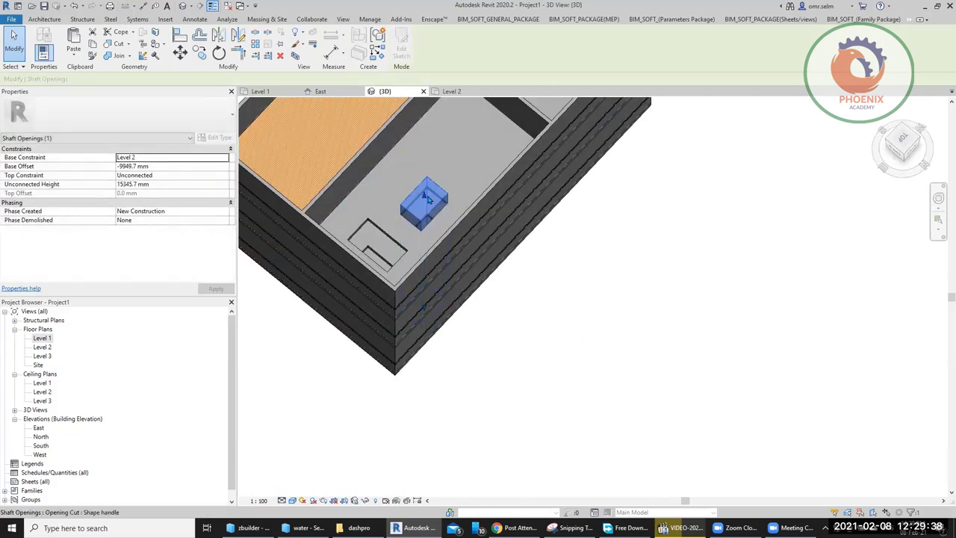
left_click_drag(428, 198, 538, 381)
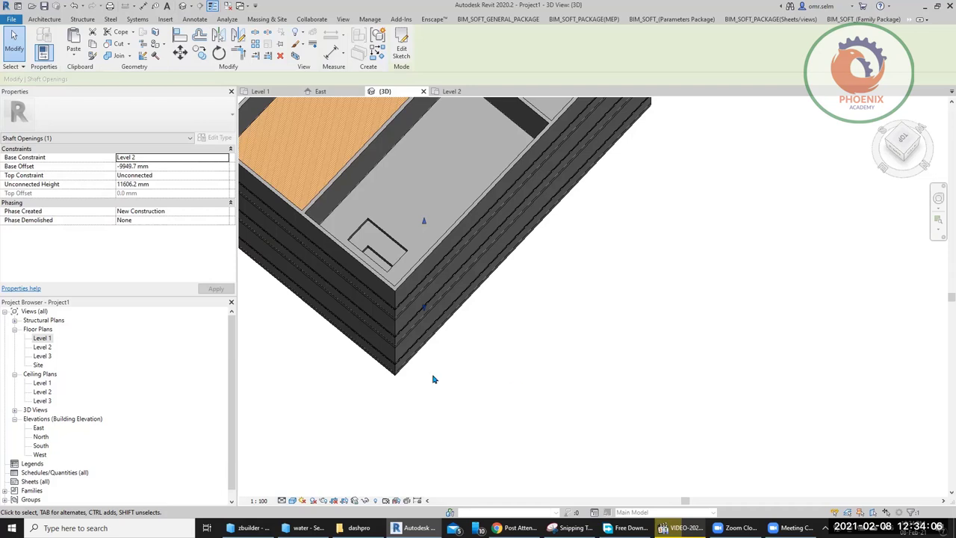
Fit the Level 1 plan in view, then open the Level 1 reflected ceiling plan and start the Ceiling tool
double_click(41, 339)
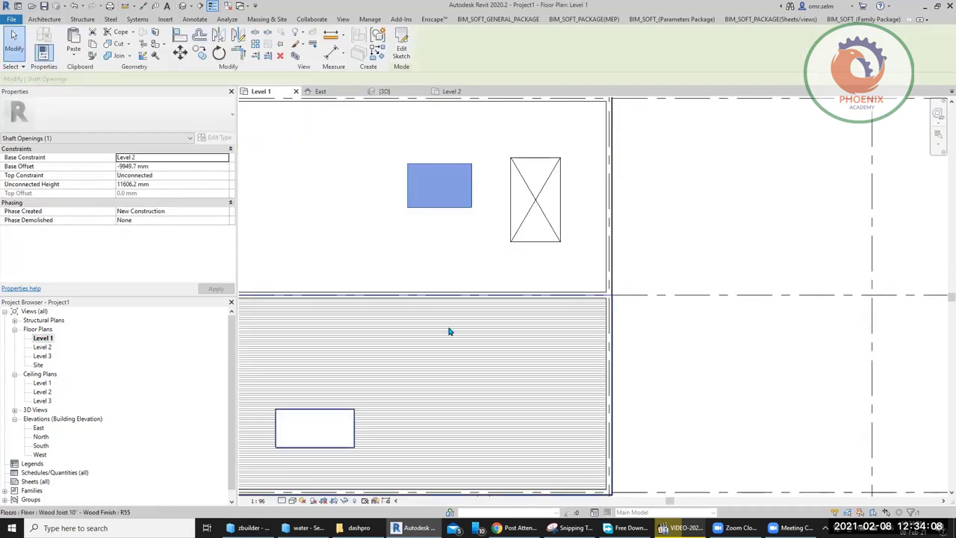
key("z")
key("f")
left_click(368, 183)
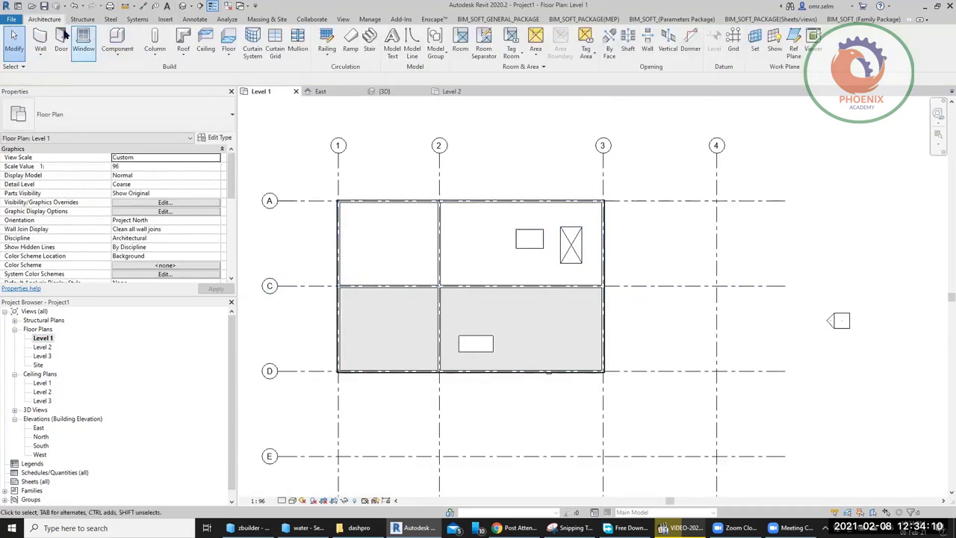
double_click(43, 382)
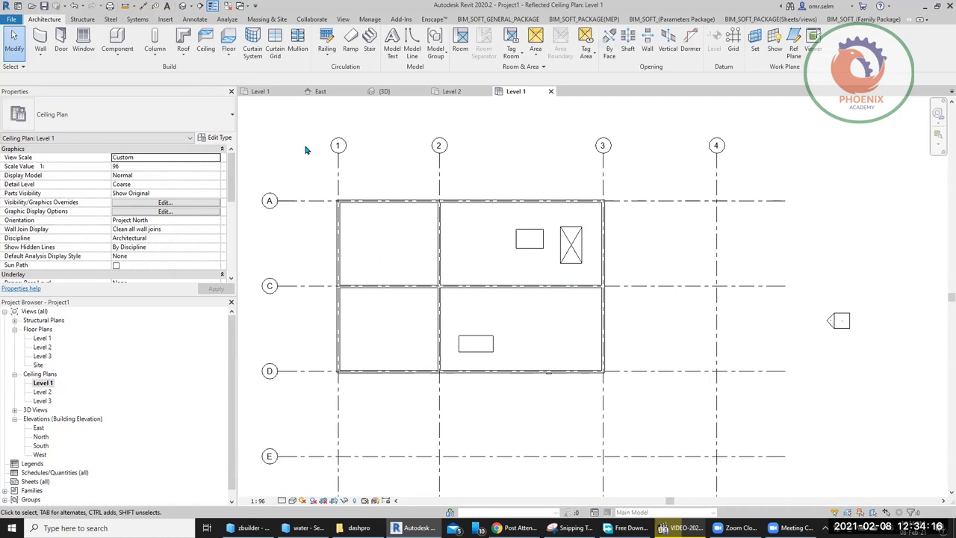
left_click(206, 48)
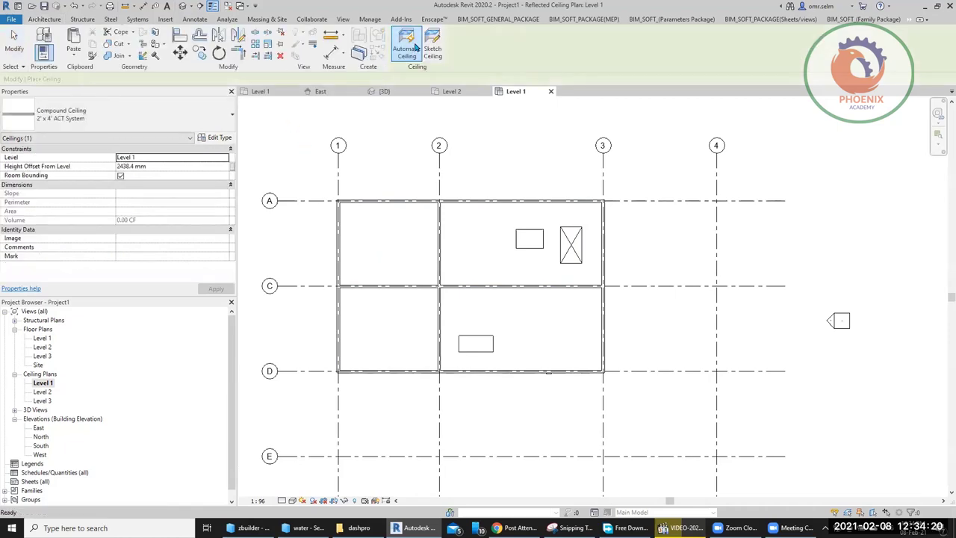
Place 2' x 4' ACT ceilings in the upper-left, lower-left, lower-right and upper-right rooms
left_click(410, 250)
left_click(402, 336)
left_click(511, 336)
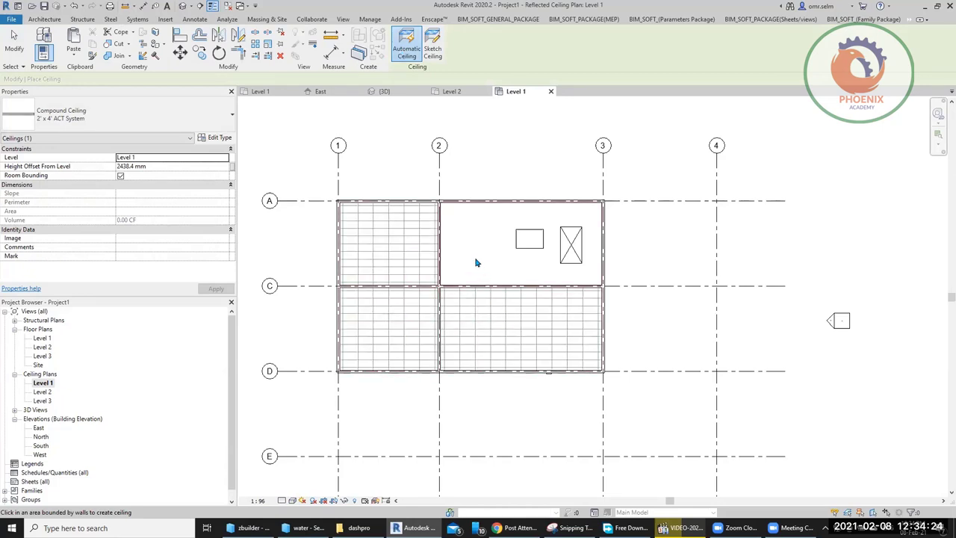
left_click(477, 262)
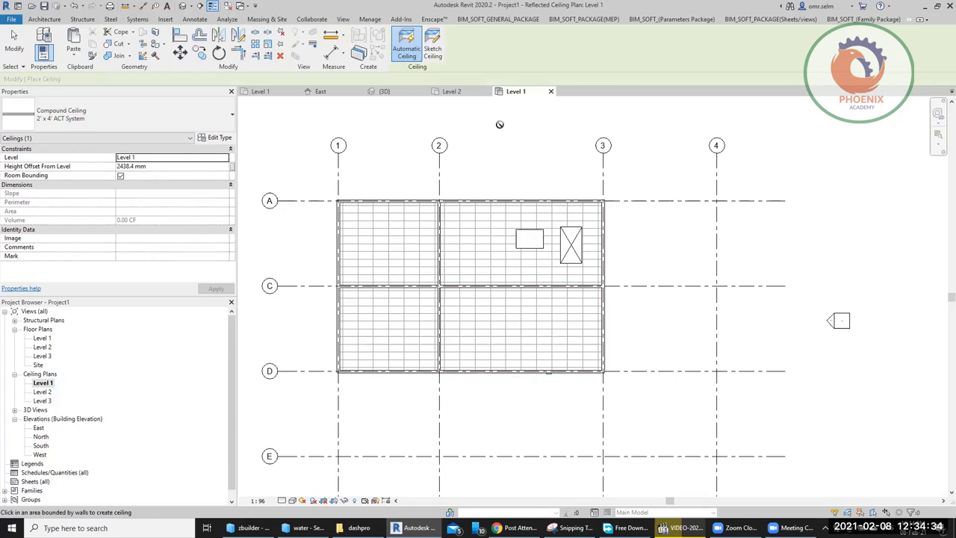
Finish ceiling placement, zoom into the Level 1 ceiling plan and bring up the Systems tools
key("Escape")
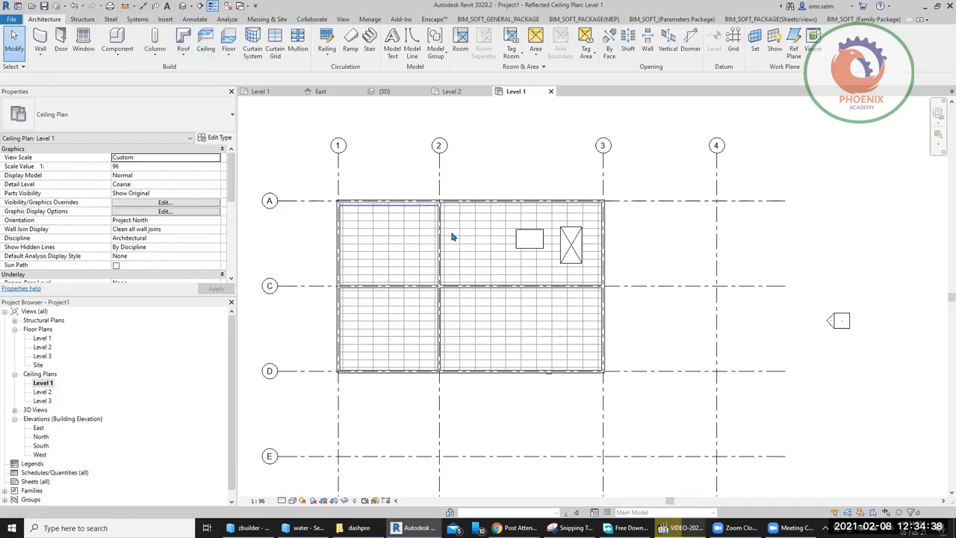
scroll(396, 267, "up", 1)
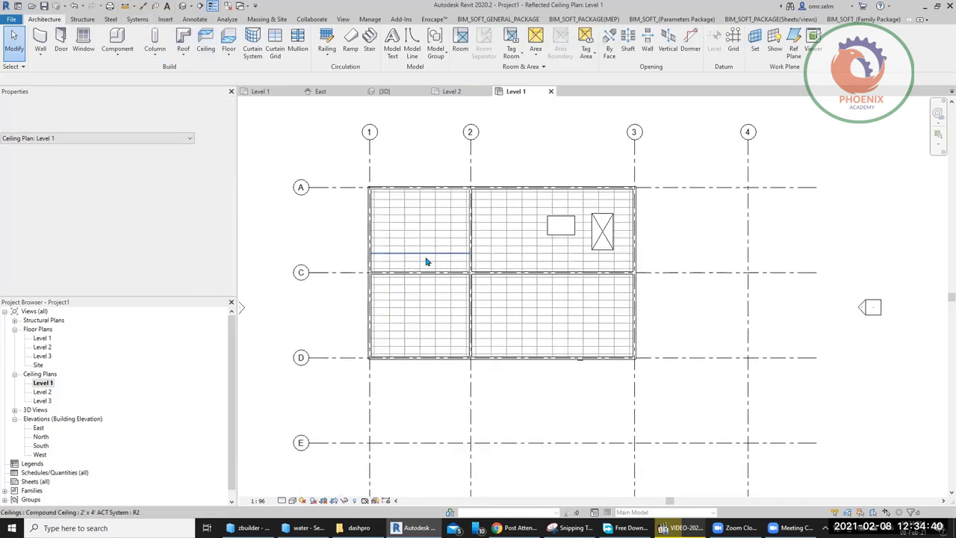
scroll(398, 166, "up", 1)
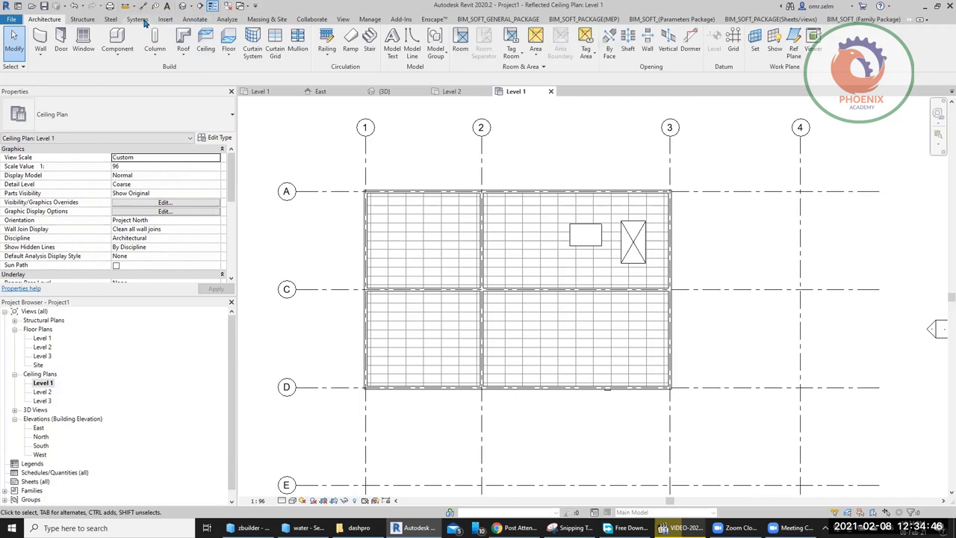
left_click(142, 20)
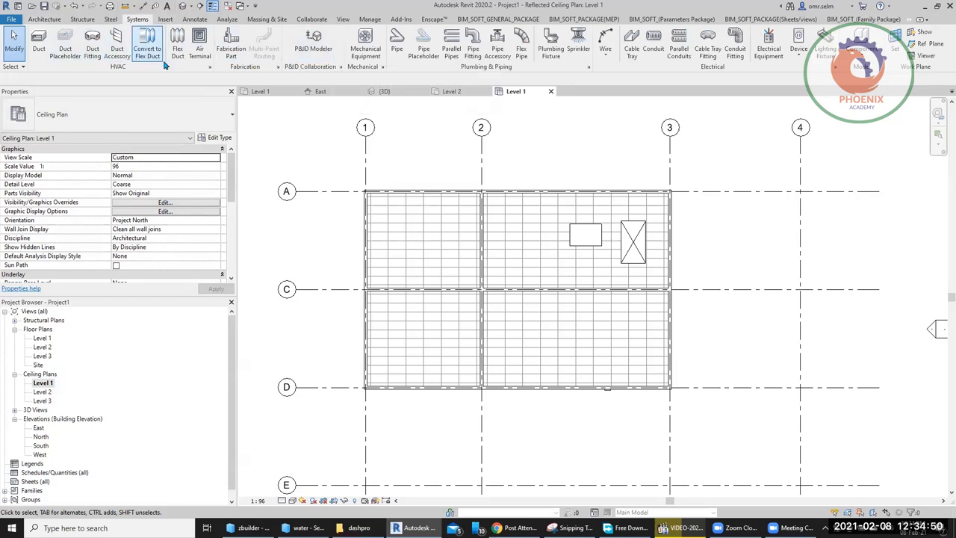
left_click(200, 42)
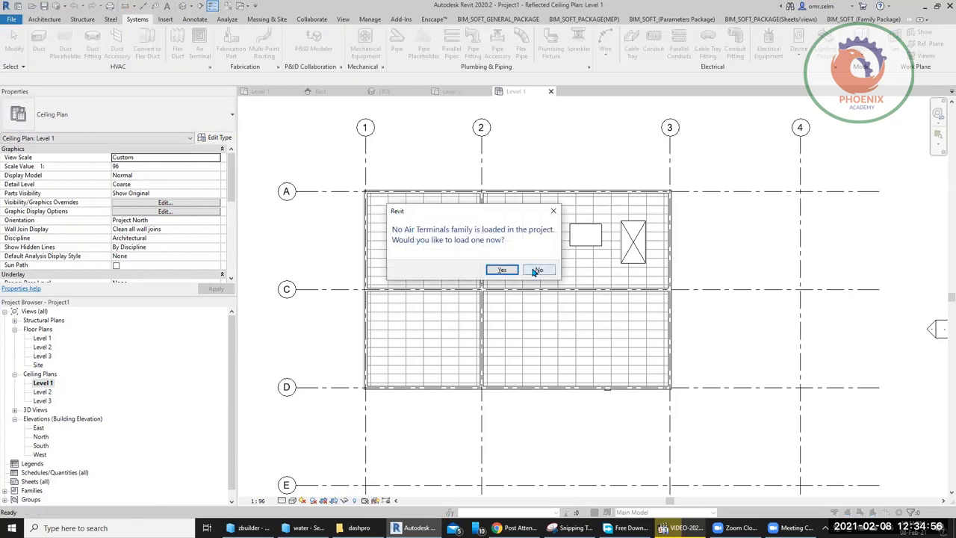
left_click(538, 271)
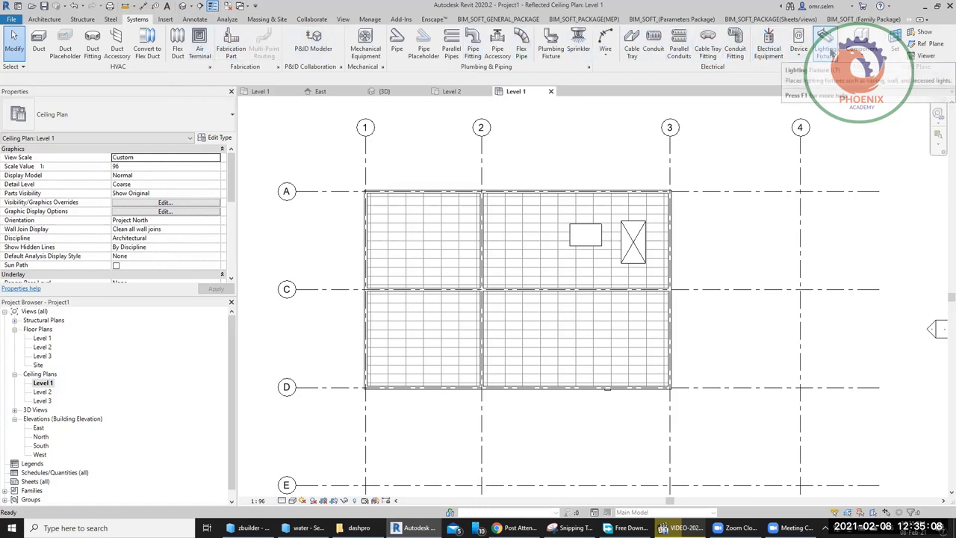
Load the Downlight - Recessed Can family from Lighting > MEP > Internal for lighting fixture placement
left_click(826, 44)
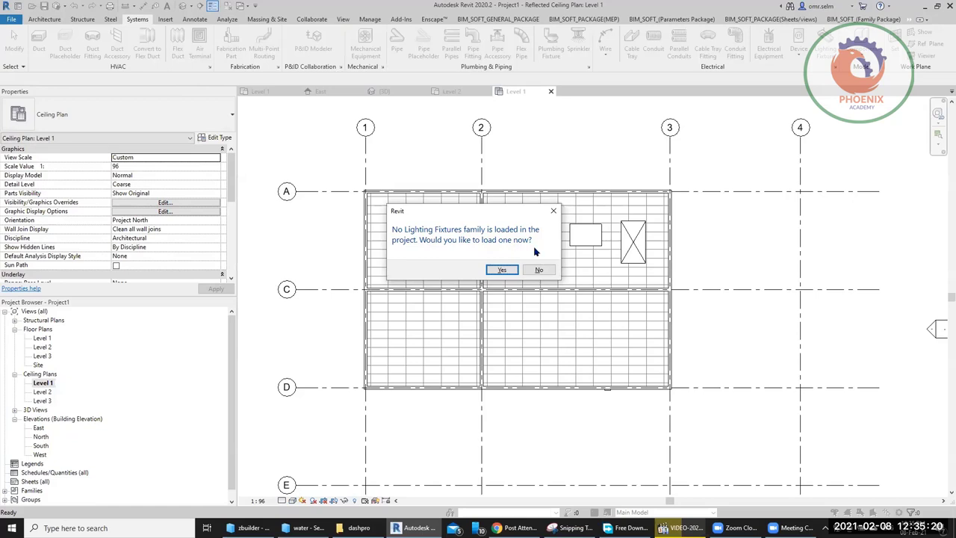
left_click(504, 270)
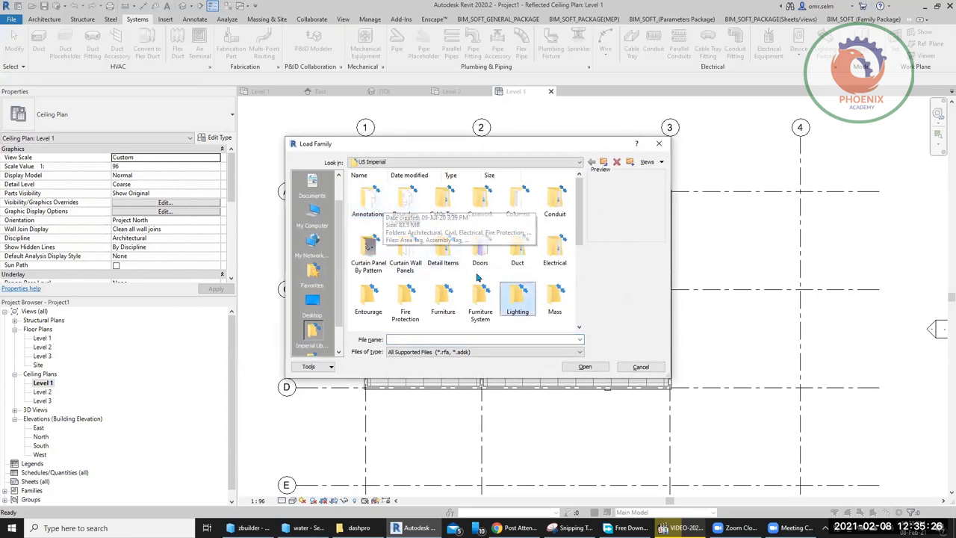
double_click(518, 299)
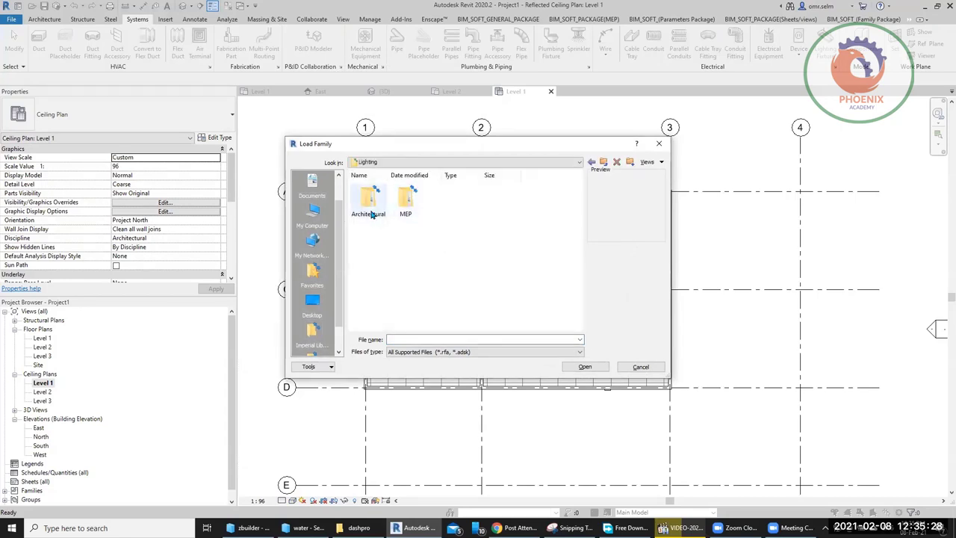
double_click(405, 198)
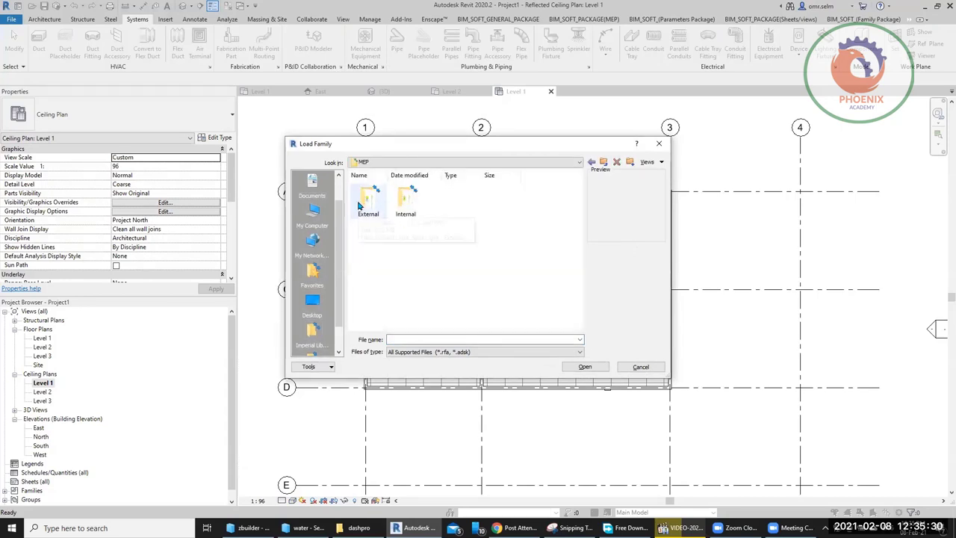
left_click(413, 215)
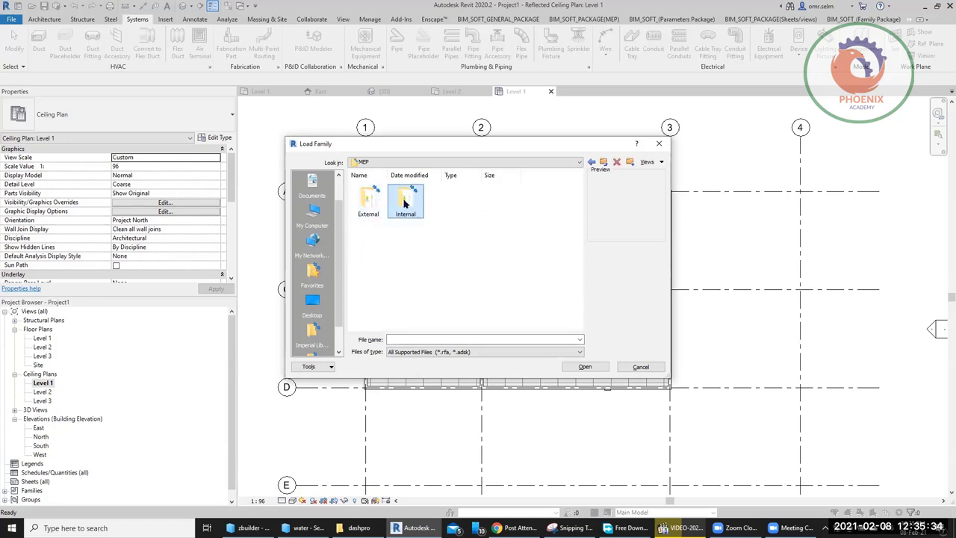
double_click(404, 202)
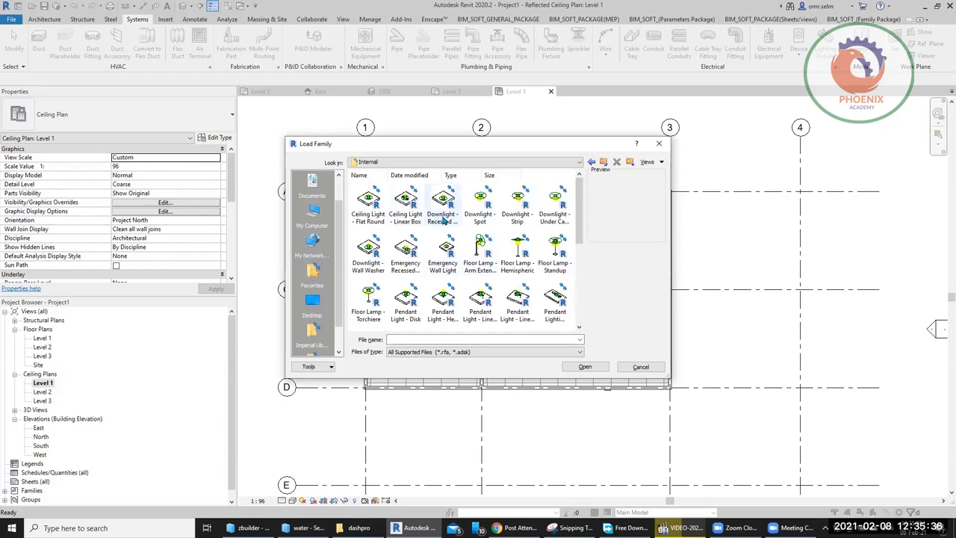
left_click(441, 221)
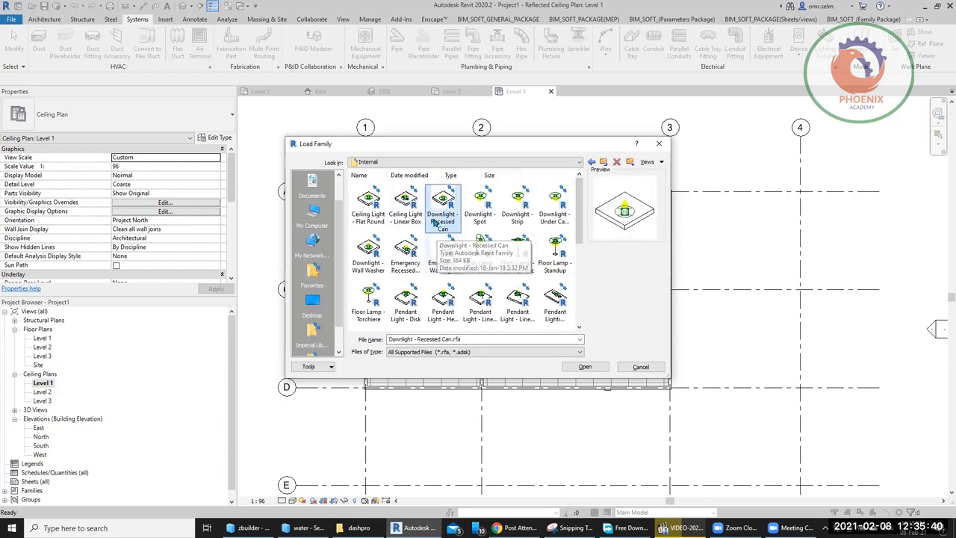
double_click(446, 201)
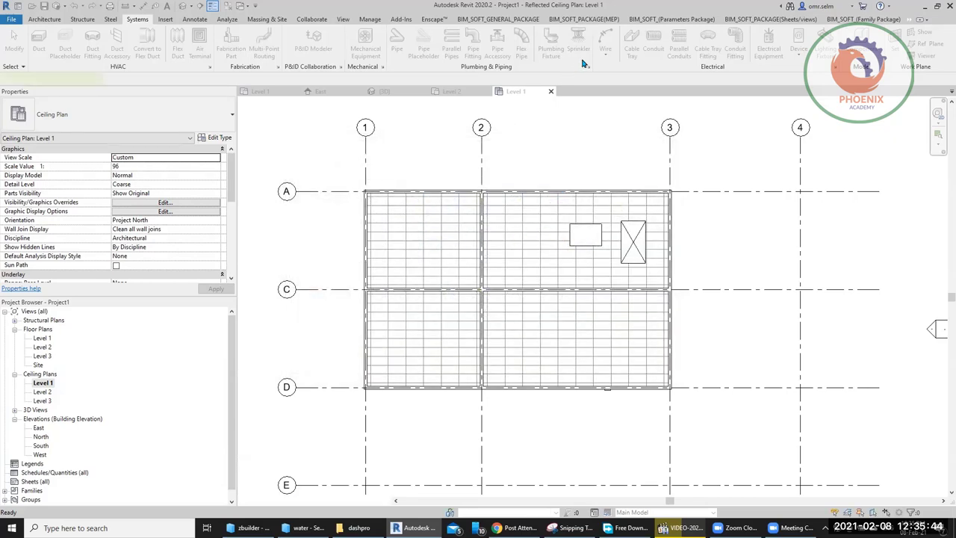
Place two Downlight - Recessed Can fixtures on the upper-left room's ACT ceiling face
scroll(431, 231, "up", 3)
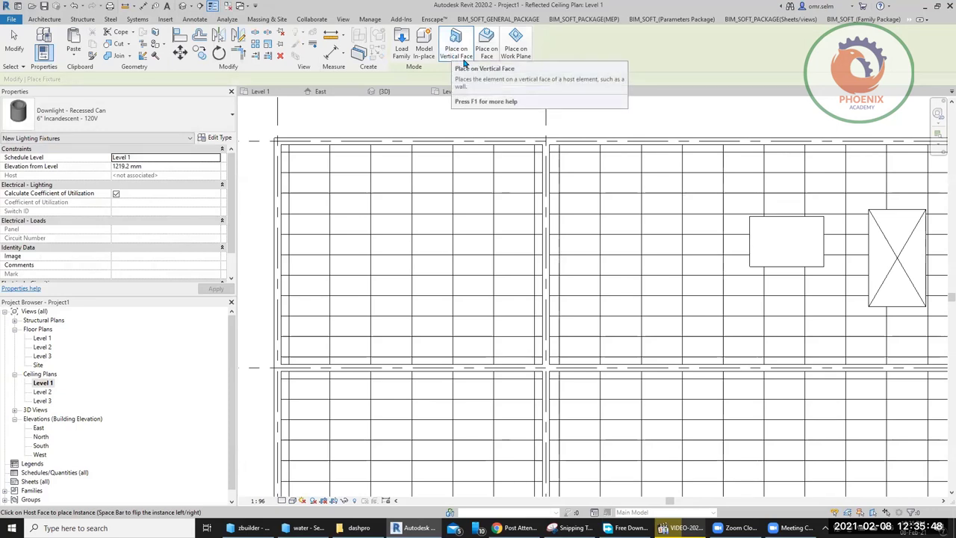
mouse_move(456, 46)
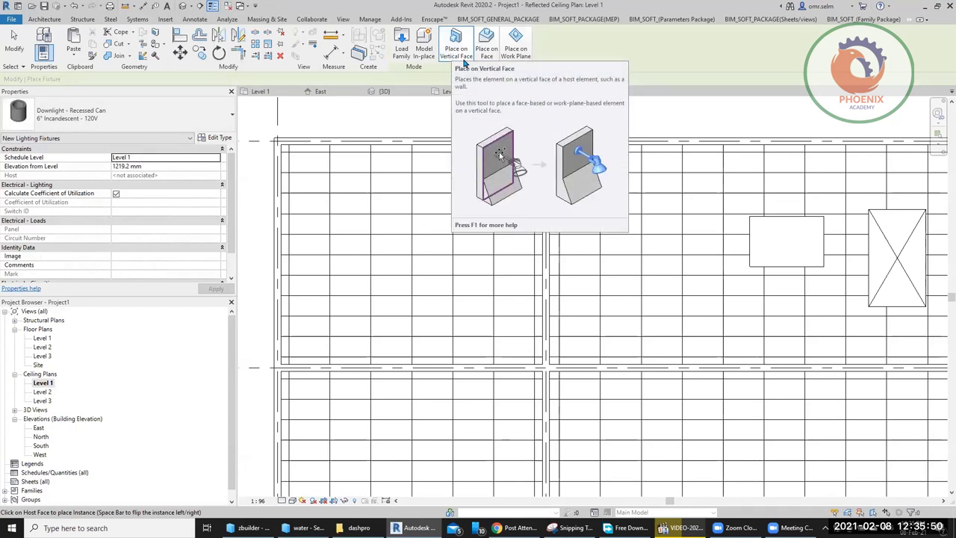
left_click(464, 60)
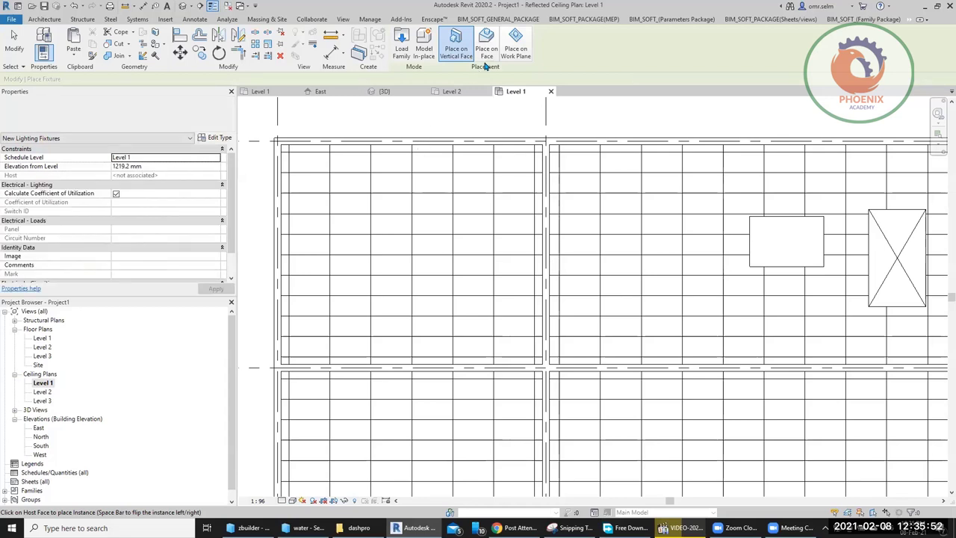
left_click(486, 44)
scroll(476, 156, "up", 5)
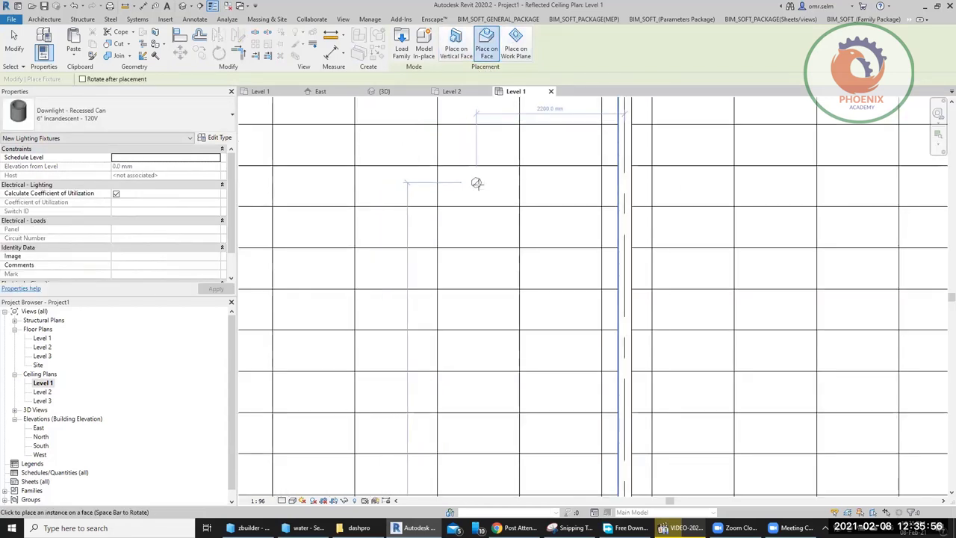
left_click(477, 183)
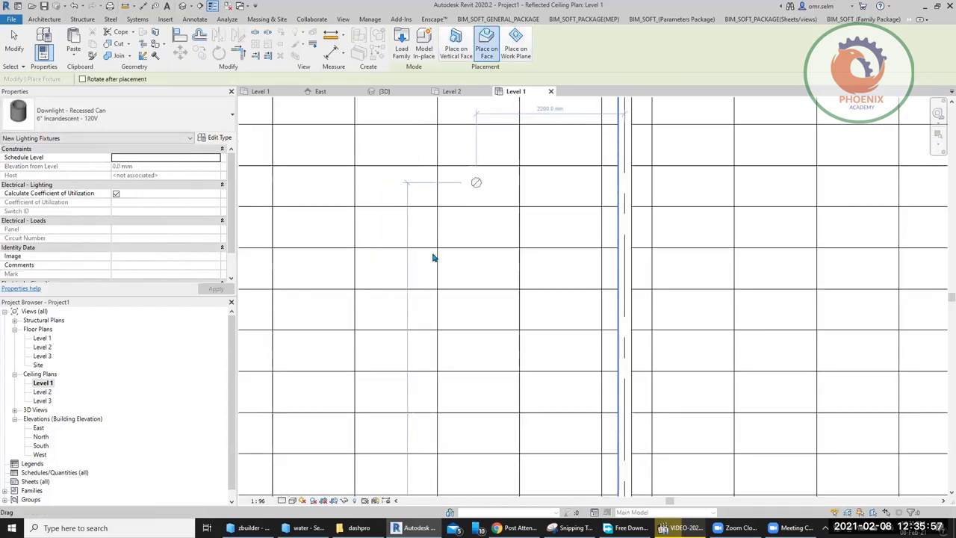
left_click(389, 311)
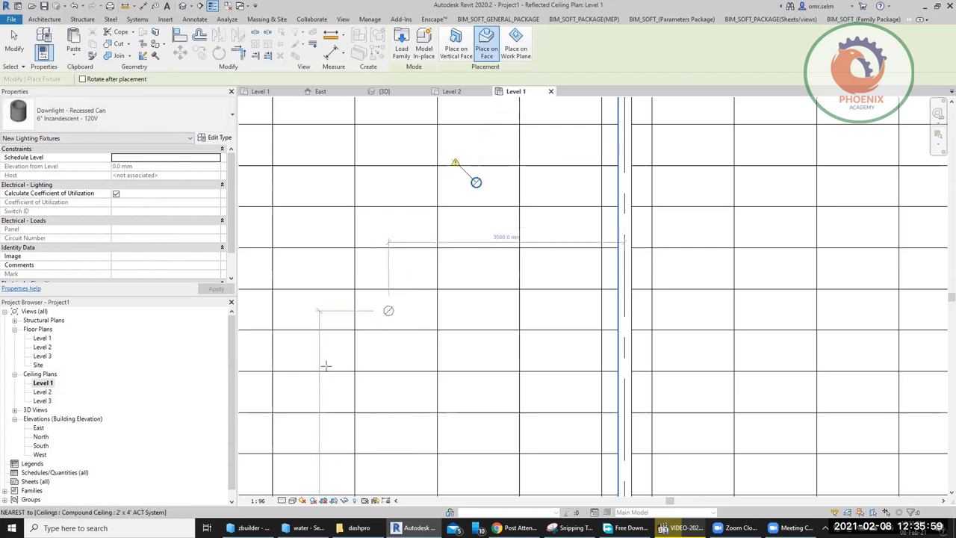
key("Escape")
Select the upper downlight to check its ceiling host, then deselect it
left_click(475, 183)
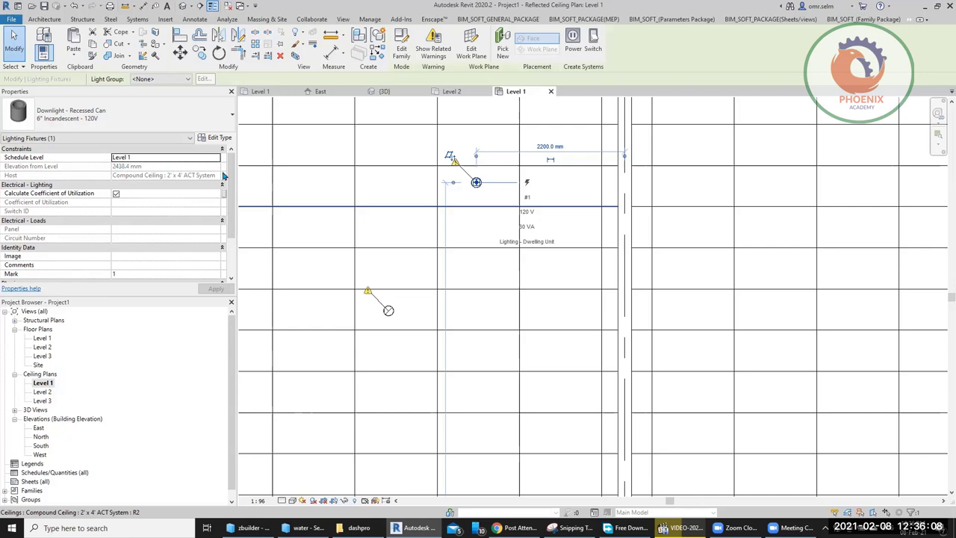
scroll(428, 228, "down", 3)
key("Escape")
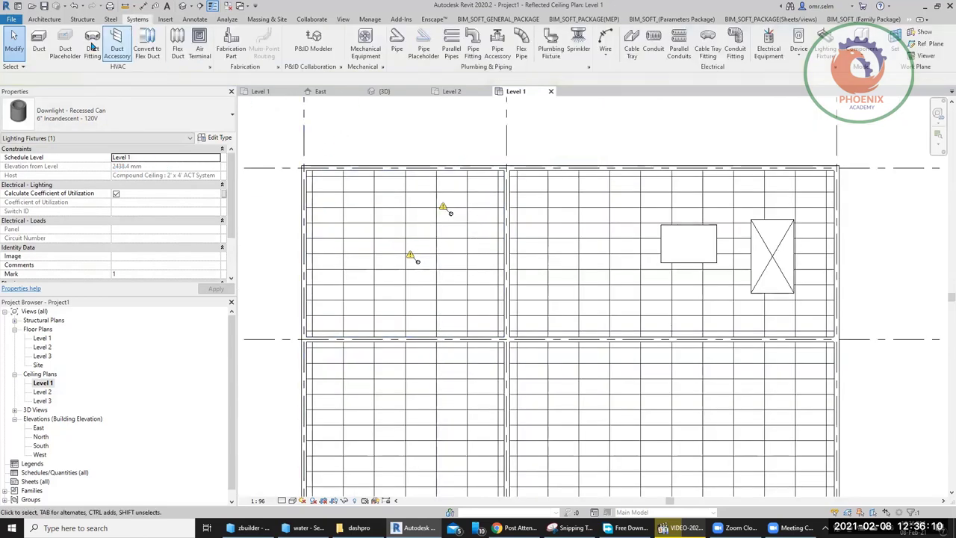
Start an air terminal, agree to load a family, and browse the US Imperial library folders
left_click(200, 53)
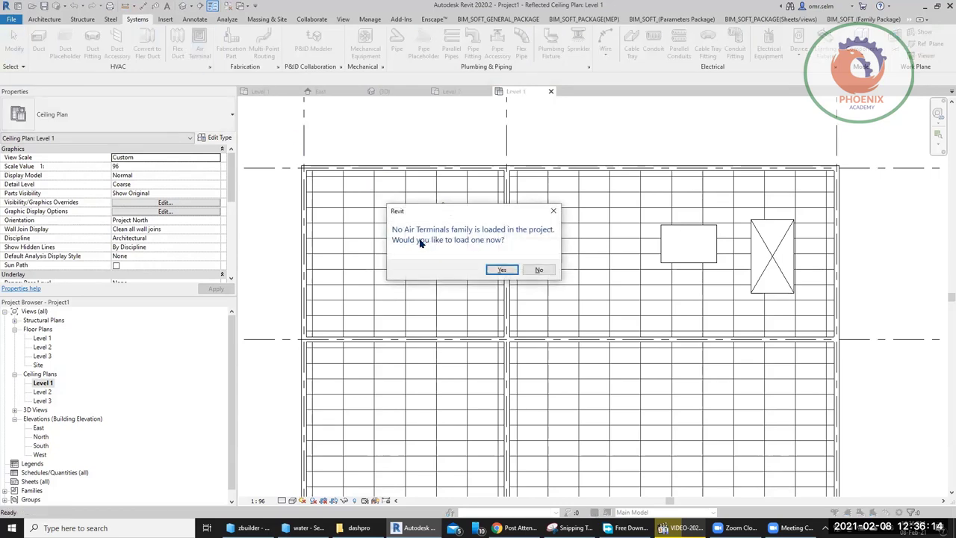
left_click(500, 270)
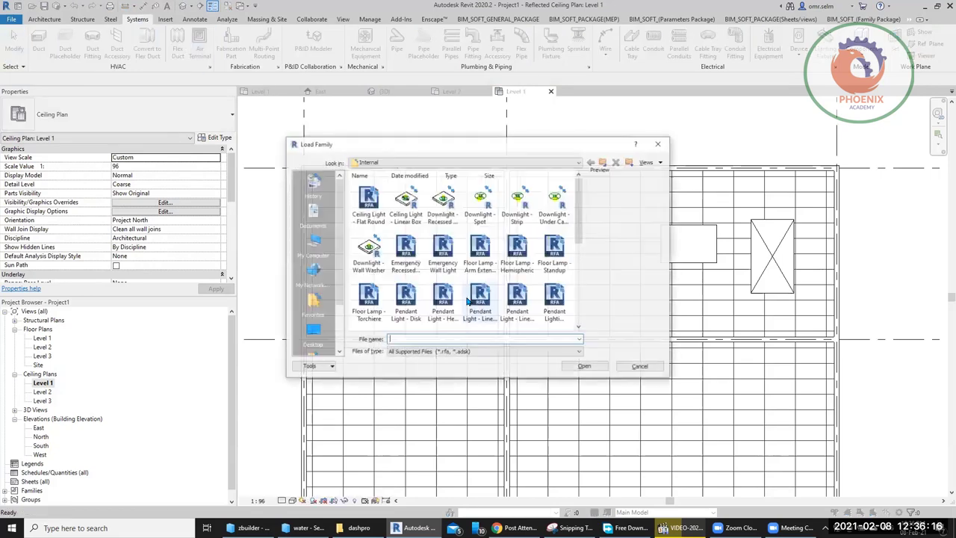
left_click(604, 162)
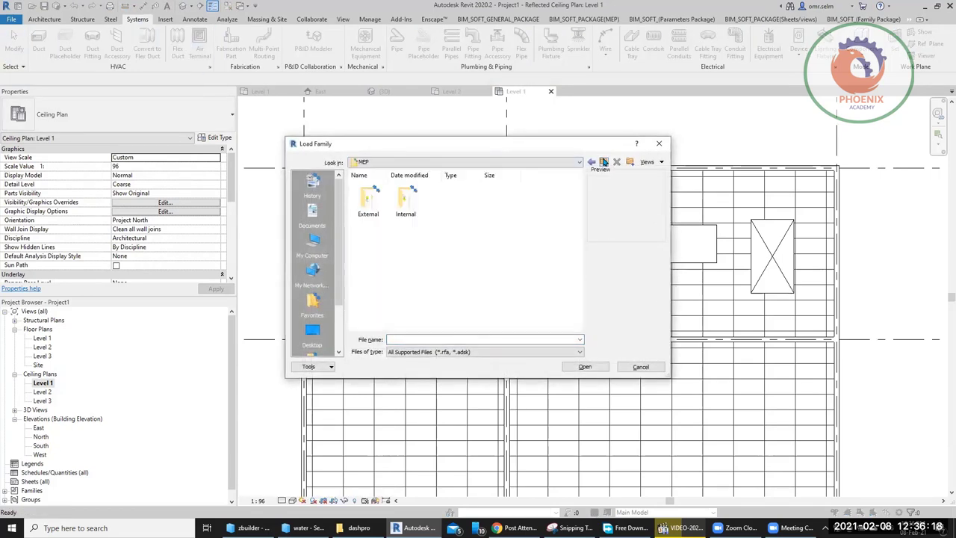
left_click(604, 162)
left_click(604, 162)
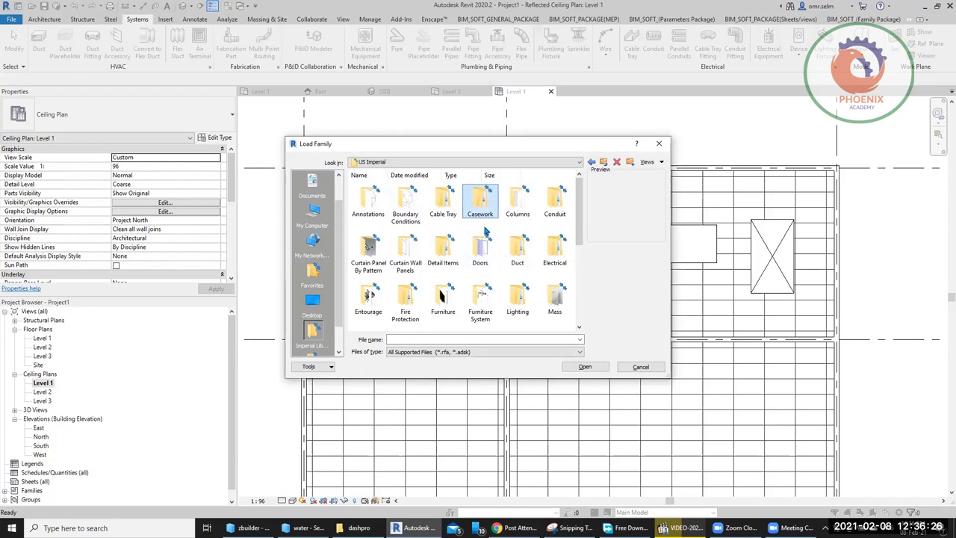
left_click(519, 210)
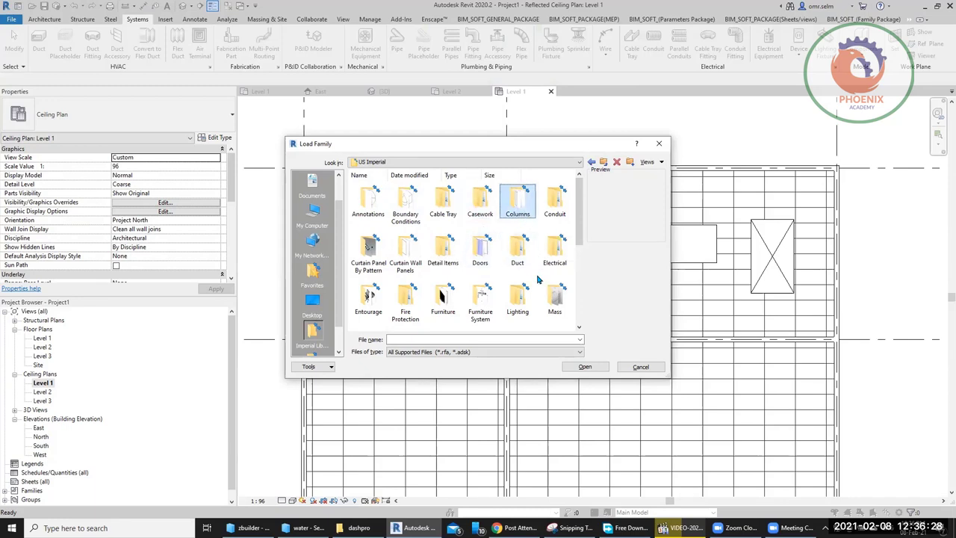
left_click(552, 253)
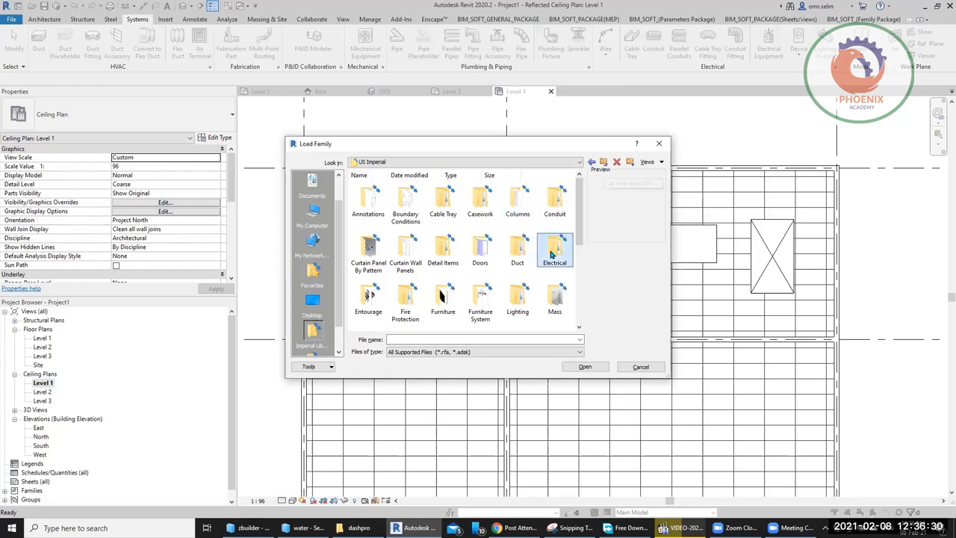
scroll(400, 294, "down", 5)
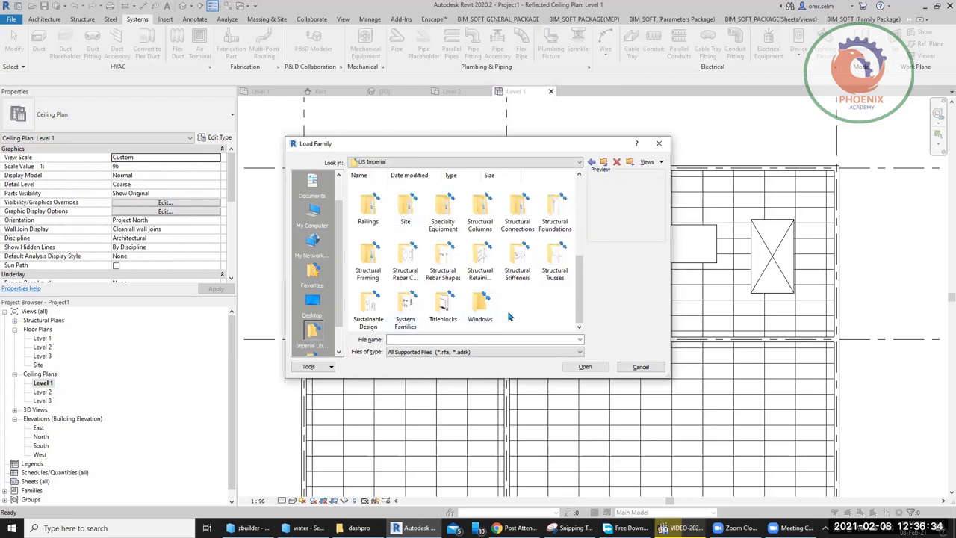
key("Home")
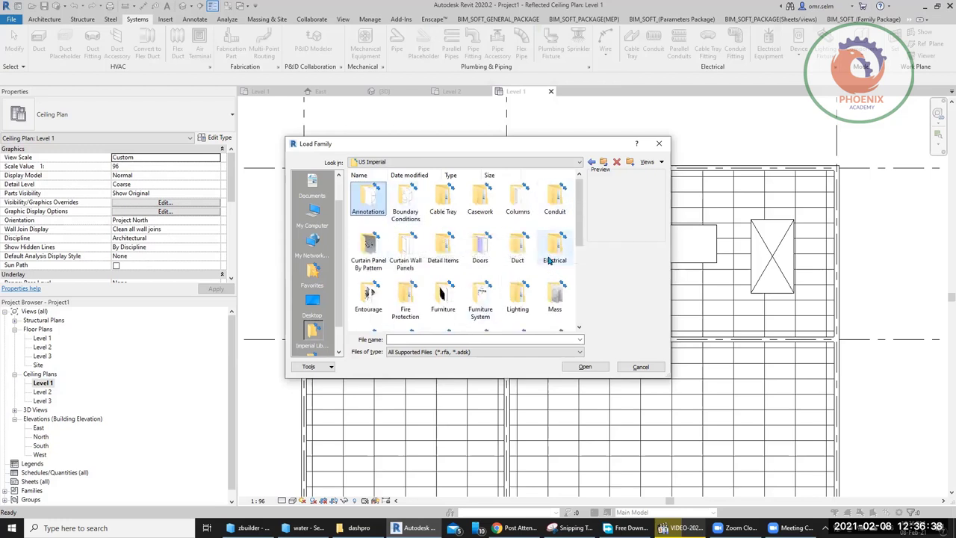
left_click(366, 309)
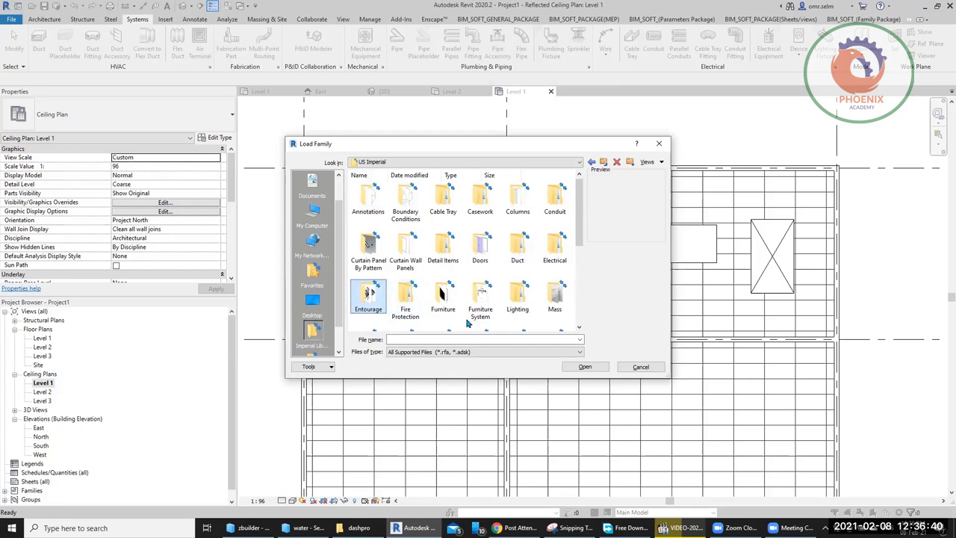
key("Right")
key("Right")
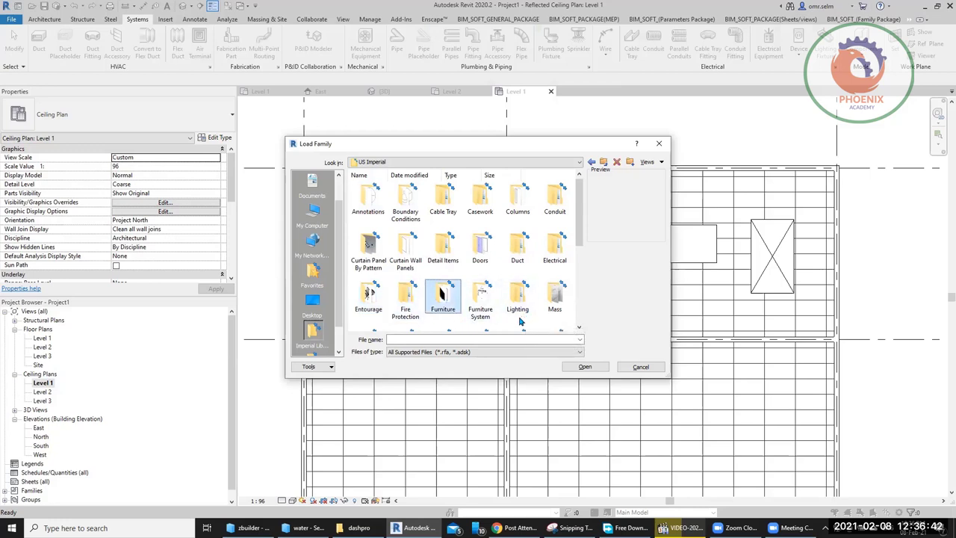
scroll(521, 321, "down", 5)
Load M_Exhaust Diffuser - Hosted from US Metric > Mechanical > MEP > Air-Side Components > Air Terminals
left_click(604, 163)
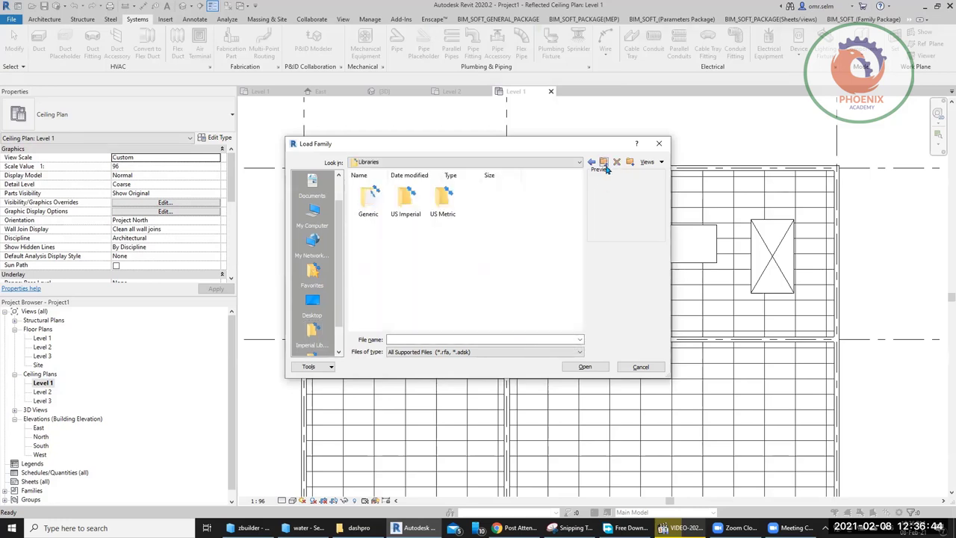
double_click(443, 199)
scroll(512, 299, "down", 5)
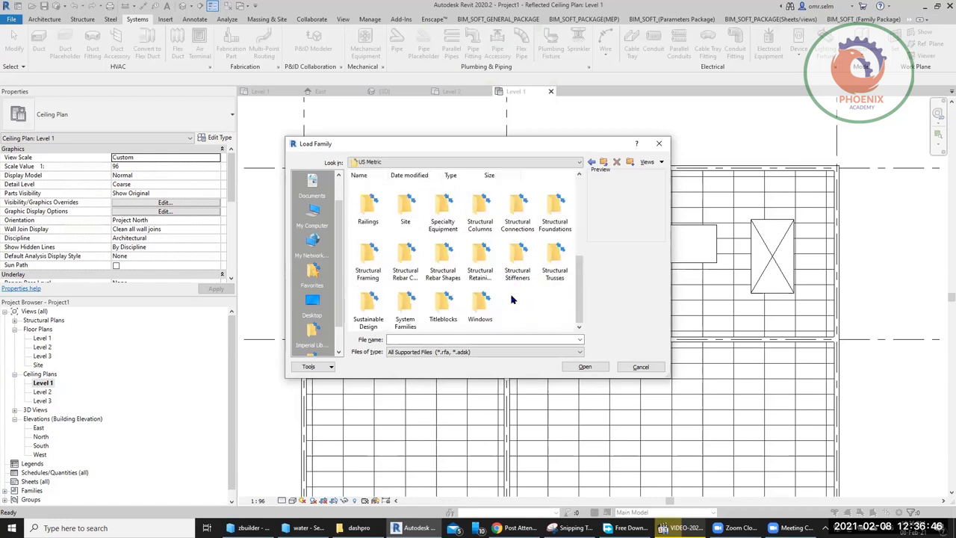
scroll(482, 258, "up", 3)
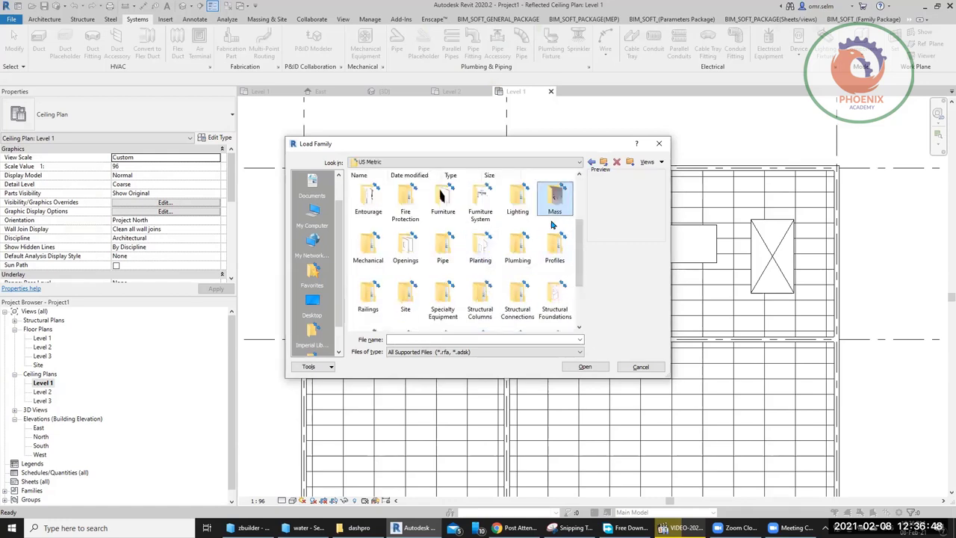
double_click(368, 243)
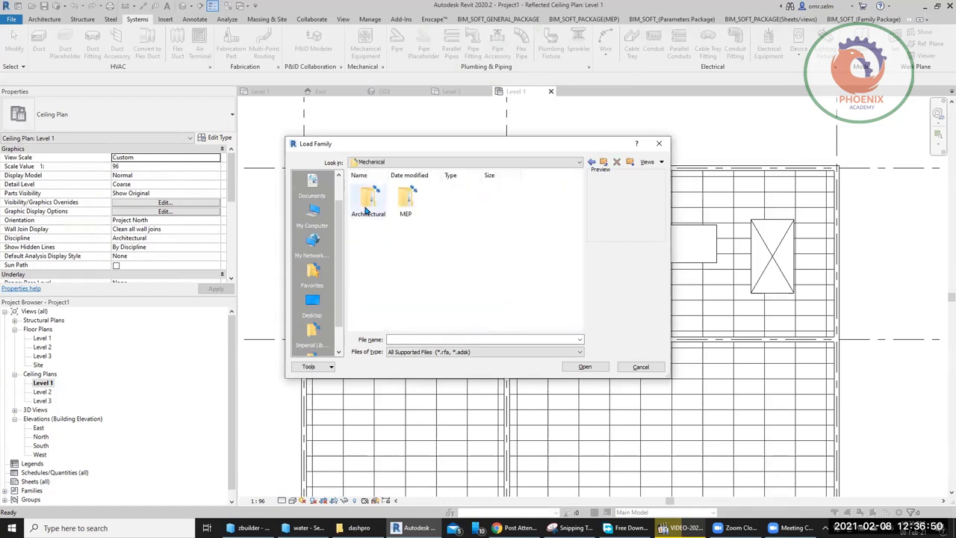
double_click(406, 199)
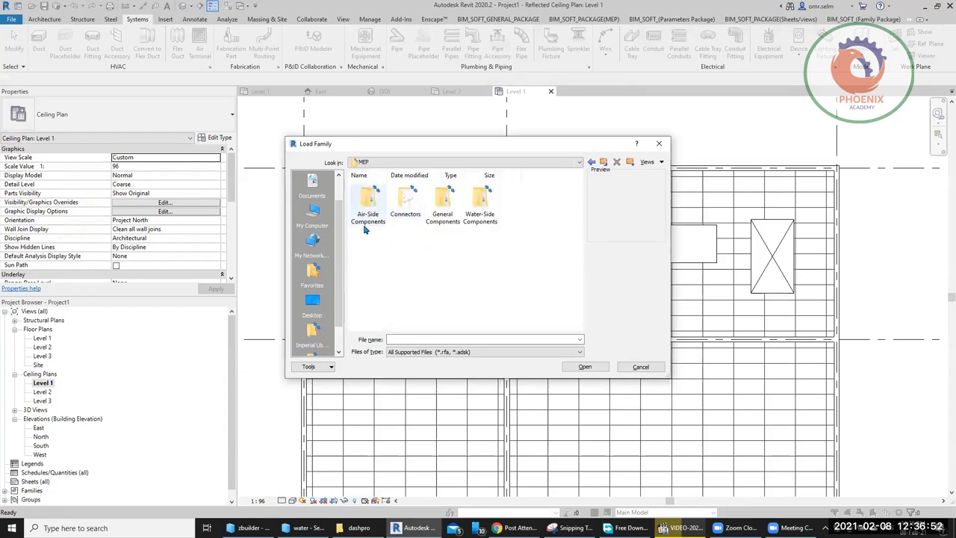
double_click(369, 211)
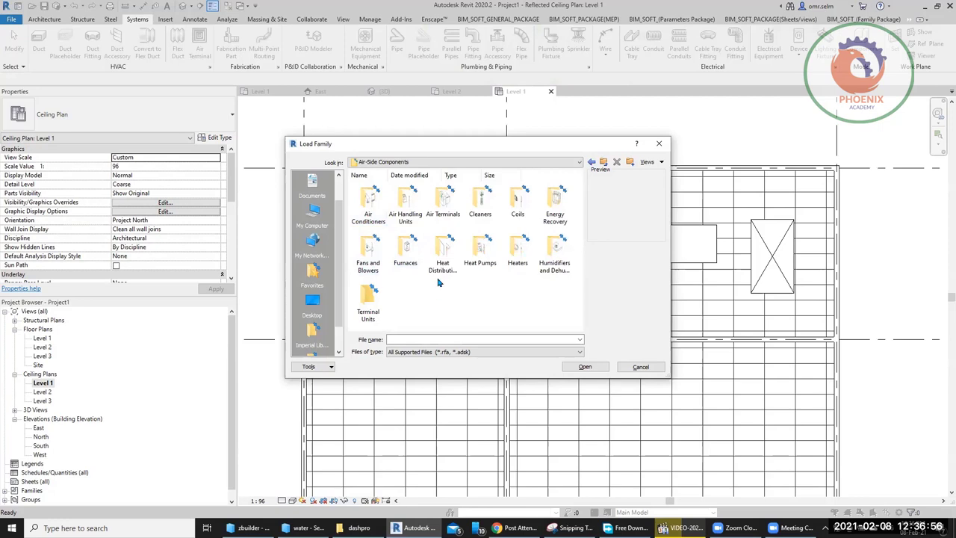
double_click(443, 200)
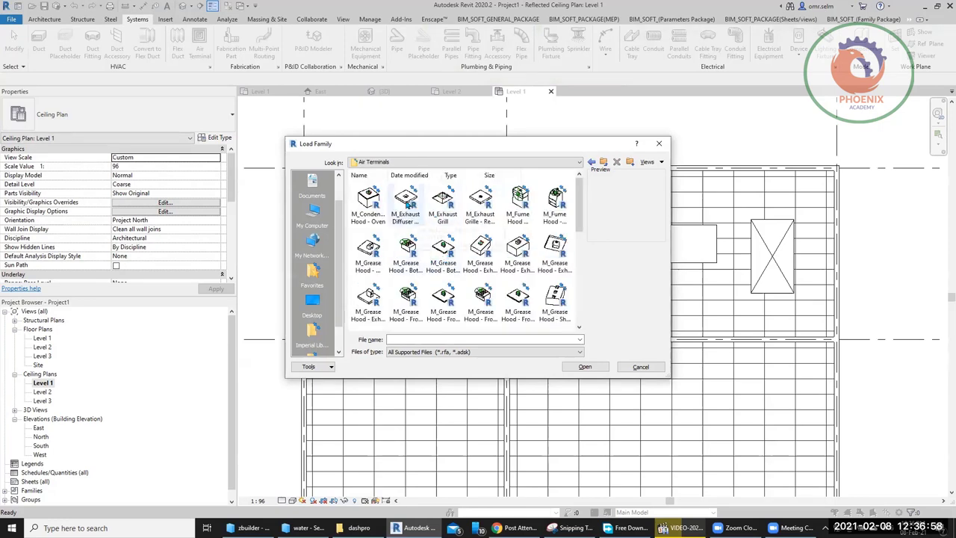
left_click(408, 203)
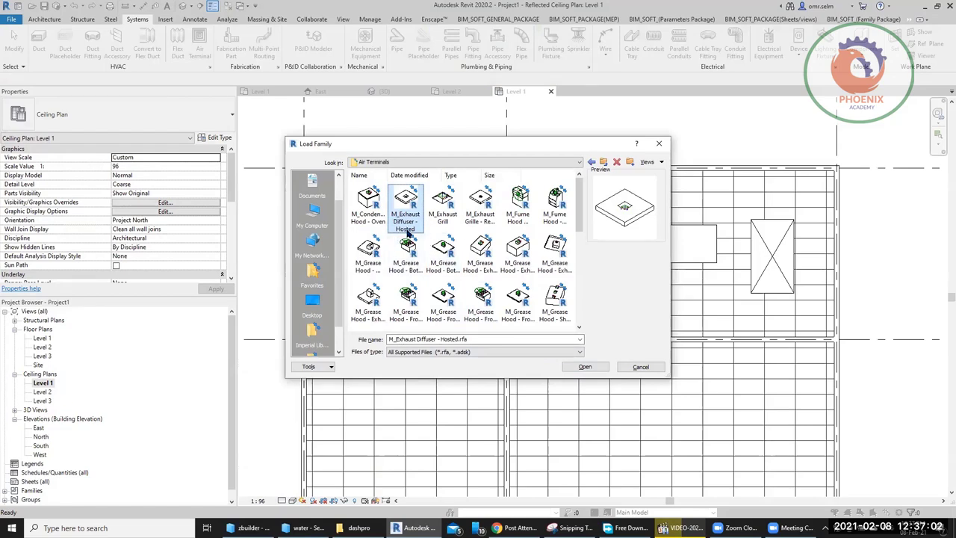
left_click(585, 367)
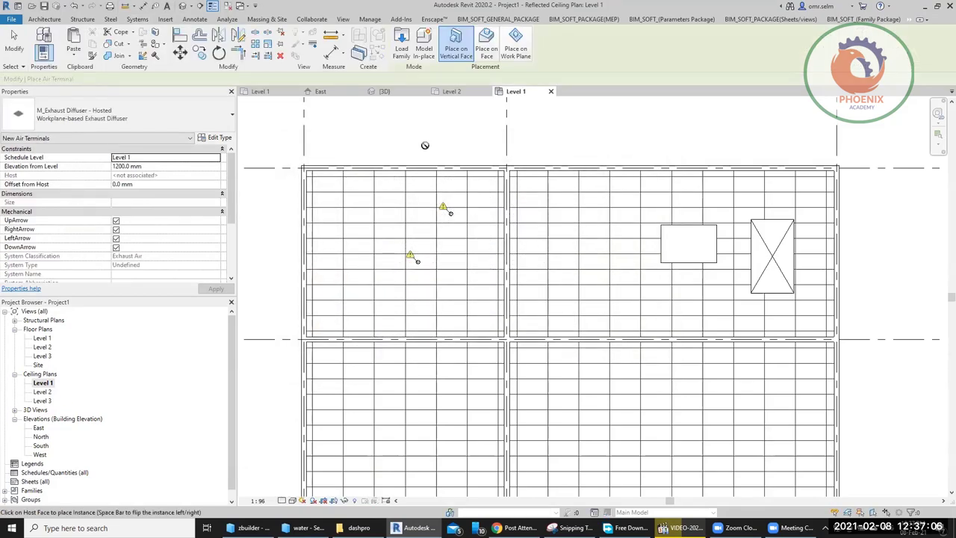
Place one M_Exhaust Diffuser - Hosted on the upper-left room's ACT ceiling face
left_click(486, 45)
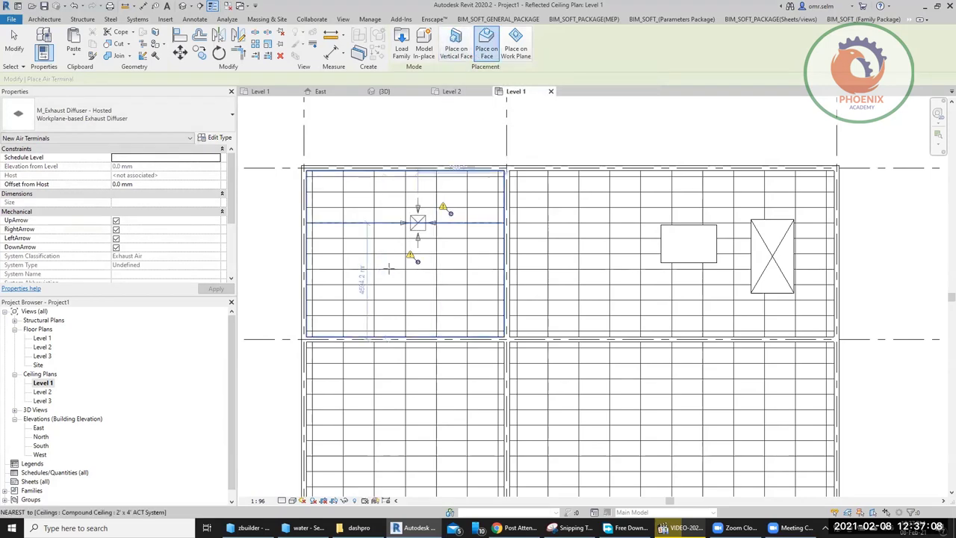
scroll(388, 267, "up", 2)
scroll(374, 278, "up", 2)
scroll(384, 284, "up", 1)
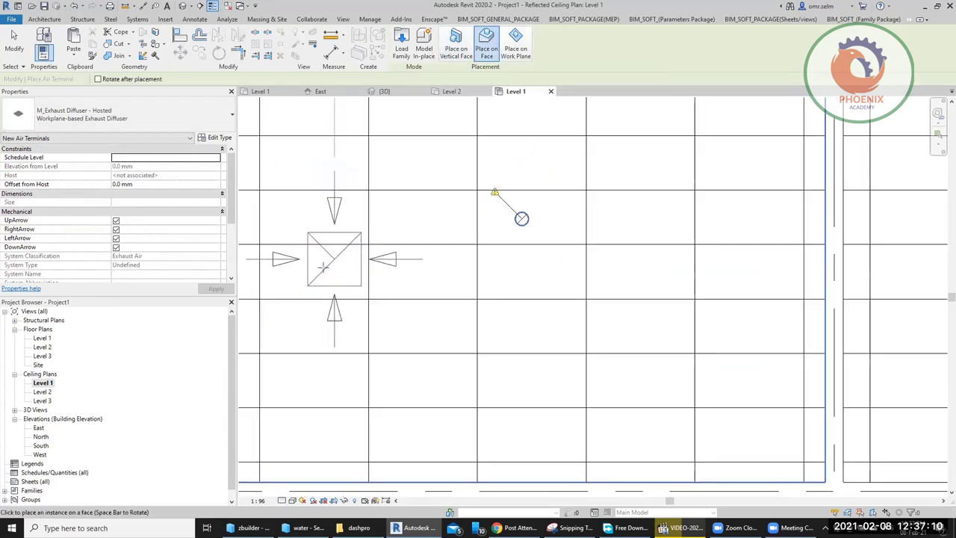
left_click(320, 277)
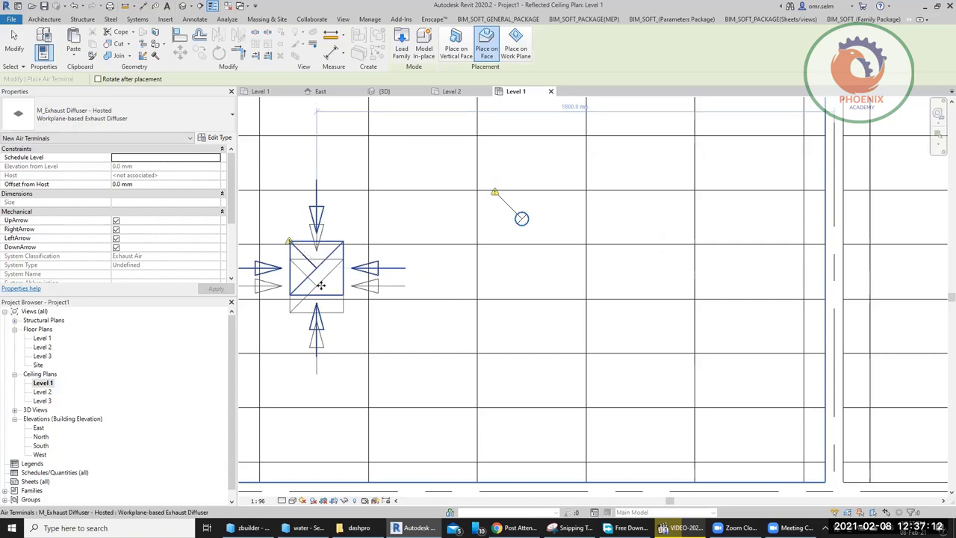
key("Escape")
scroll(322, 283, "down", 3)
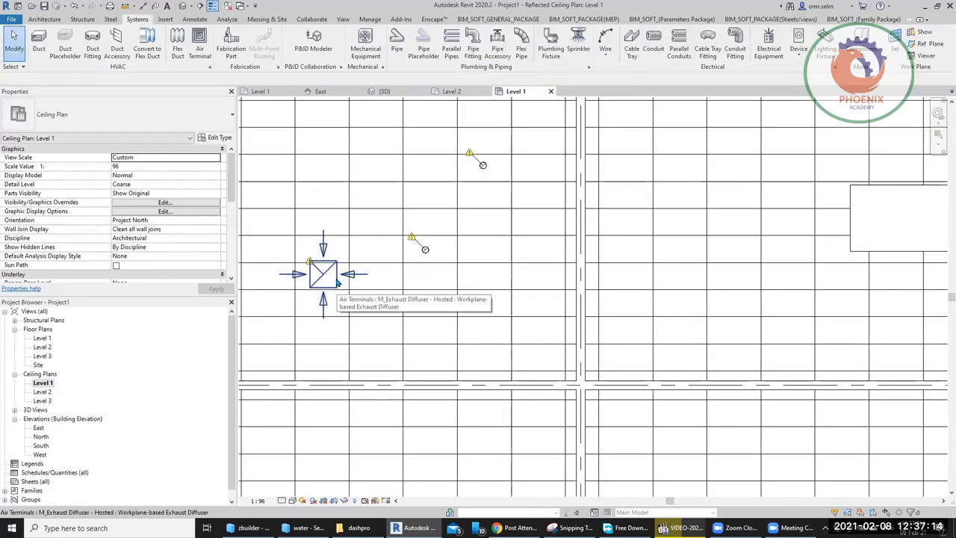
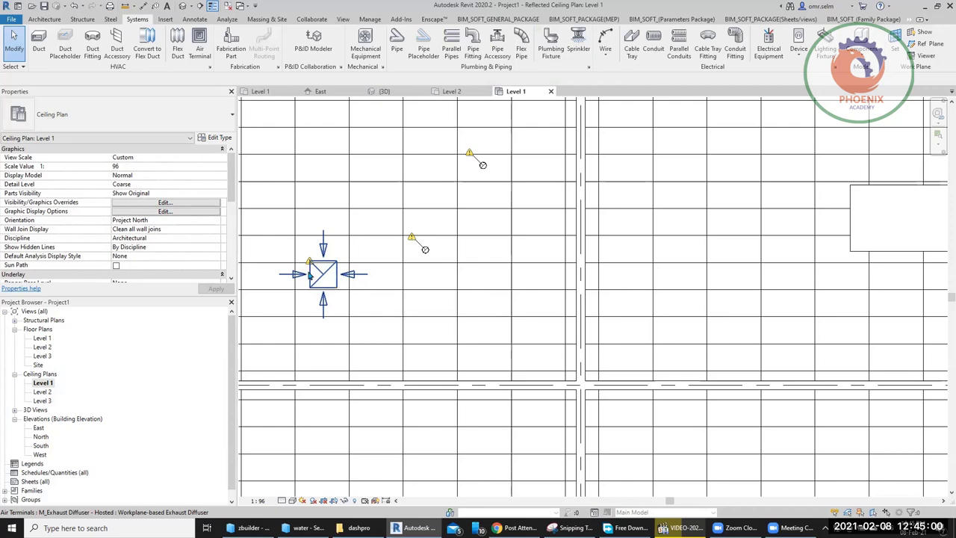
Inspect the ceiling plan's recessed downlight, then the hosted exhaust diffuser
scroll(322, 269, "down", 2)
scroll(314, 195, "down", 2)
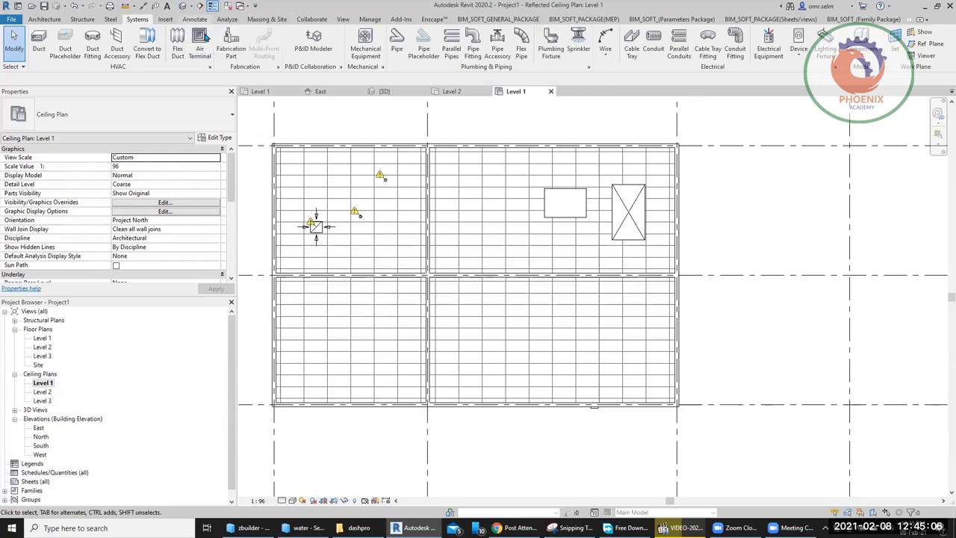
scroll(359, 216, "up", 2)
scroll(403, 239, "up", 2)
scroll(448, 262, "up", 2)
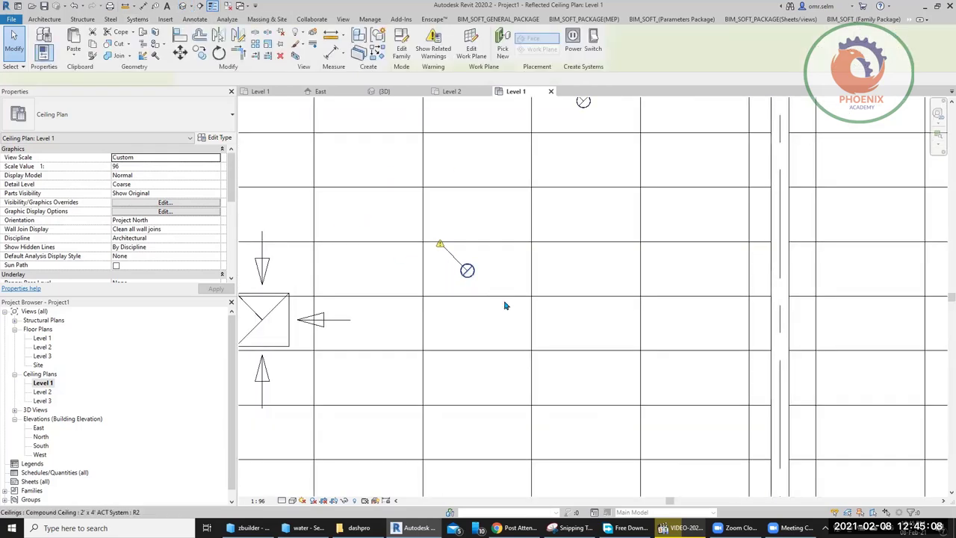
left_click(467, 271)
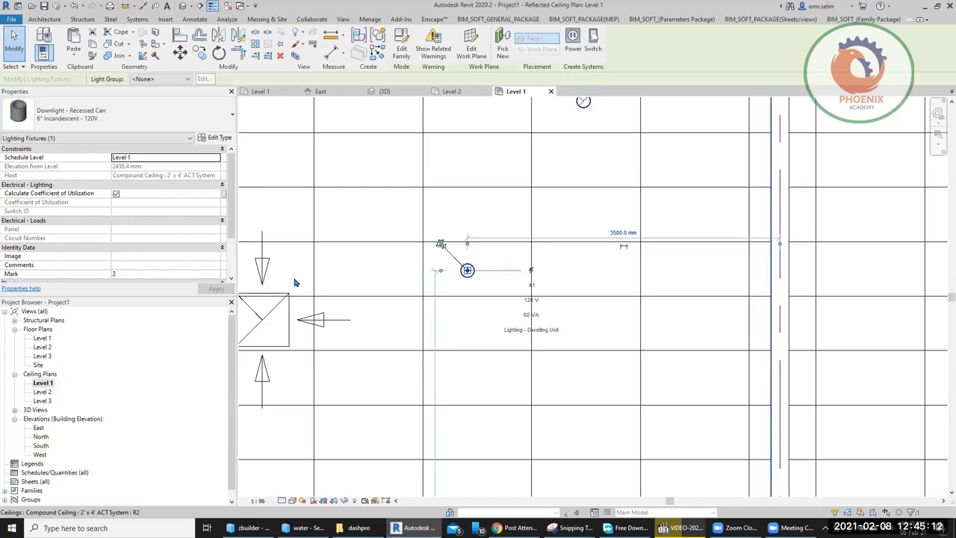
left_click(289, 306)
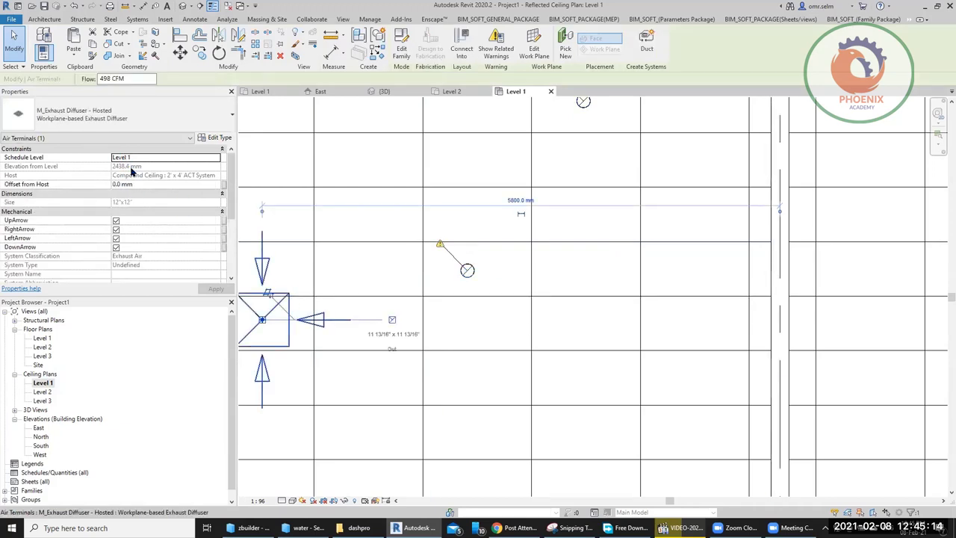
End the current command and pick the Level 1 floor plan in the Project Browser
scroll(359, 280, "down", 3)
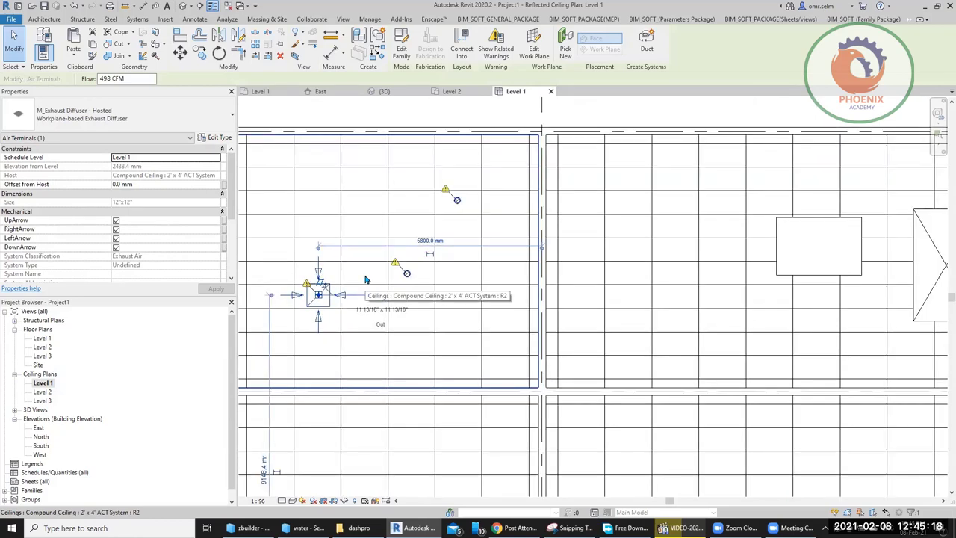
scroll(416, 267, "down", 1)
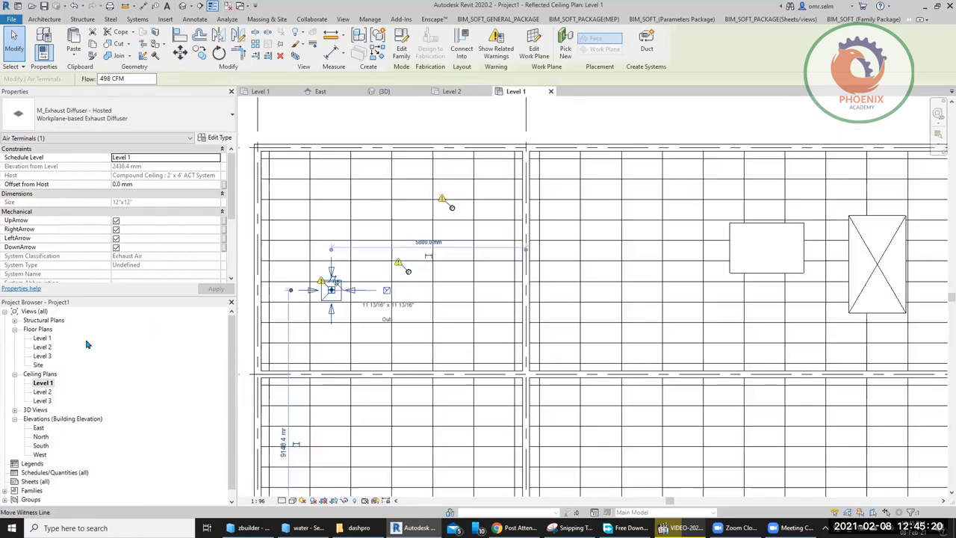
key("Escape")
left_click(42, 337)
In the Level 1 floor plan, place a Single-Flush door in the top exterior wall
double_click(45, 339)
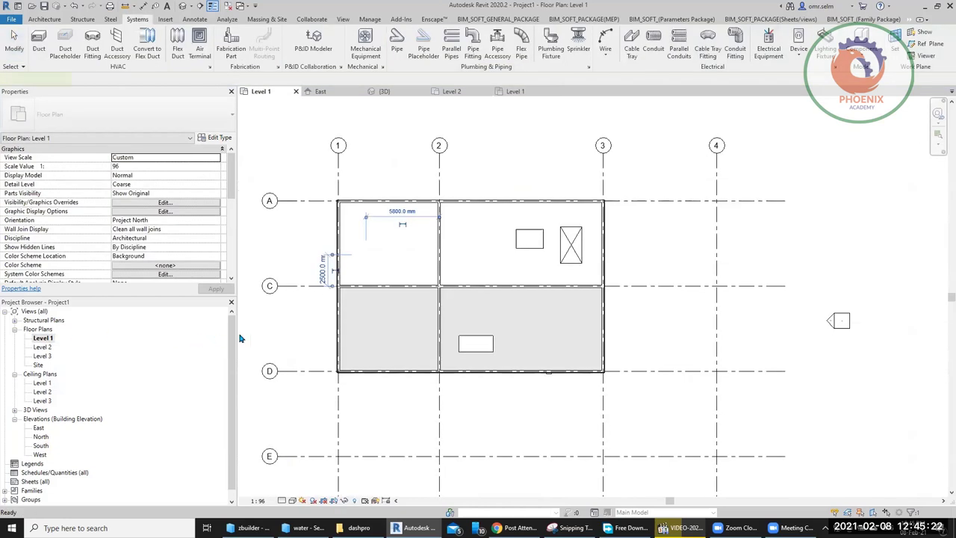
key("Escape")
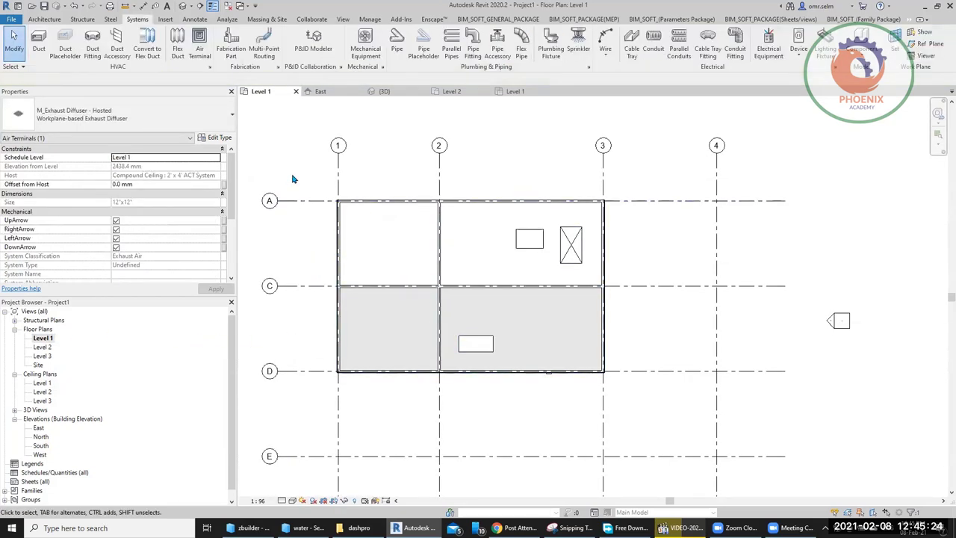
left_click(54, 20)
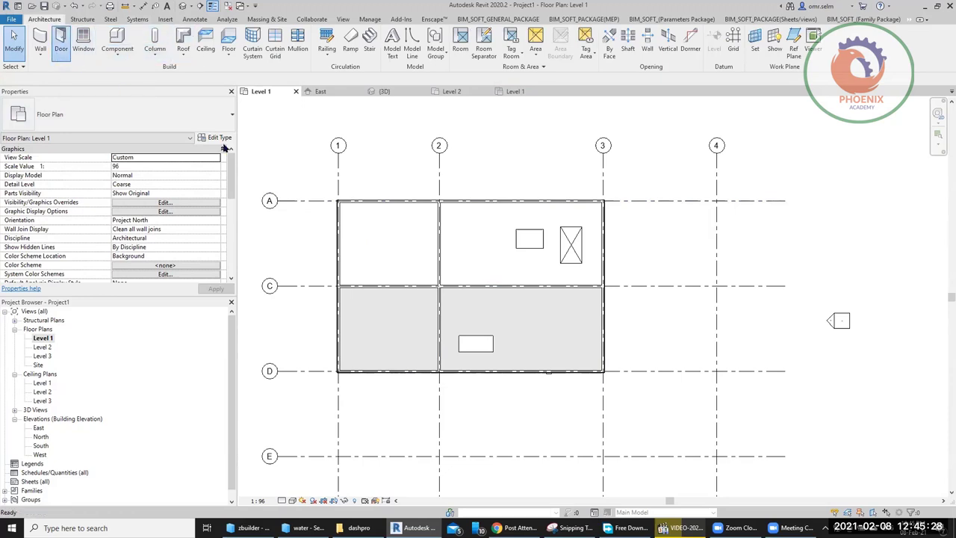
left_click(60, 41)
scroll(383, 196, "up", 3)
scroll(382, 195, "up", 3)
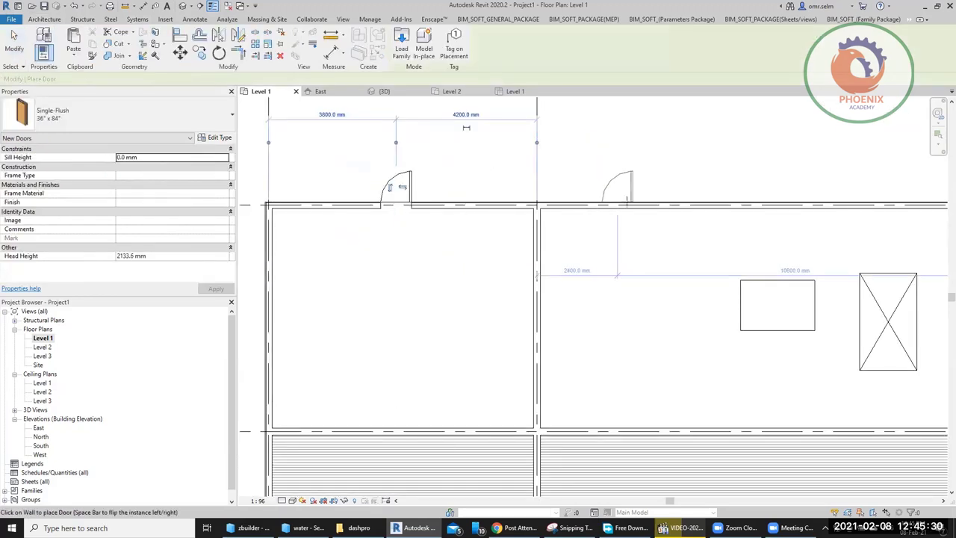
scroll(356, 256, "down", 3)
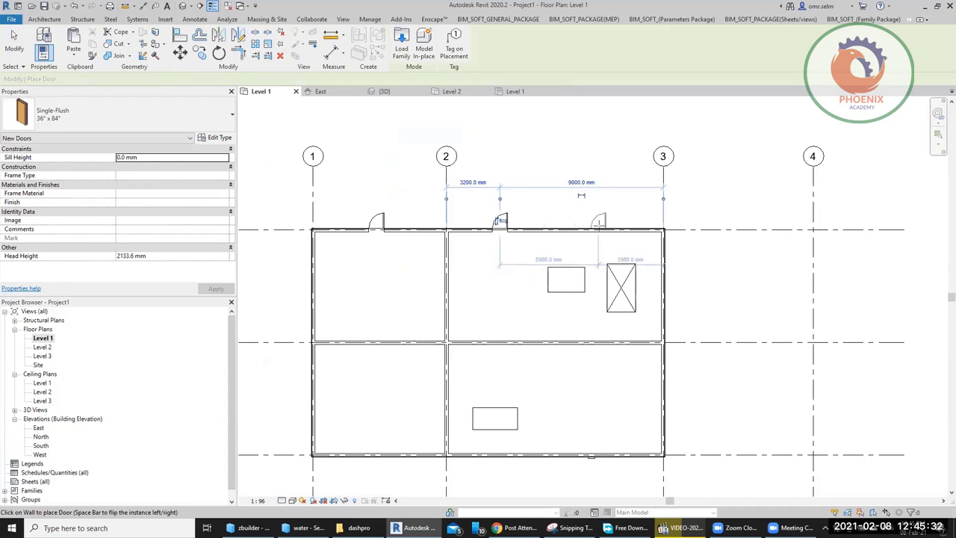
left_click(602, 222)
Start a window placement and cancel it without adding a window
left_click(44, 19)
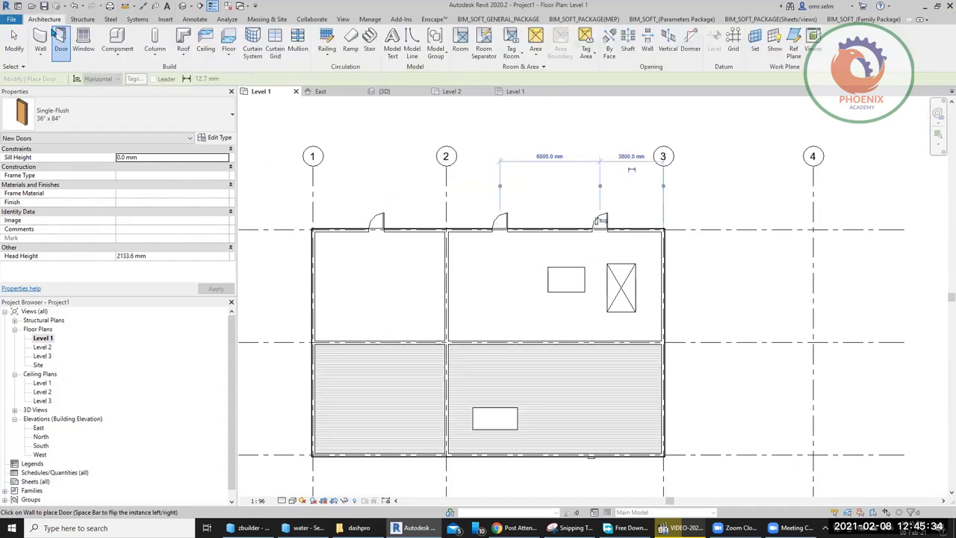
left_click(84, 42)
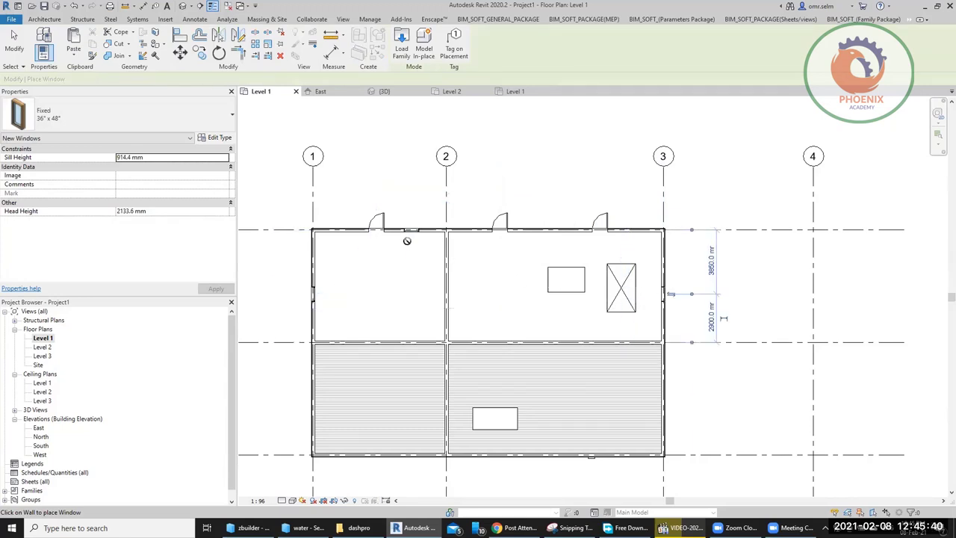
right_click(296, 192)
left_click(318, 196)
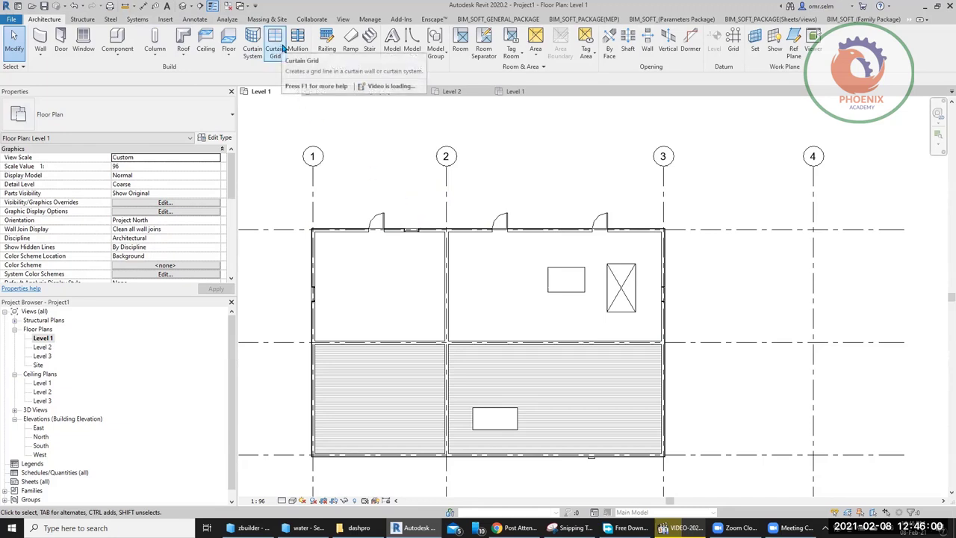
Start an aligned dimension (DI) on wall centerlines with Entire Walls picking, then cancel the attempt
key("d")
key("i")
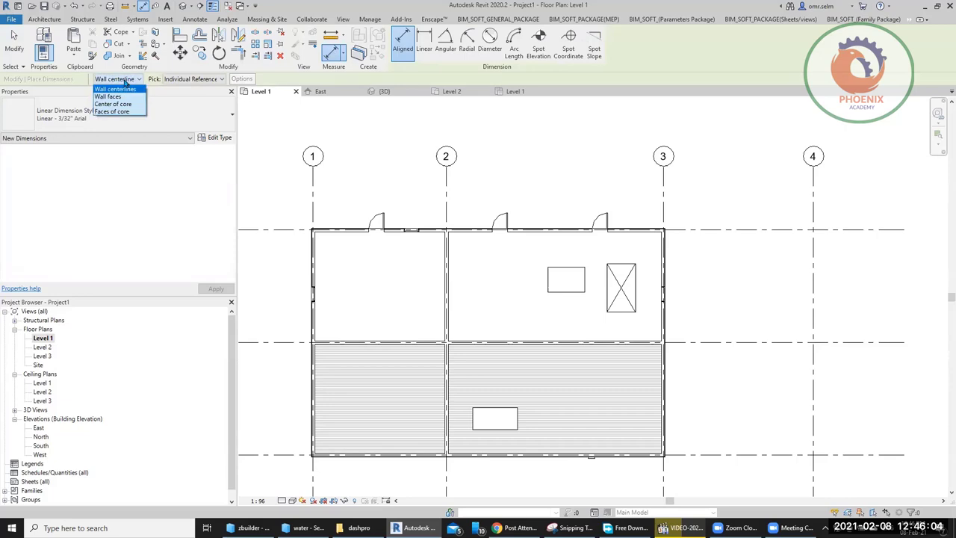
left_click(129, 81)
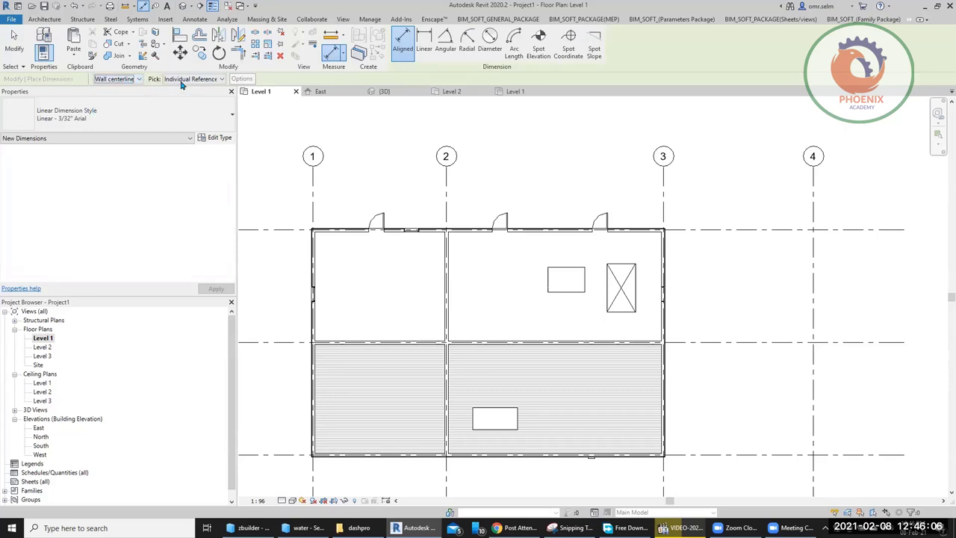
left_click(210, 81)
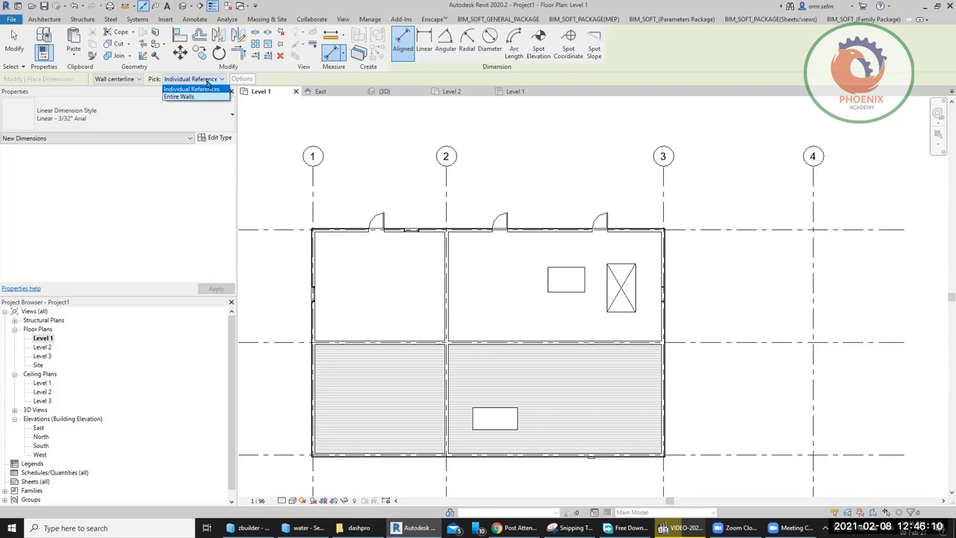
left_click(178, 97)
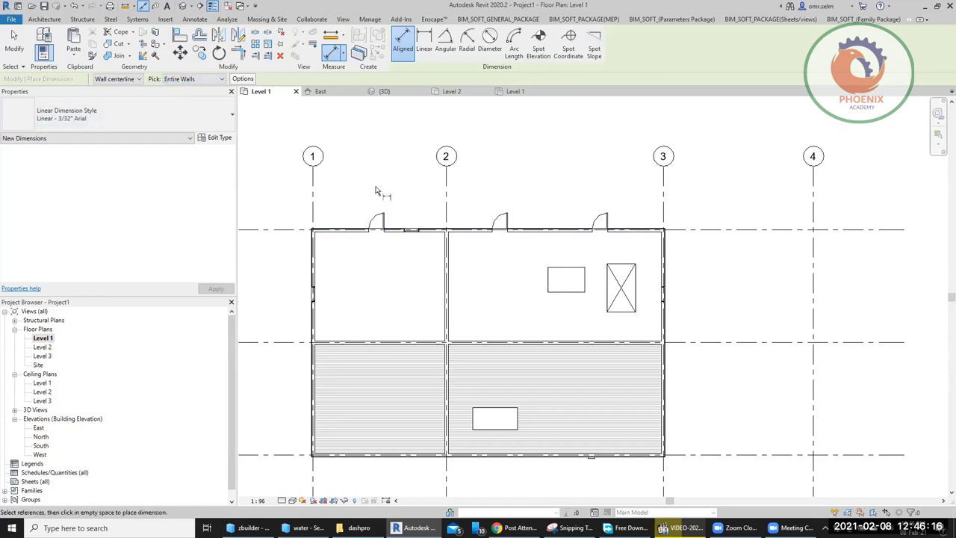
left_click(431, 232)
scroll(427, 202, "up", 1)
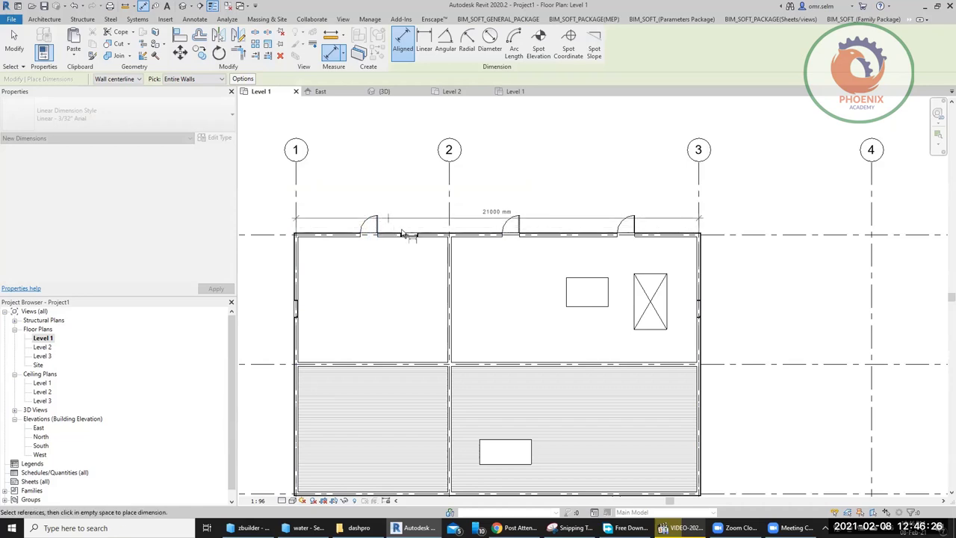
scroll(381, 167, "down", 1)
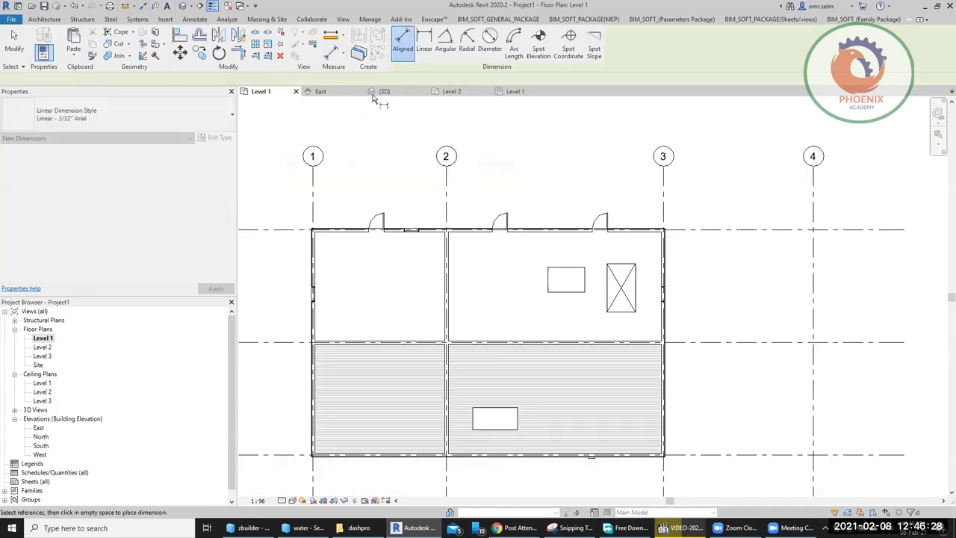
key("Escape")
key("Escape")
Restart aligned dimensioning with Entire Walls and include openings at their centres in Auto Dimension Options
key("i")
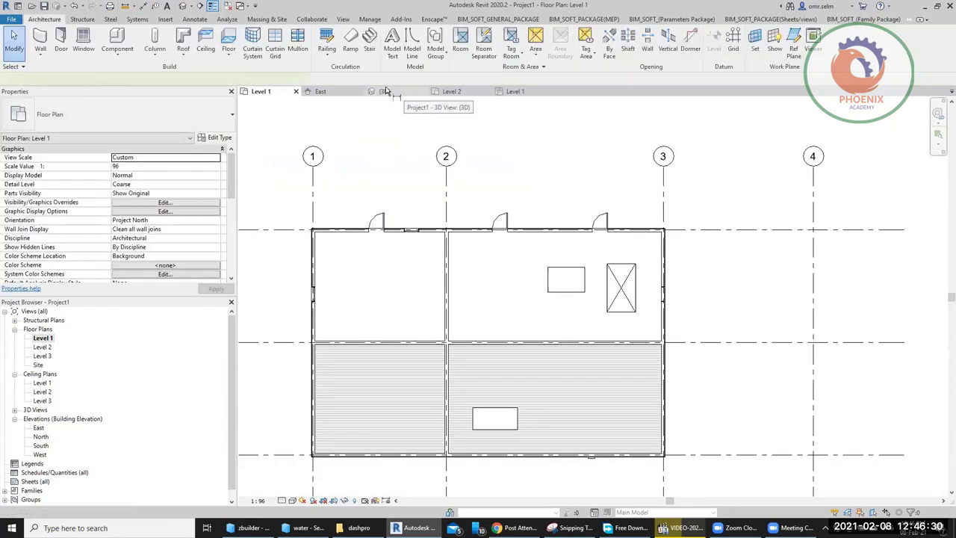
left_click(192, 80)
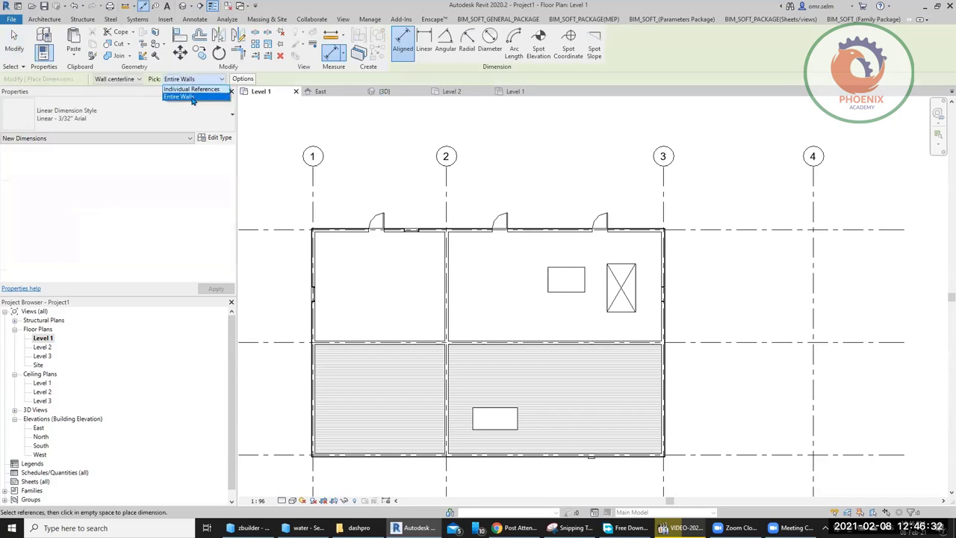
left_click(190, 97)
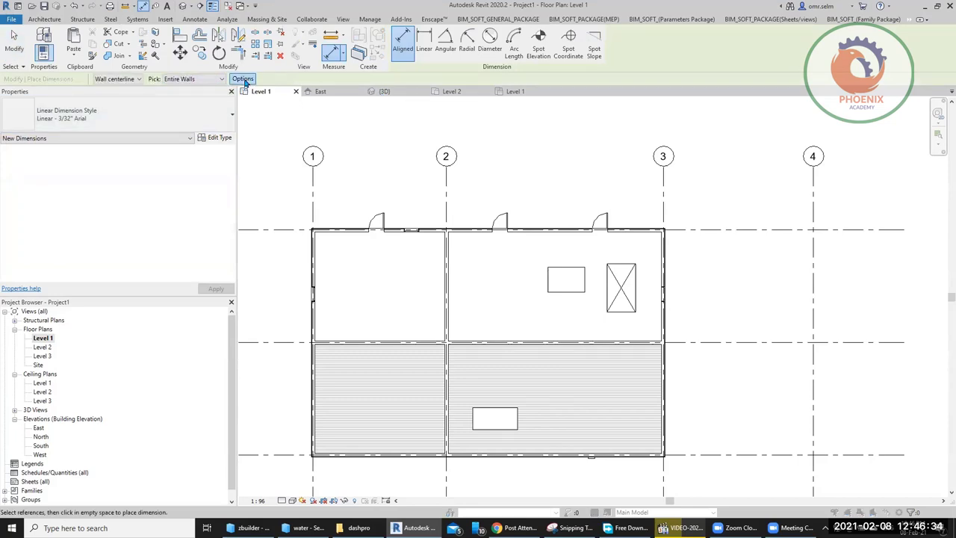
left_click(243, 78)
left_click(435, 230)
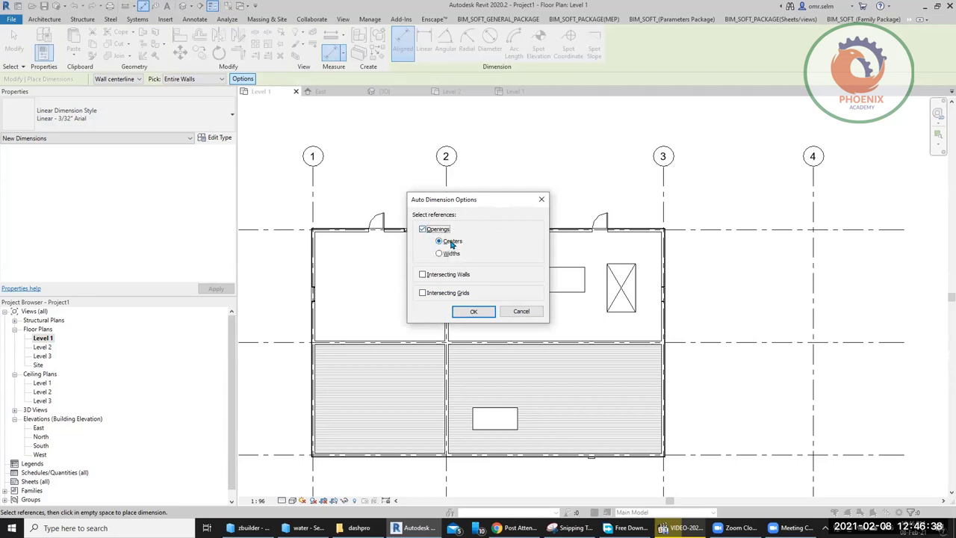
Include openings, intersecting walls and intersecting grids in the auto-dimension options and confirm
left_click(448, 254)
left_click(435, 276)
left_click(446, 294)
left_click(470, 312)
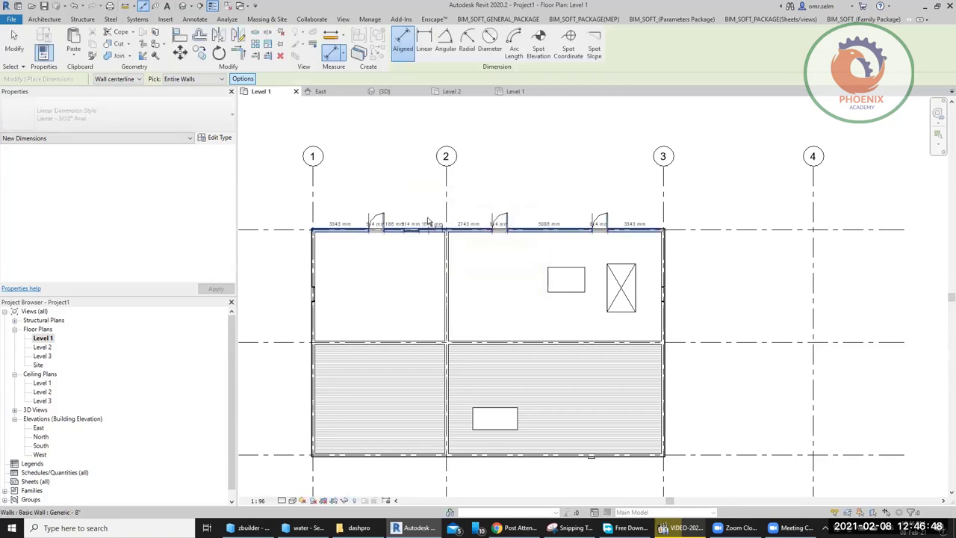
Place whole-wall dimension strings along the top, right and left walls
scroll(413, 188, "up", 2)
left_click(416, 187)
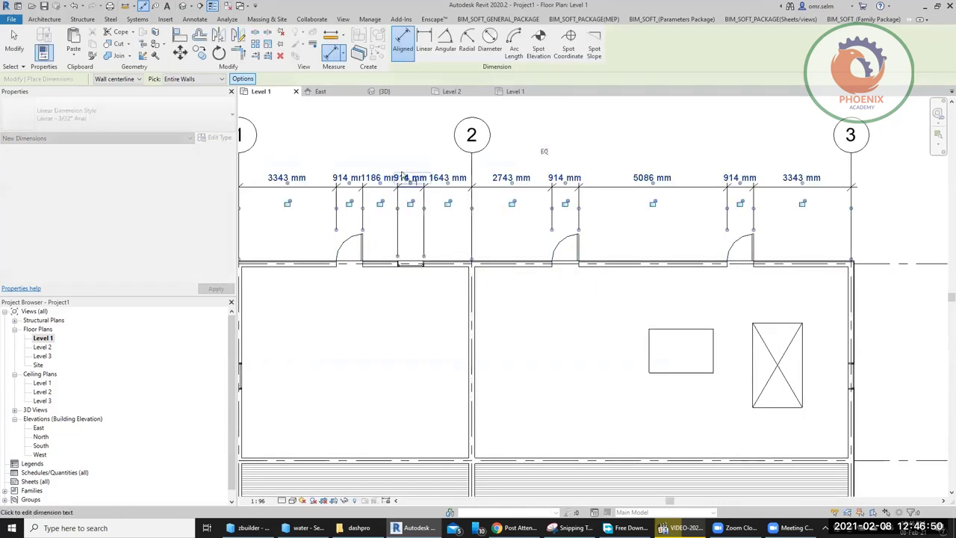
scroll(396, 180, "down", 3)
left_click(622, 281)
left_click(647, 263)
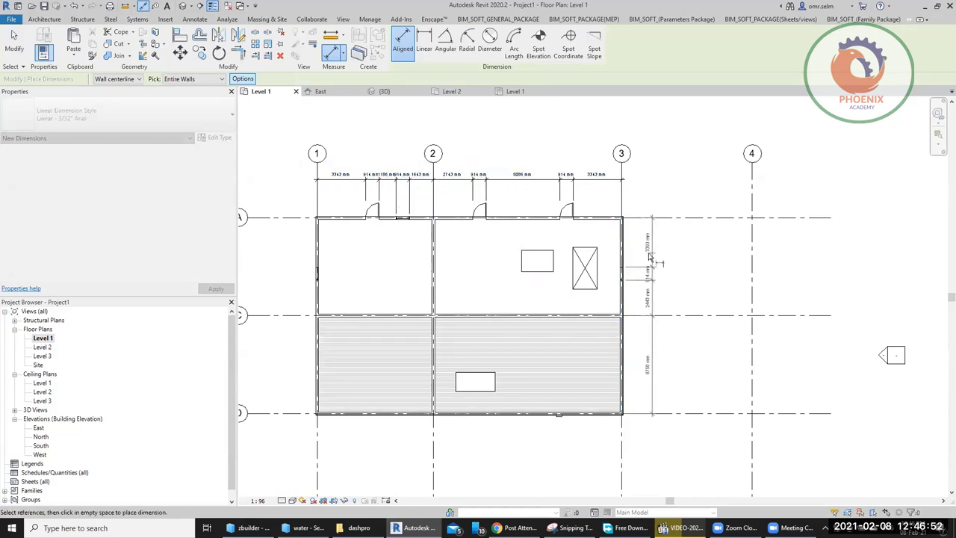
left_click(317, 269)
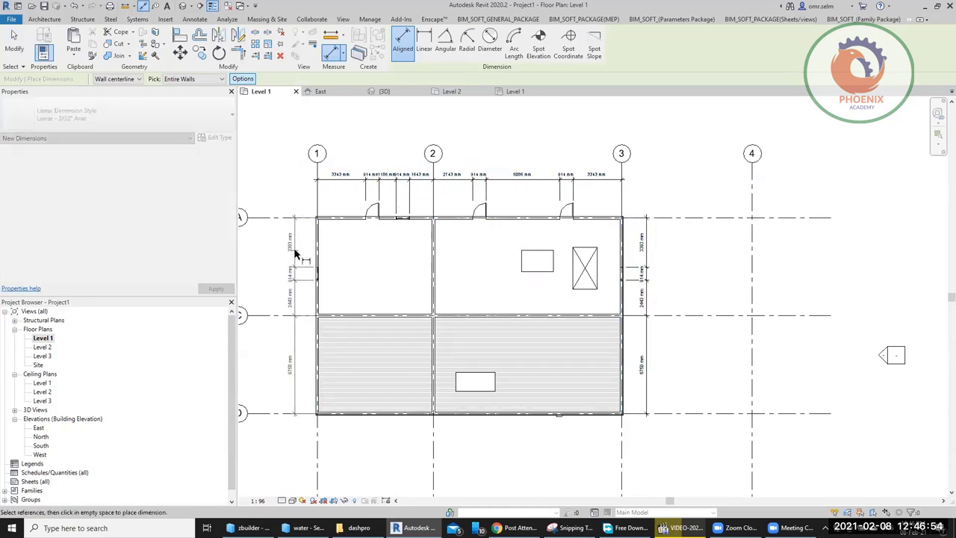
left_click(295, 262)
Cancel dimensioning, then restart aligned dimension (DI) and open the Pick choices
right_click(267, 124)
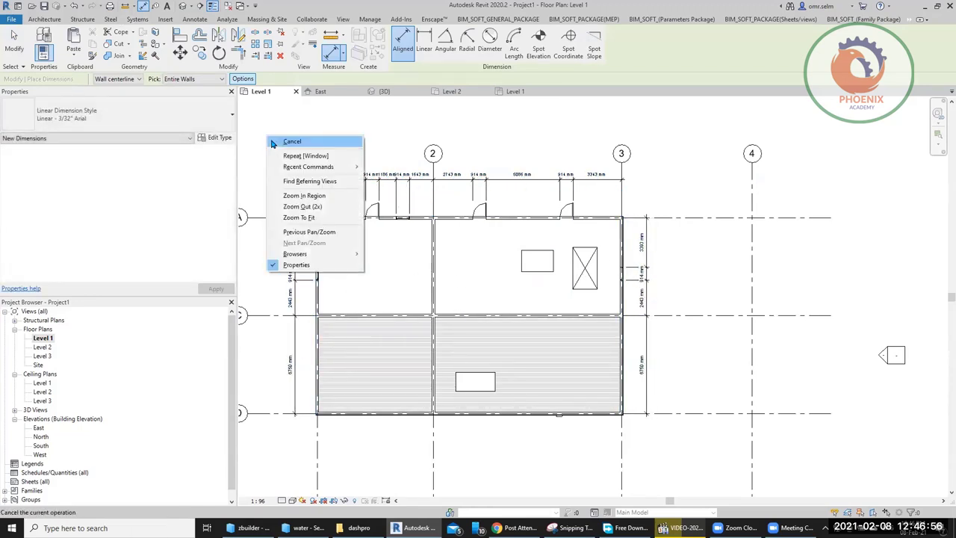
left_click(273, 133)
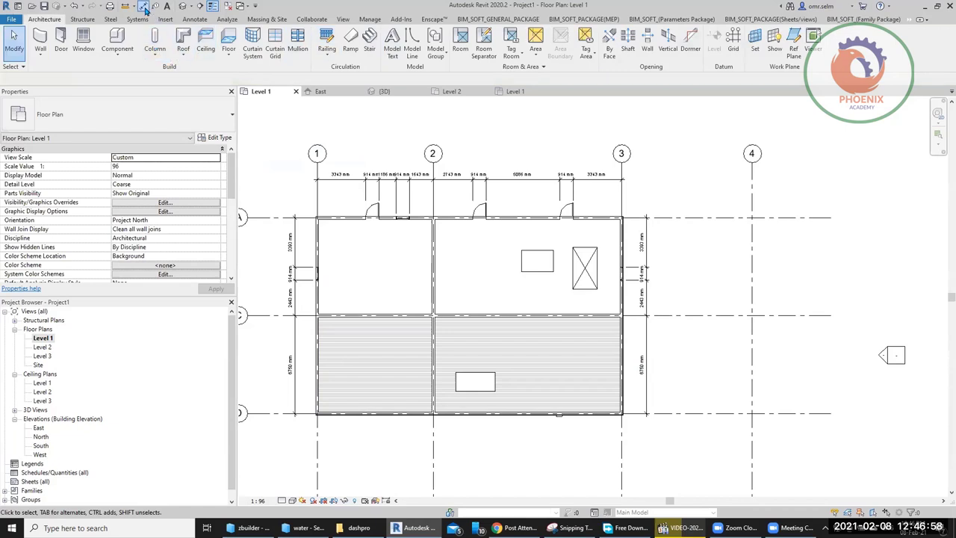
key("d")
key("i")
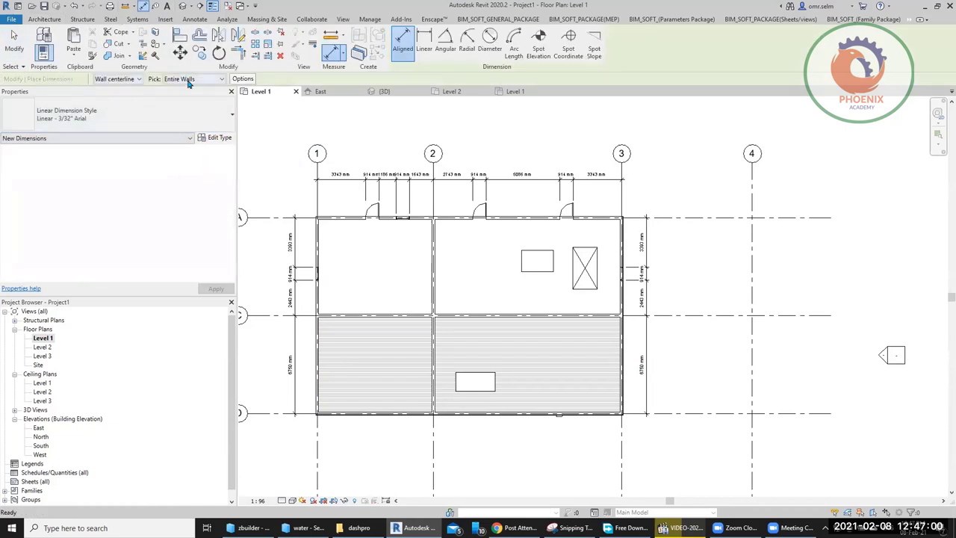
left_click(183, 79)
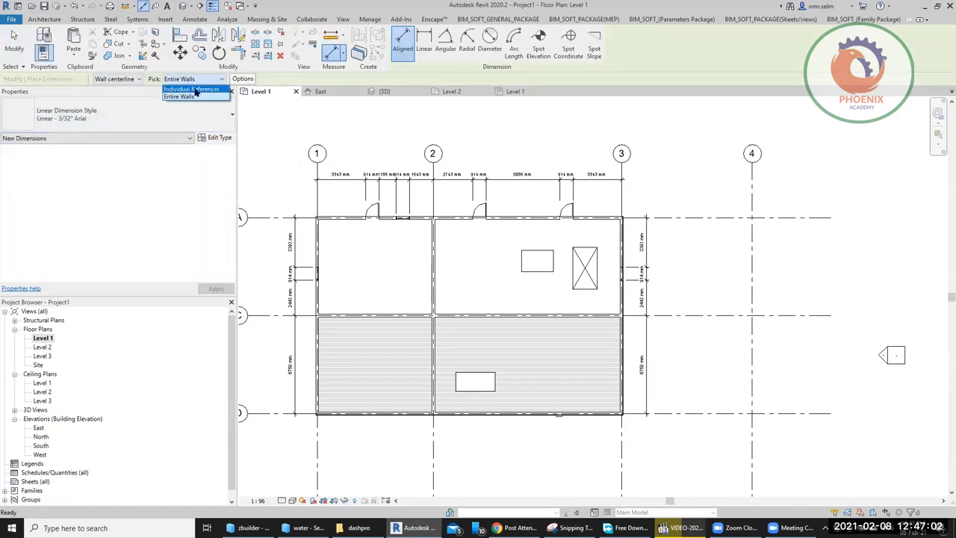
Keep Entire Walls picking with openings, intersecting walls and grids included
left_click(191, 97)
left_click(242, 79)
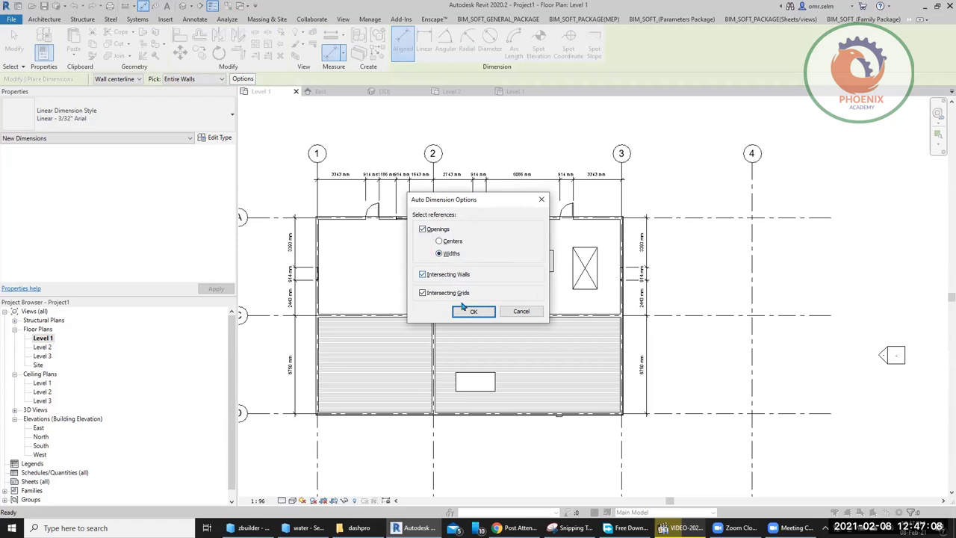
left_click(470, 312)
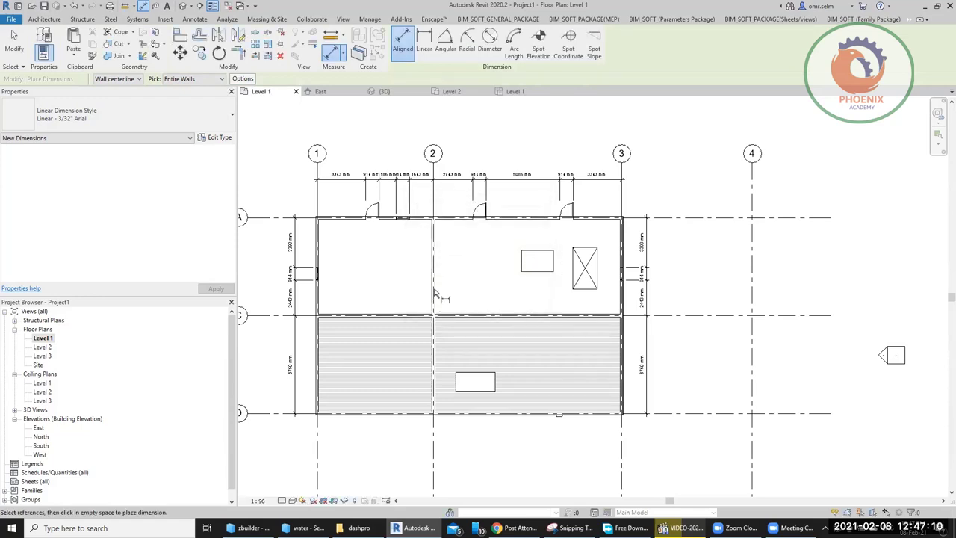
Dimension the bottom wall with a string placed below the building
scroll(417, 290, "up", 3)
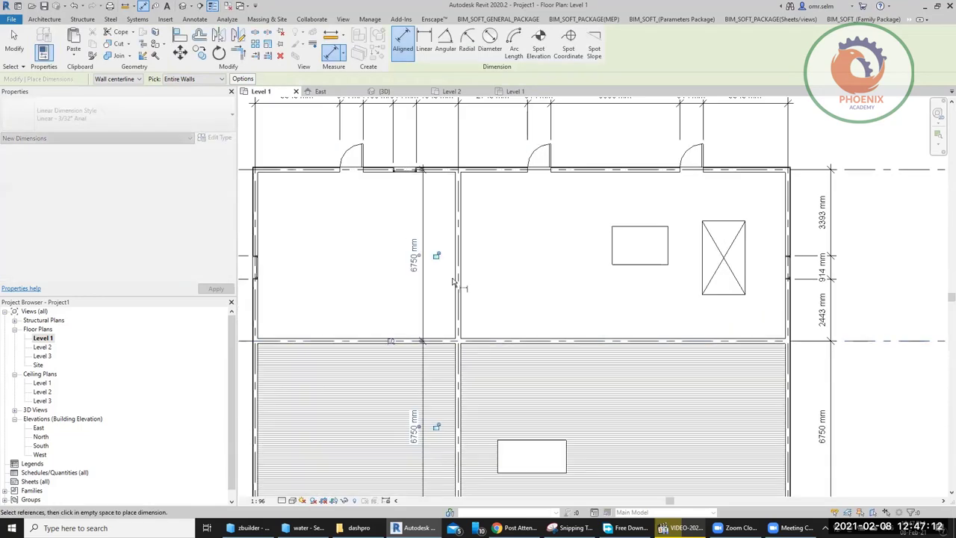
scroll(441, 254, "down", 3)
left_click(469, 371)
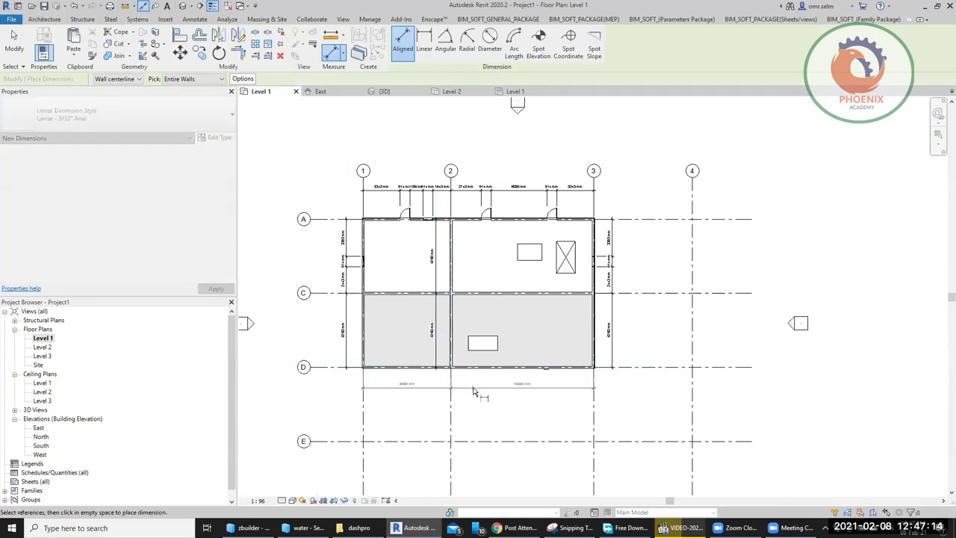
left_click(485, 385)
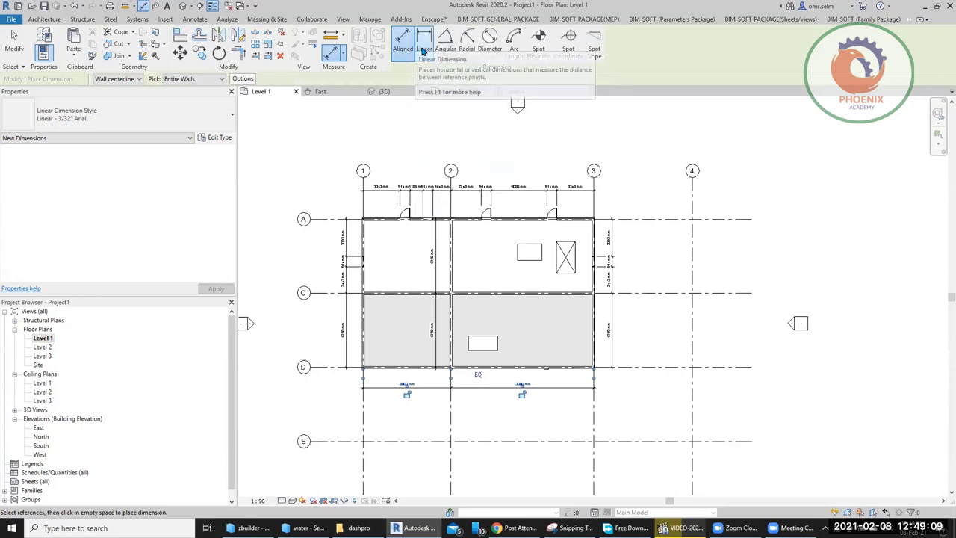
Add an 8168 mm linear dimension above the top wall
left_click(423, 50)
scroll(364, 213, "up", 5)
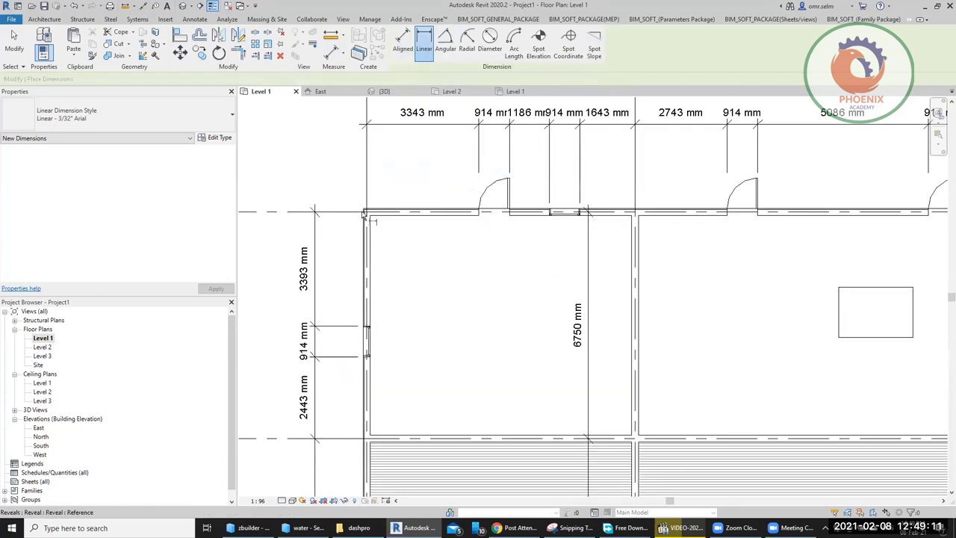
left_click(363, 213)
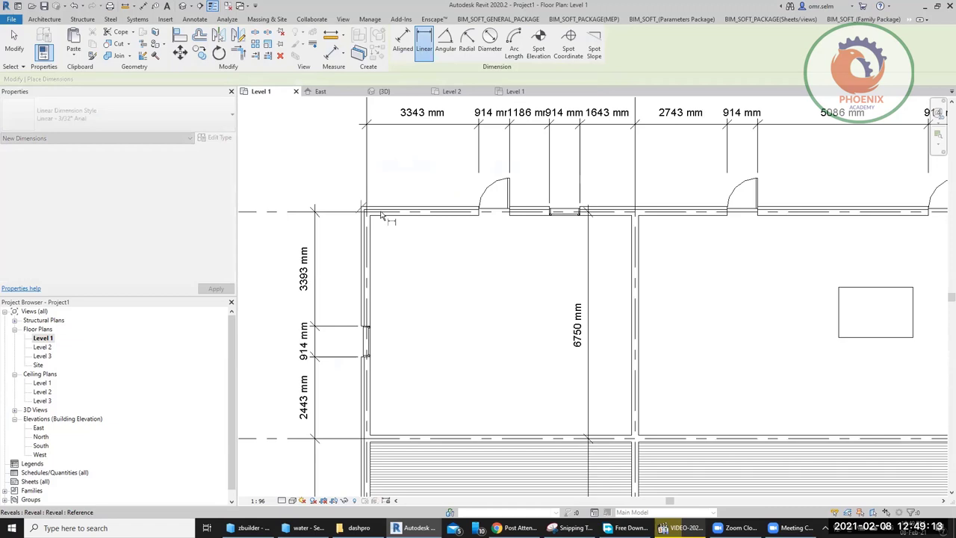
left_click(634, 212)
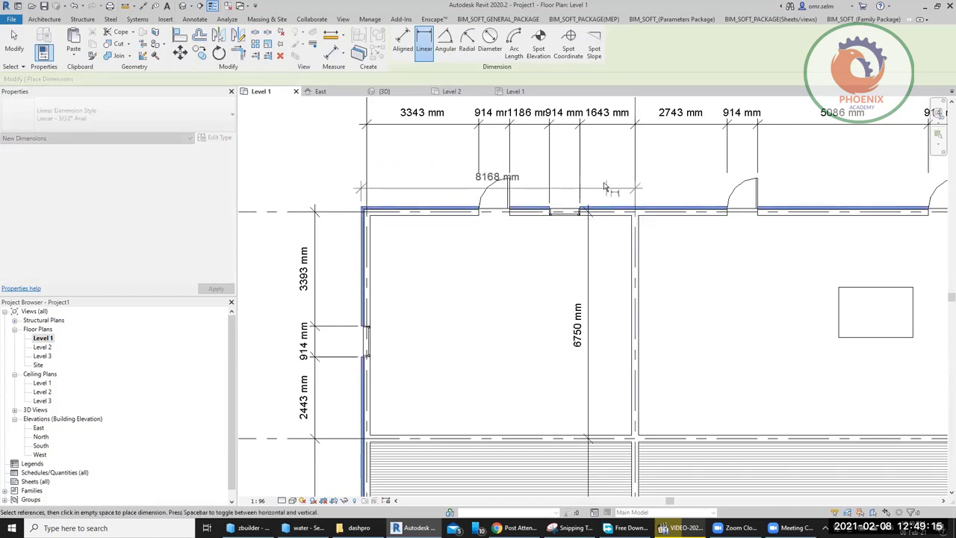
left_click(618, 165)
Add a 270 mm linear dimension from the window edge to the left wall face
scroll(617, 166, "down", 3)
scroll(433, 265, "up", 4)
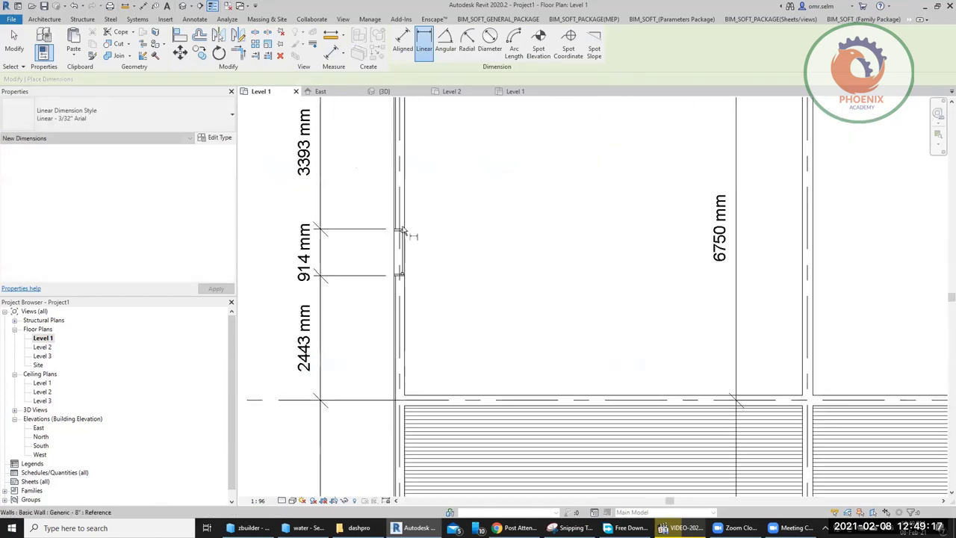
scroll(400, 236, "down", 2)
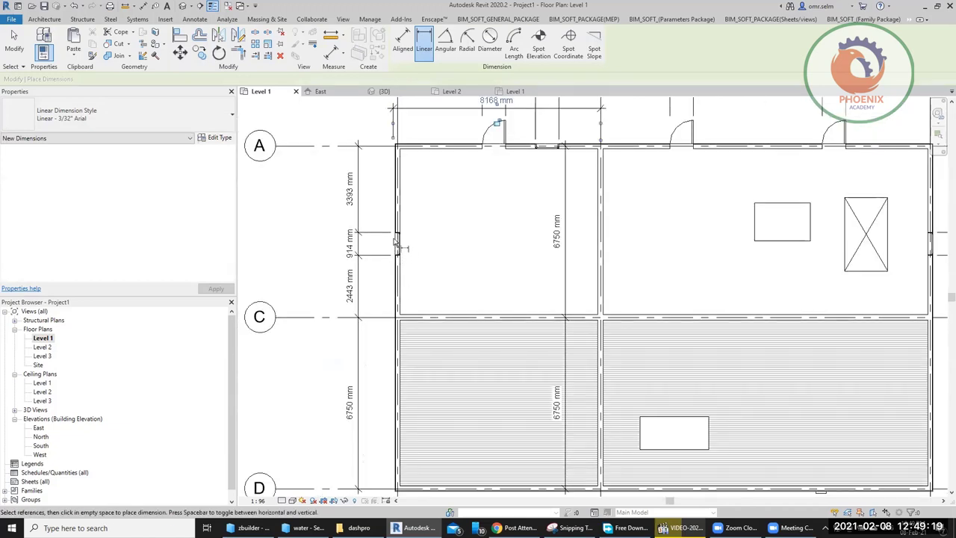
scroll(389, 232, "up", 3)
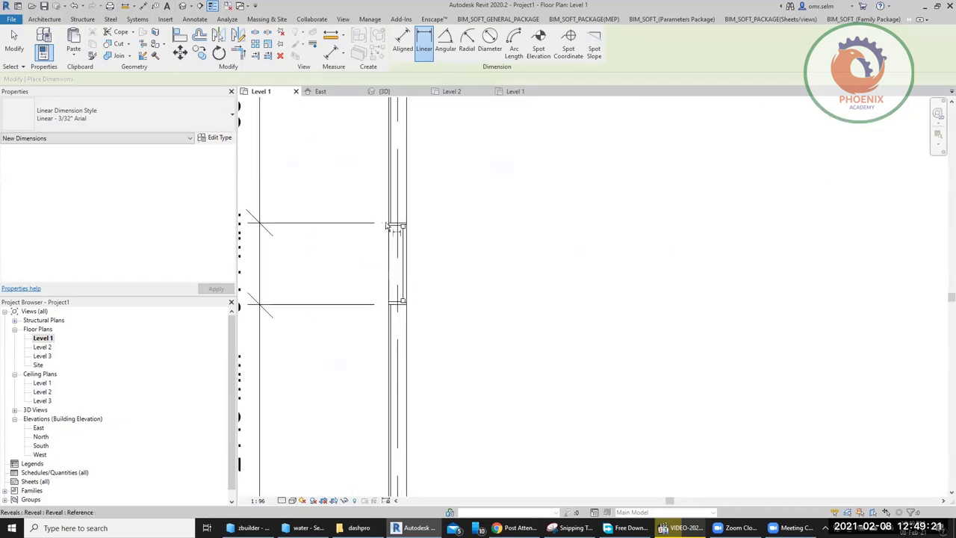
left_click(407, 236)
left_click(416, 235)
scroll(422, 240, "down", 1)
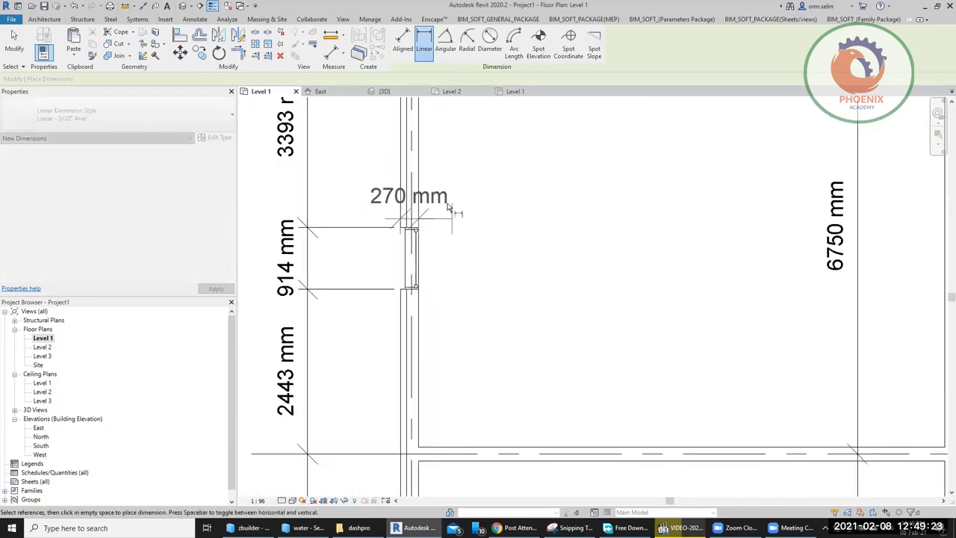
left_click(445, 167)
scroll(410, 190, "down", 2)
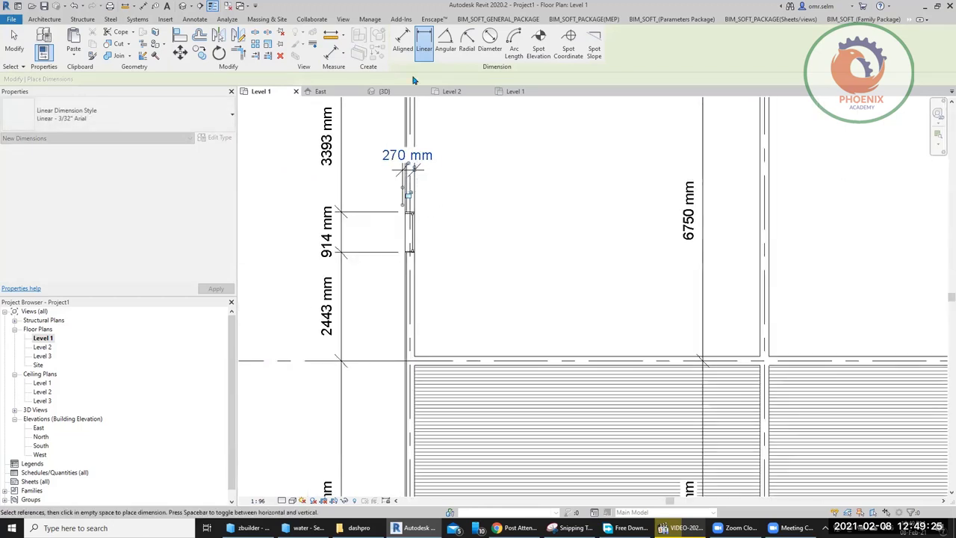
Add 90.00° angular dimensions at the left/middle wall corner and the small rectangle's corner
left_click(445, 45)
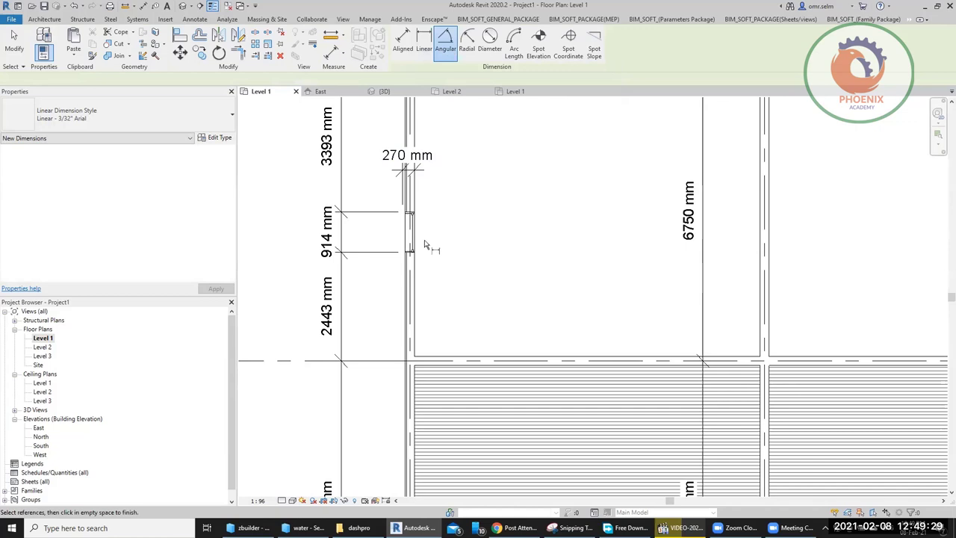
left_click(411, 295)
left_click(437, 329)
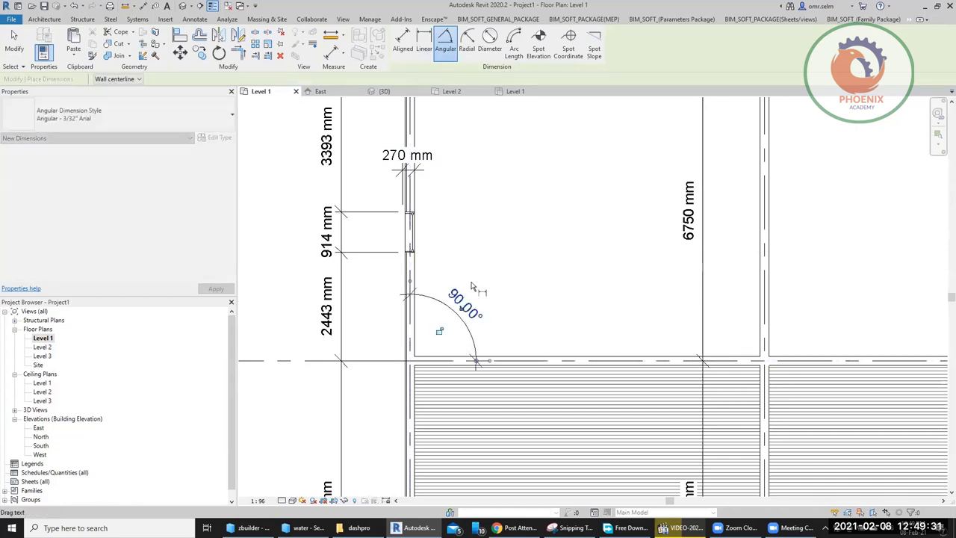
scroll(483, 258, "down", 3)
scroll(661, 241, "up", 3)
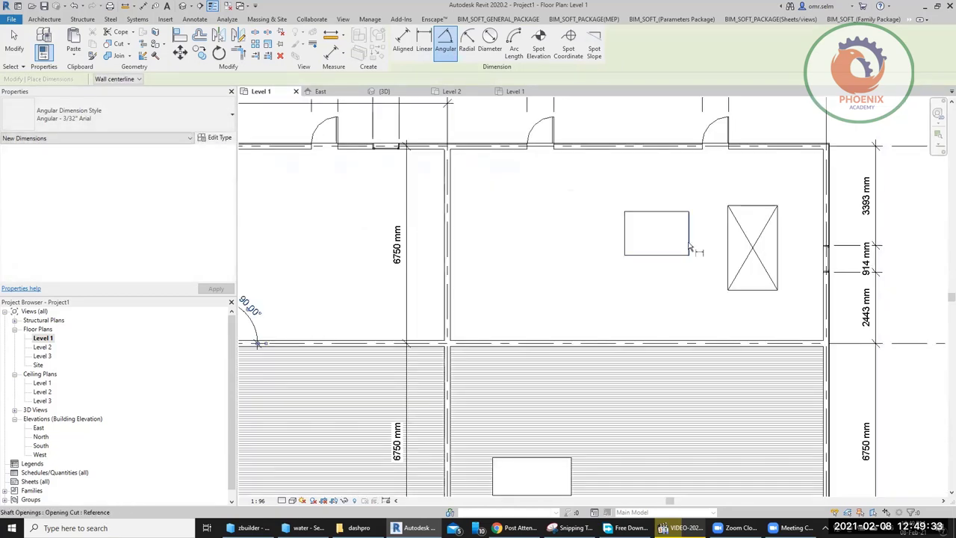
scroll(667, 240, "up", 3)
left_click(668, 241)
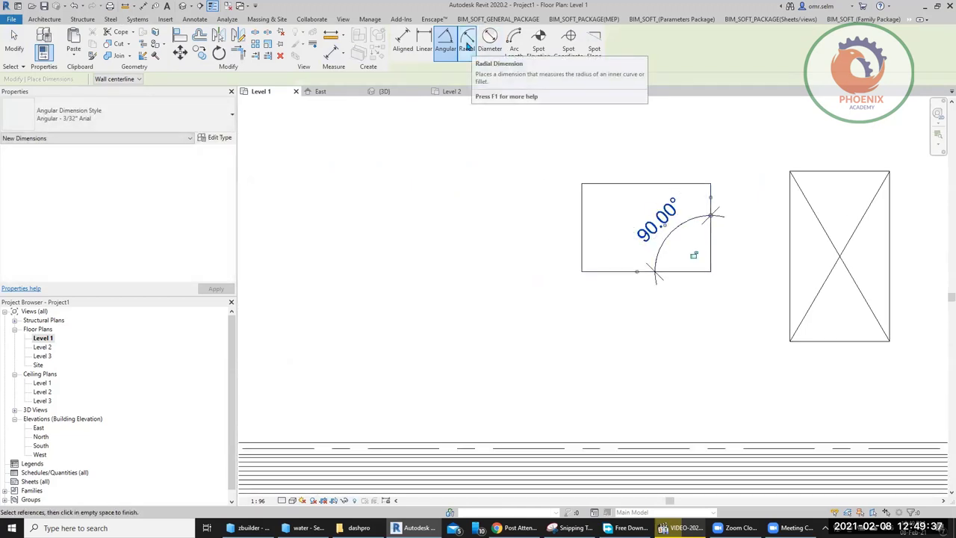
Draw a circular wall centred on the grid C/4 intersection
left_click(44, 19)
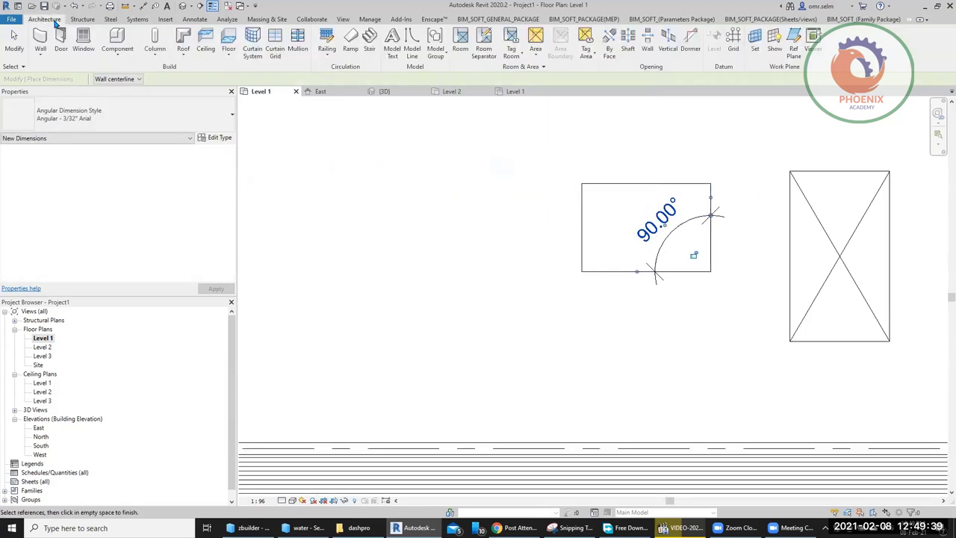
left_click(40, 54)
left_click(56, 69)
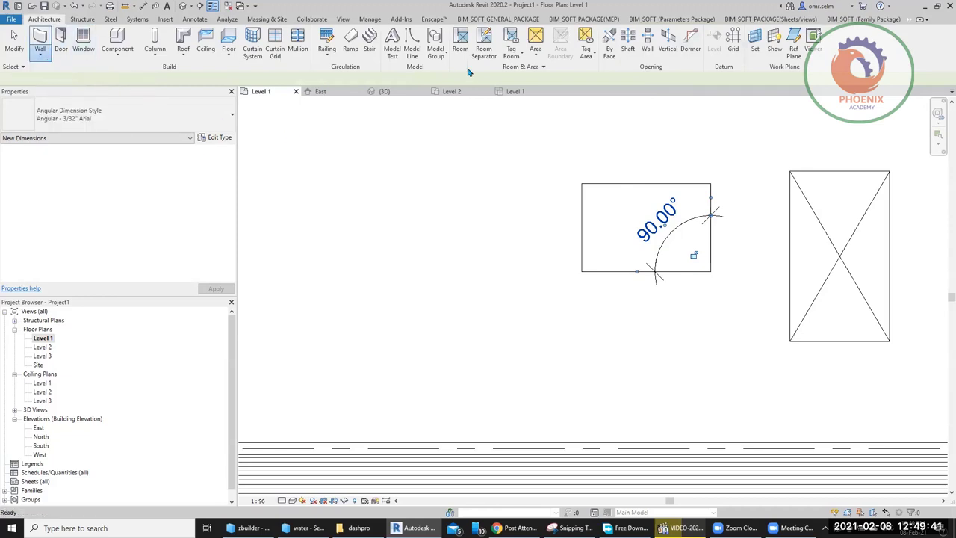
left_click(442, 33)
scroll(441, 180, "down", 3)
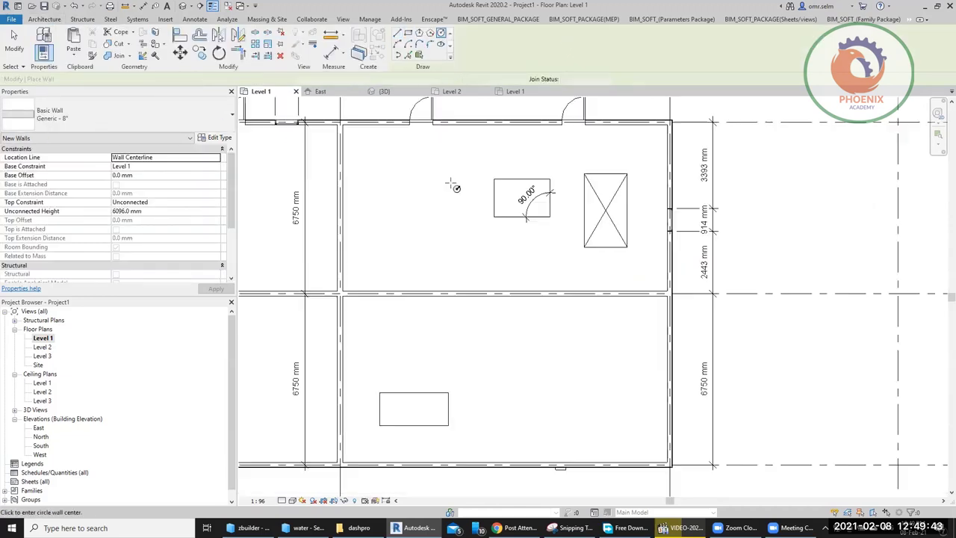
middle_click_drag(770, 267, 536, 249)
left_click(664, 275)
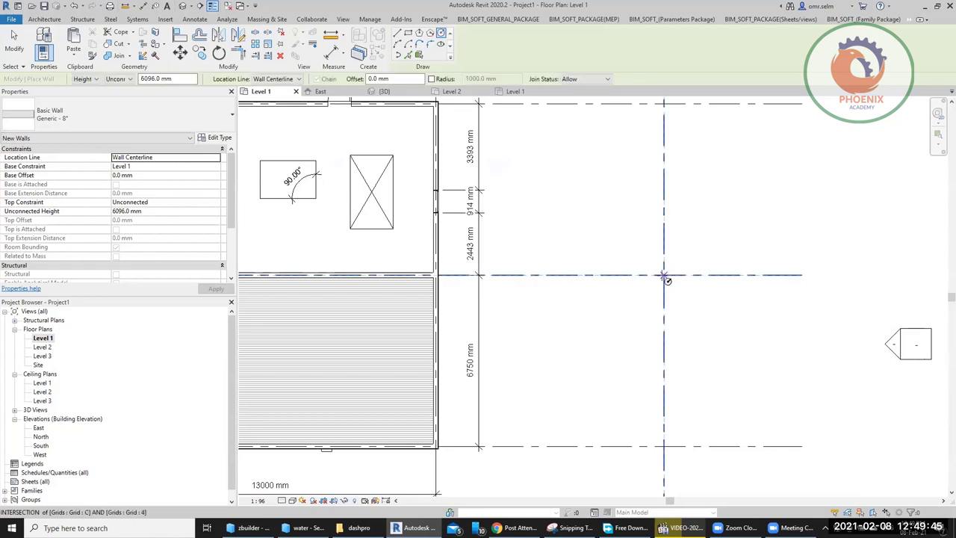
left_click(723, 277)
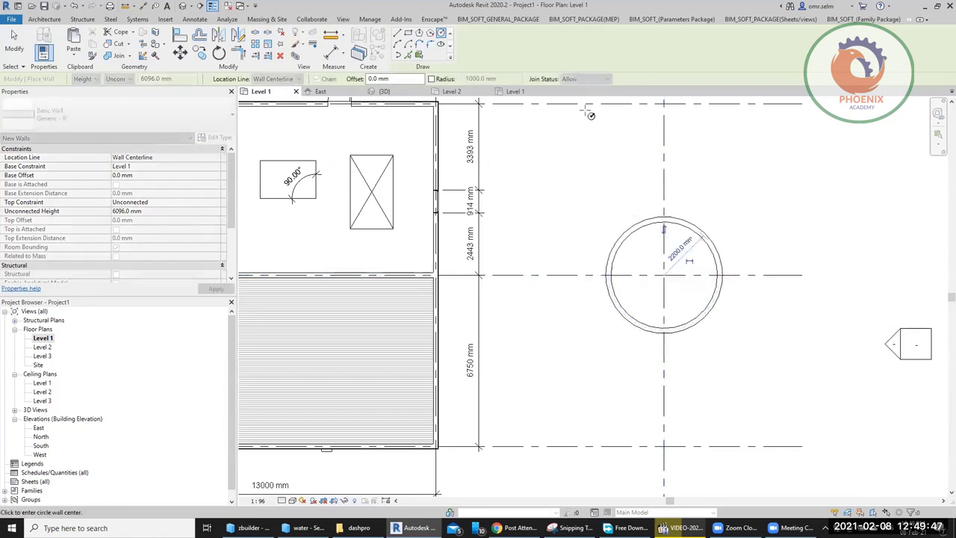
scroll(722, 276, "up", 2)
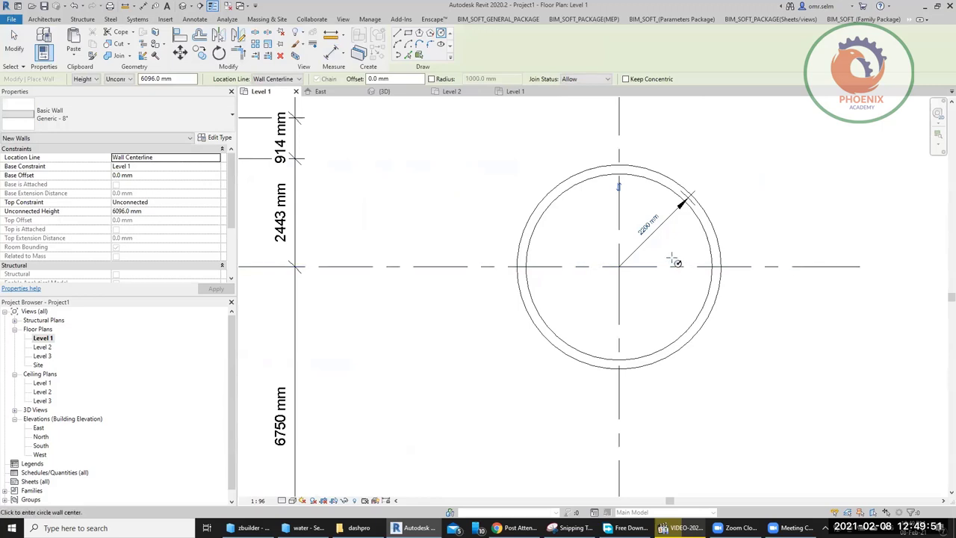
key("Escape")
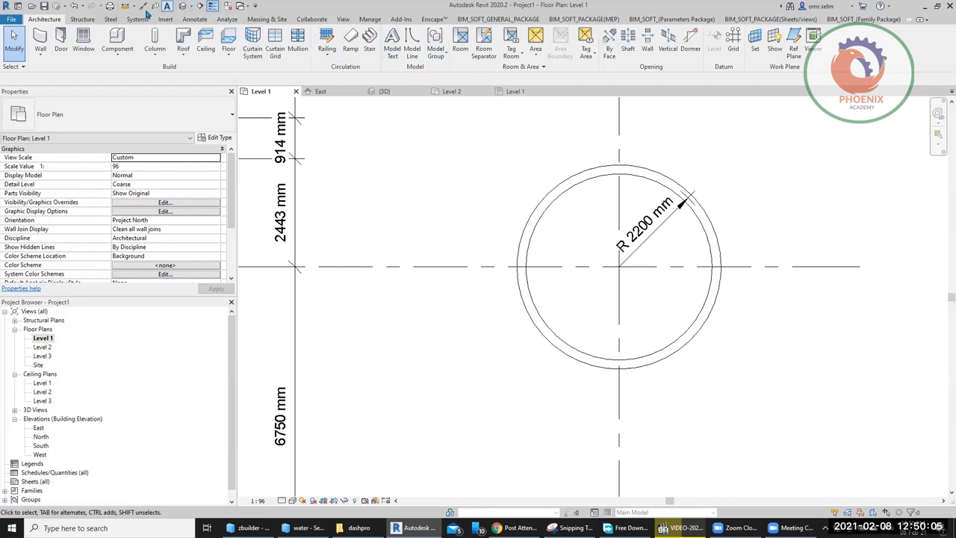
Add a second R 2200 mm radial dimension and a ø 4400 mm diameter dimension to the circular wall
left_click(142, 7)
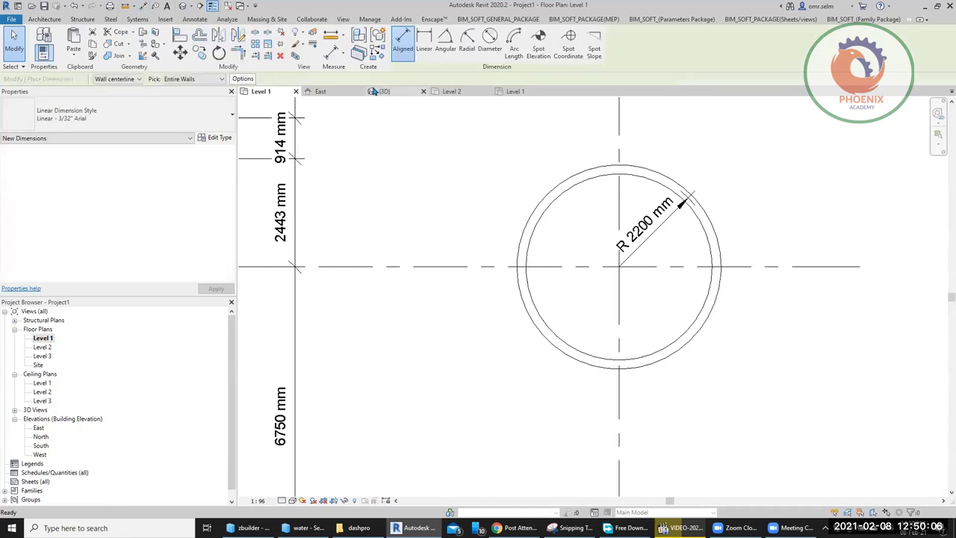
left_click(467, 41)
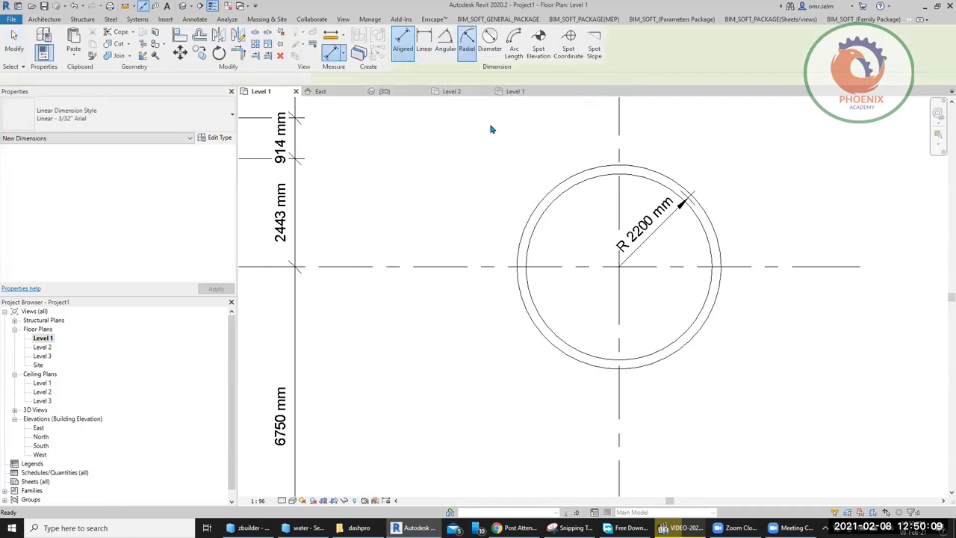
left_click(541, 215)
scroll(583, 254, "up", 3)
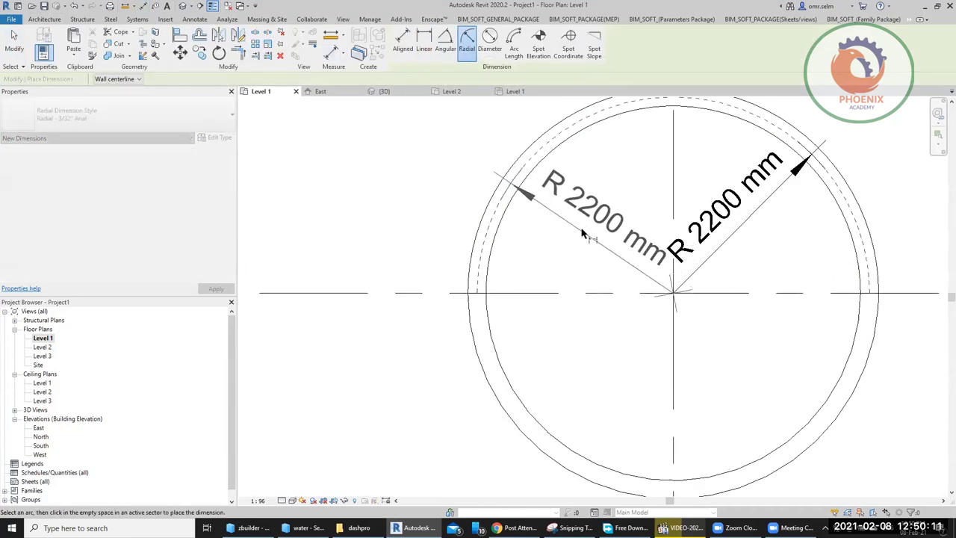
left_click(583, 230)
key("d")
key("d")
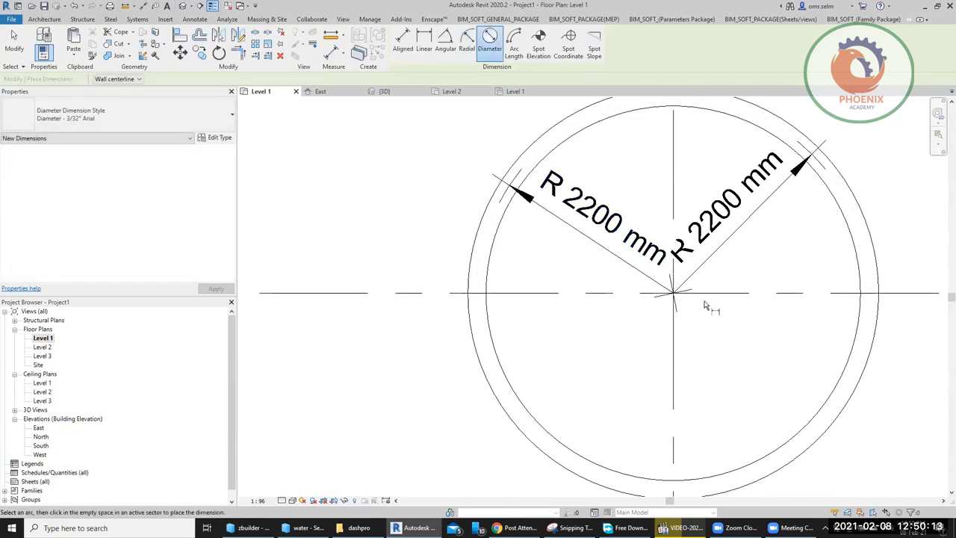
left_click(822, 402)
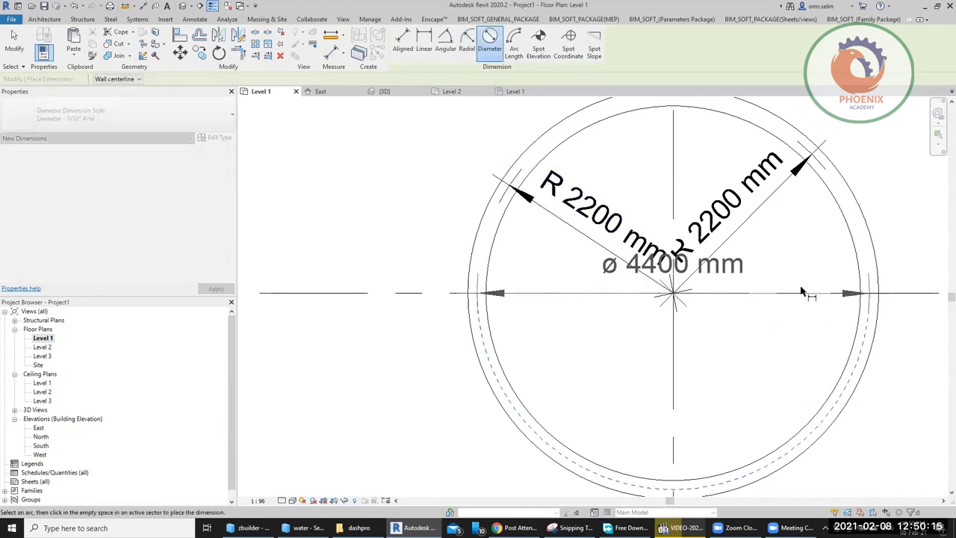
left_click(783, 270)
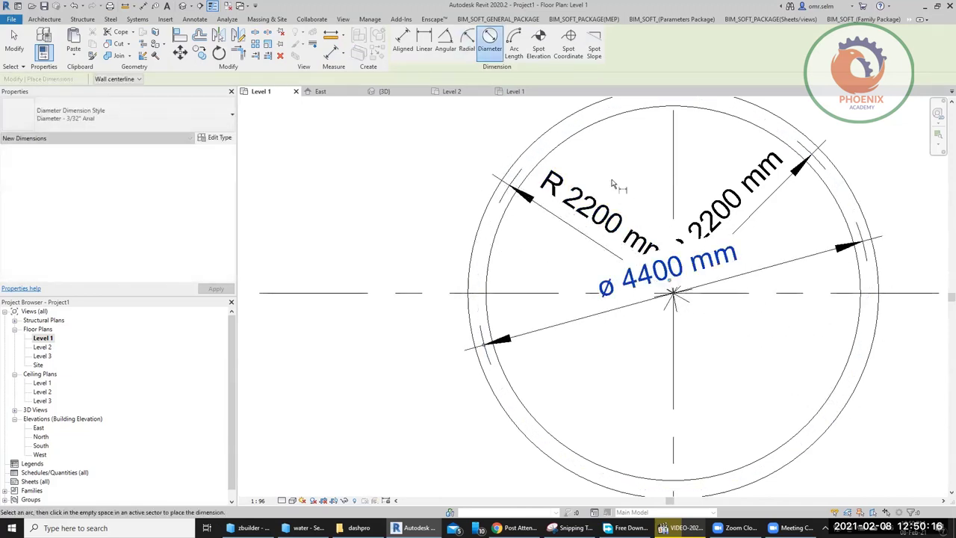
Try an arc length dimension on the circular wall, then cancel it
left_click(514, 49)
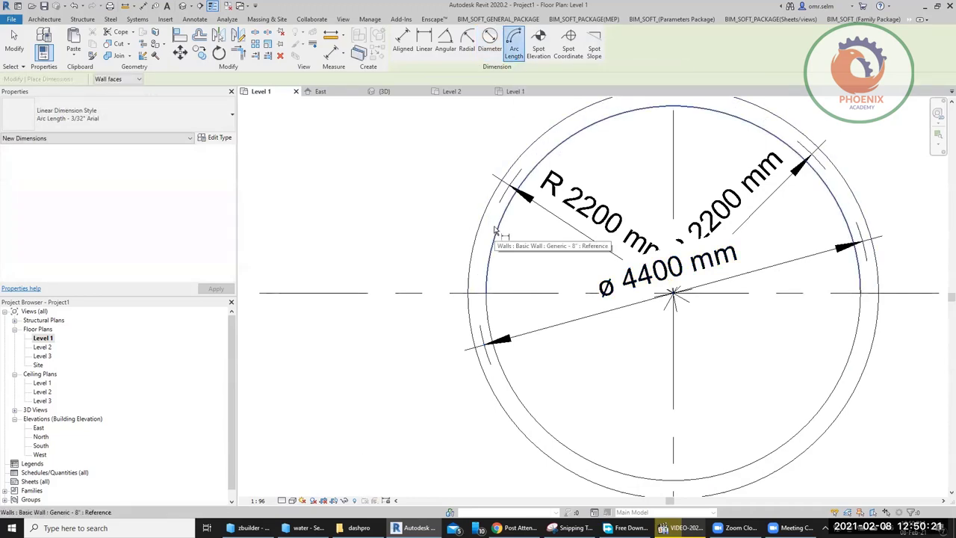
left_click(495, 230)
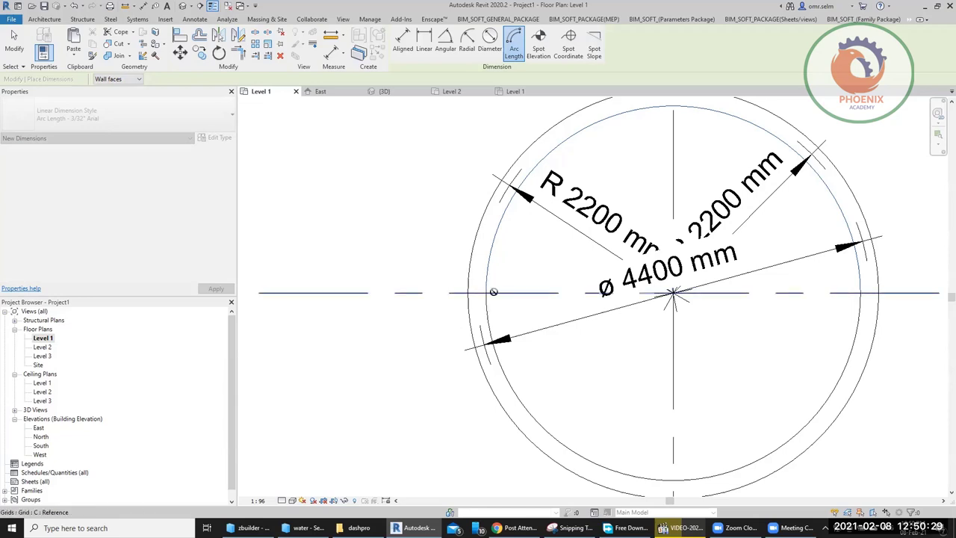
scroll(495, 290, "down", 2)
scroll(553, 374, "up", 2)
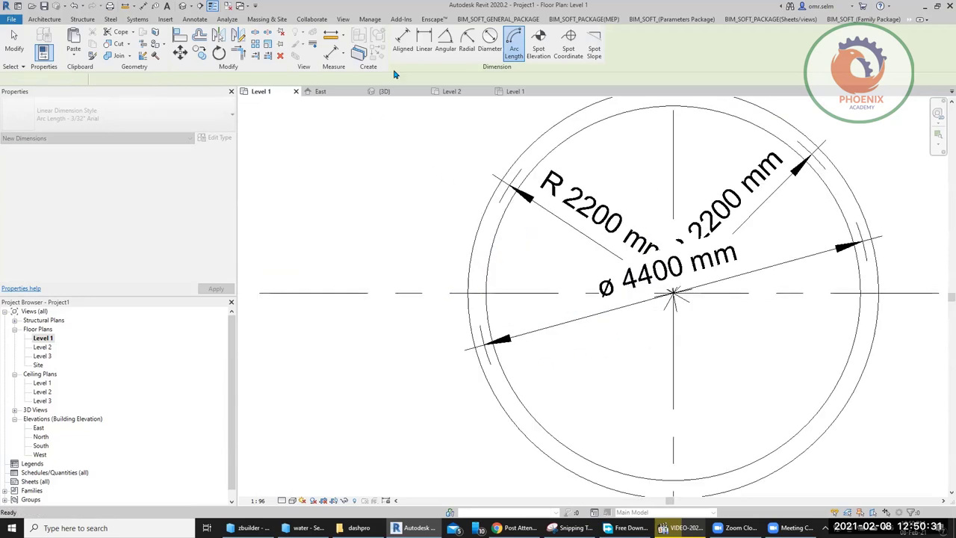
key("Escape")
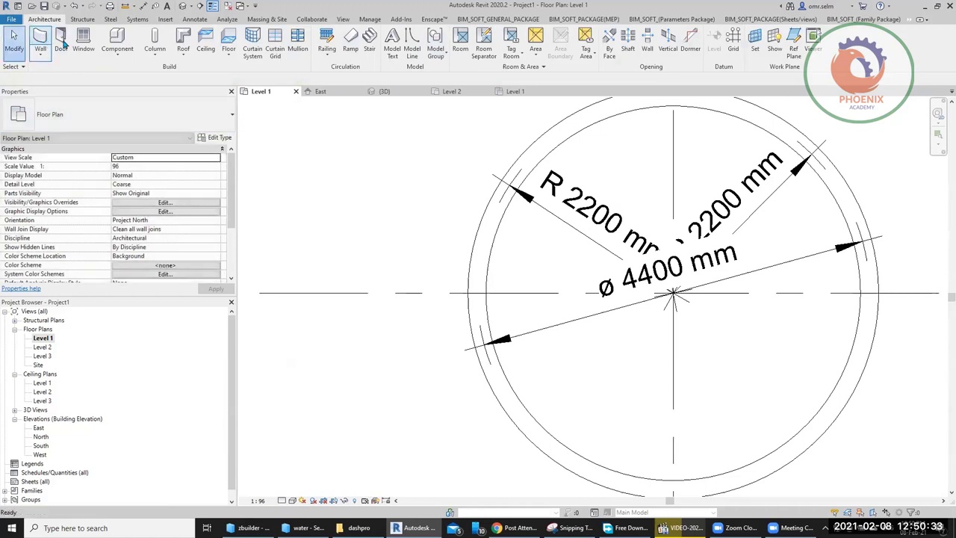
Draw a start-end-radius arc wall left of the circular wall using WA
key("w")
key("a")
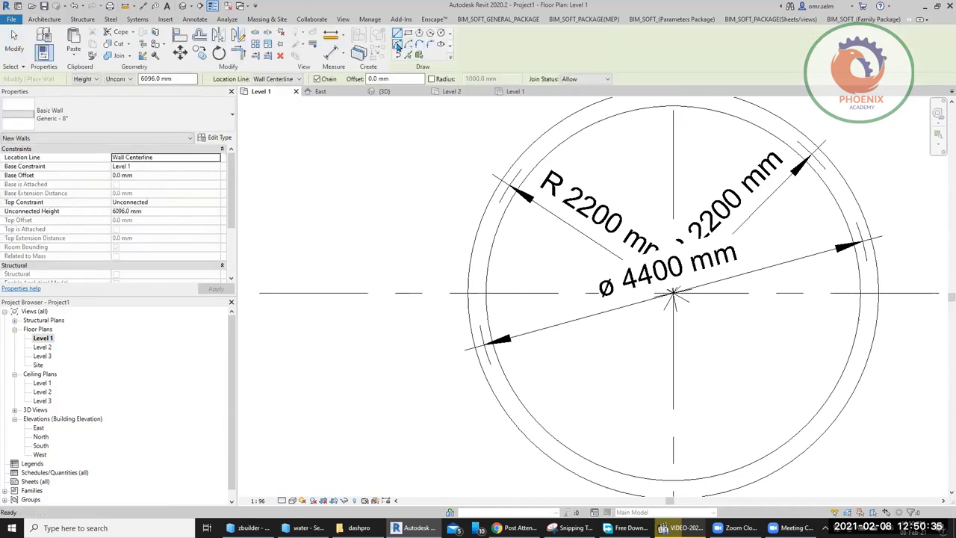
left_click(321, 193)
left_click(321, 428)
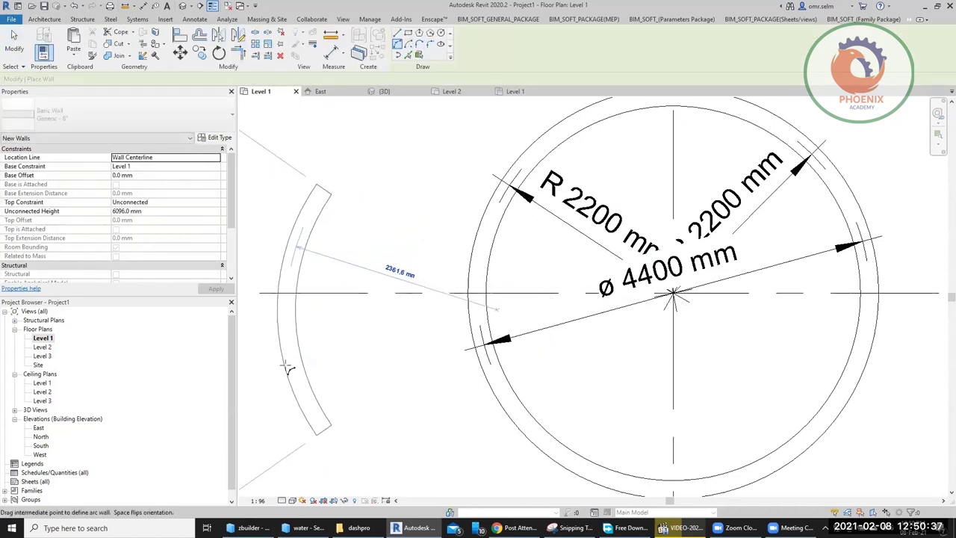
left_click(285, 362)
key("Escape")
key("Escape")
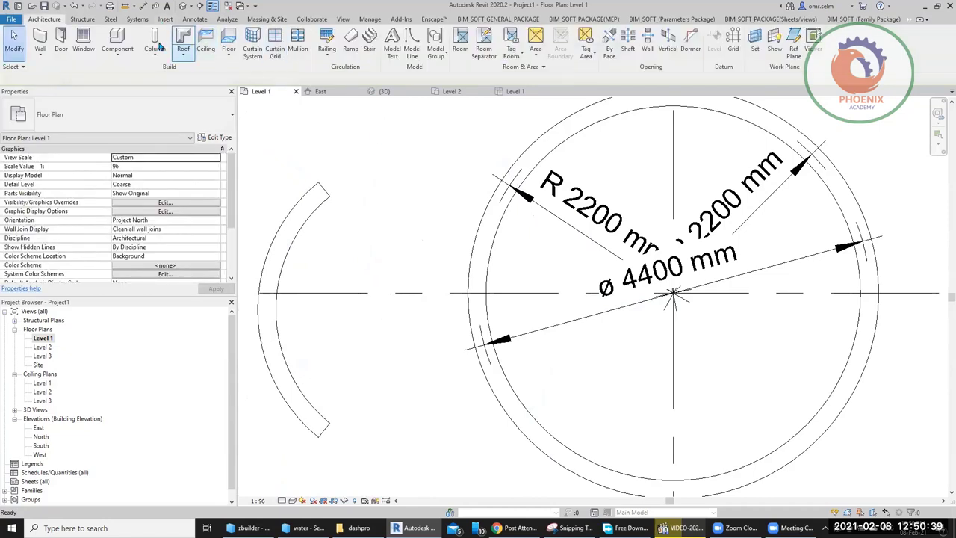
Dimension the curved wall with a 2911 mm arc length dimension
left_click(144, 6)
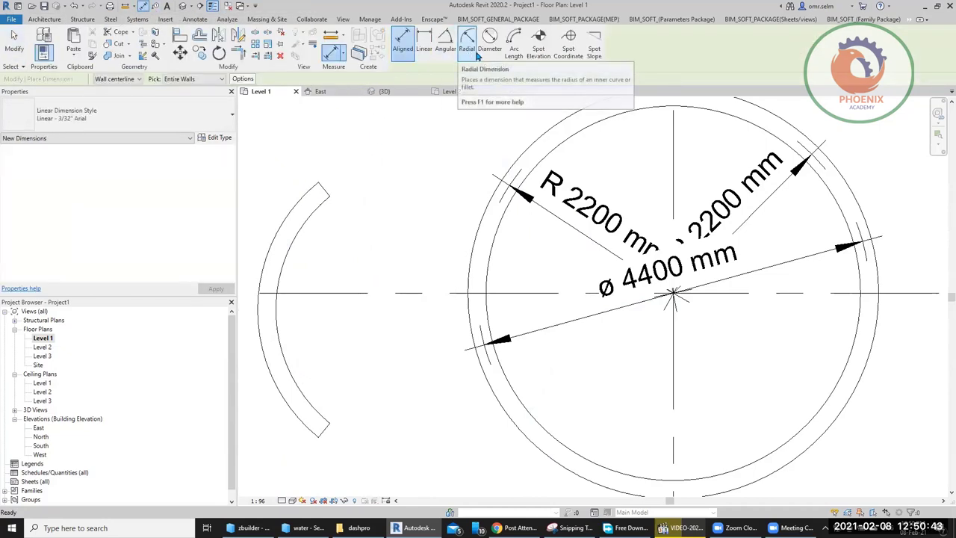
left_click(514, 51)
left_click(301, 239)
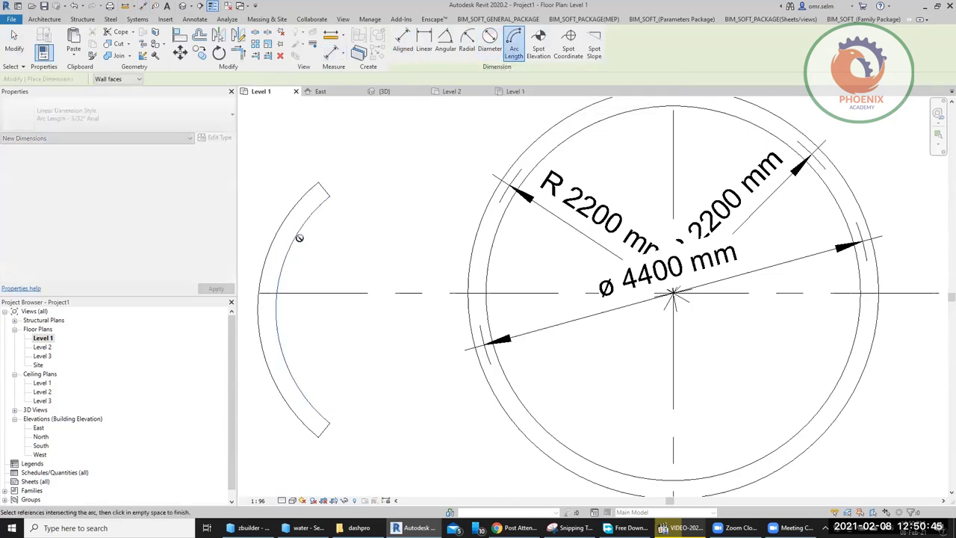
left_click(329, 198)
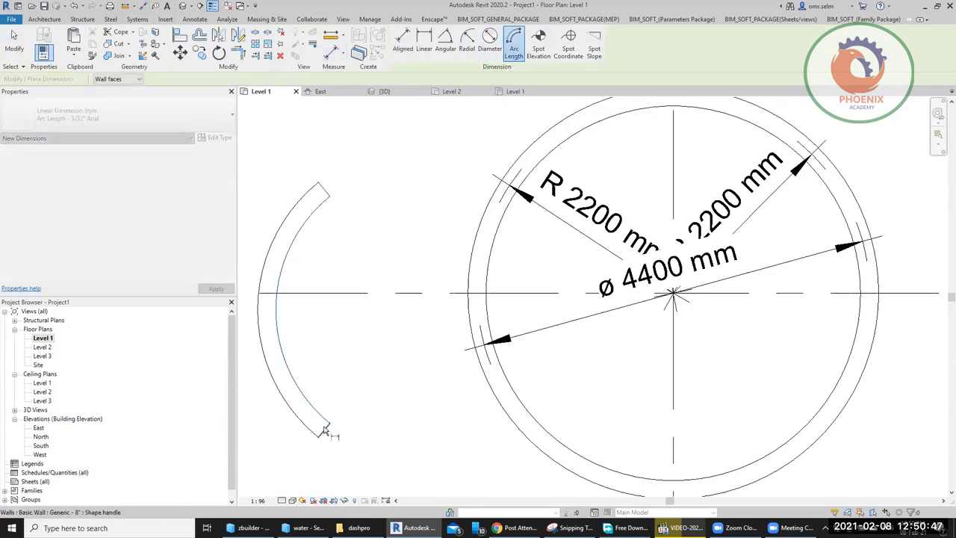
left_click(321, 432)
left_click(346, 359)
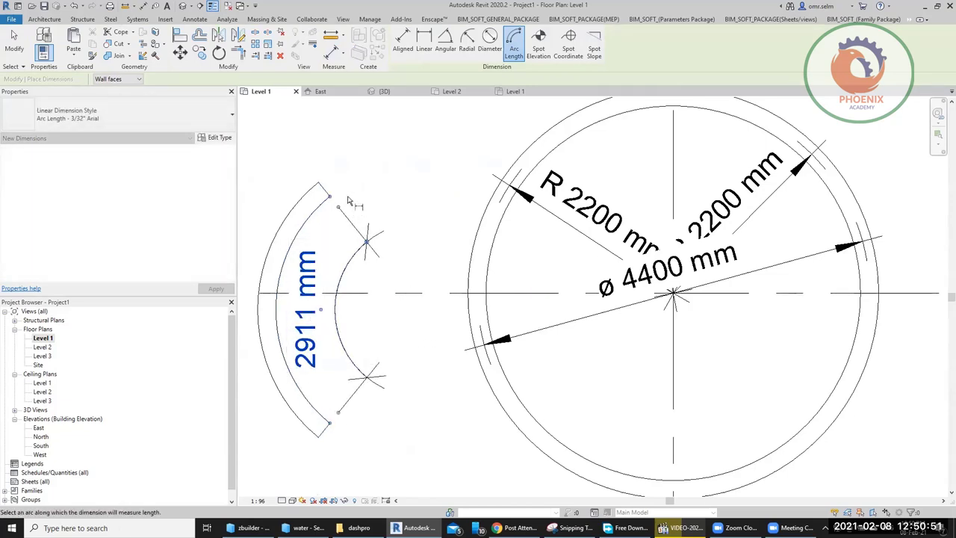
left_click(539, 44)
Place a 0 mm spot elevation on the floor of the upper room
scroll(683, 275, "down", 2)
scroll(673, 284, "down", 2)
scroll(437, 246, "up", 3)
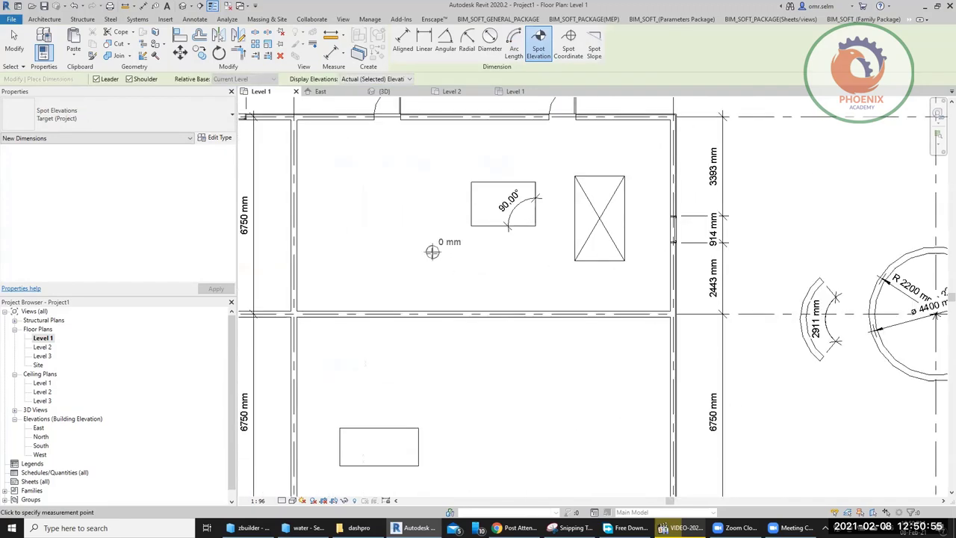
scroll(396, 249, "up", 2)
scroll(395, 249, "up", 1)
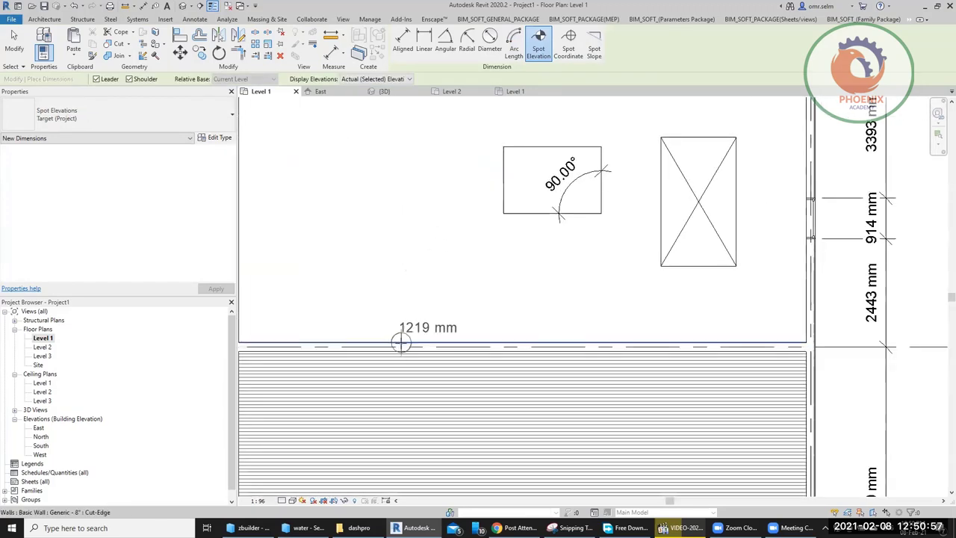
scroll(331, 273, "down", 2)
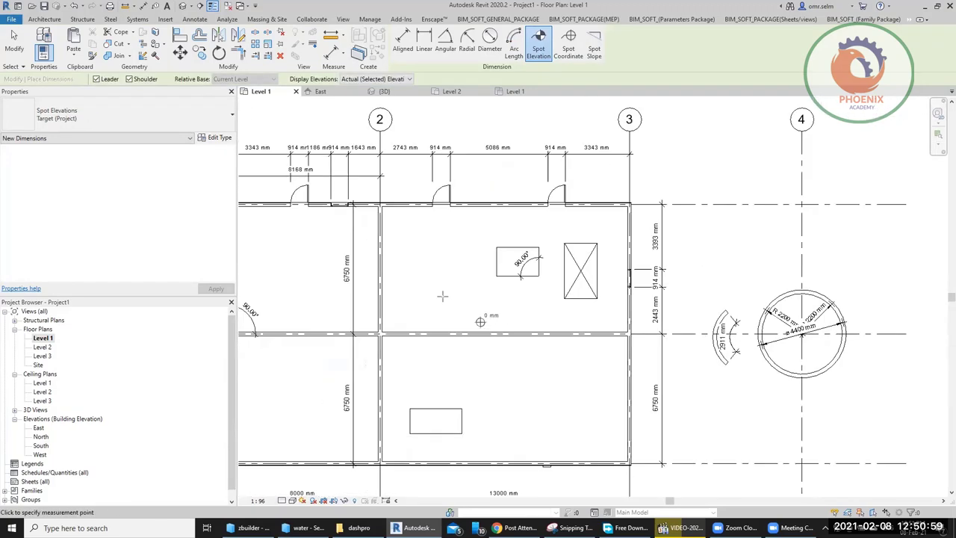
scroll(410, 244, "up", 2)
left_click(446, 241)
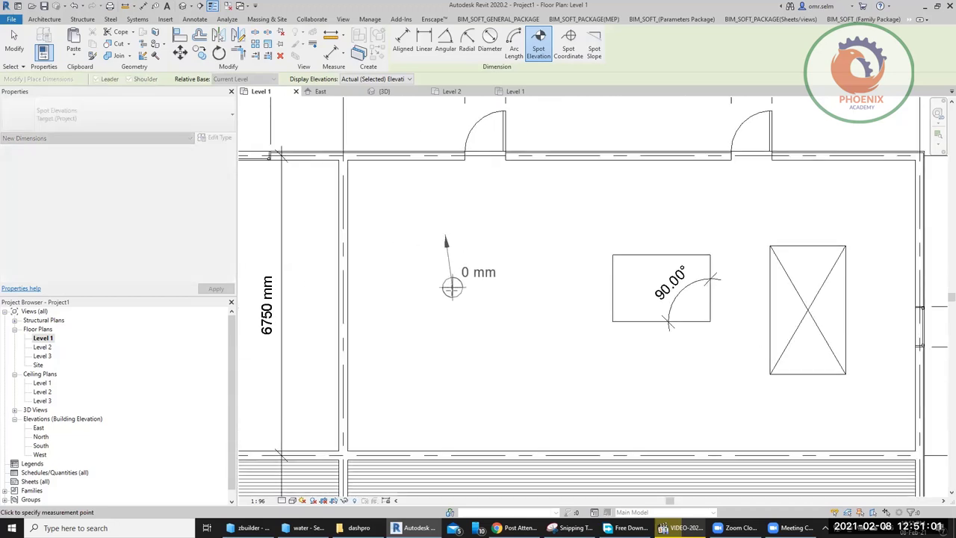
left_click(517, 290)
Add spot coordinates at the top-right (N 11346 mm) and bottom-right (N -1950 mm) wall corners
left_click(569, 41)
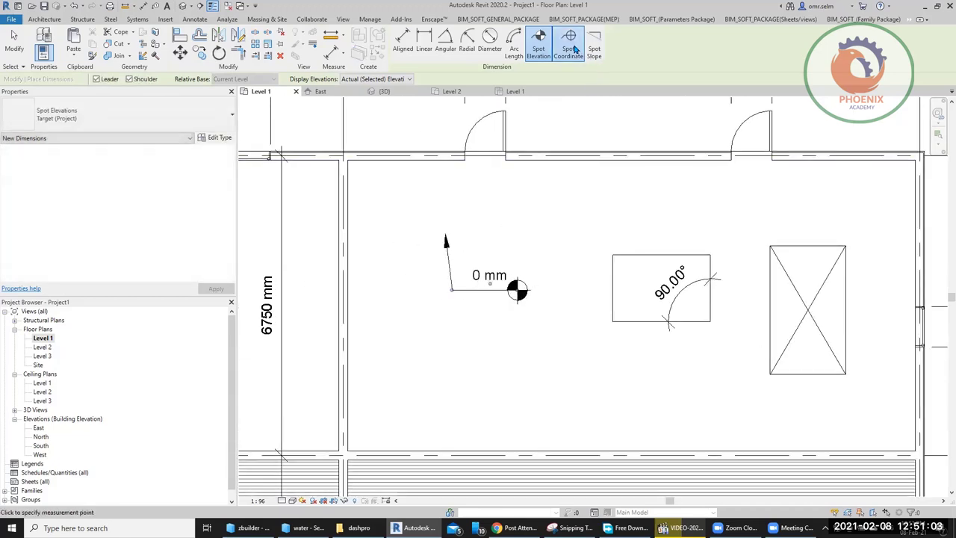
scroll(518, 154, "down", 1)
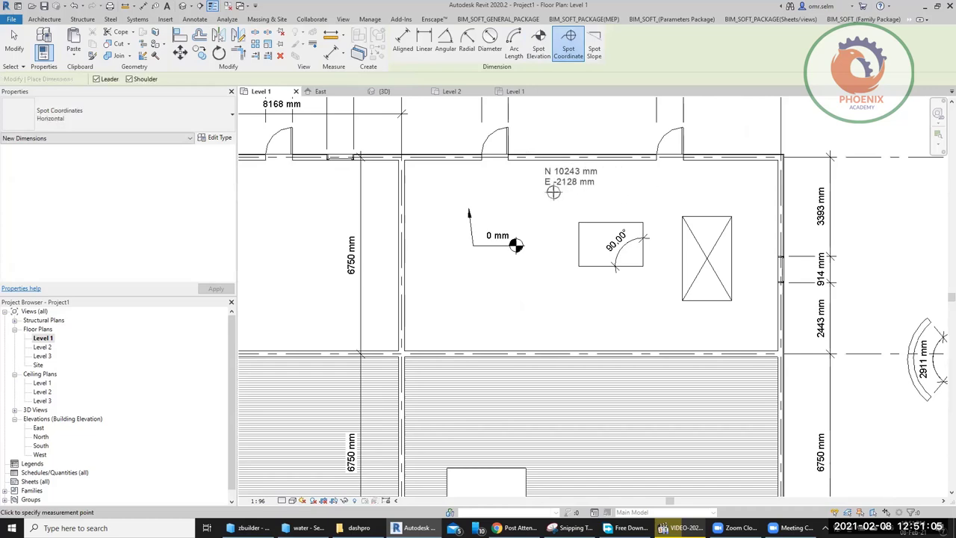
left_click(780, 156)
left_click(798, 124)
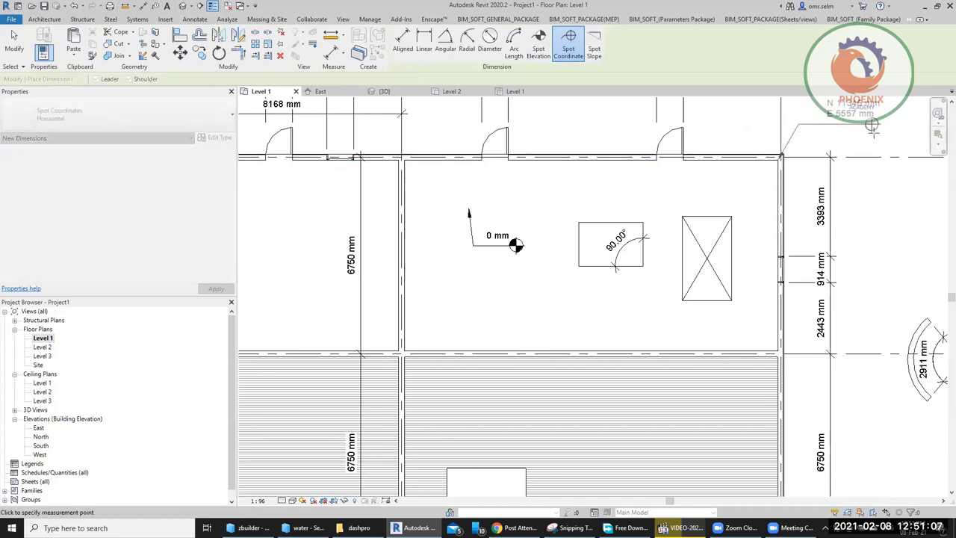
left_click(874, 125)
left_click(565, 44)
scroll(561, 101, "down", 1)
scroll(560, 101, "down", 1)
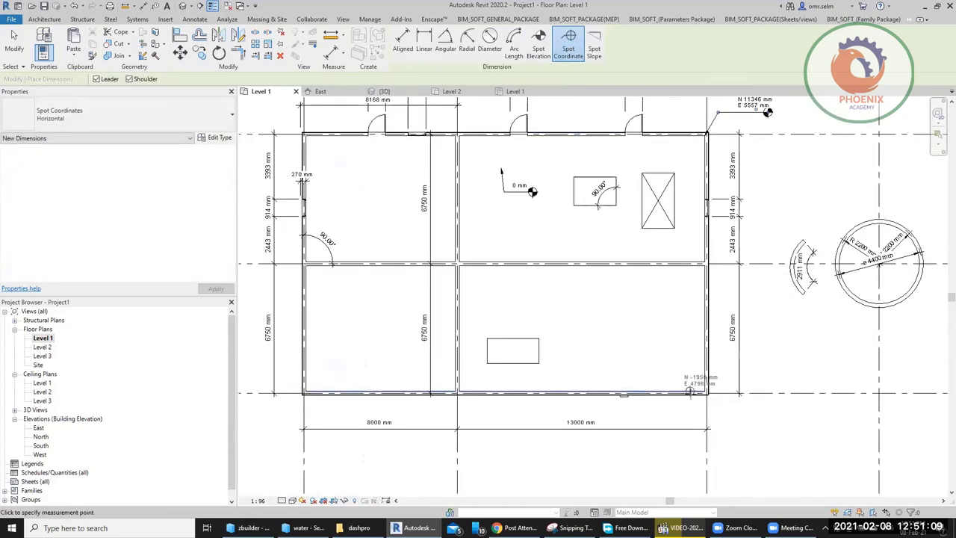
left_click(709, 390)
left_click(733, 432)
left_click(798, 433)
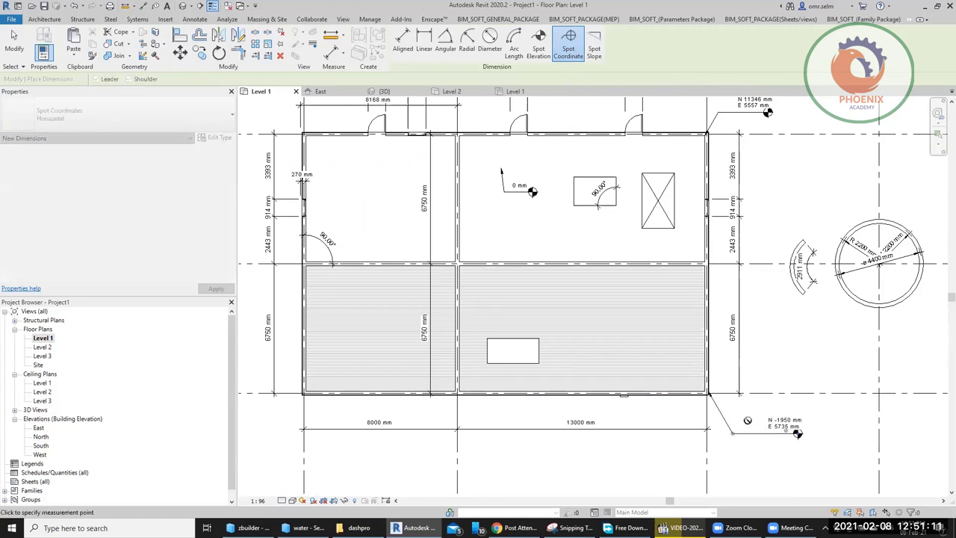
Sketch a short ramp run east of the building, finish it, and deselect it
left_click(595, 48)
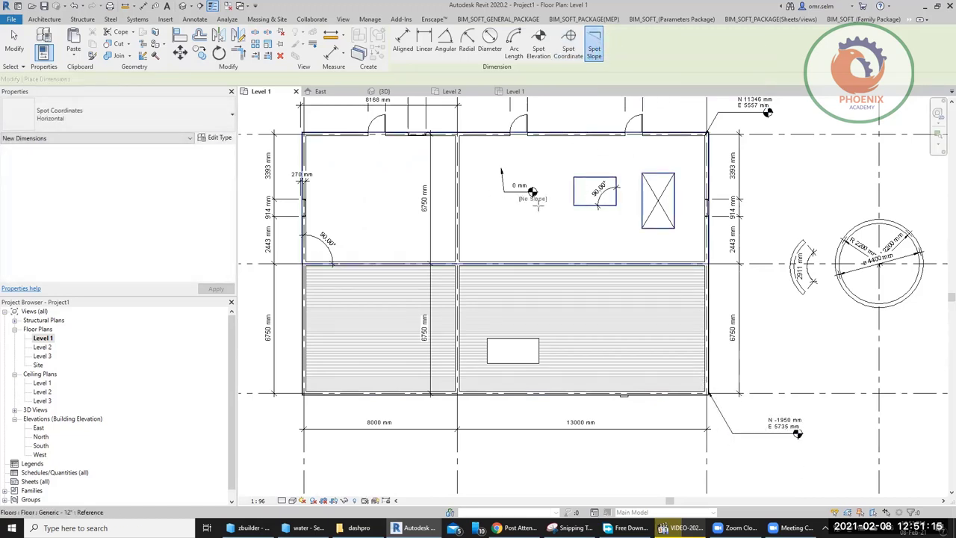
scroll(514, 213, "up", 3)
scroll(523, 232, "down", 2)
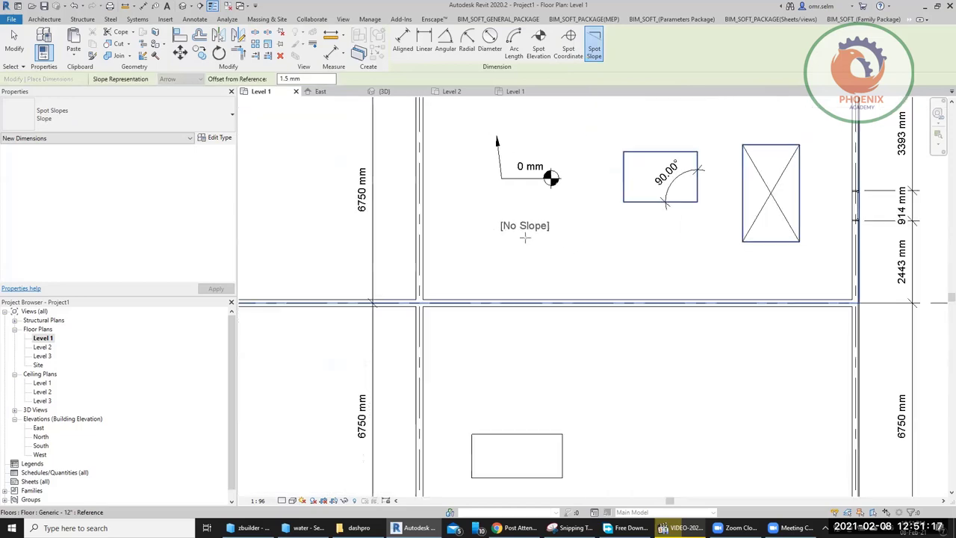
scroll(523, 235, "down", 1)
left_click(44, 19)
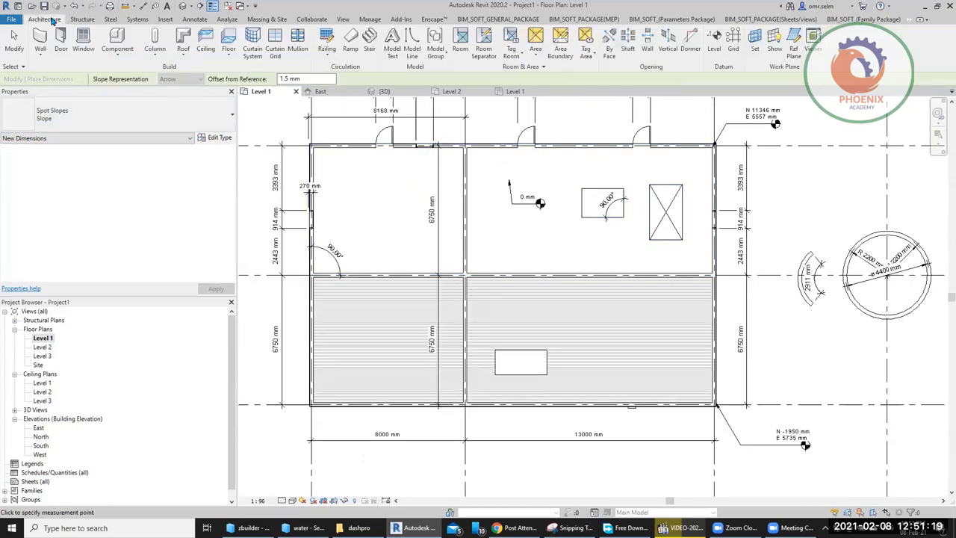
left_click(350, 43)
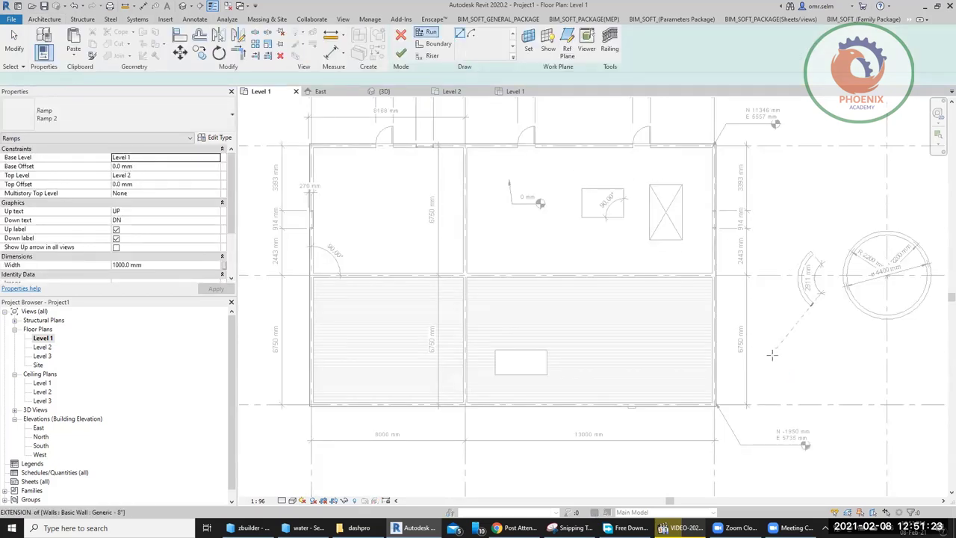
left_click(772, 340)
left_click(398, 55)
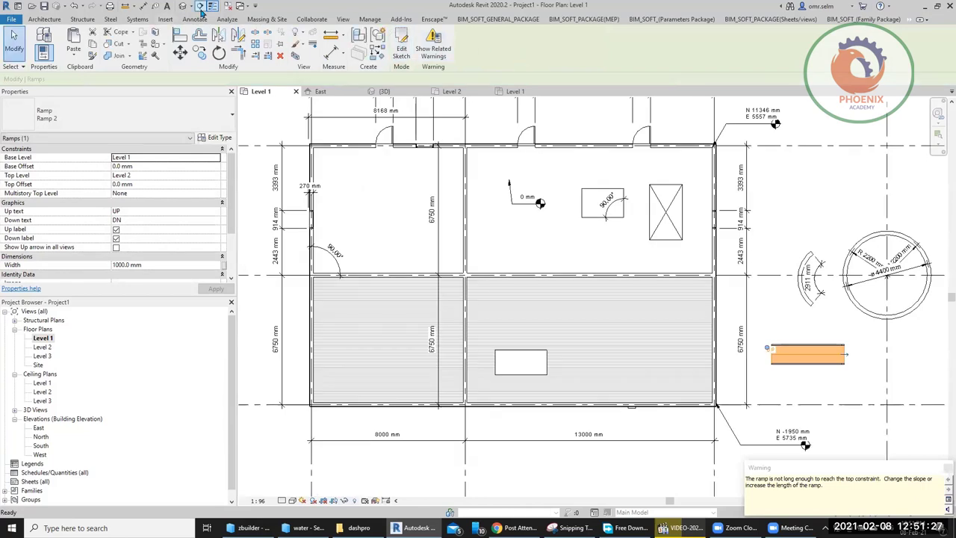
right_click(840, 353)
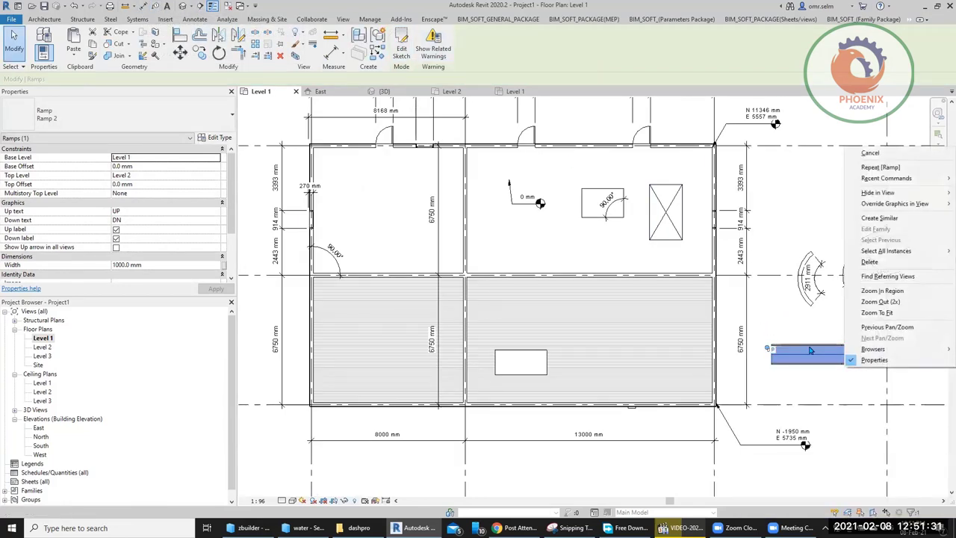
left_click(785, 333)
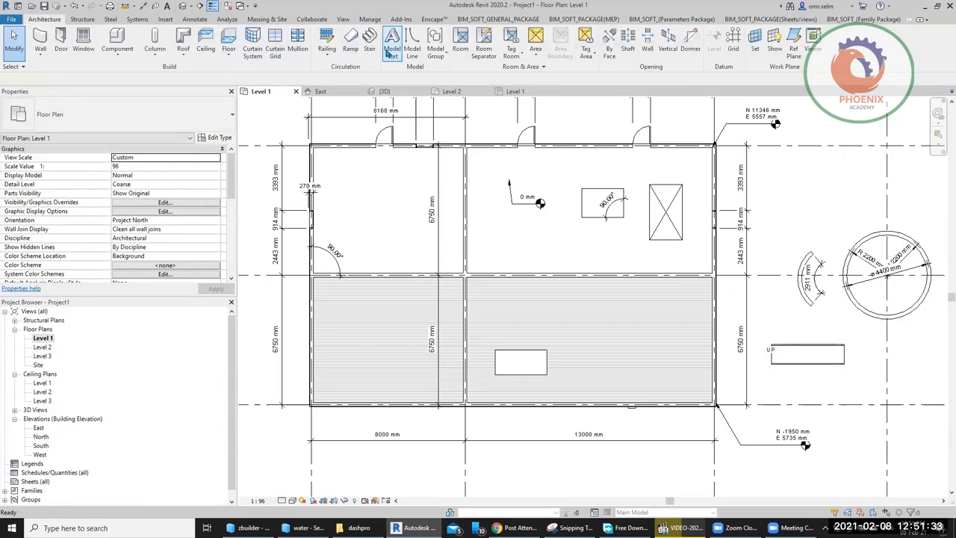
left_click(153, 7)
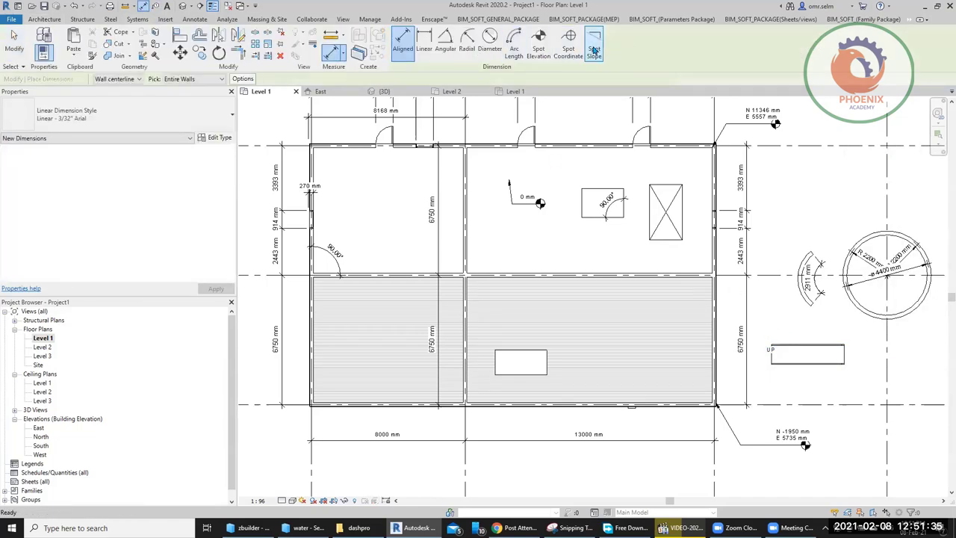
left_click(594, 47)
scroll(810, 359, "up", 4)
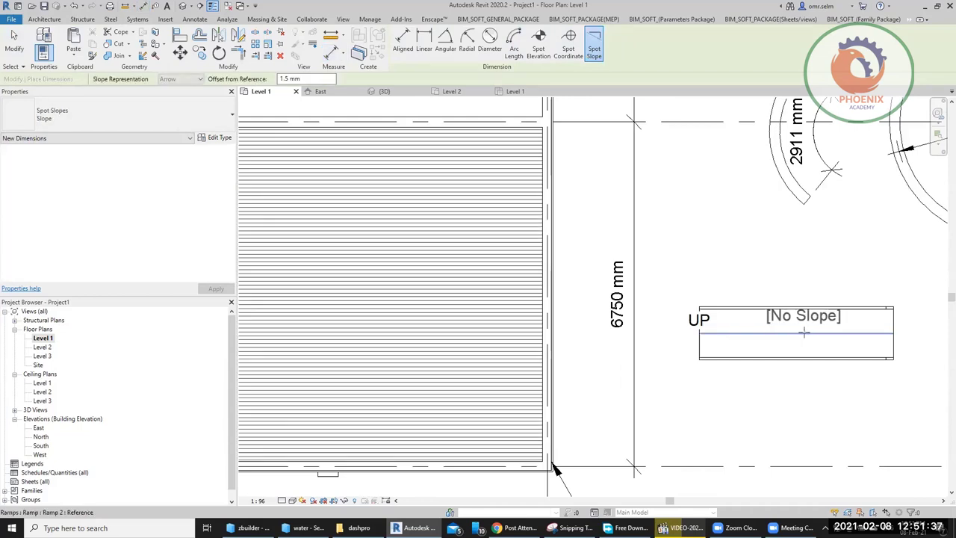
left_click(809, 336)
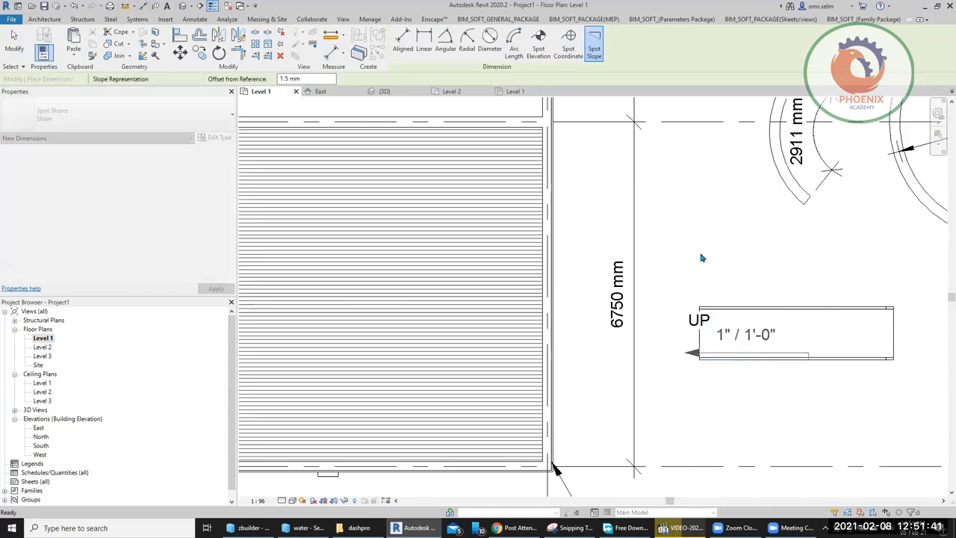
key("Escape")
key("Escape")
scroll(723, 240, "down", 3)
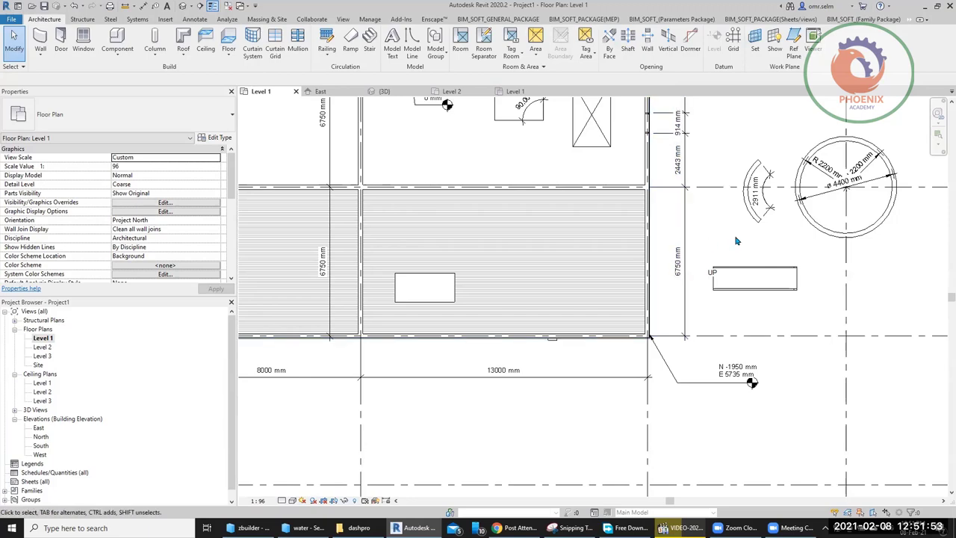
Create a vertical 9144 mm ramp left of the building and clear the selection
scroll(632, 302, "down", 2)
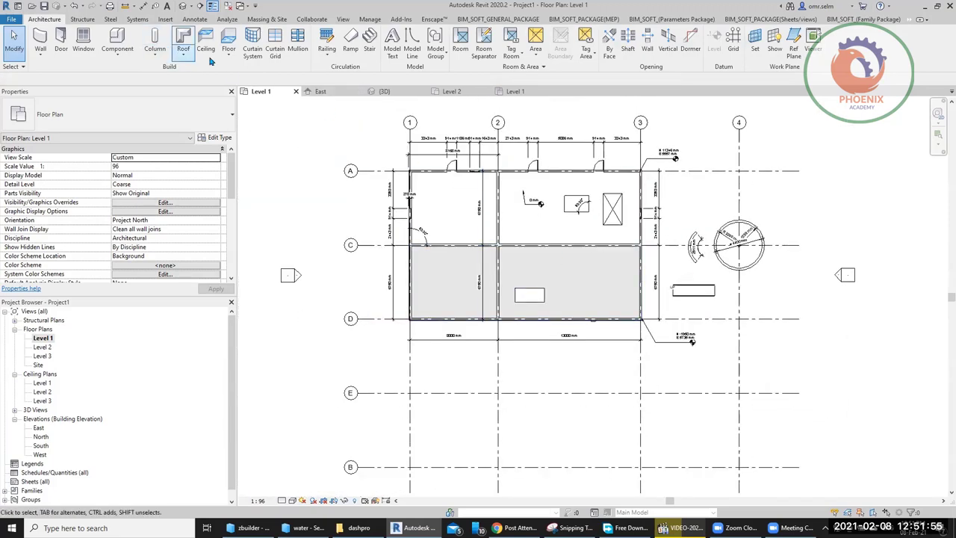
left_click(351, 43)
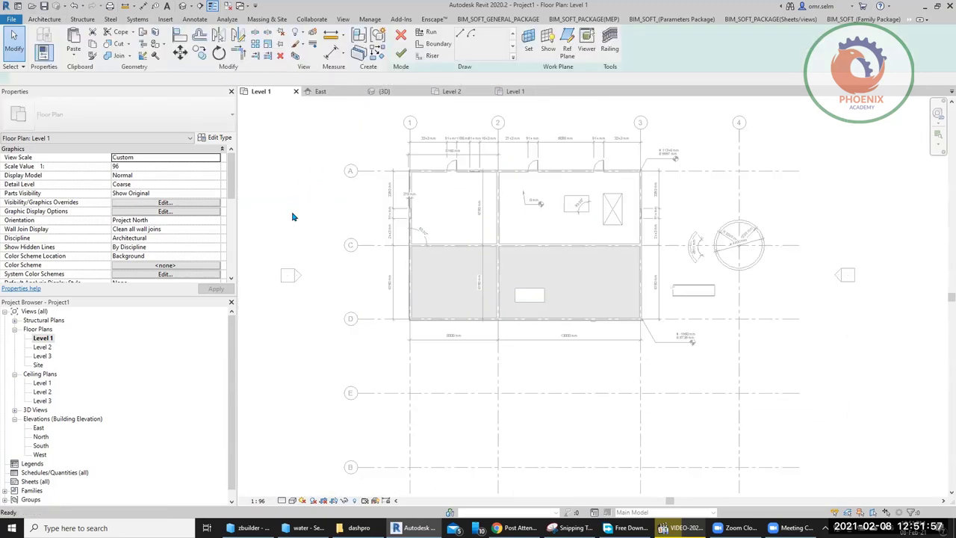
left_click(308, 253)
left_click(305, 153)
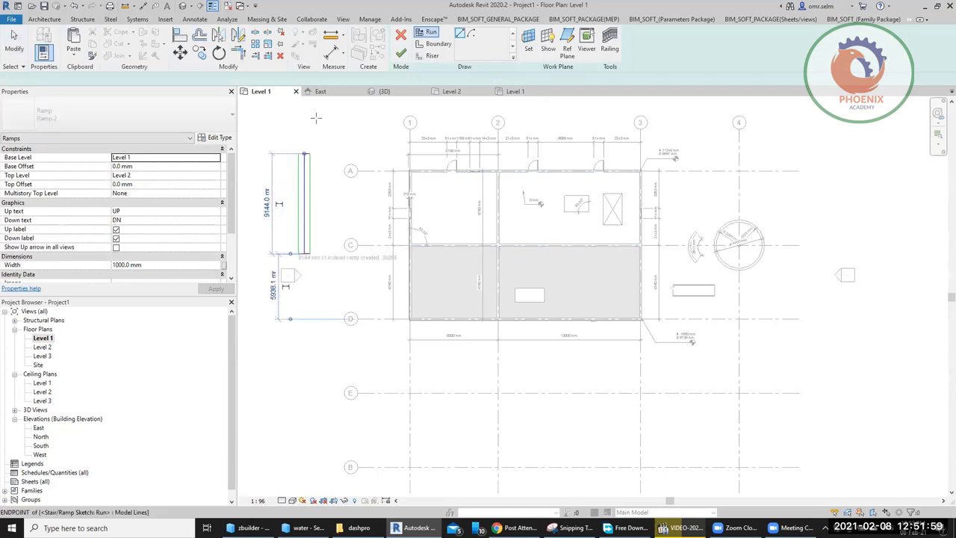
left_click(401, 52)
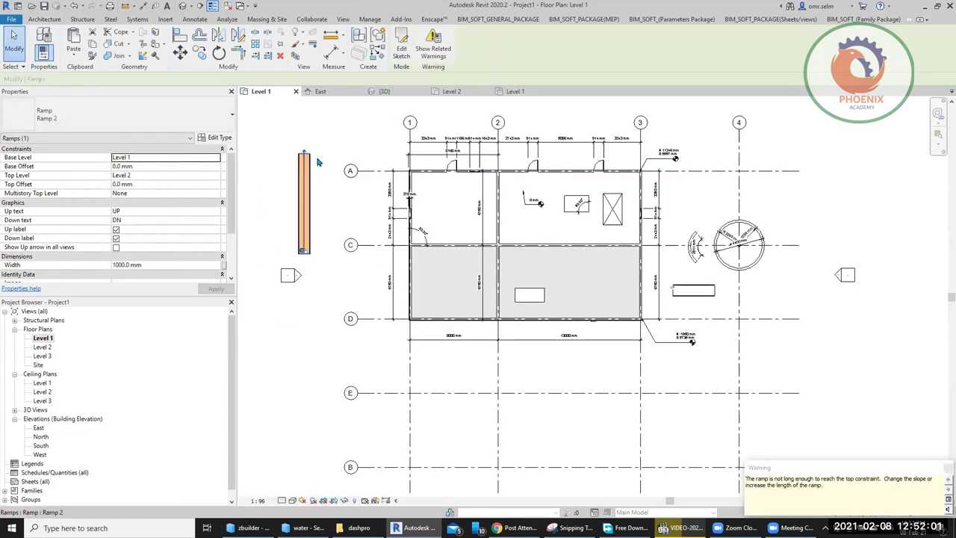
key("Escape")
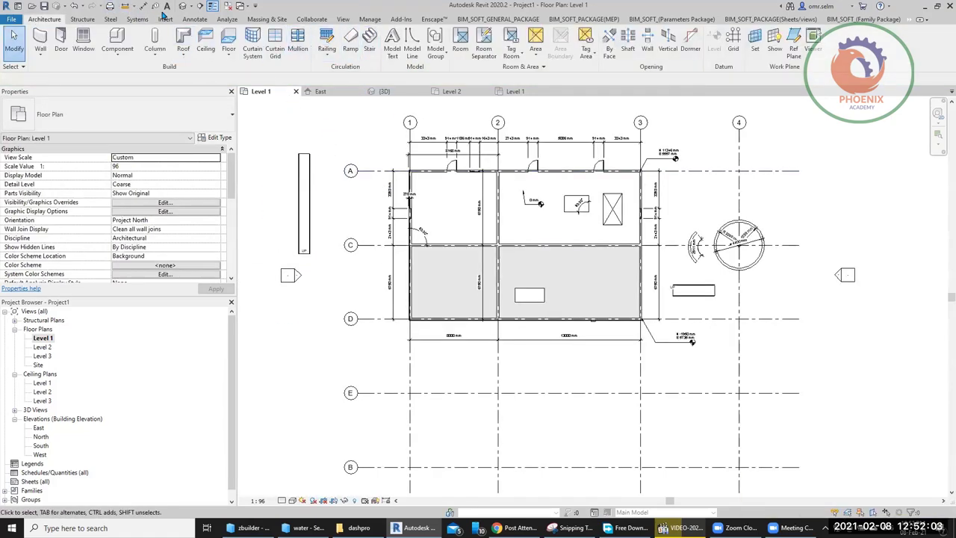
Try placing a spot slope on the ramp's rail, then cancel it
left_click(144, 6)
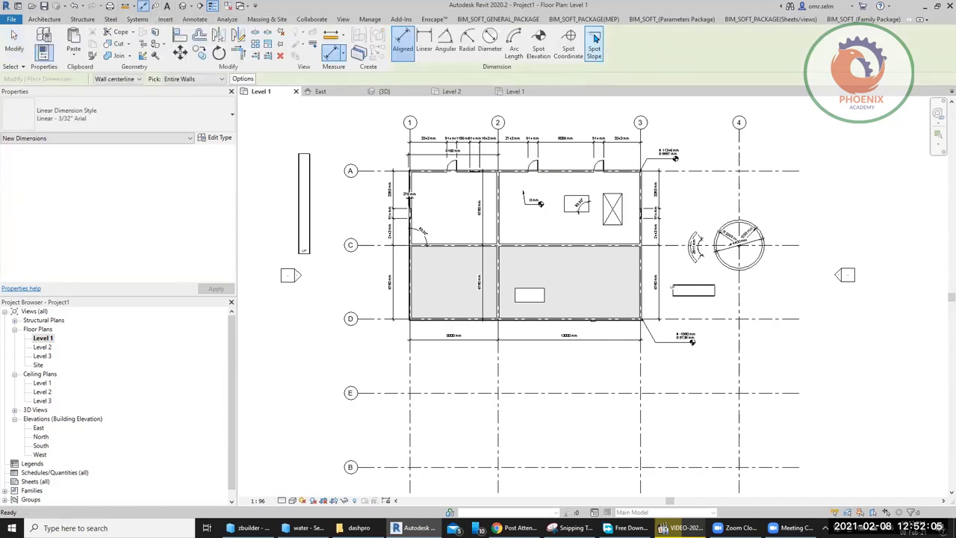
scroll(298, 198, "up", 3)
scroll(337, 198, "up", 2)
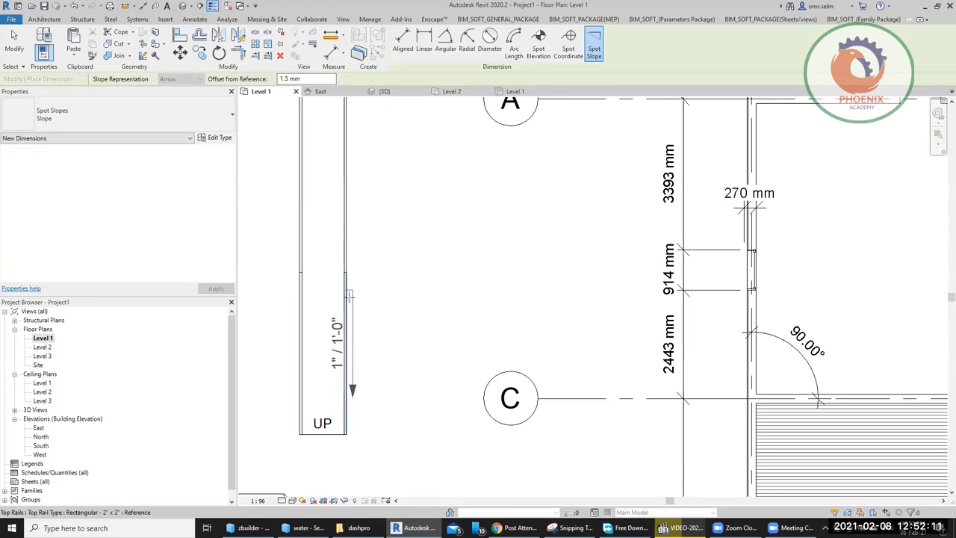
left_click(348, 310)
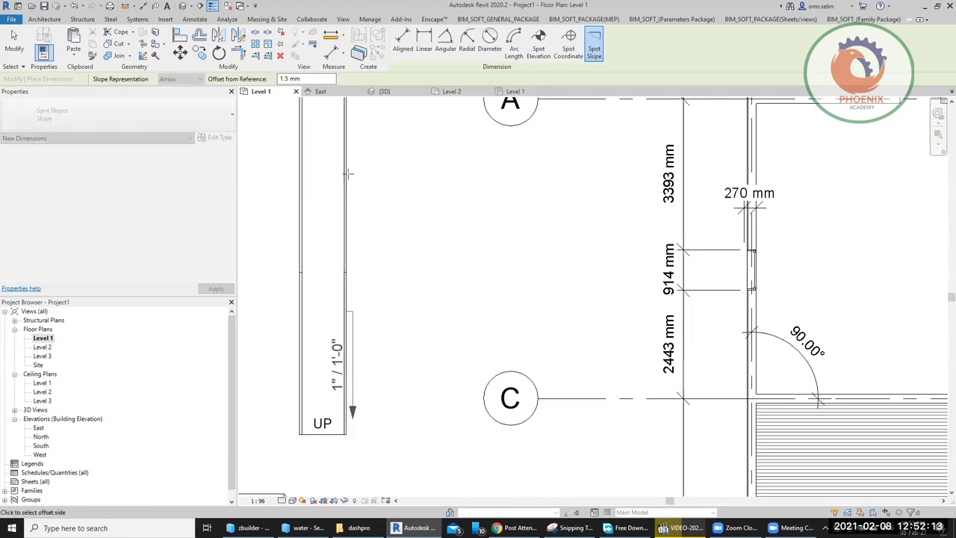
scroll(380, 245, "down", 1)
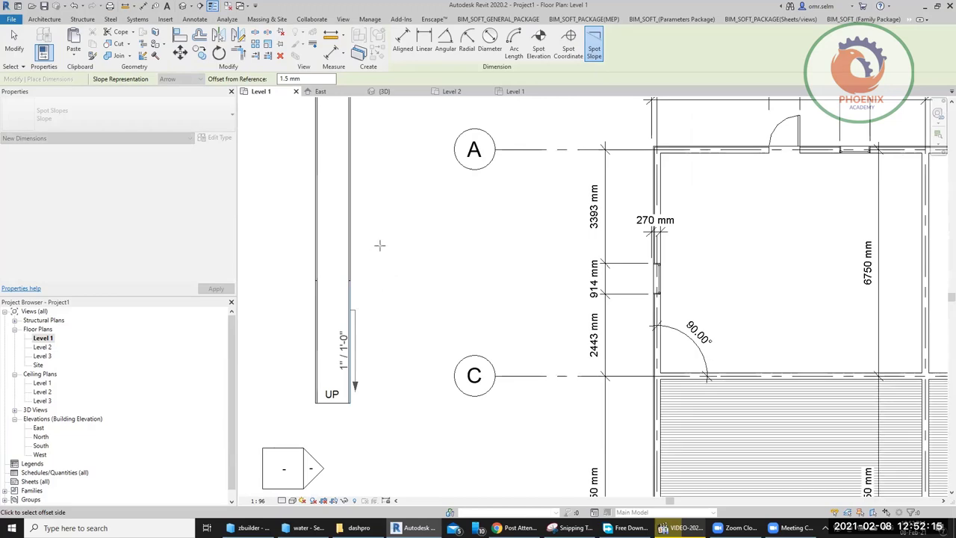
scroll(380, 245, "up", 1)
key("Escape")
key("Escape")
scroll(382, 210, "down", 2)
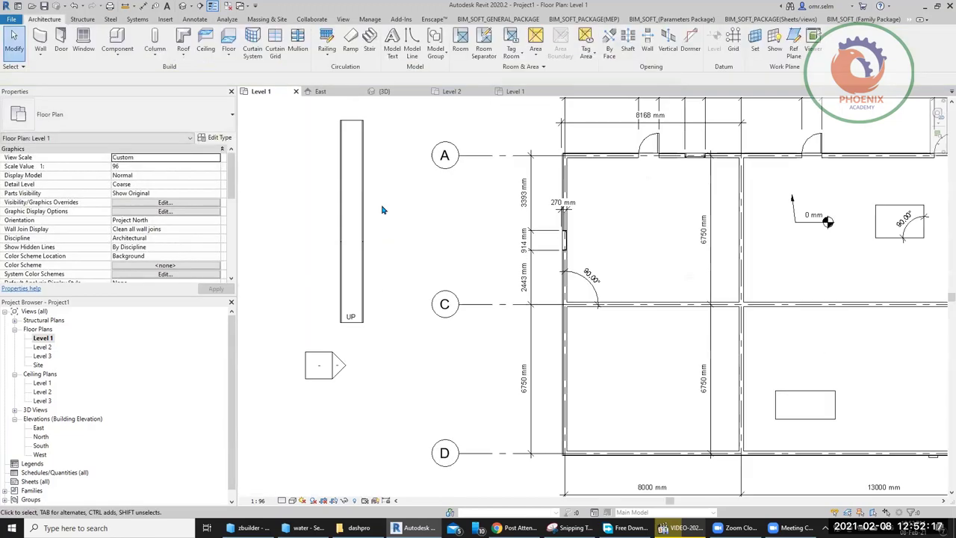
scroll(382, 210, "down", 3)
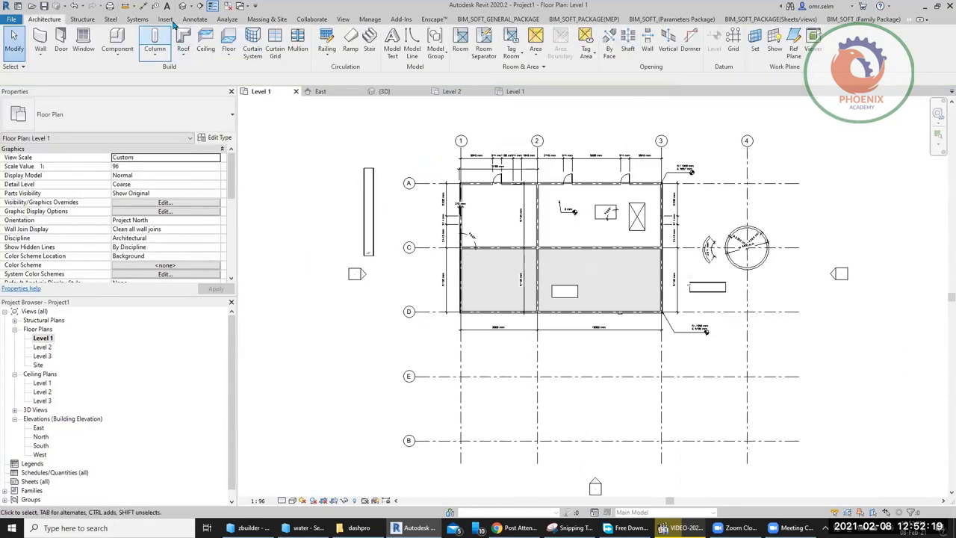
Open the Level 3 plan, recentre the building, and start a Roof by Footprint sketch
double_click(50, 357)
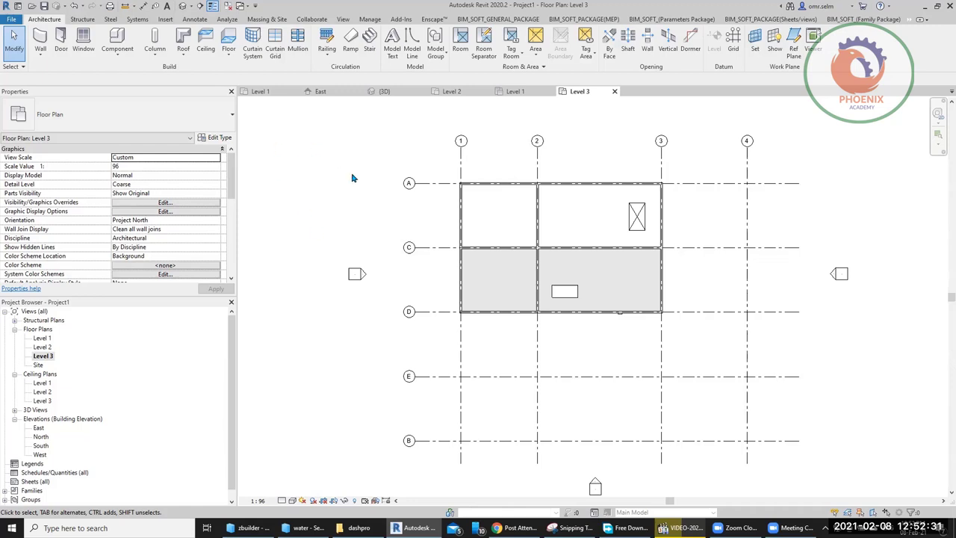
middle_click_drag(371, 252, 296, 257)
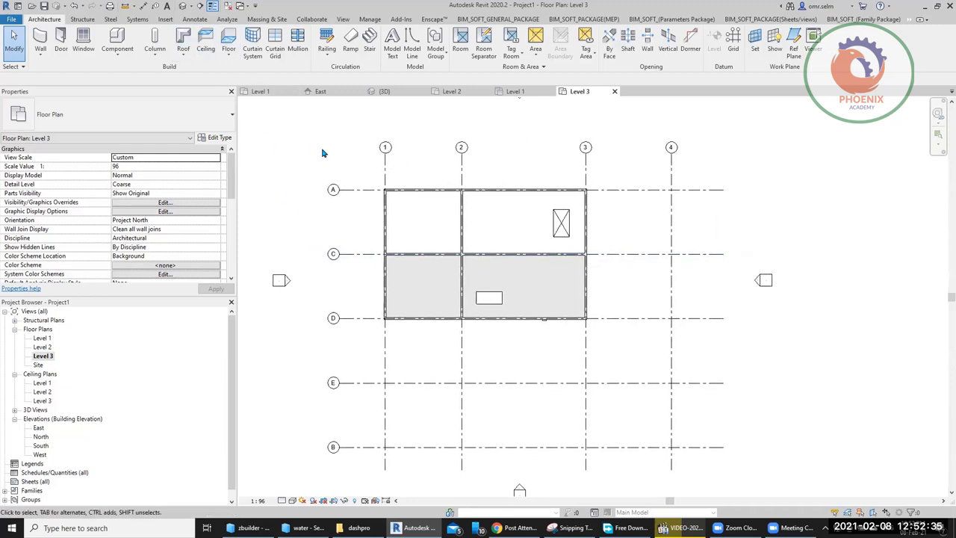
left_click(185, 56)
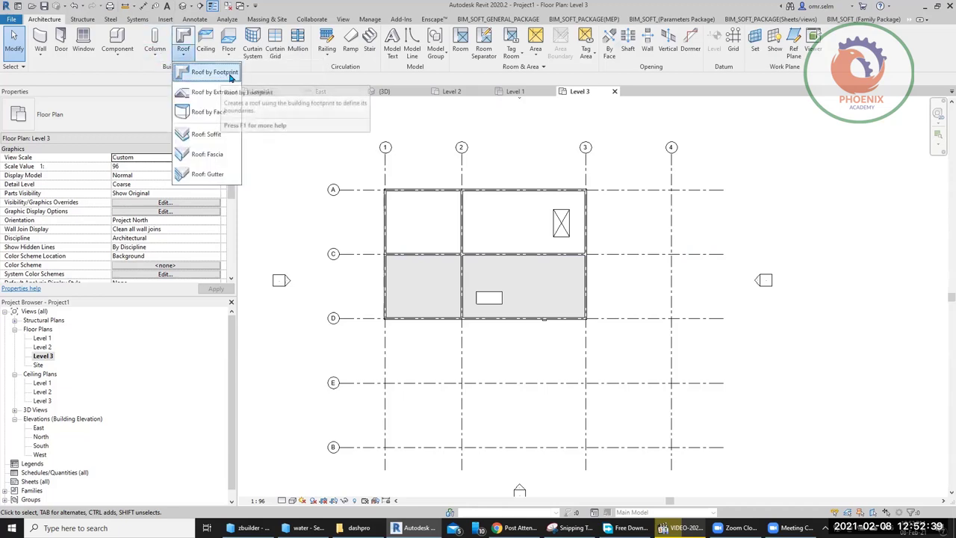
left_click(234, 72)
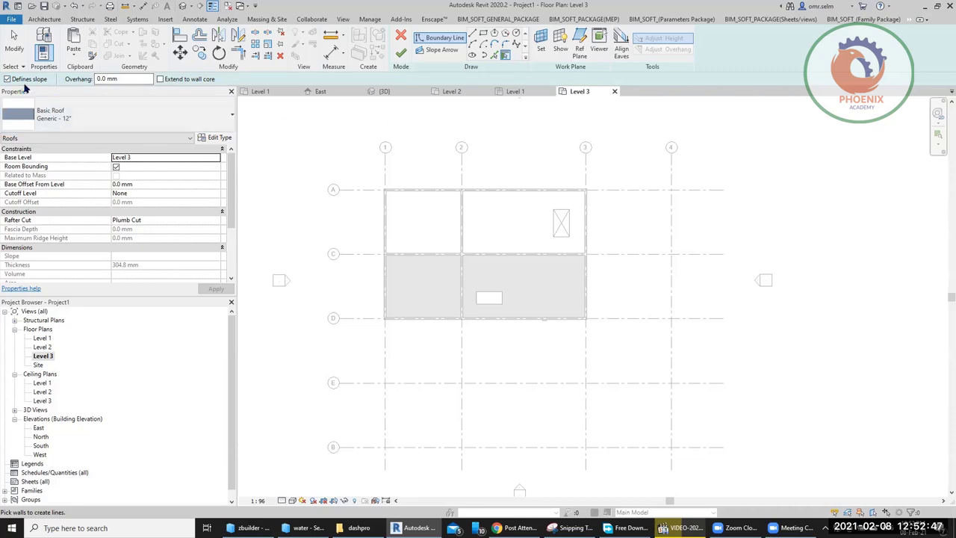
Pick the top, left, bottom and right walls as slope-defining boundaries and finish the roof
left_click(25, 80)
left_click(34, 79)
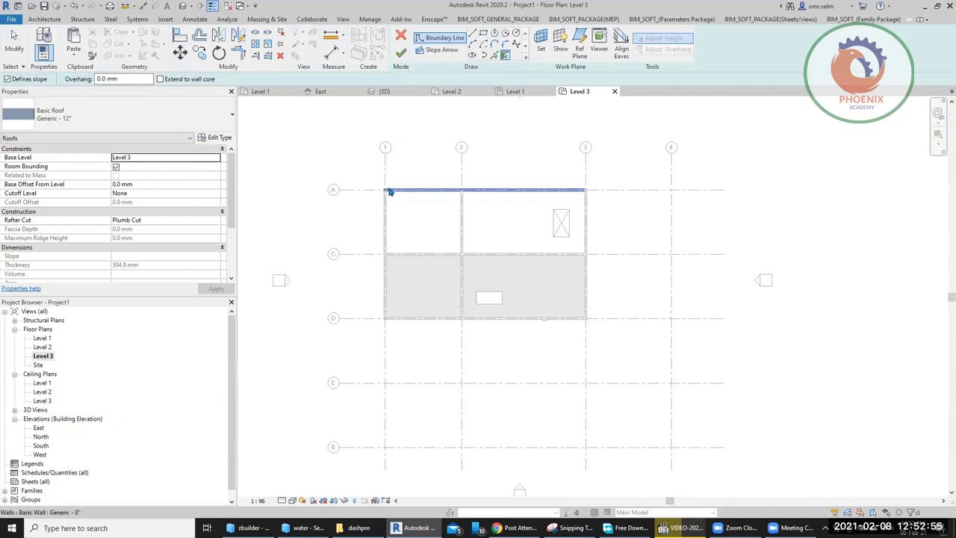
scroll(388, 188, "up", 3)
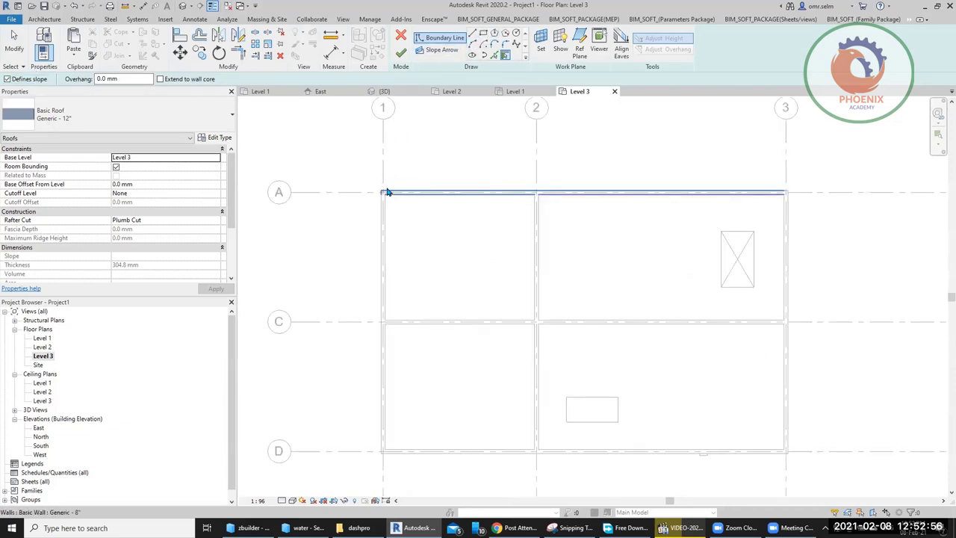
left_click(454, 196)
left_click(381, 256)
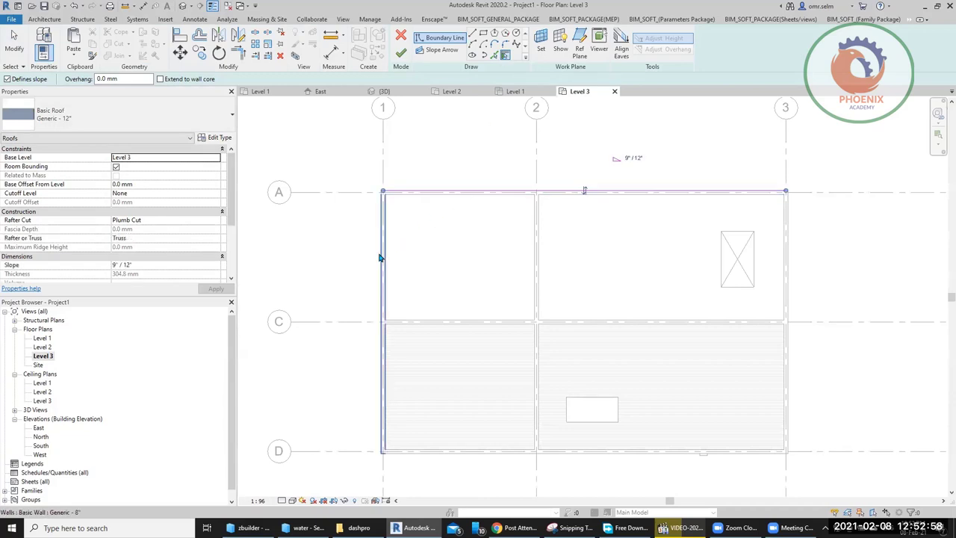
left_click(484, 451)
left_click(788, 374)
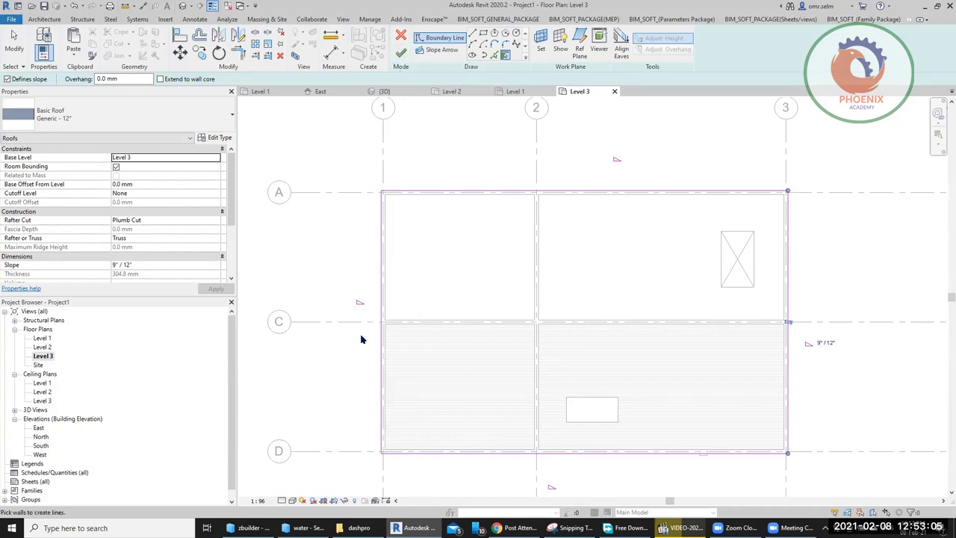
left_click(402, 52)
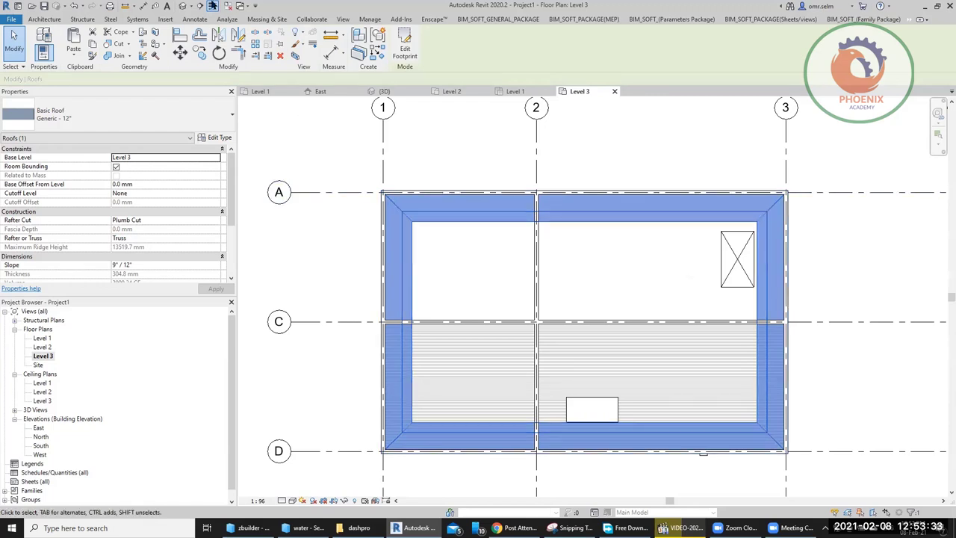
Inspect the new hip roof in 3D, then return to the Level 3 plan's Properties
left_click(189, 7)
scroll(444, 249, "down", 5)
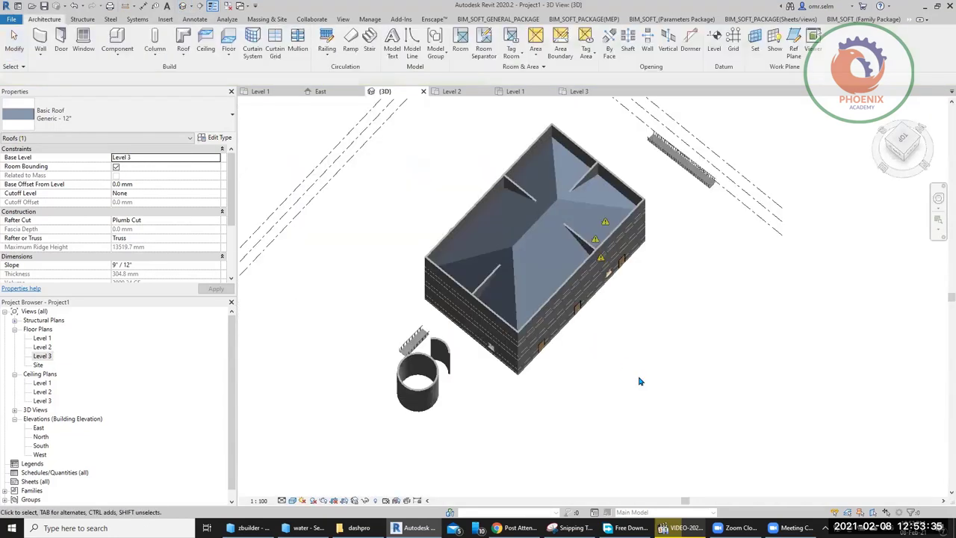
scroll(516, 257, "up", 2)
scroll(534, 276, "up", 3)
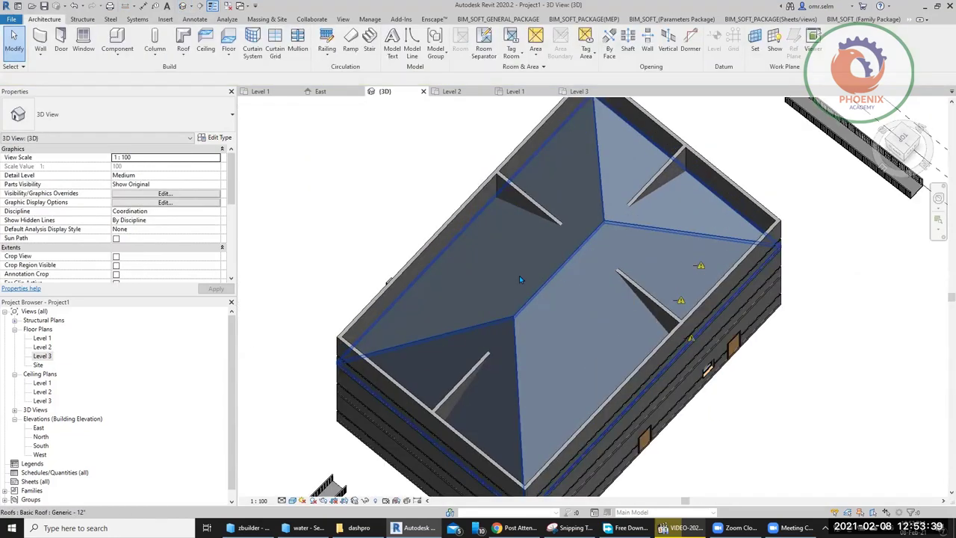
scroll(532, 292, "down", 2)
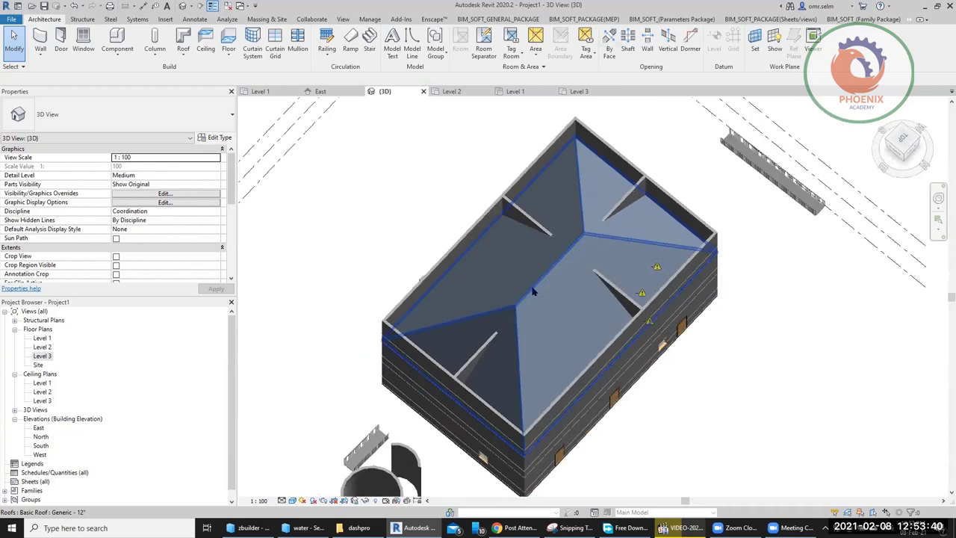
left_click(577, 91)
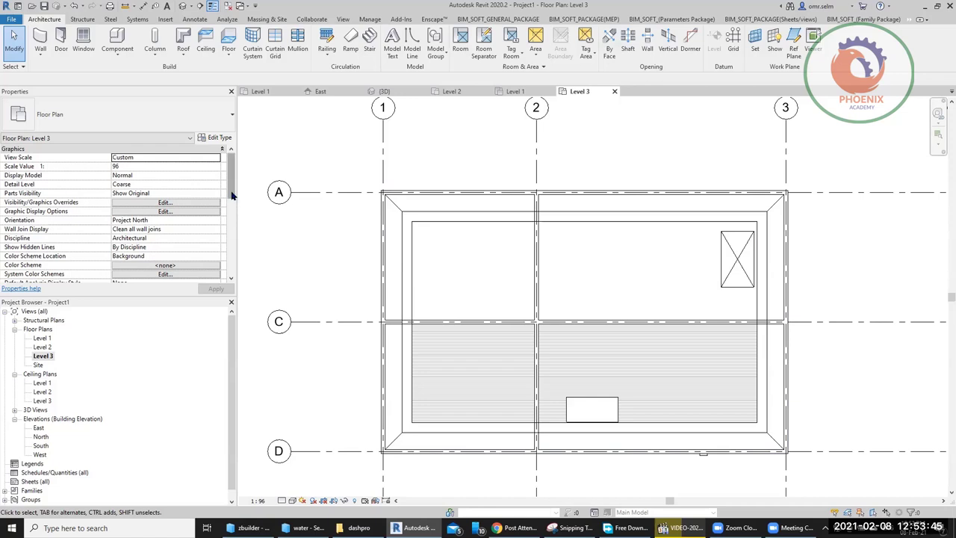
left_click_drag(233, 194, 234, 227)
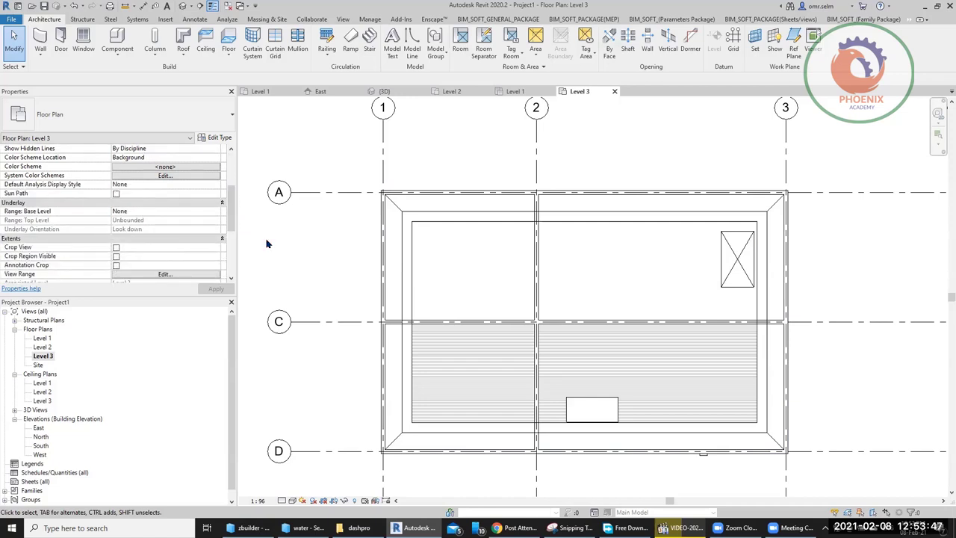
scroll(233, 227, "down", 1)
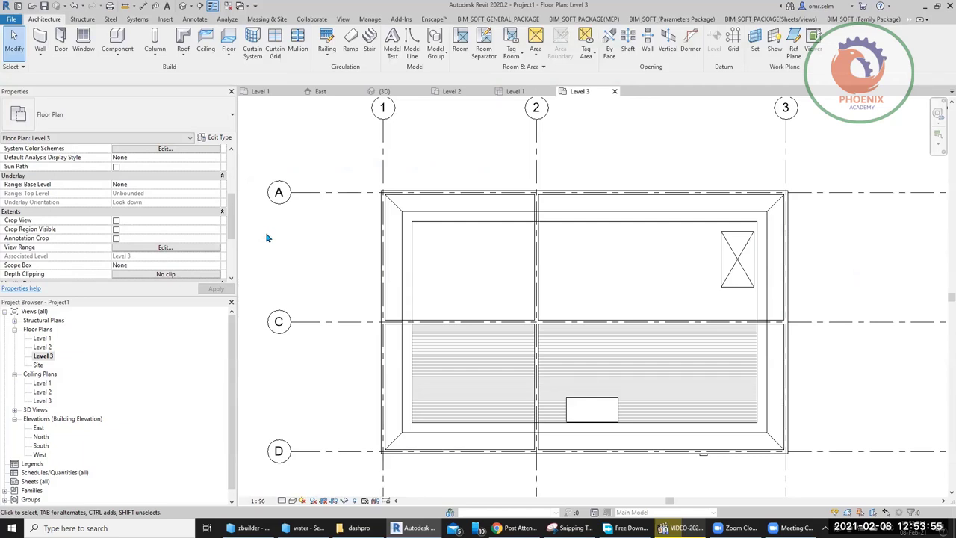
Open View Range with its section preview and try top offsets of 3000 and 4000 mm
left_click(200, 248)
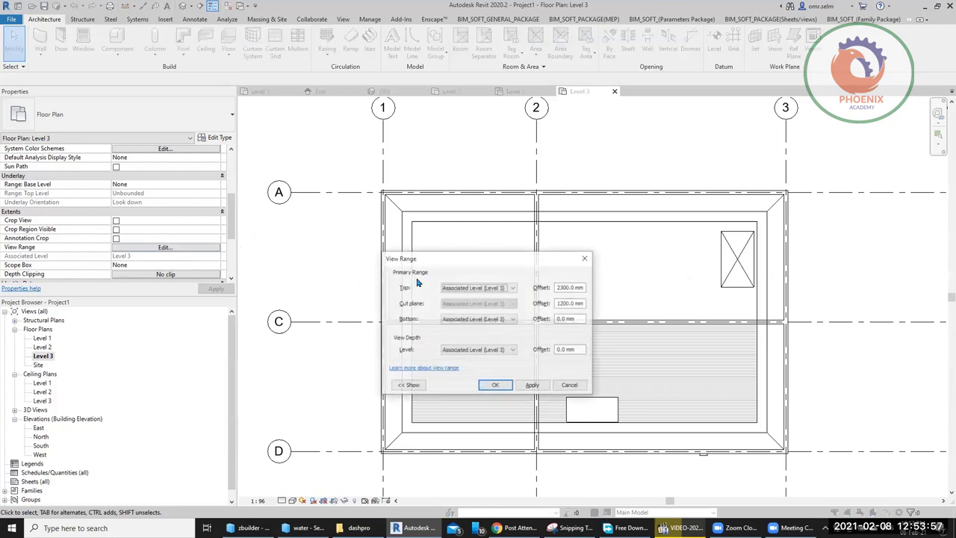
left_click_drag(458, 262, 196, 158)
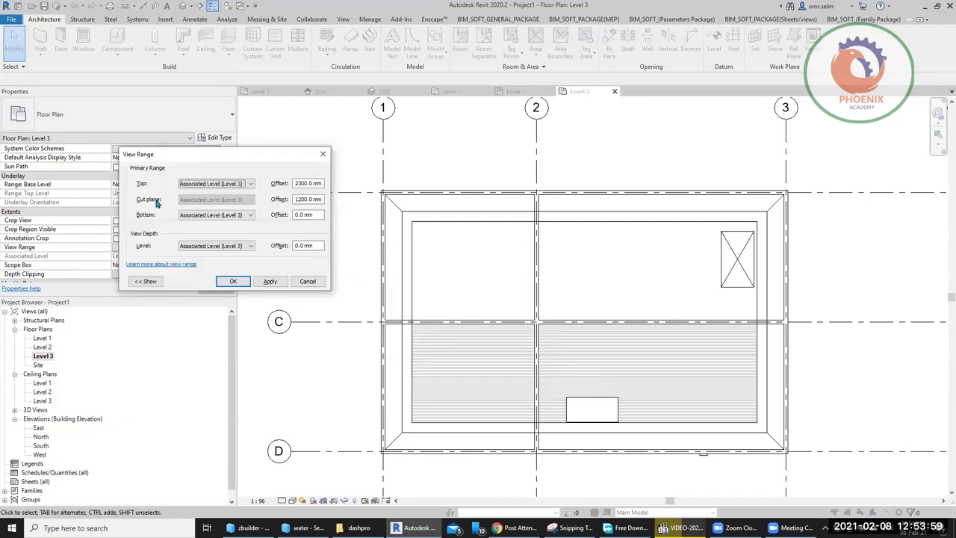
left_click(146, 280)
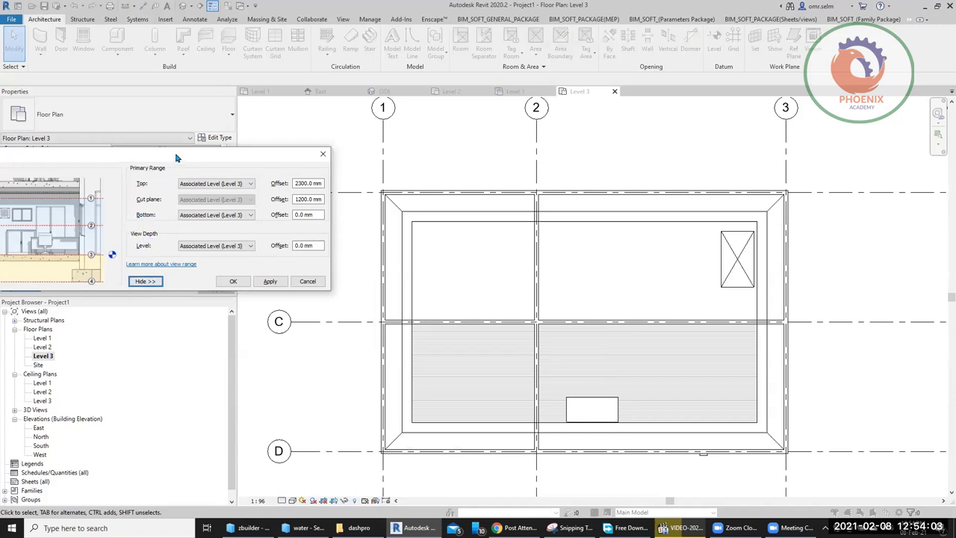
left_click_drag(177, 158, 205, 156)
left_click_drag(330, 181, 323, 182)
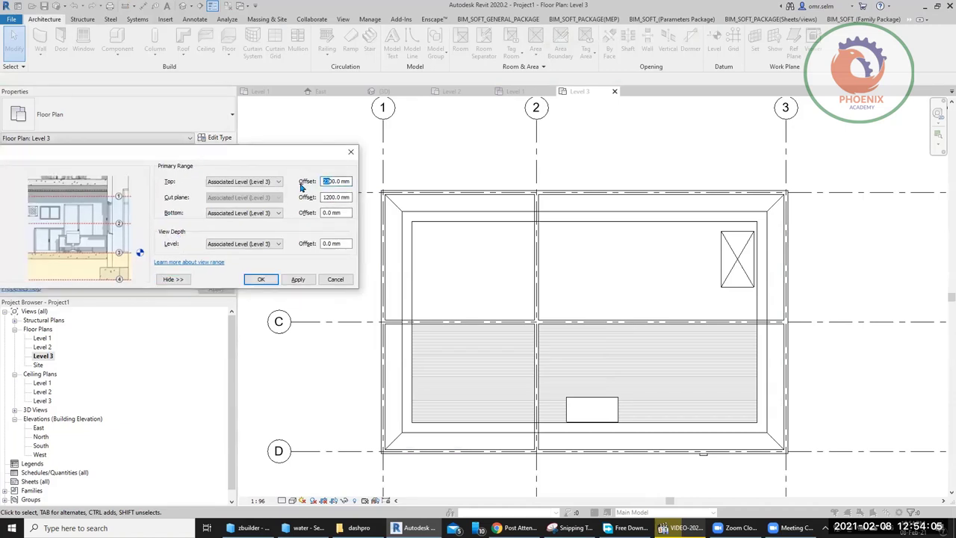
type("30")
left_click(298, 280)
left_click_drag(348, 181, 299, 191)
type("4000")
left_click_drag(335, 195, 302, 200)
type("2200")
left_click(298, 278)
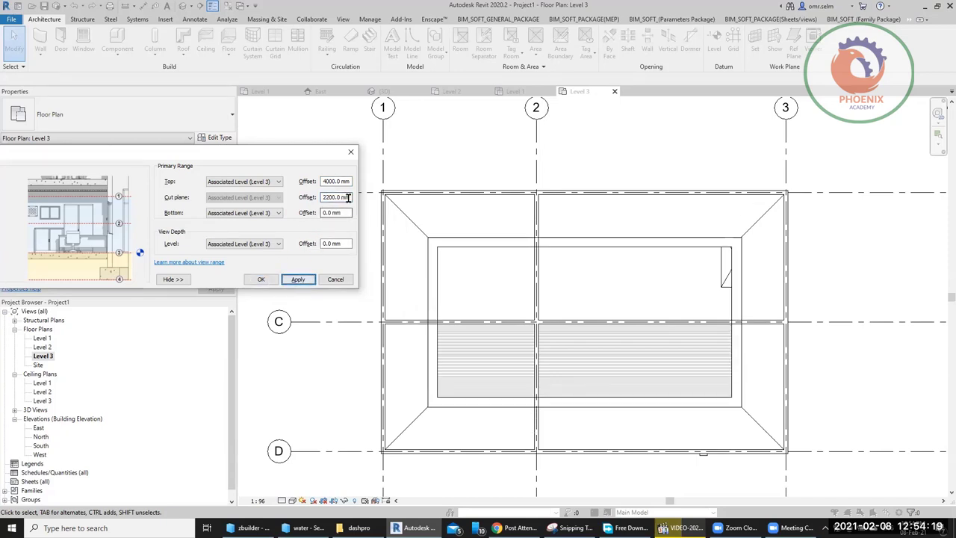
Try cut plane offsets of 3500, 4000 and 5000 mm, dismissing the clip plane error
left_click_drag(347, 197, 275, 203)
type("3500")
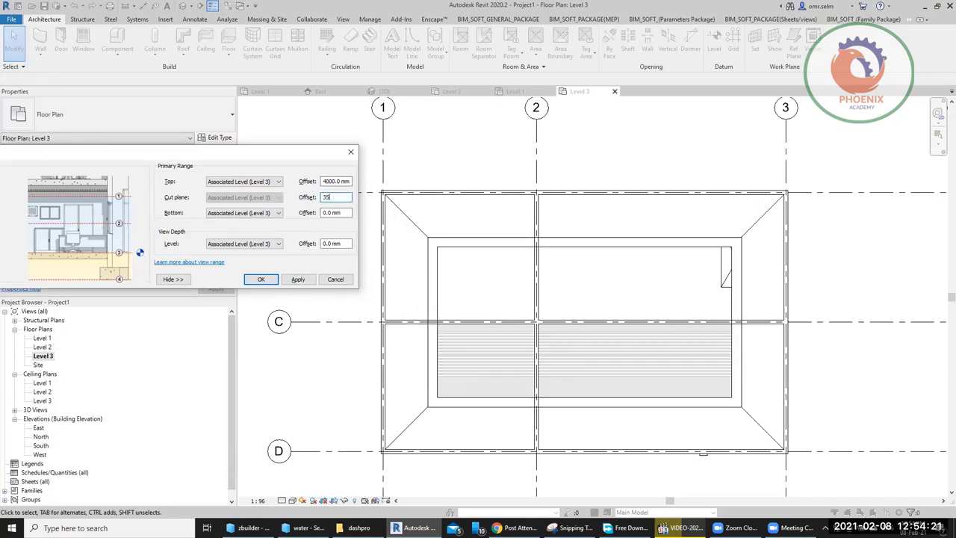
left_click(298, 280)
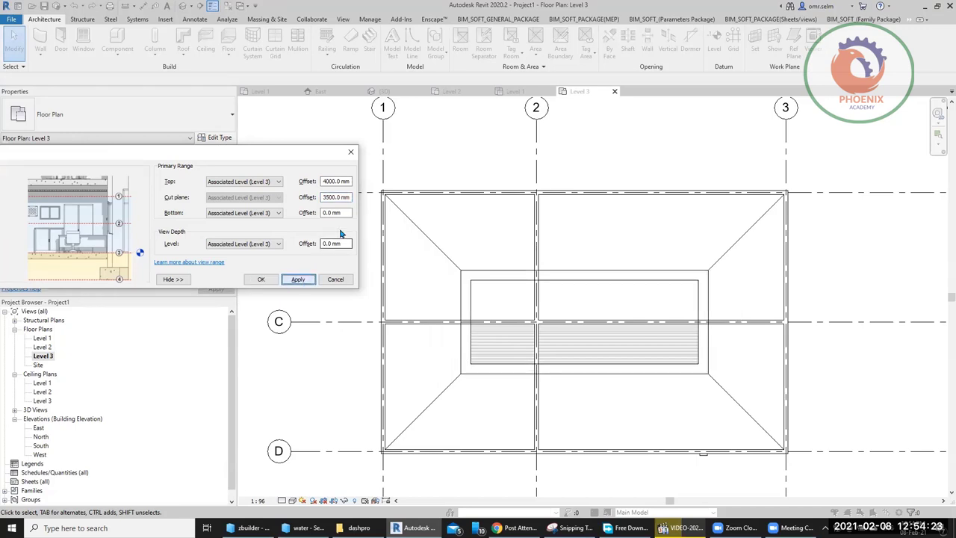
left_click_drag(348, 197, 277, 197)
type("4000")
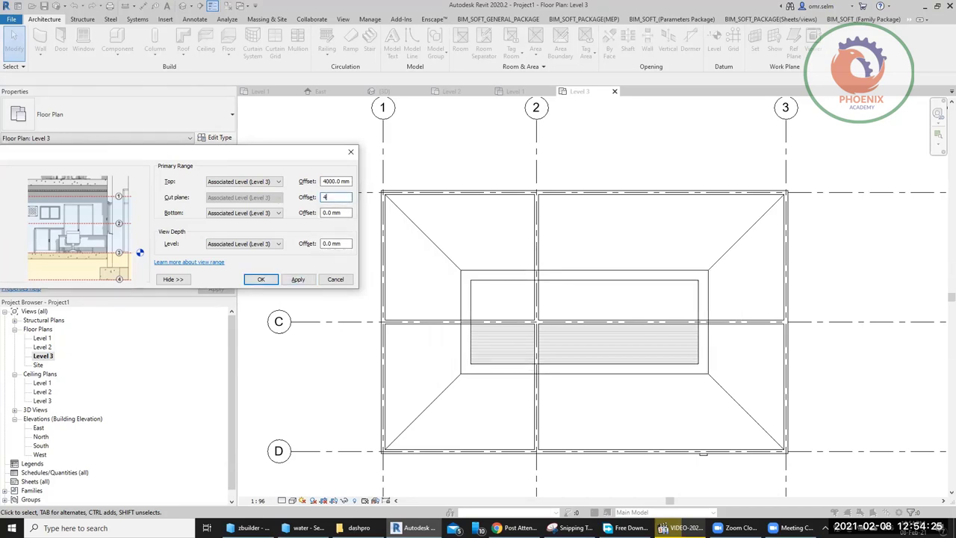
left_click(298, 279)
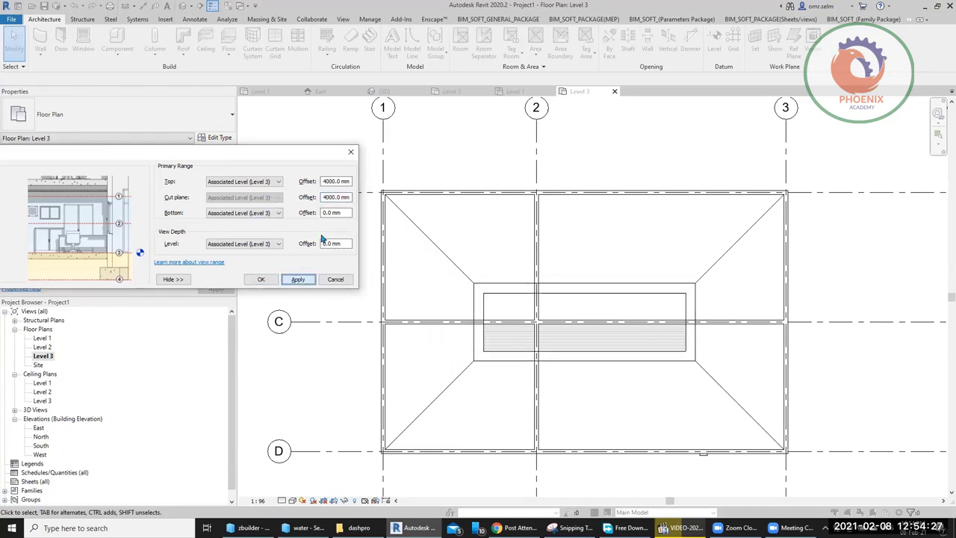
left_click_drag(351, 198, 281, 207)
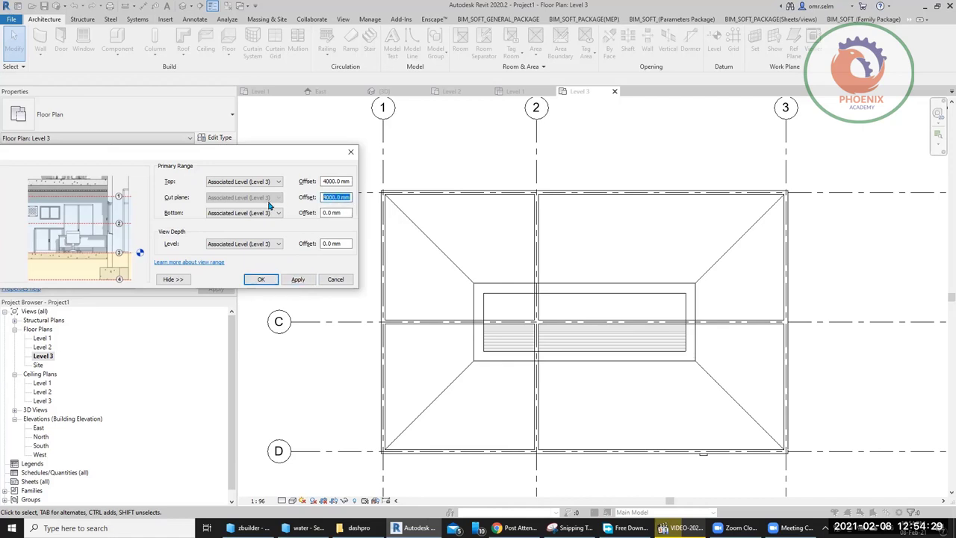
type("5000")
left_click(298, 280)
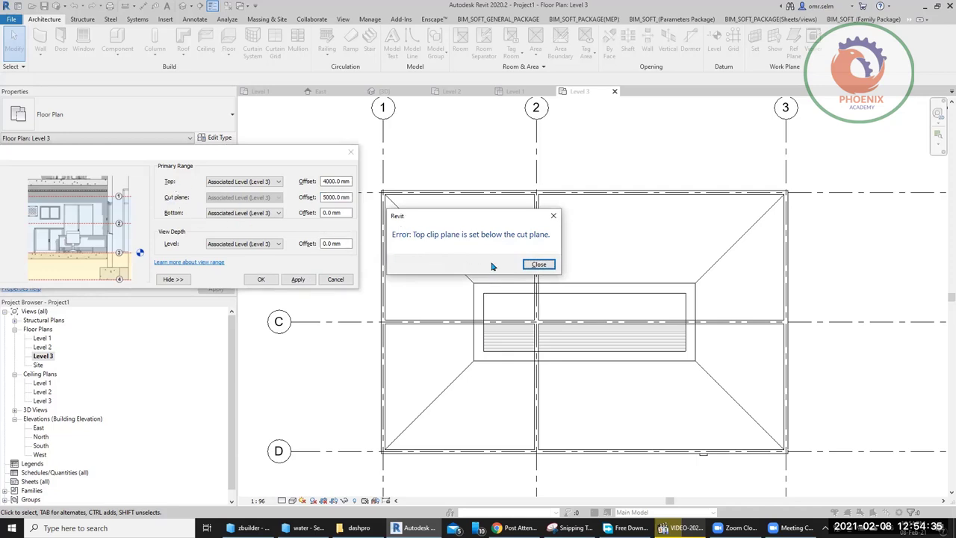
left_click(538, 264)
Set the view range top to Unlimited and the cut plane offset to 6000 mm
left_click(277, 181)
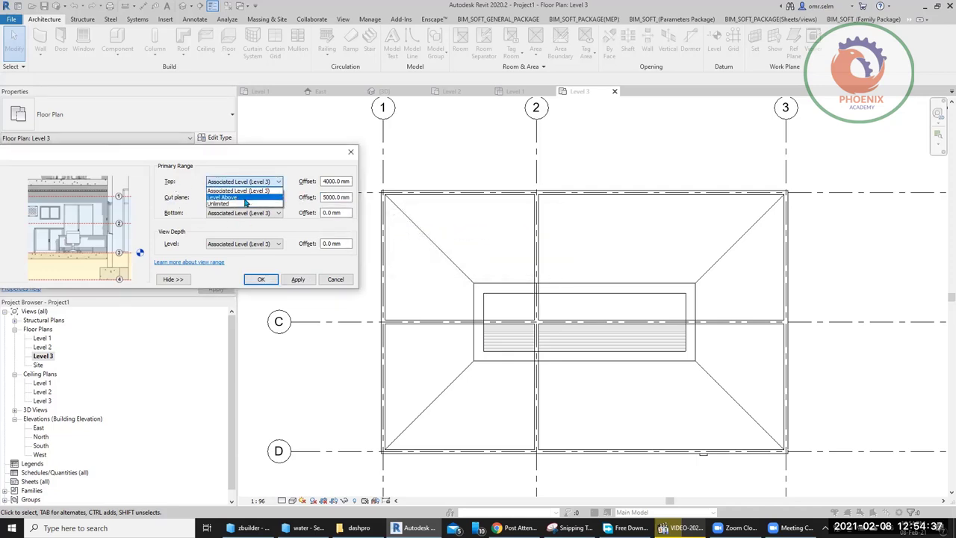
left_click(245, 203)
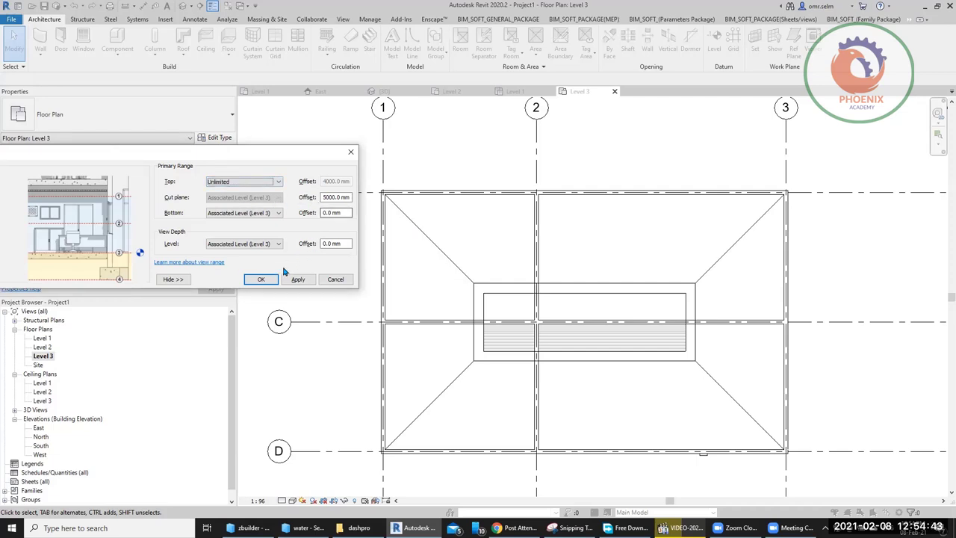
left_click(298, 279)
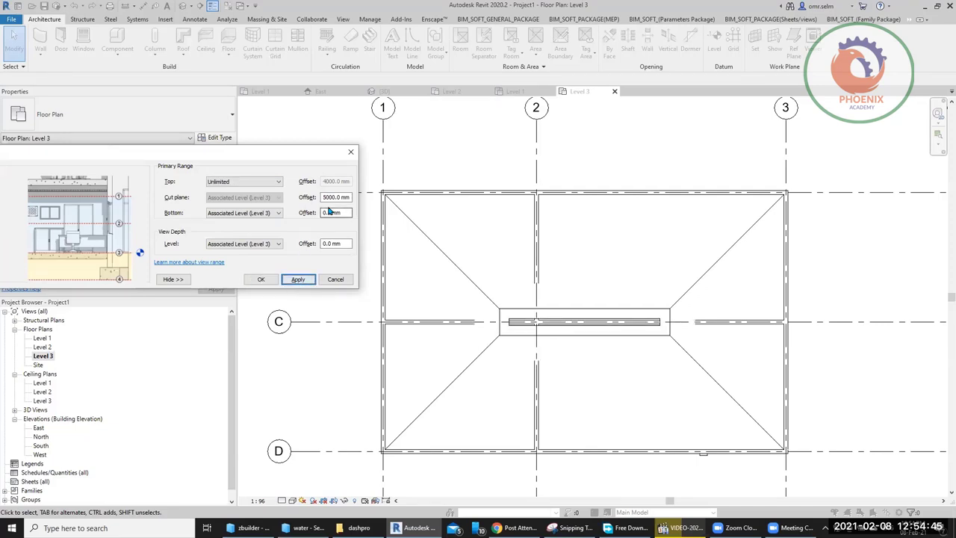
left_click_drag(330, 198, 309, 198)
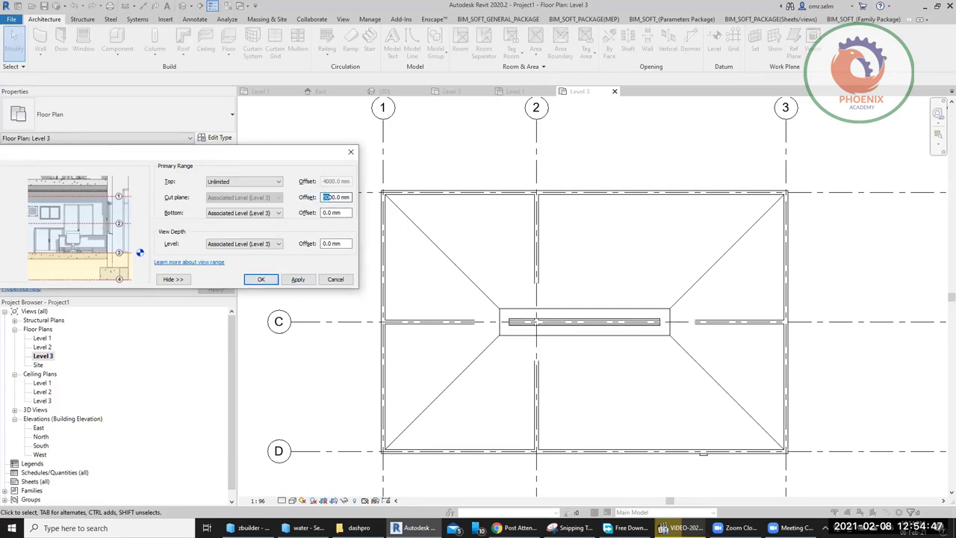
type("60")
left_click(291, 281)
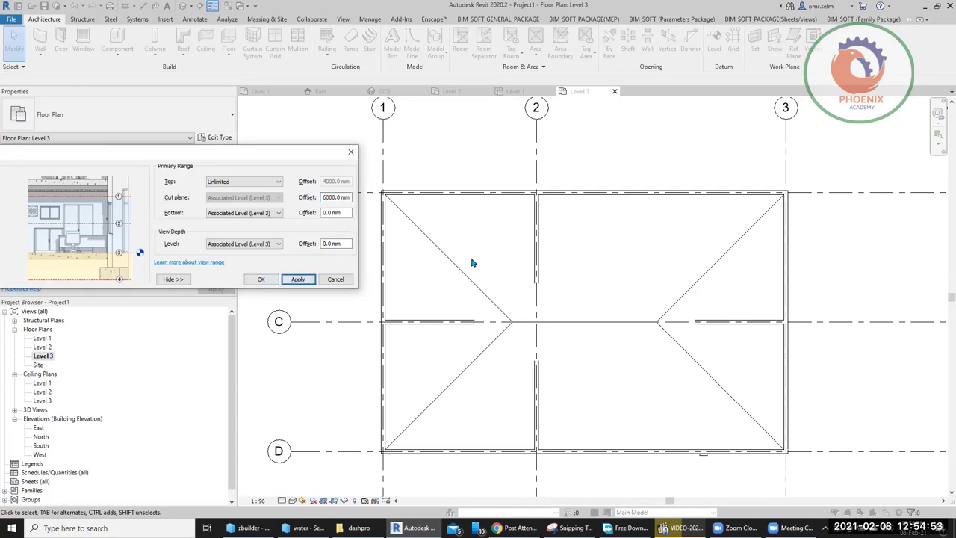
left_click(255, 279)
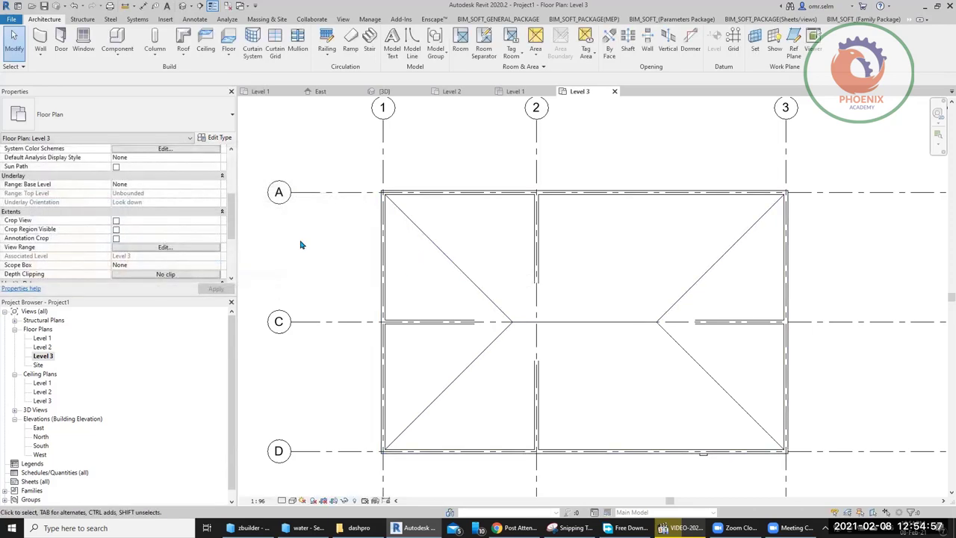
right_click(354, 269)
left_click(328, 264)
scroll(328, 260, "down", 1)
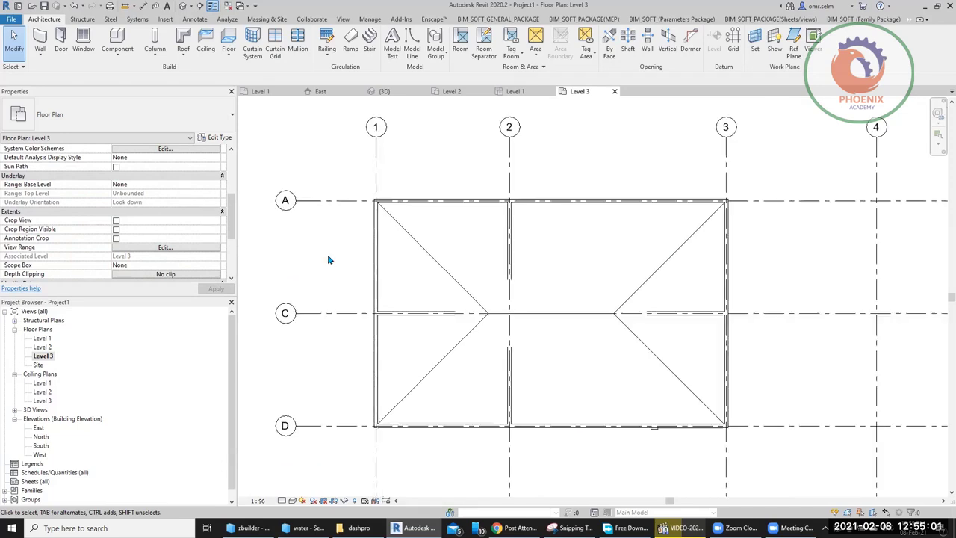
scroll(329, 261, "down", 1)
scroll(329, 263, "down", 1)
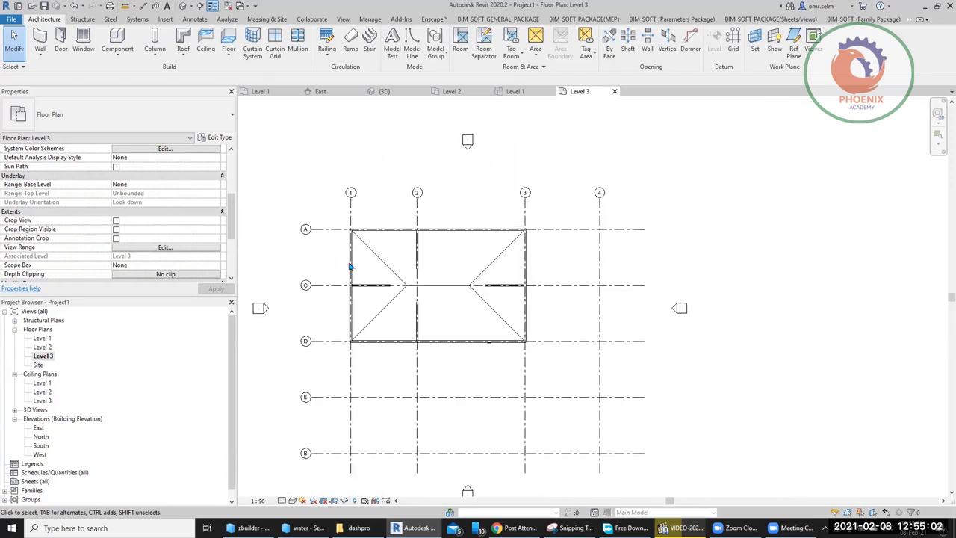
left_click(389, 267)
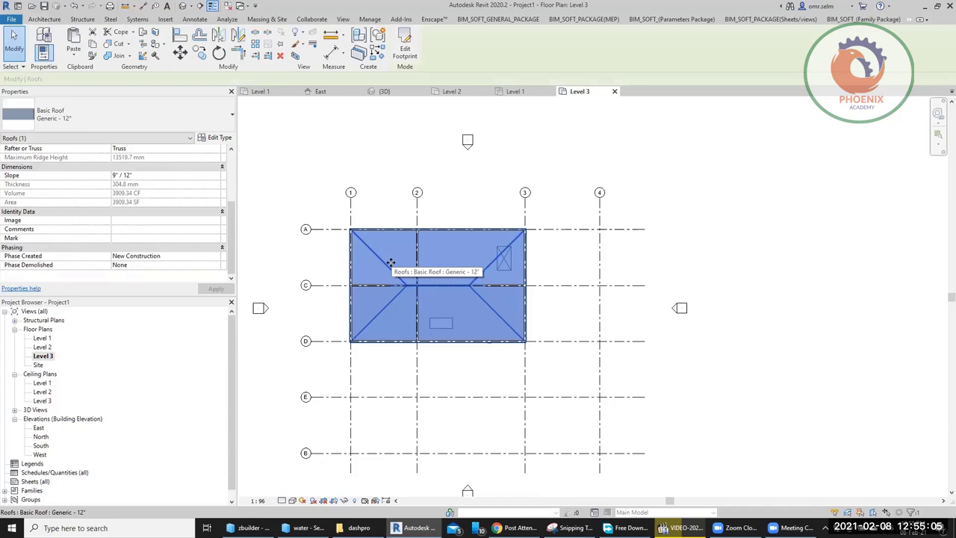
key("Delete")
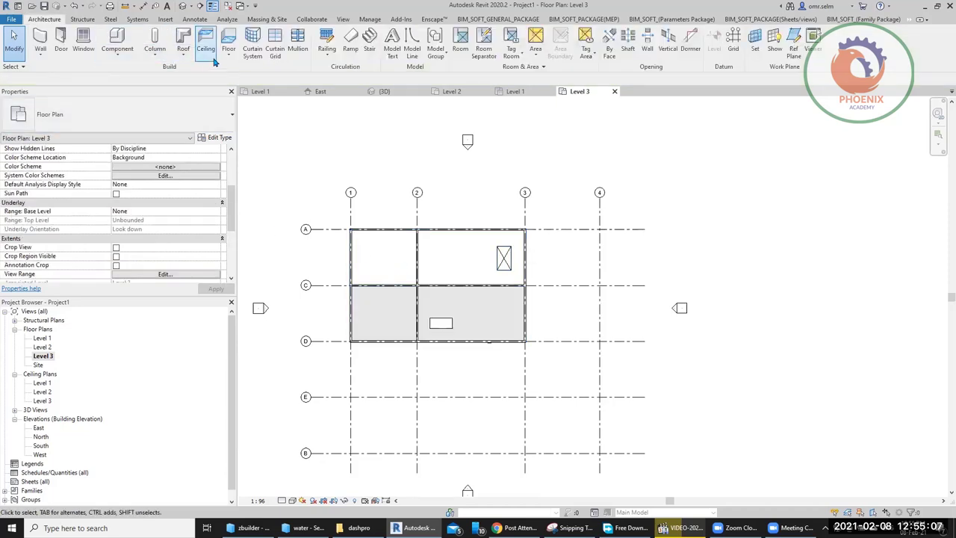
left_click(228, 56)
left_click(206, 49)
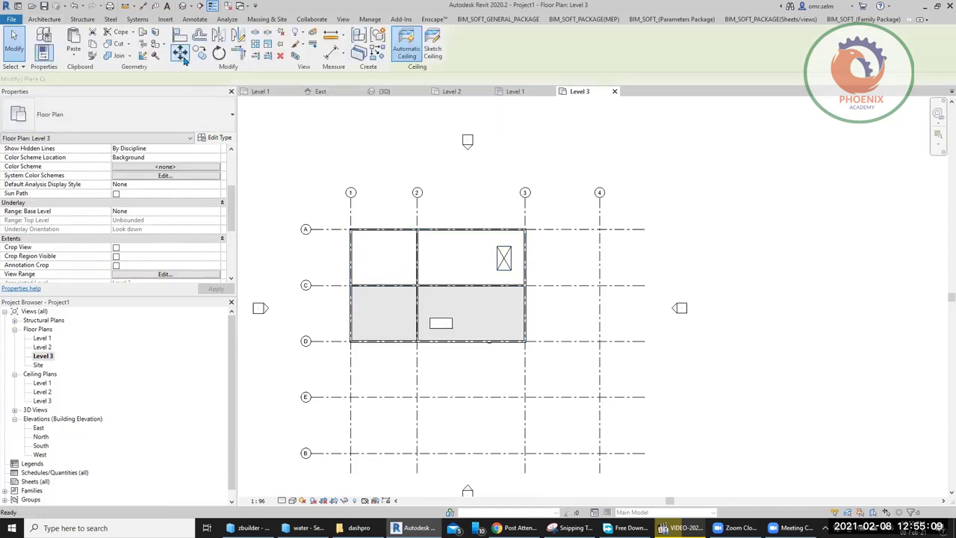
key("Escape")
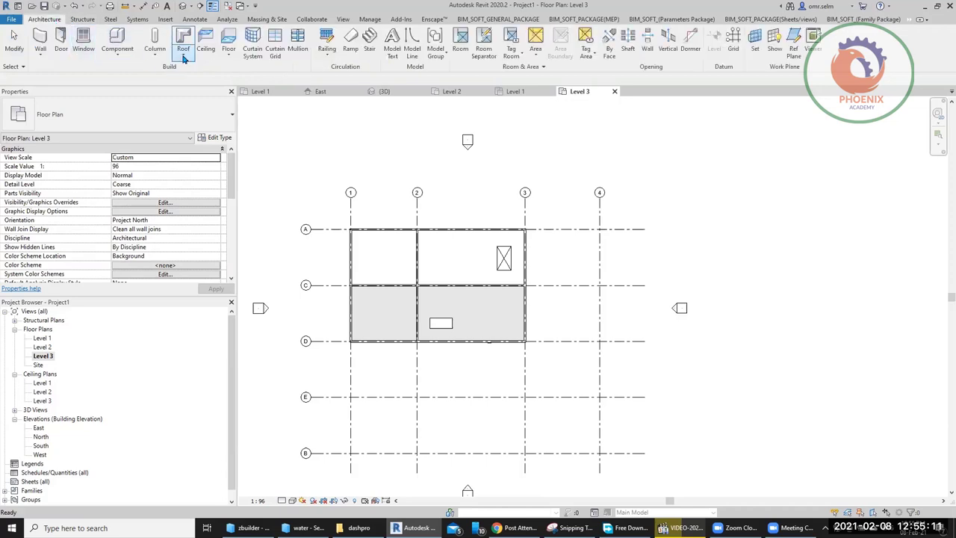
Draw a rectangular, non-sloping roof footprint over the building walls and view it in 3D
left_click(185, 58)
left_click(206, 74)
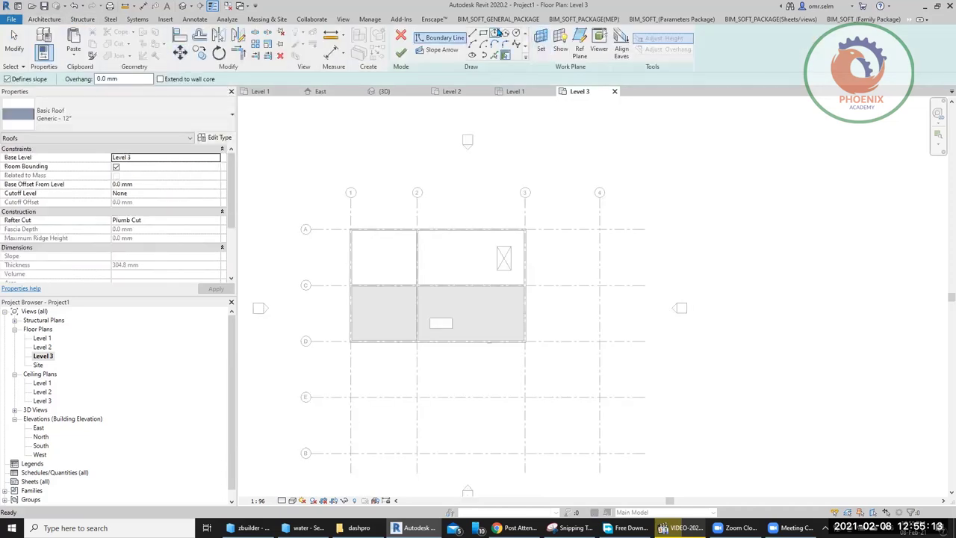
left_click(483, 34)
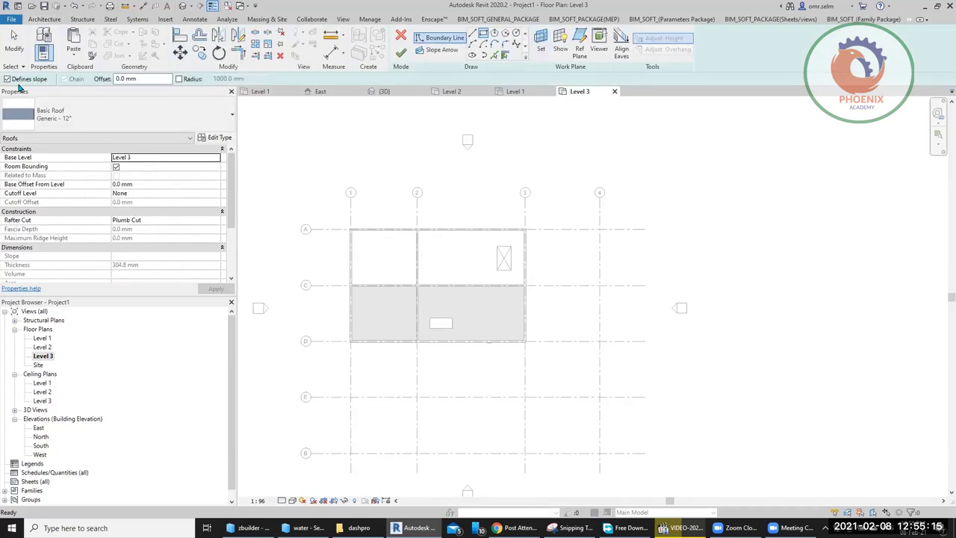
left_click(7, 78)
scroll(348, 232, "up", 5)
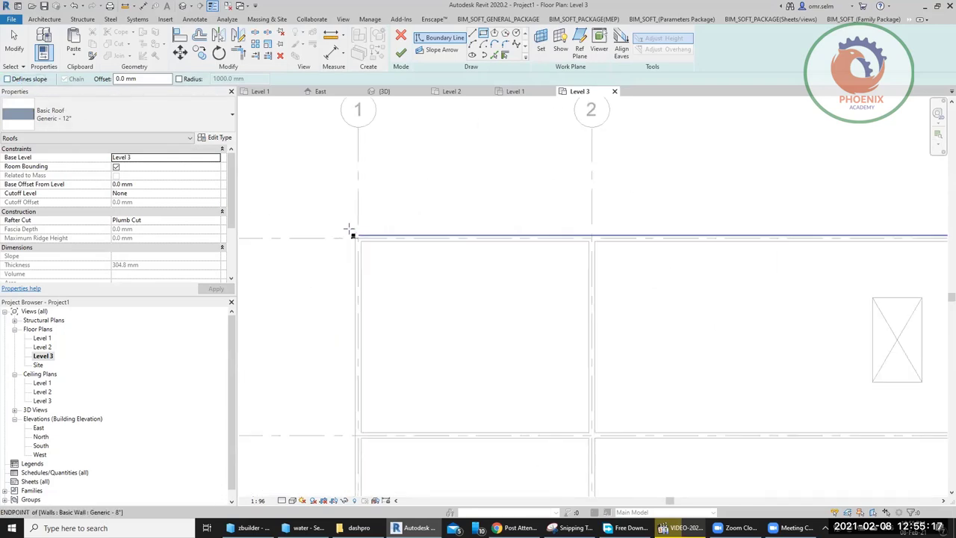
left_click(348, 232)
scroll(284, 204, "down", 2)
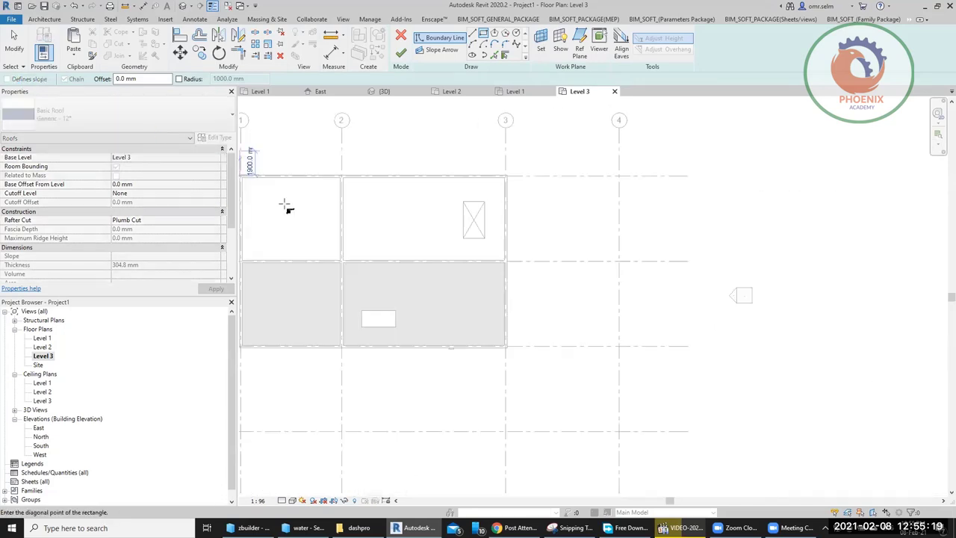
scroll(503, 353, "up", 4)
left_click(512, 346)
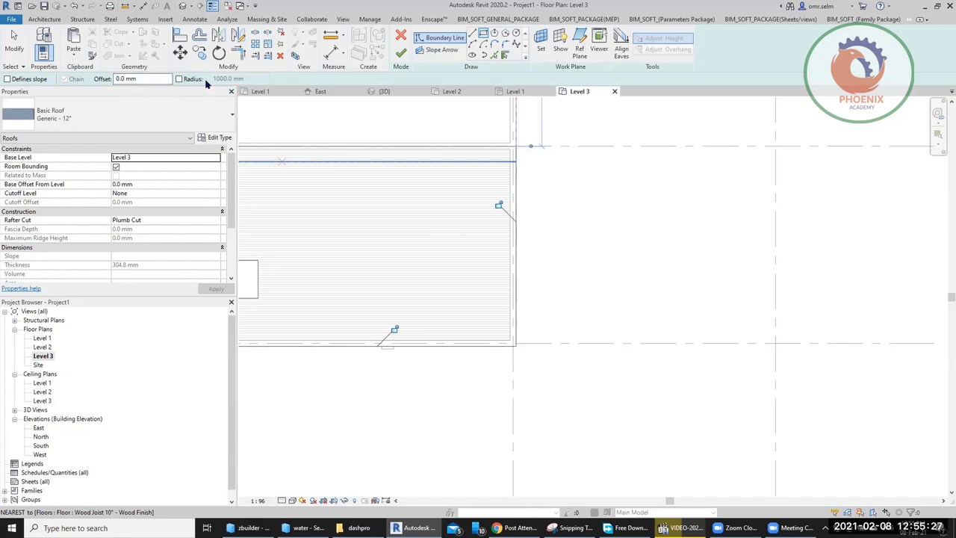
left_click(403, 53)
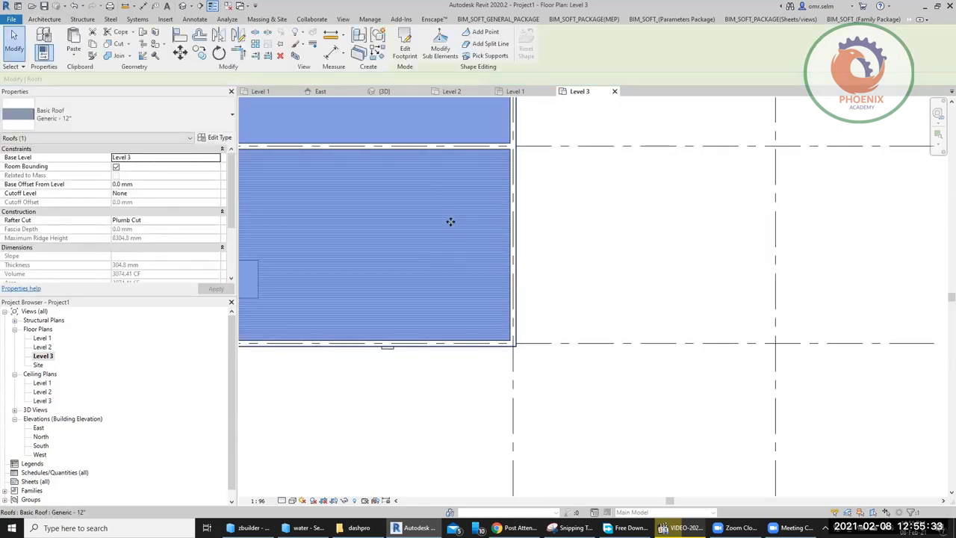
scroll(441, 205, "down", 3)
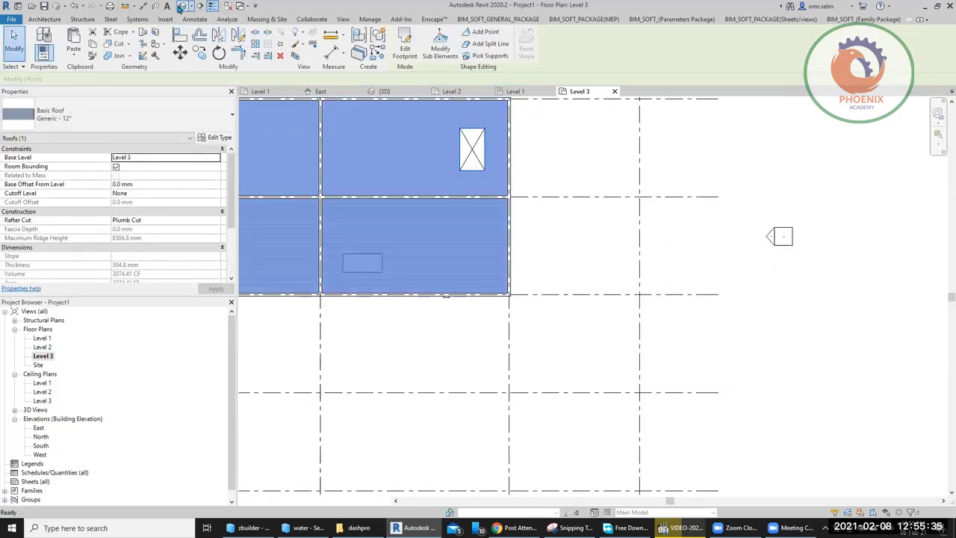
left_click(180, 7)
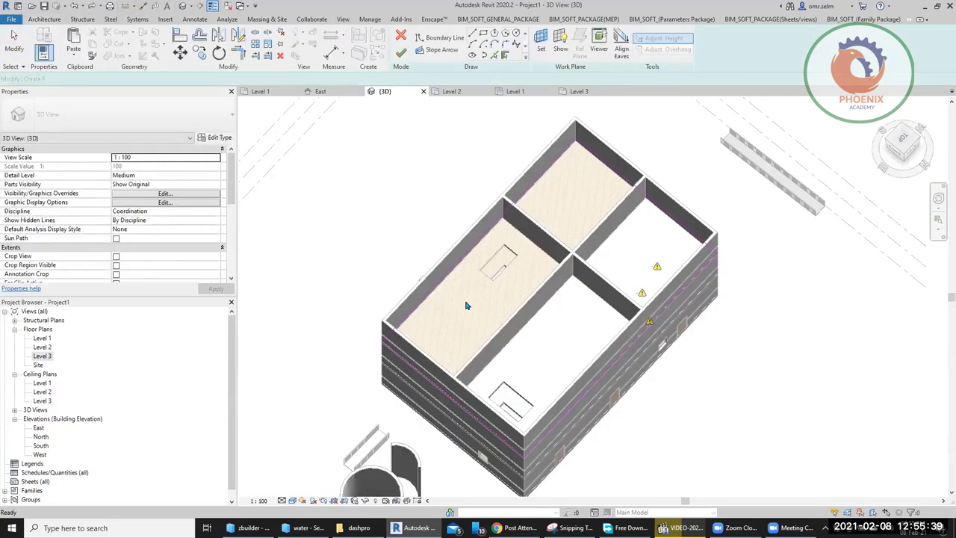
Attach the tops of an interior wall and three exterior upper walls to the hip roof
double_click(471, 305)
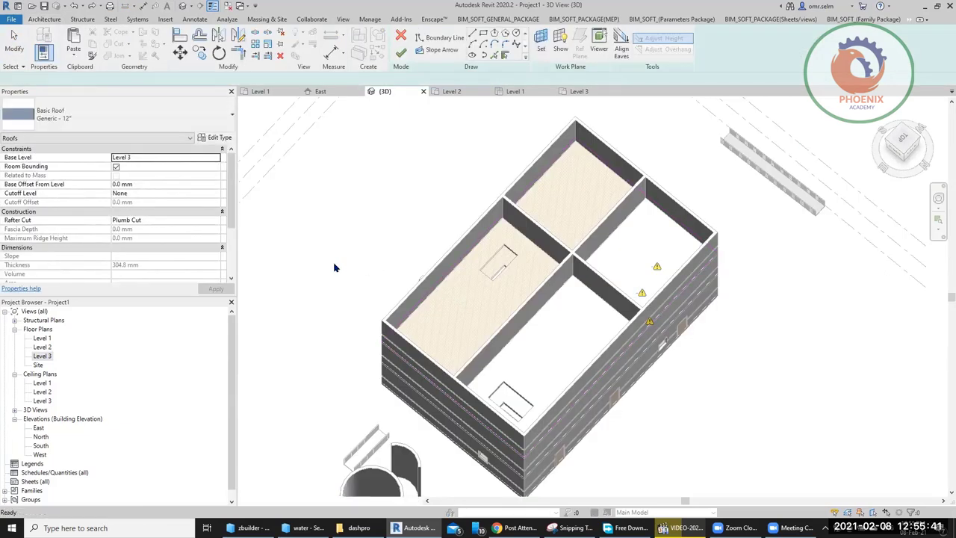
key("Escape")
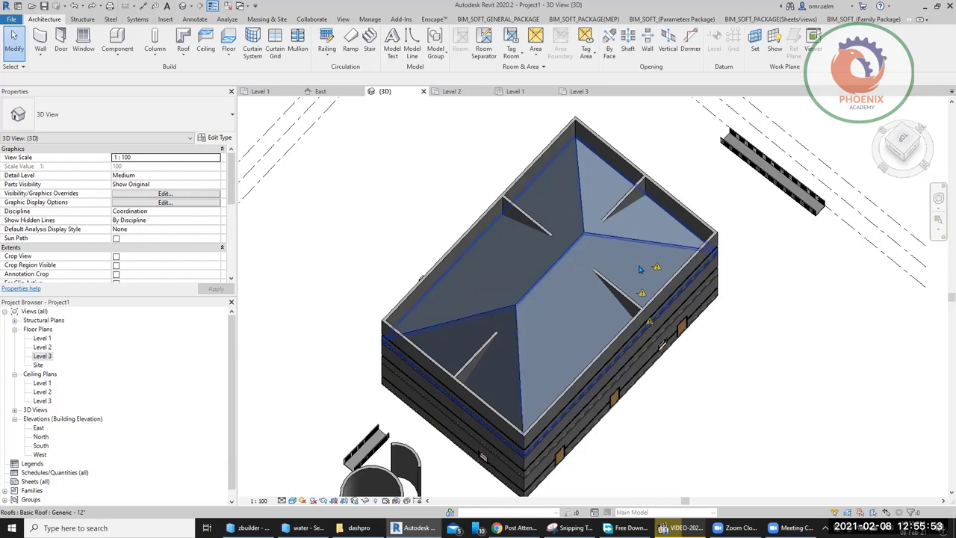
left_click(619, 292)
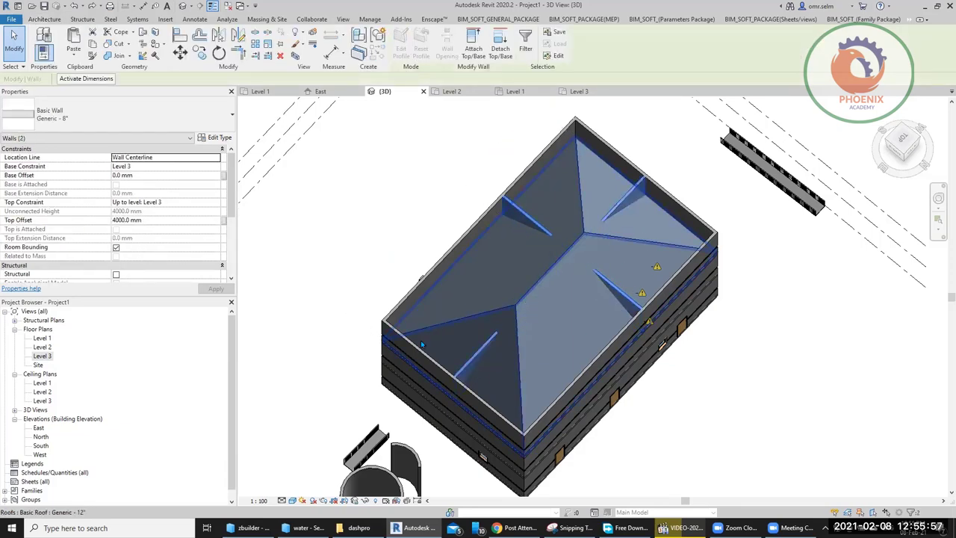
left_click(416, 299, "ctrl")
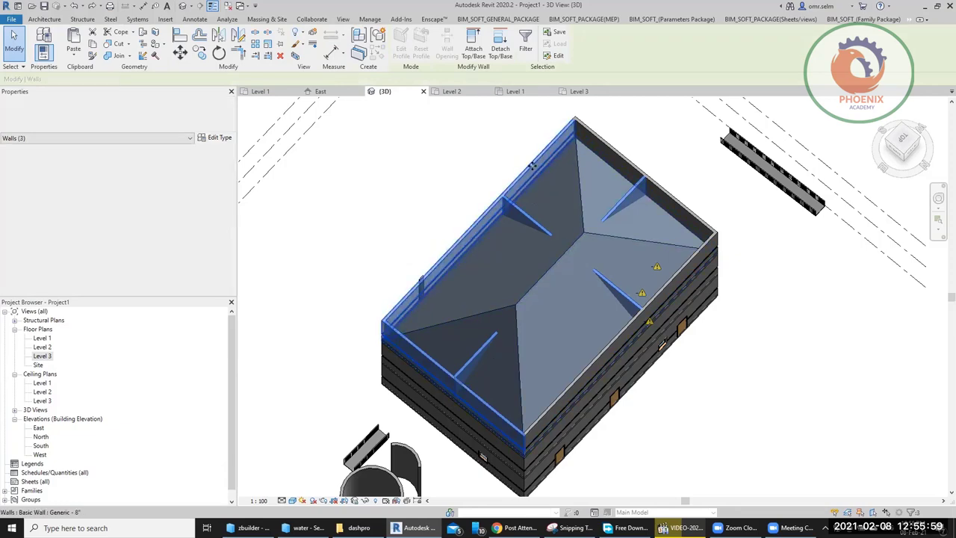
left_click(590, 146, "ctrl")
left_click(605, 251, "ctrl")
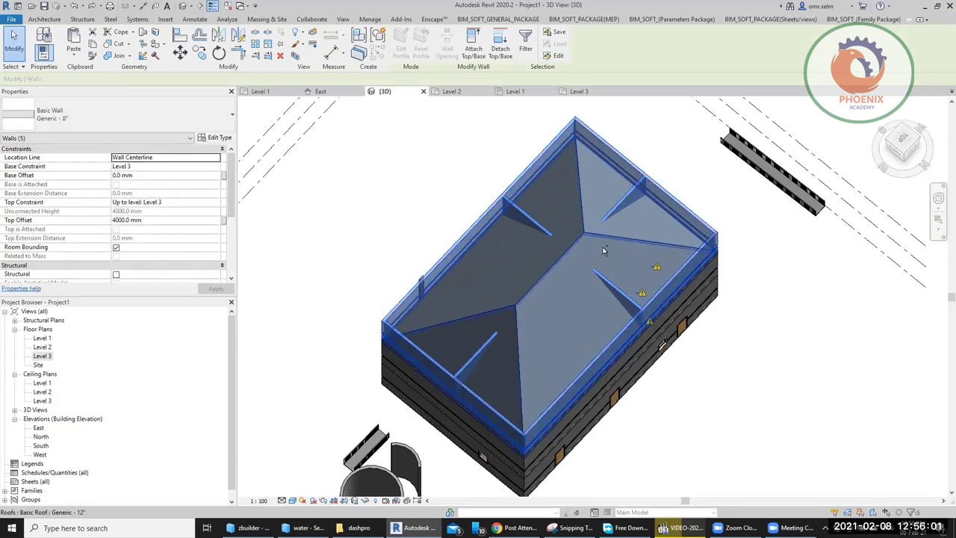
left_click(474, 49)
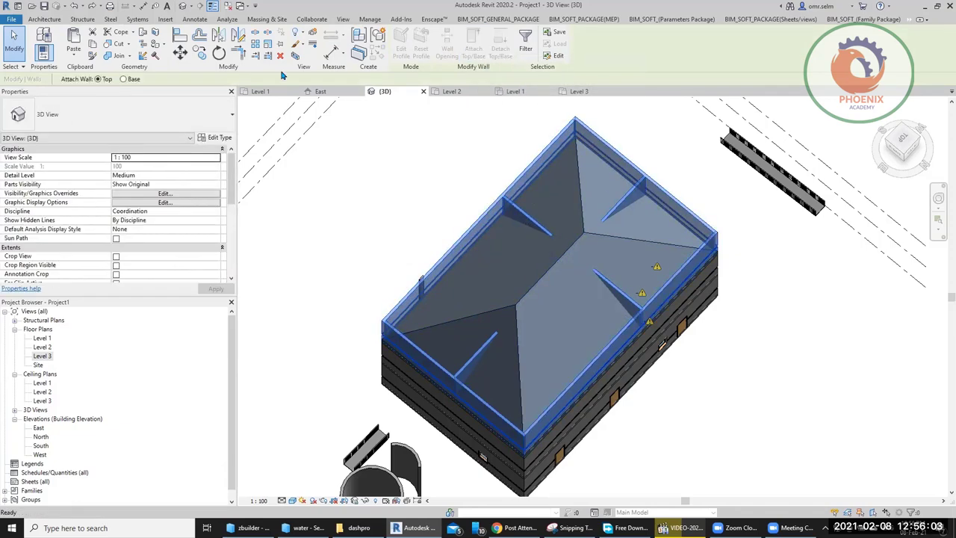
left_click(443, 166)
left_click(872, 461)
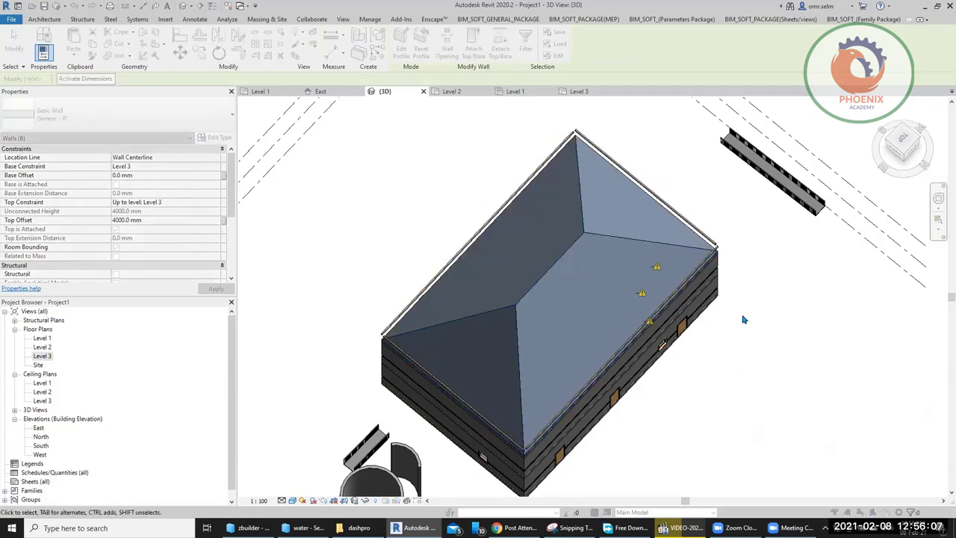
left_click(743, 320)
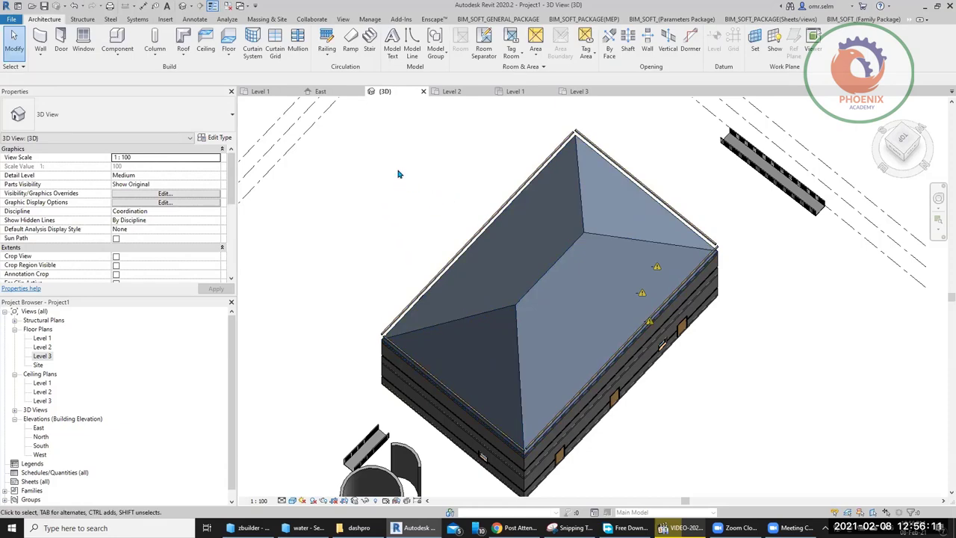
scroll(430, 201, "down", 2)
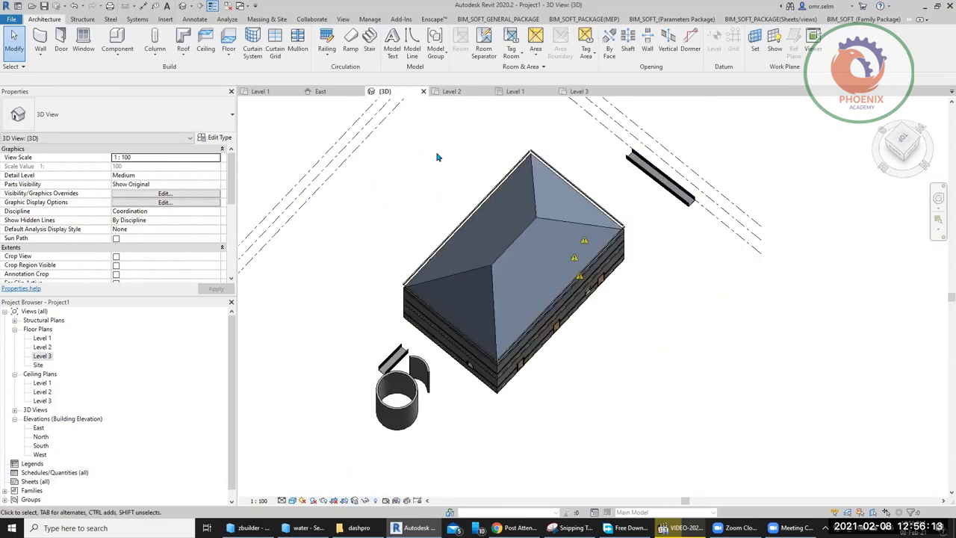
left_click_drag(610, 359, 446, 207)
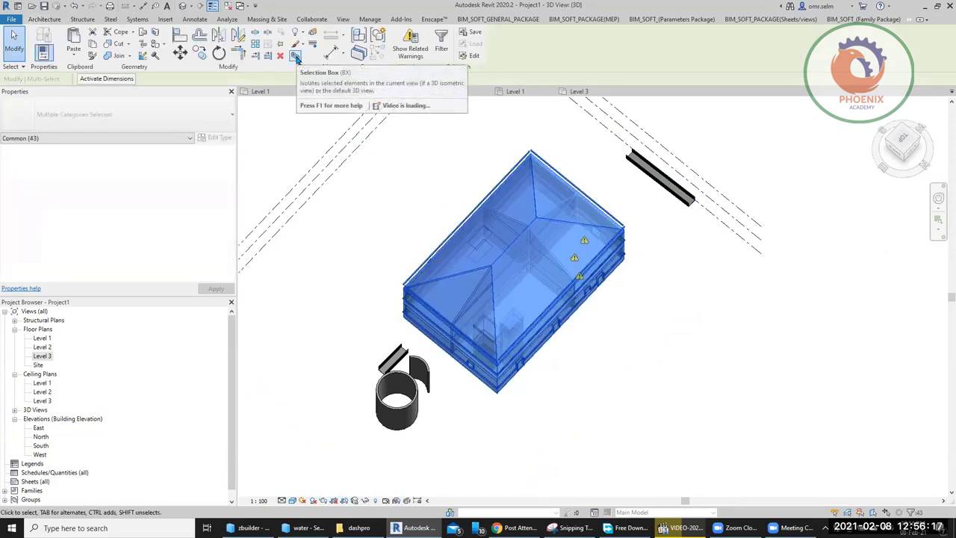
Add a section box around the selected building and select the box
left_click(295, 58)
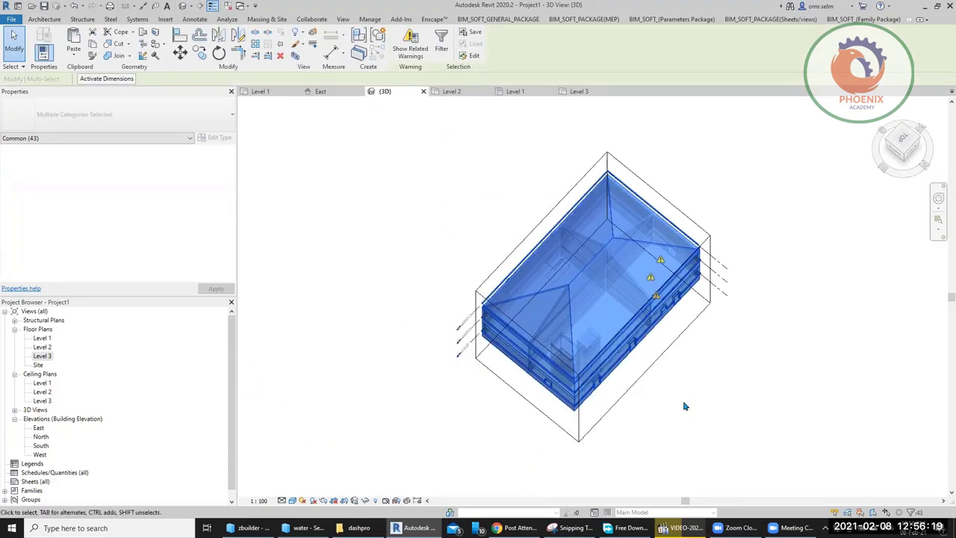
left_click(660, 363)
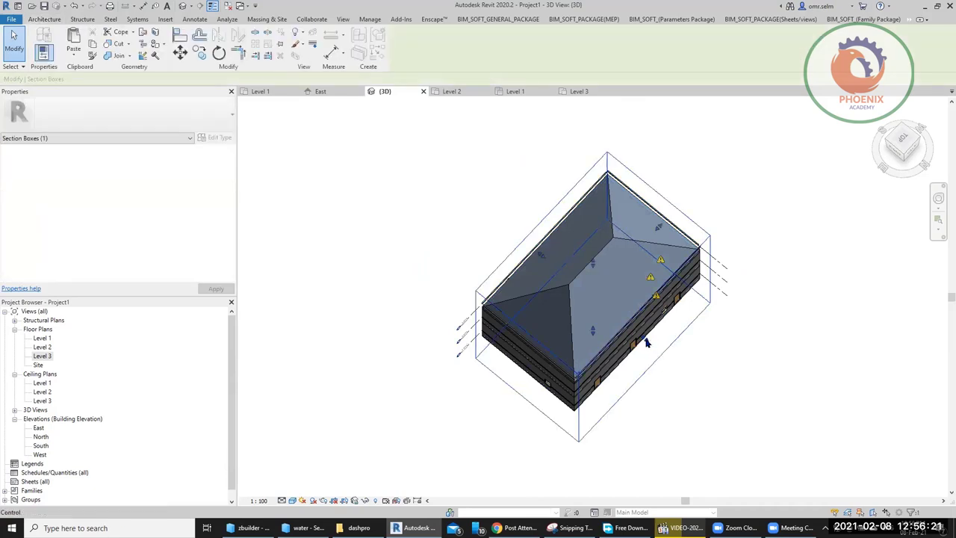
left_click_drag(611, 314, 638, 369)
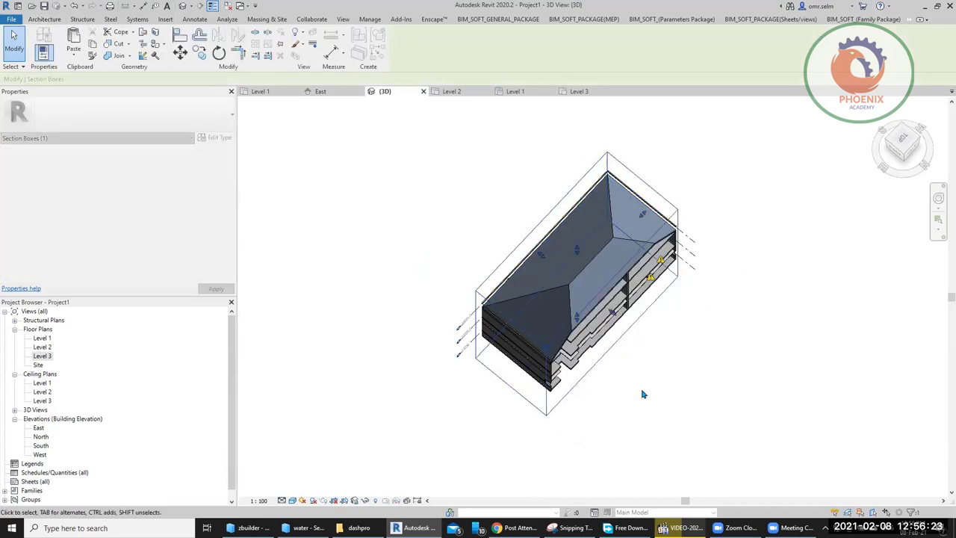
mouse_move(637, 400)
middle_mouse_down("shift")
mouse_move(585, 253)
mouse_move(523, 181)
mouse_move(453, 159)
mouse_move(604, 278)
mouse_move(591, 319)
mouse_move(551, 252)
middle_mouse_up("shift")
scroll(586, 252, "up", 5)
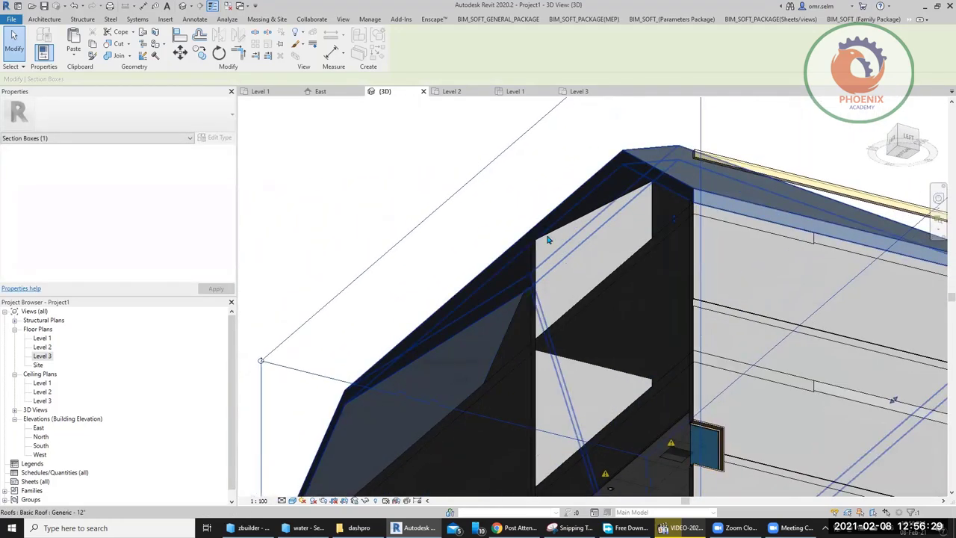
mouse_move(622, 212)
middle_mouse_down("shift")
mouse_move(568, 277)
mouse_move(602, 278)
middle_mouse_up("shift")
Select the upper wall beneath the roof and orbit to see the eave from the side
left_click(604, 274)
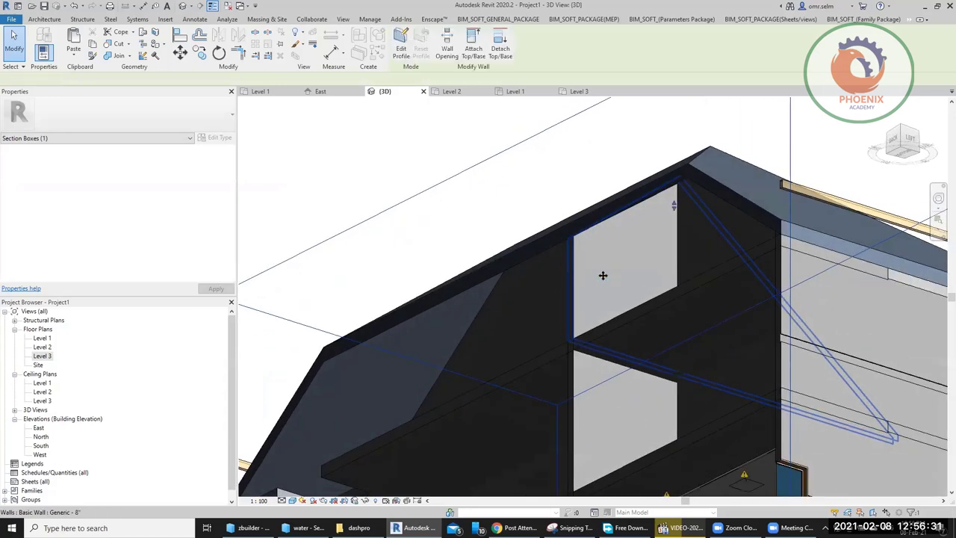
middle_click_drag(537, 288, 656, 338, "shift")
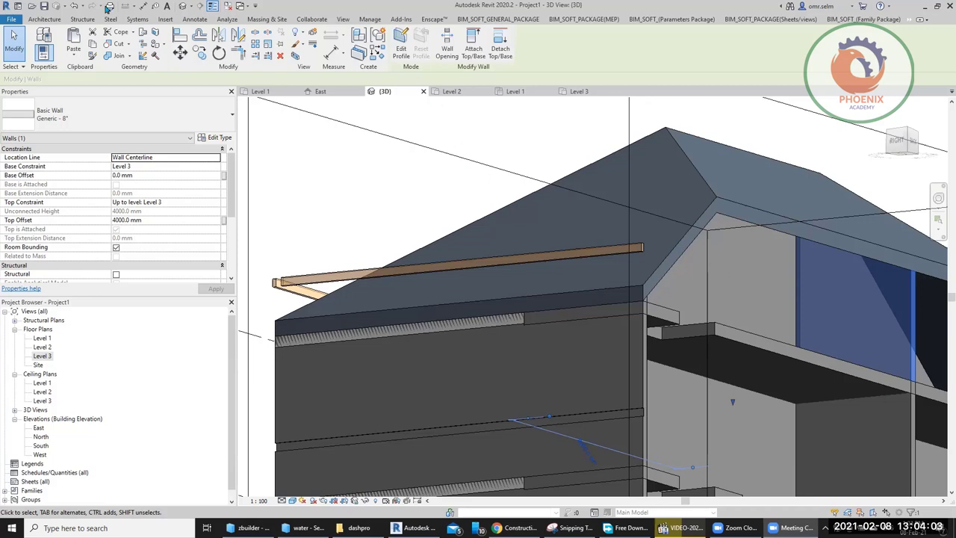
Place Roof: Gutter along the hip roof's front and lower eave edges, then finish
left_click(48, 19)
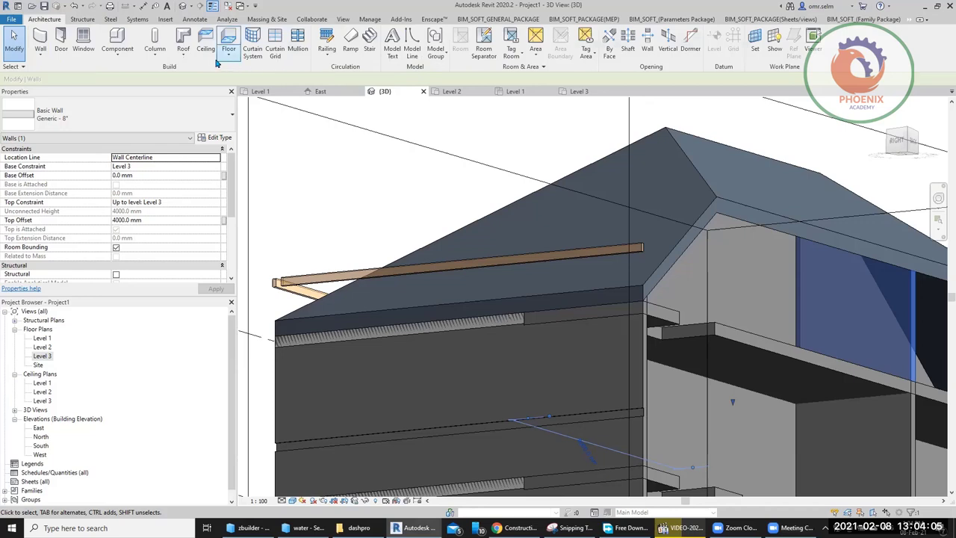
left_click(185, 60)
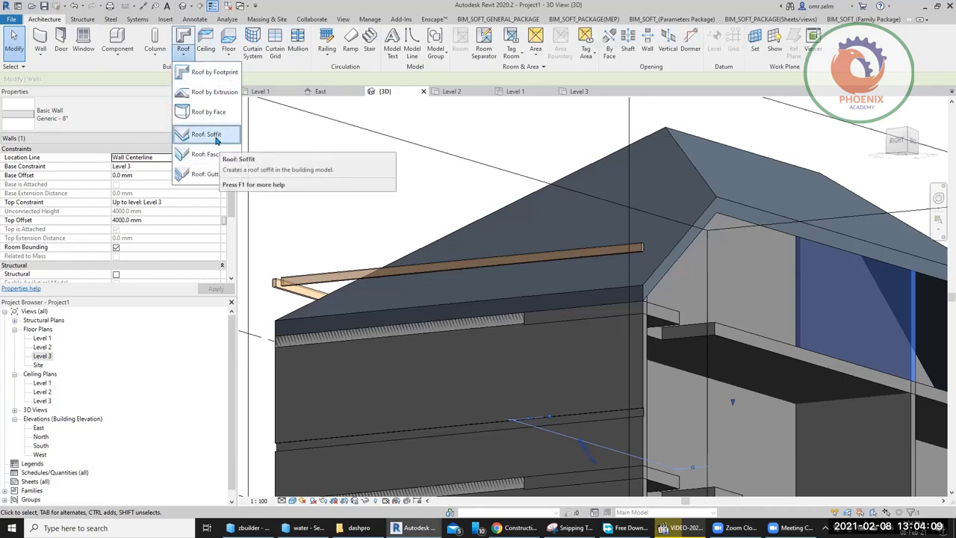
mouse_move(207, 174)
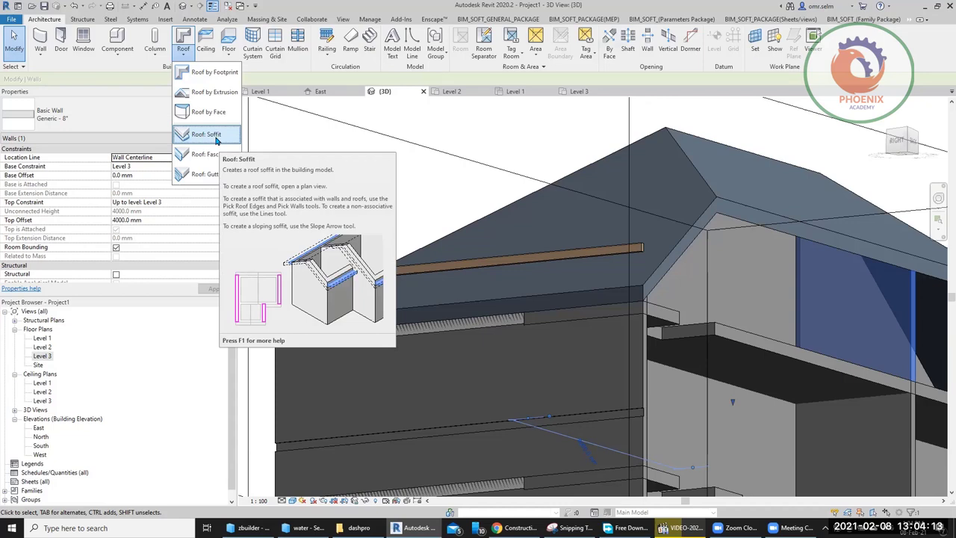
left_click(210, 174)
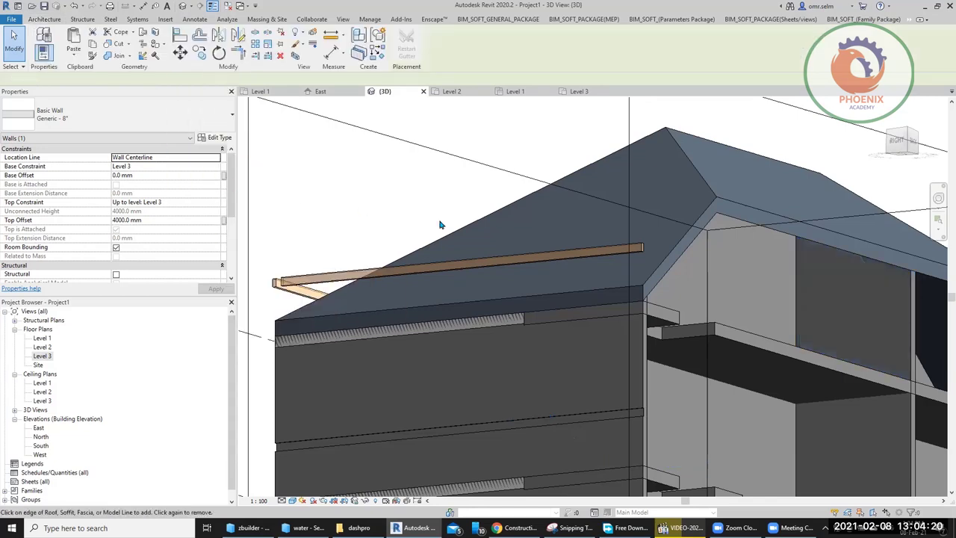
left_click(510, 298)
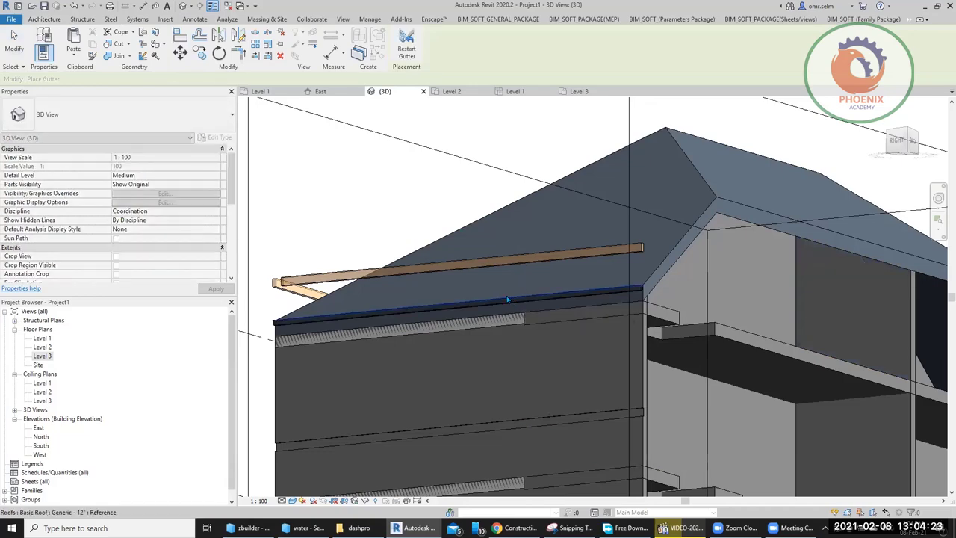
scroll(623, 286, "up", 3)
mouse_move(553, 323)
middle_mouse_down("shift")
mouse_move(461, 357)
mouse_move(381, 328)
middle_mouse_up("shift")
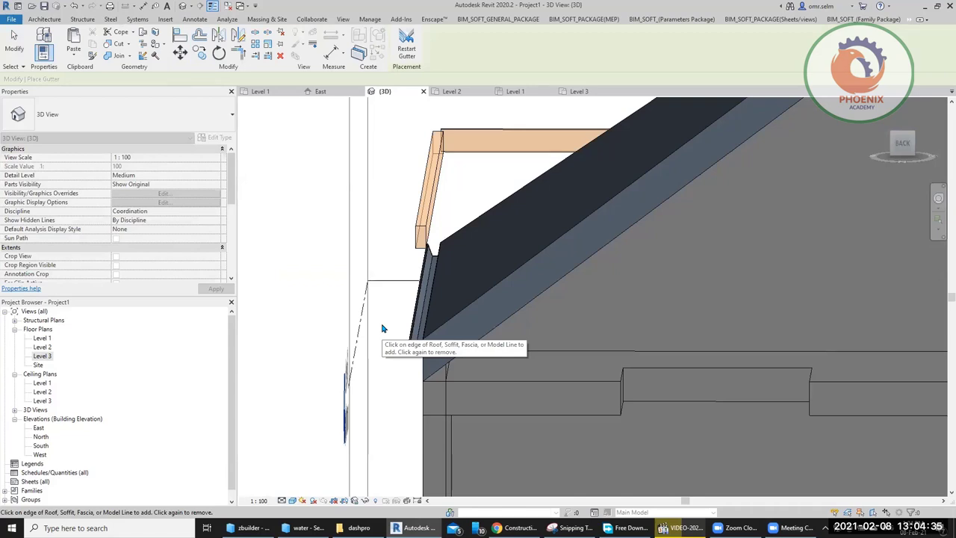
left_click(383, 328)
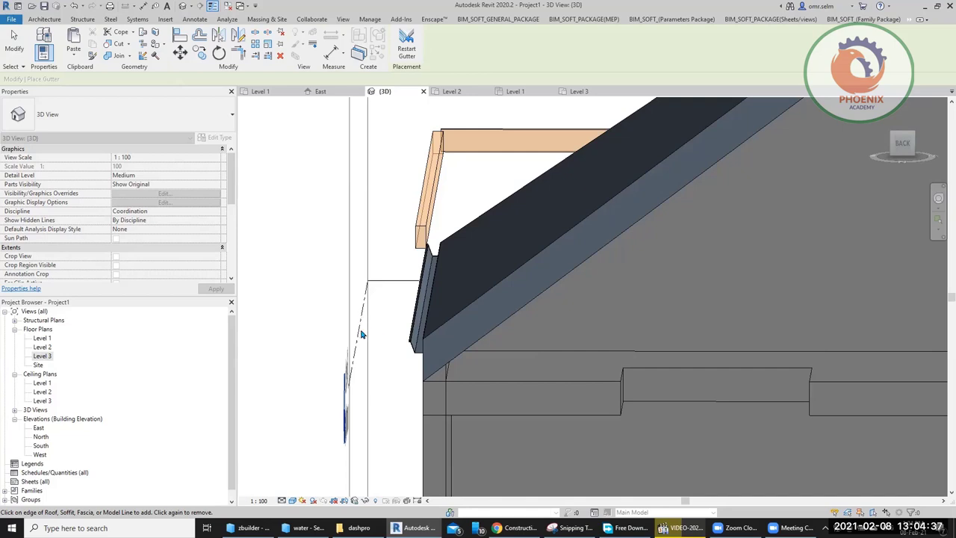
key("Escape")
key("Escape")
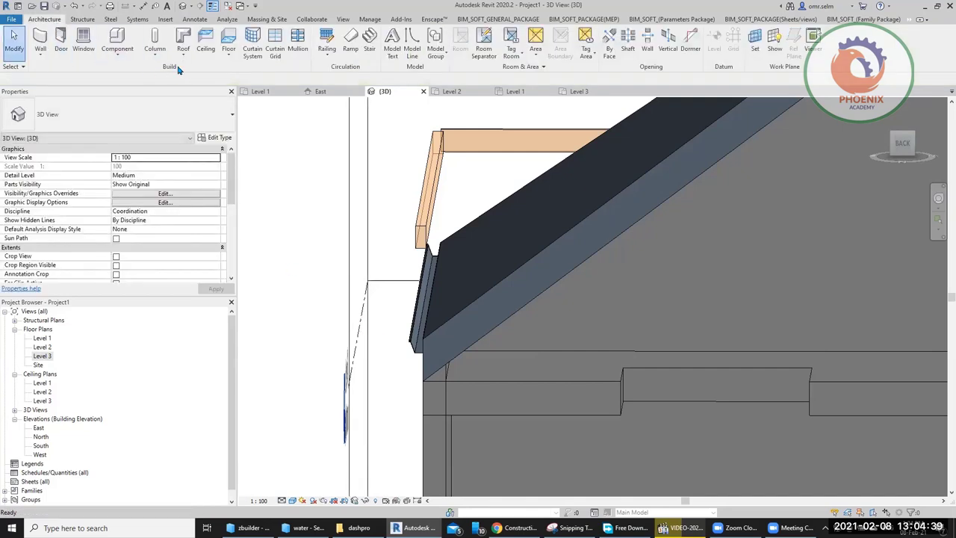
Add another gutter along the adjoining roof edge at the corner, then zoom back out
left_click(183, 55)
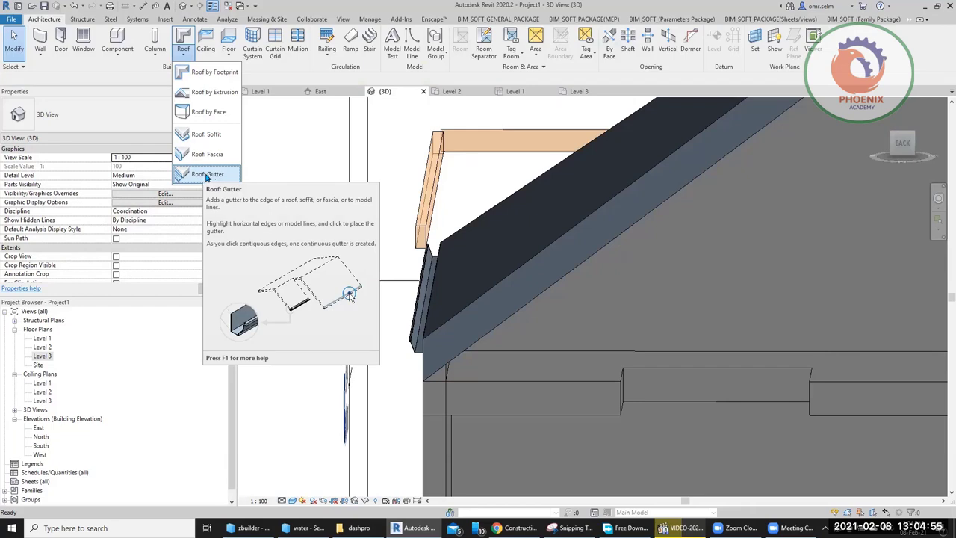
left_click(201, 175)
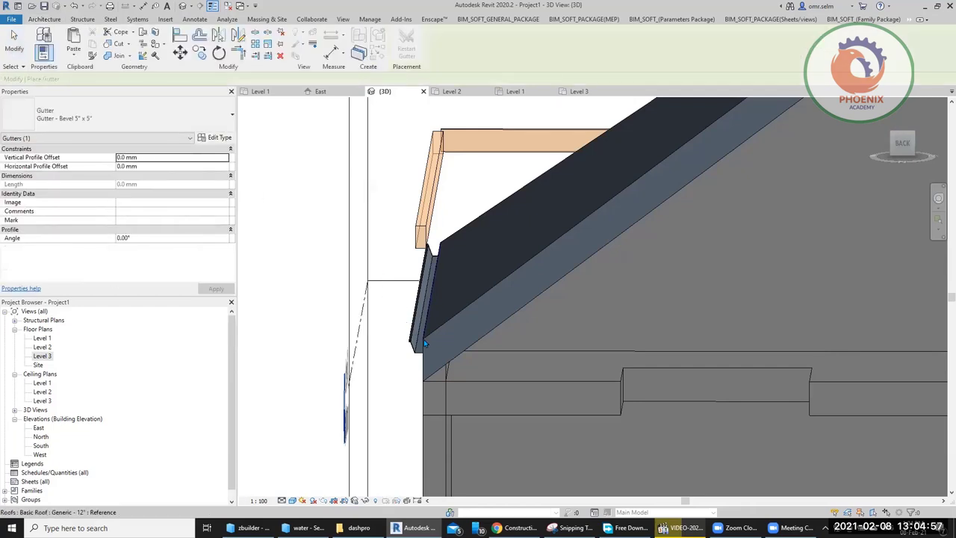
mouse_move(416, 333)
middle_mouse_down("shift")
mouse_move(596, 335)
mouse_move(523, 332)
middle_mouse_up("shift")
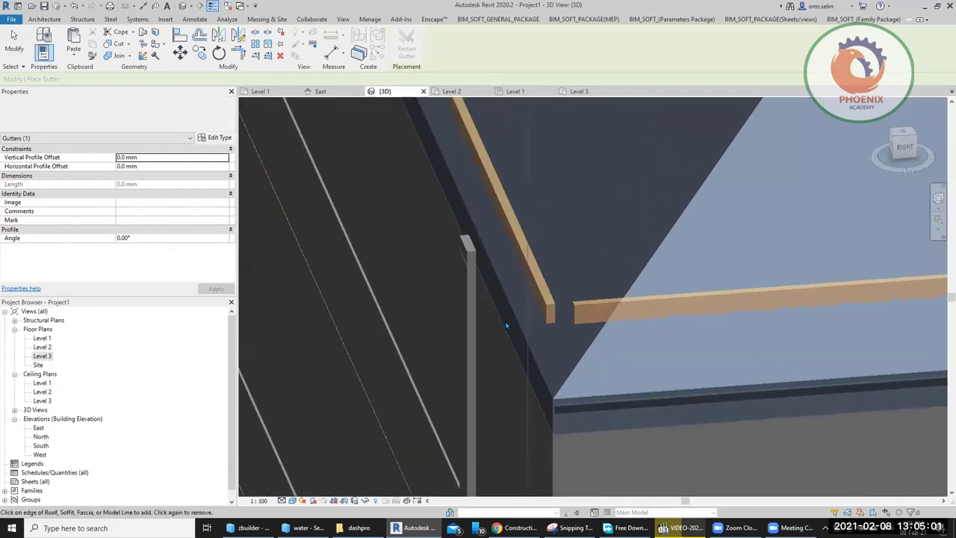
left_click(518, 330)
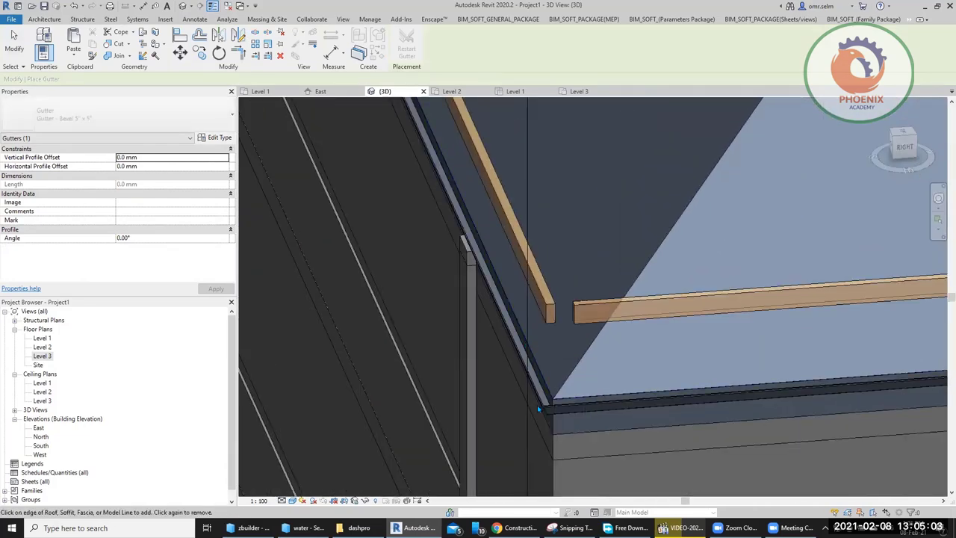
middle_click_drag(537, 405, 483, 364, "shift")
scroll(518, 367, "down", 5)
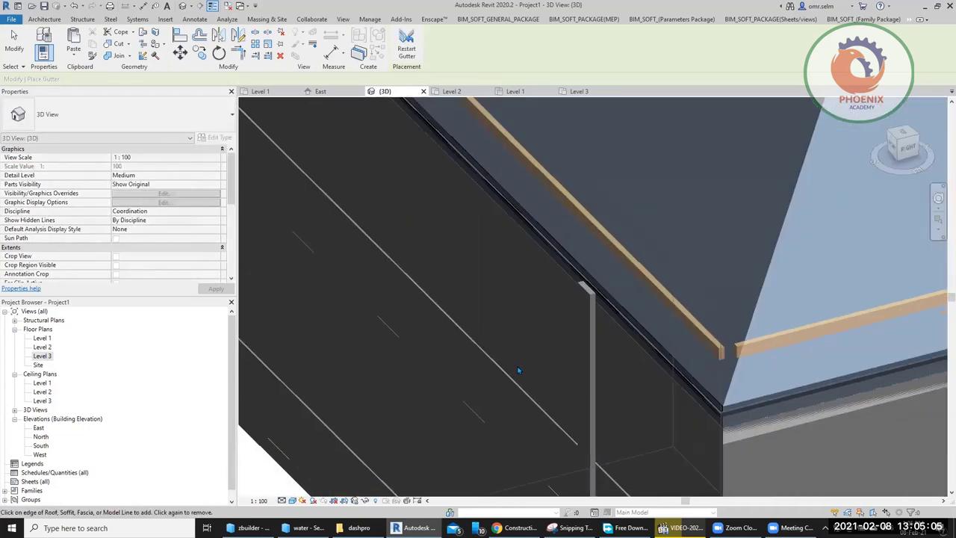
scroll(548, 325, "down", 3)
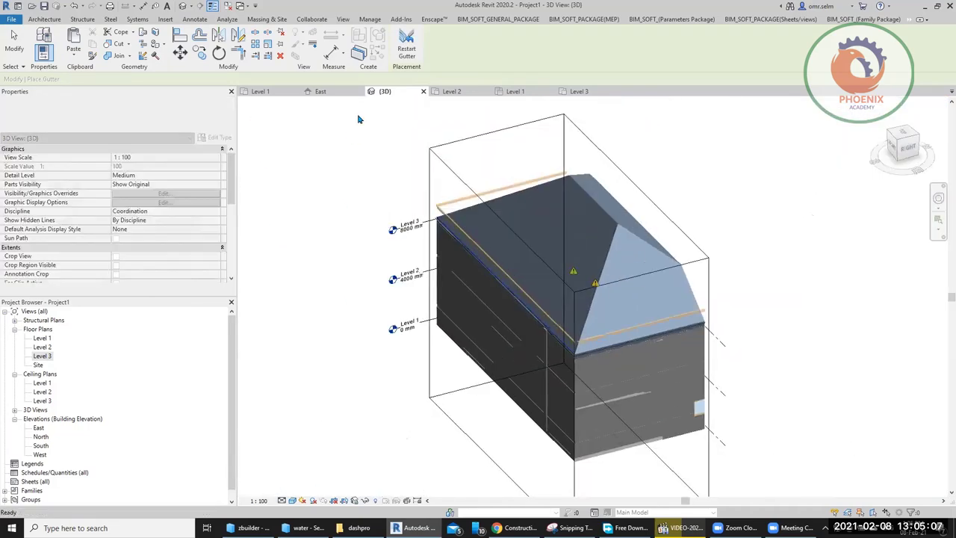
Finish gutter placement, clear the selection, and orbit to see the cut-away interior floors
key("Escape")
left_click(376, 90)
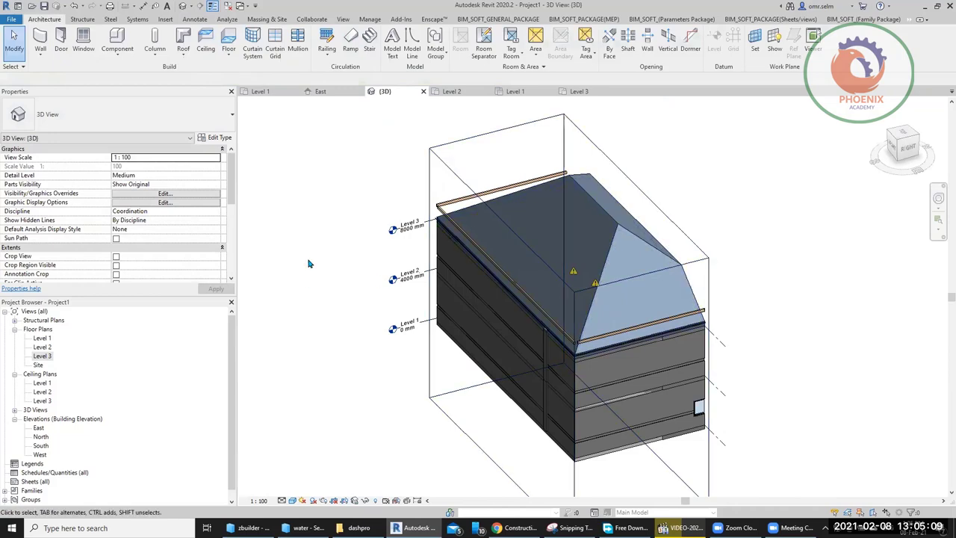
mouse_move(588, 300)
middle_mouse_down("shift")
mouse_move(436, 309)
mouse_move(336, 192)
middle_mouse_up("shift")
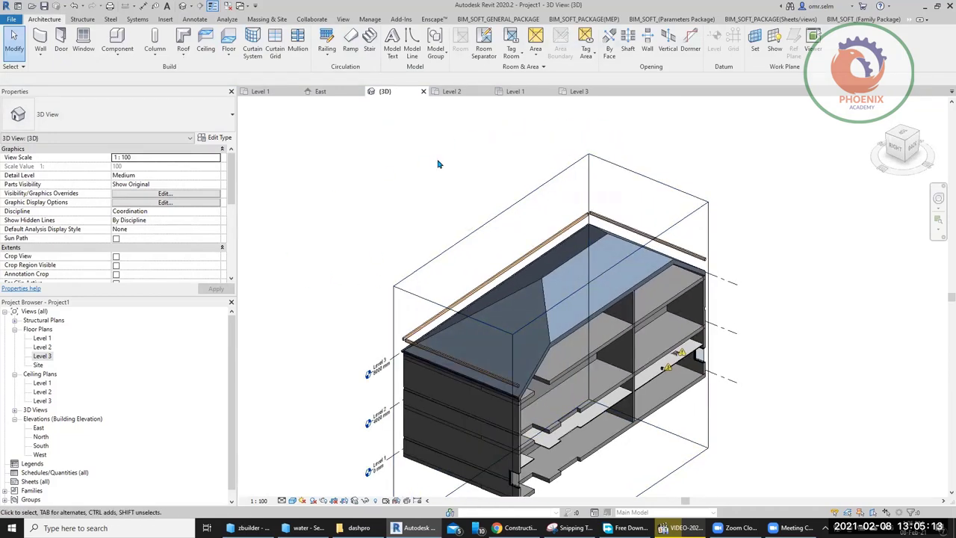
left_click_drag(236, 180, 230, 228)
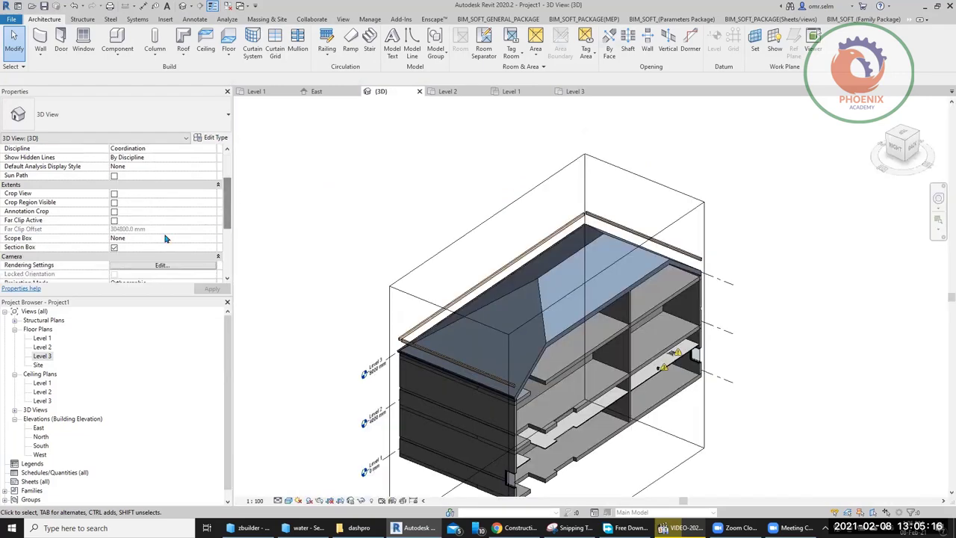
Turn off the Section Box and window-select the cylinder together with the roof
left_click(114, 248)
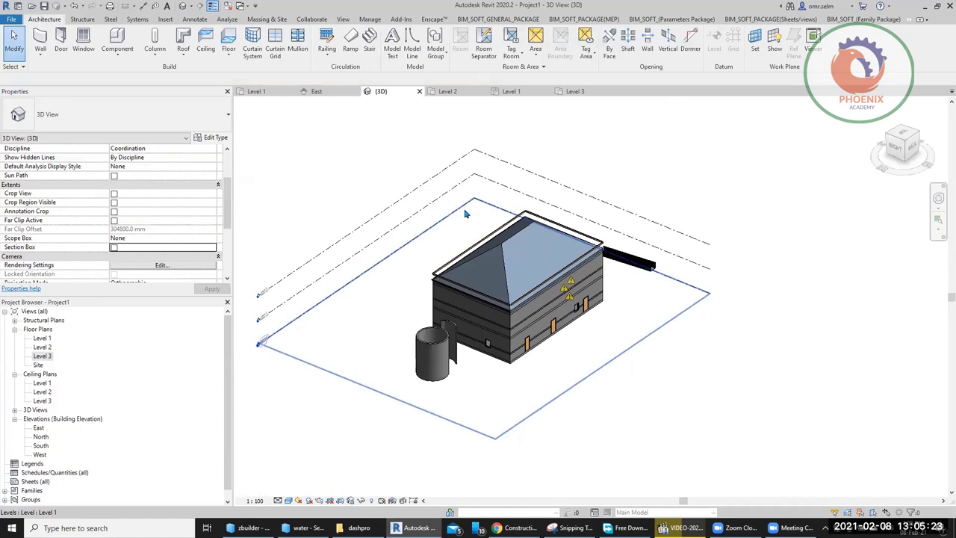
scroll(467, 225, "up", 2)
scroll(454, 268, "up", 3)
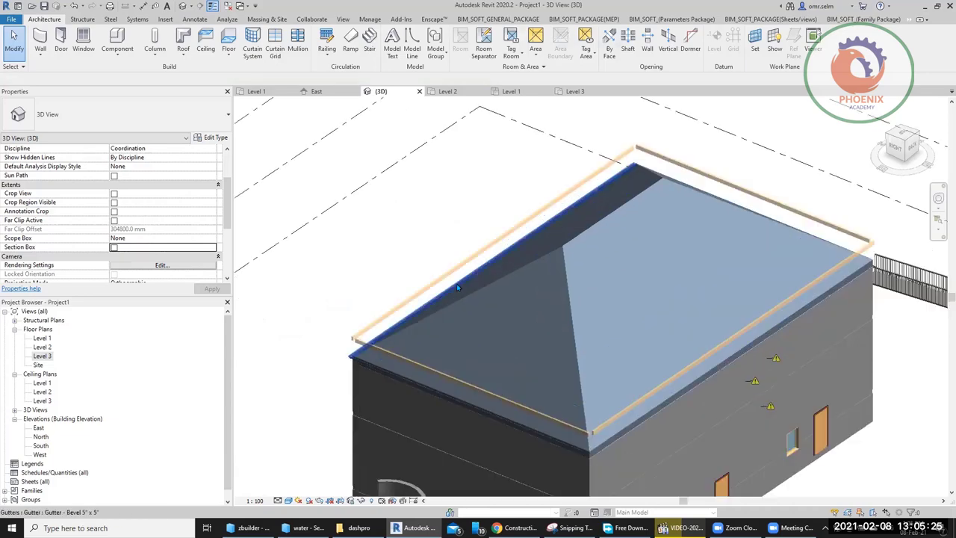
scroll(454, 268, "down", 5)
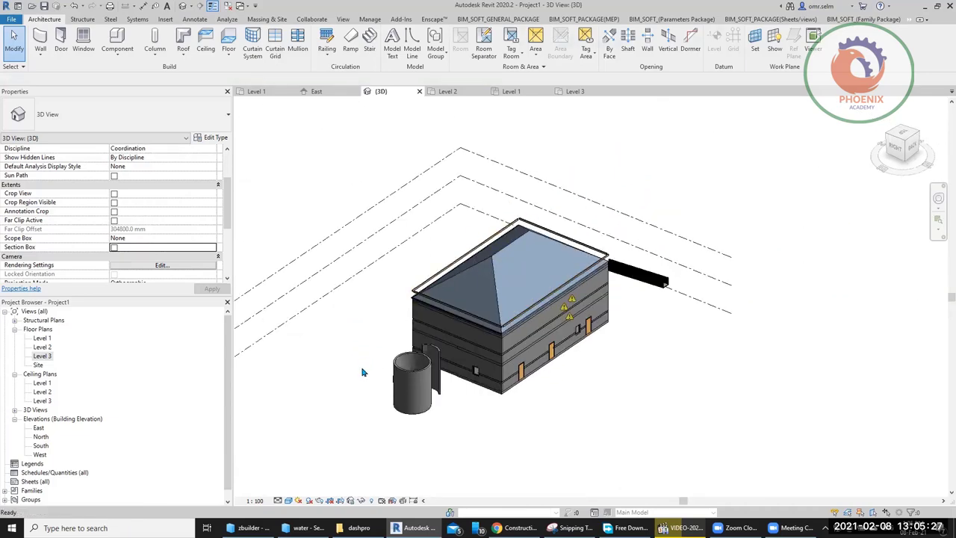
left_click_drag(335, 438, 486, 257)
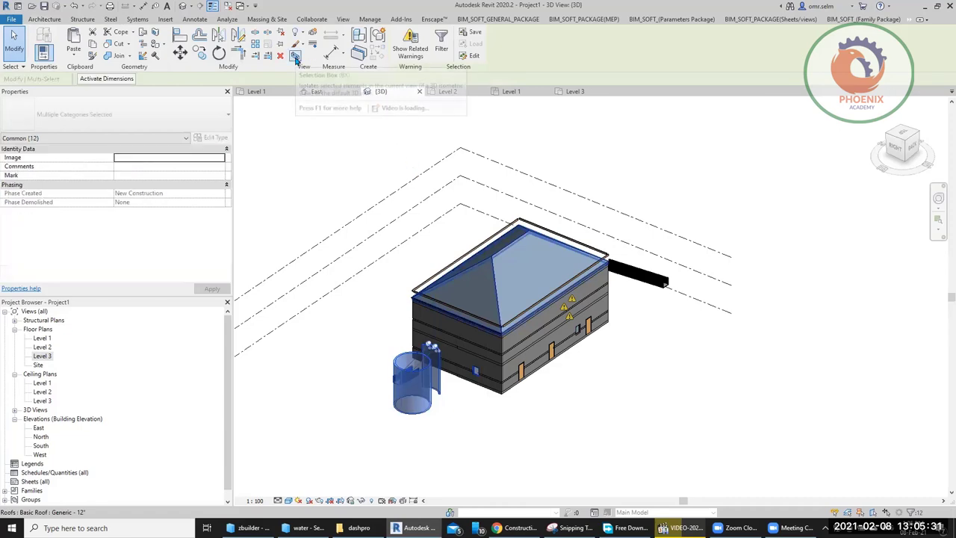
Crop a section box to the selected cylinder and roof, then select the upper wall
left_click(295, 58)
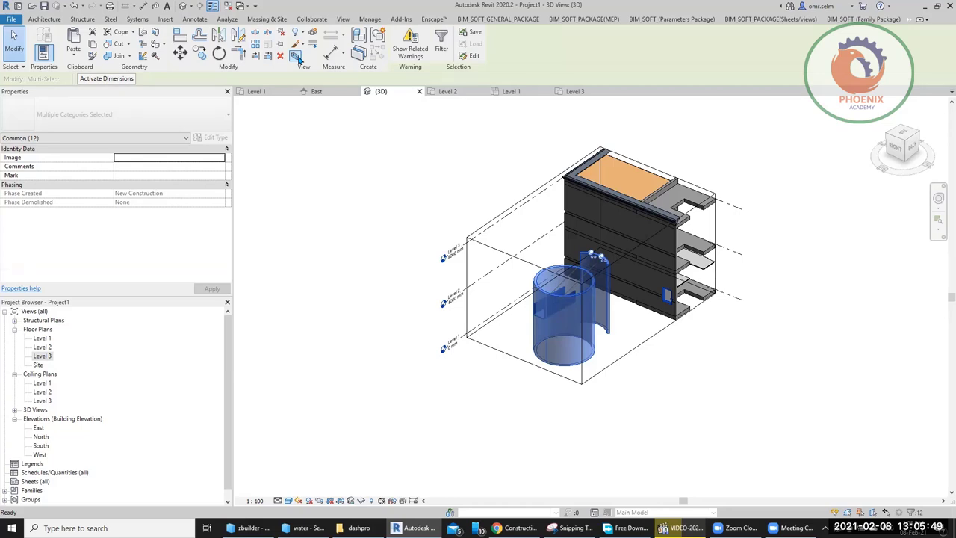
key("Escape")
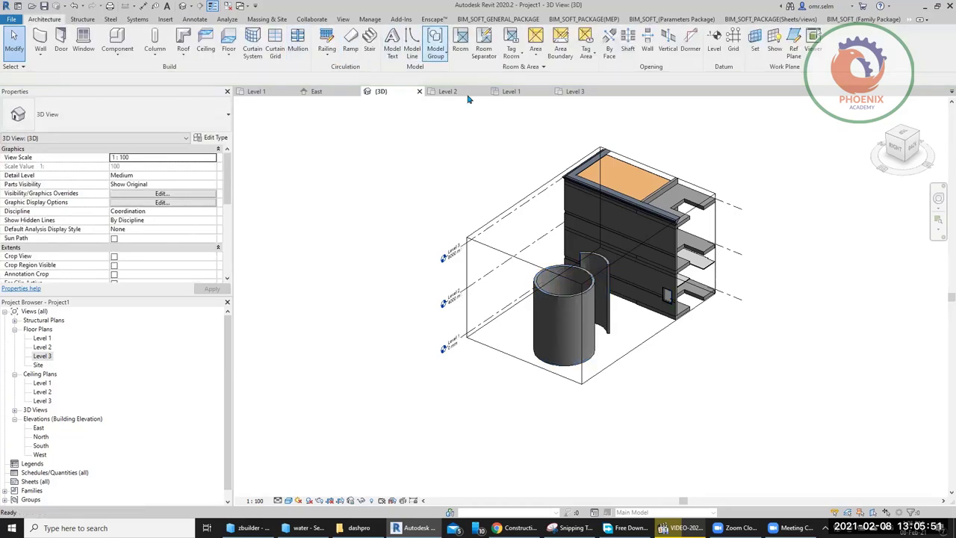
scroll(695, 243, "up", 5)
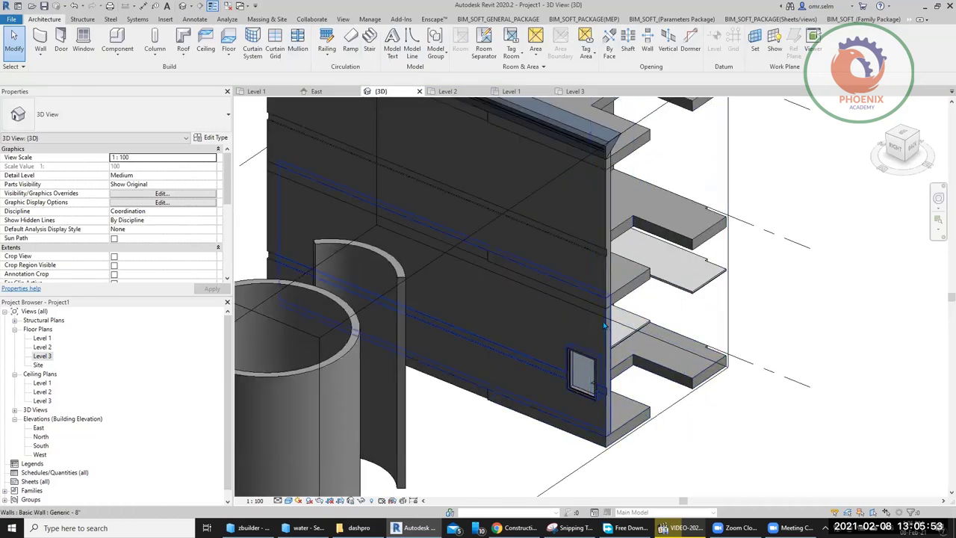
left_click(602, 221)
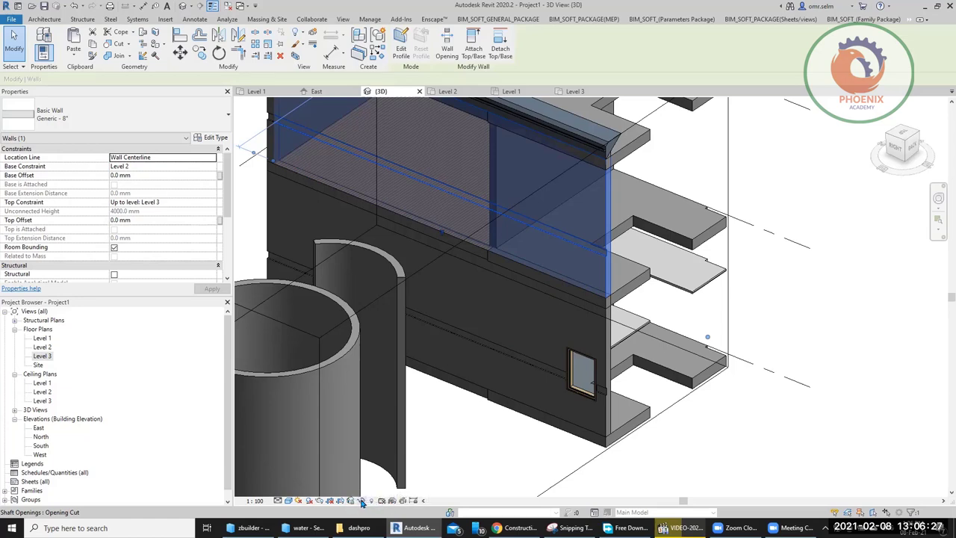
Temporarily hide the selected upper wall in the 3D view
left_click(361, 501)
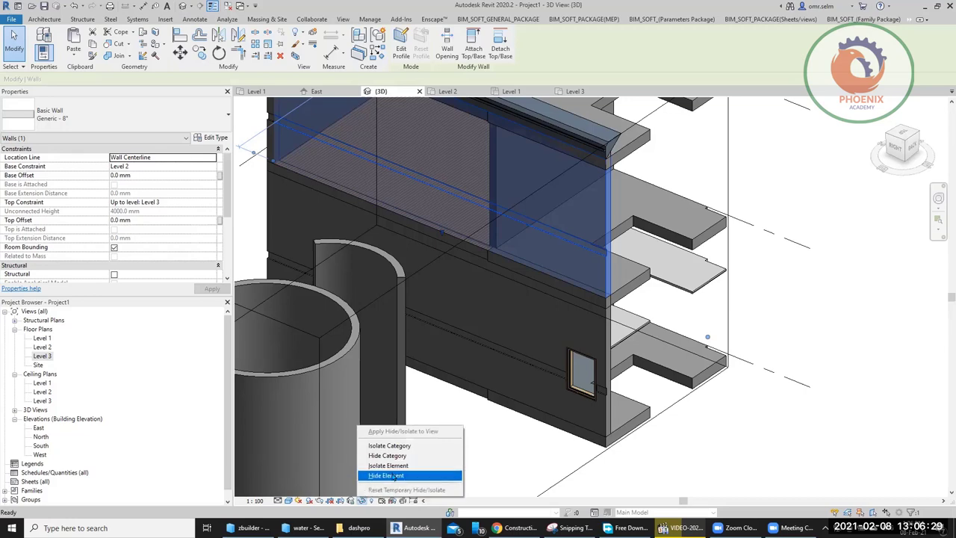
left_click(393, 479)
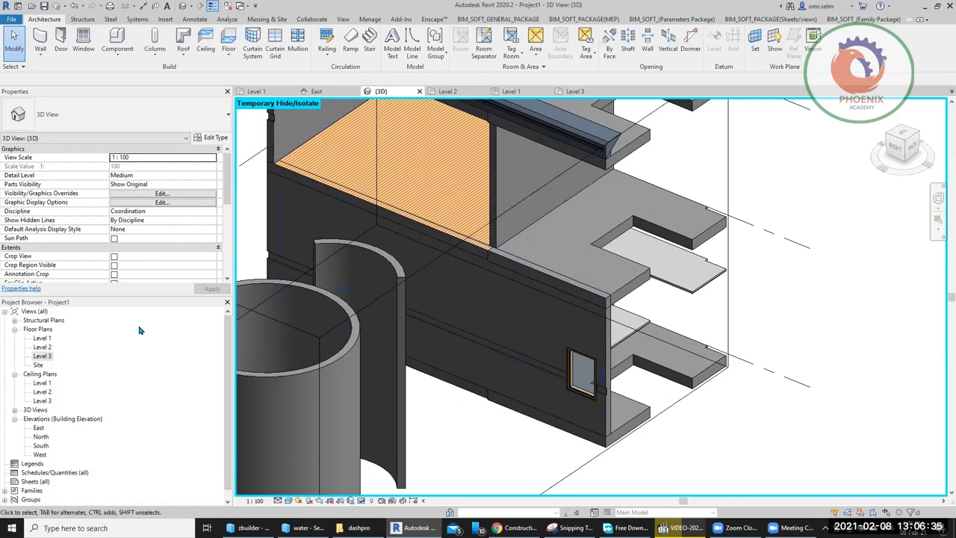
left_click(11, 528)
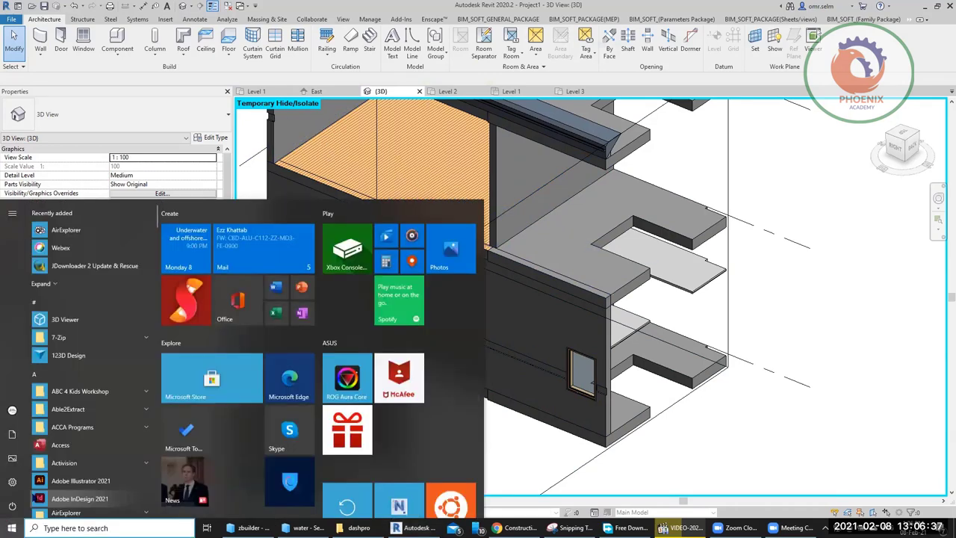
type("glass")
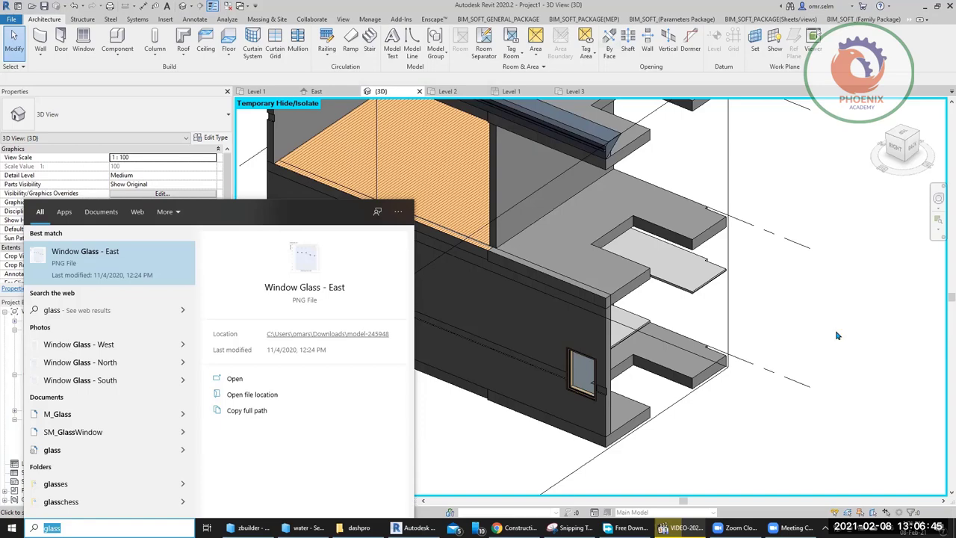
left_click(471, 419)
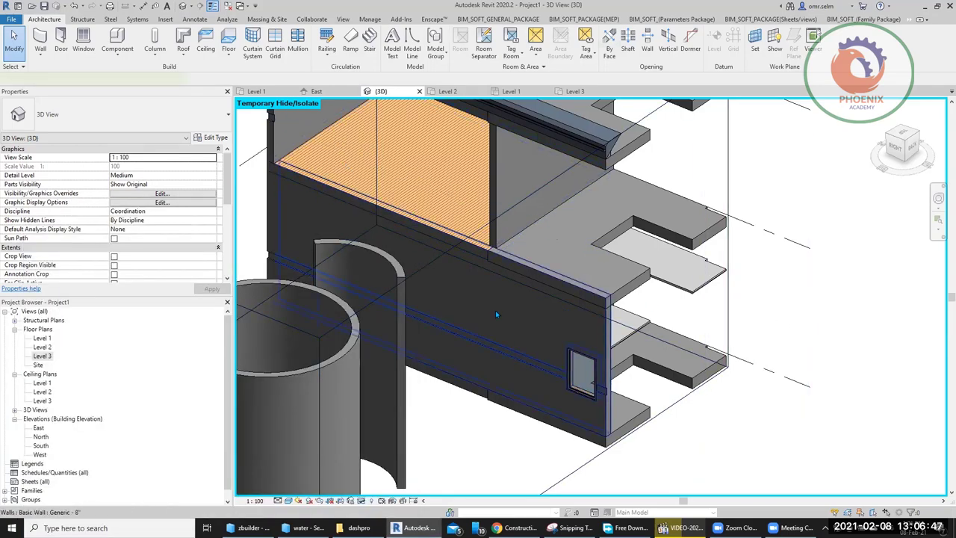
Hide the front wall below and apply the hiding permanently to the view
left_click(466, 343)
left_click(371, 500)
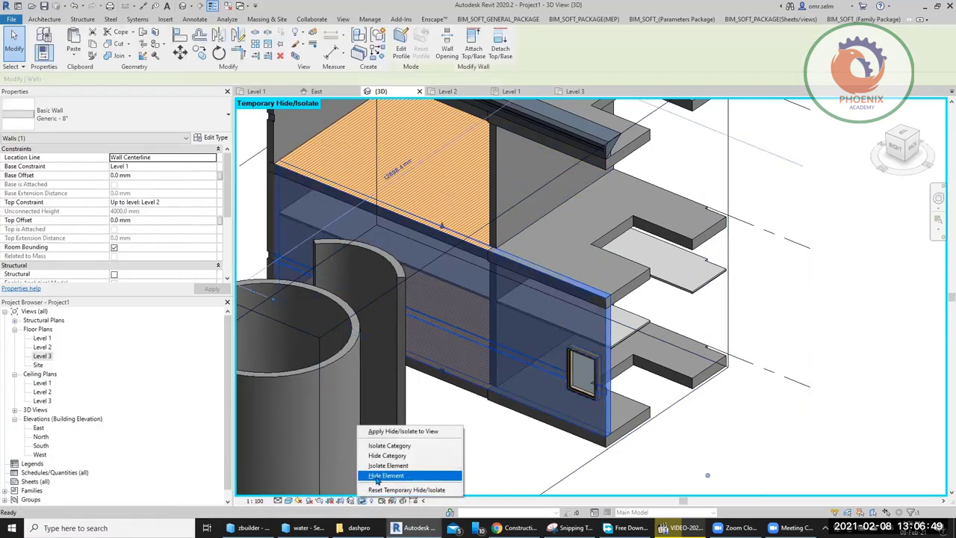
left_click(386, 475)
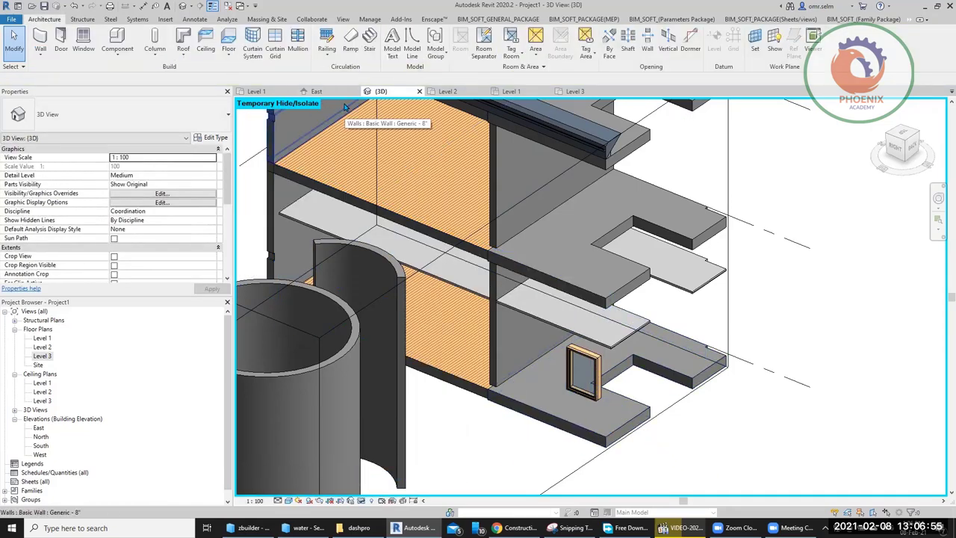
left_click(362, 501)
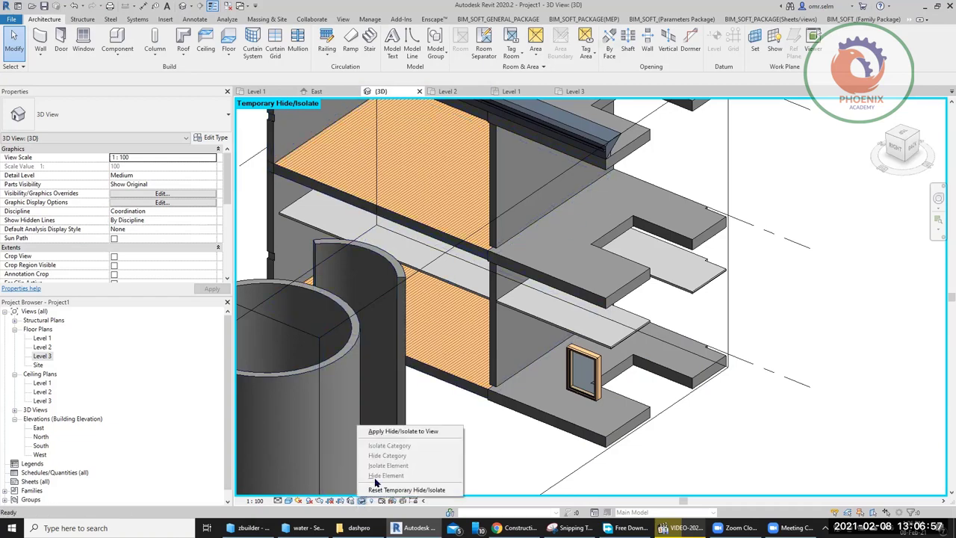
left_click(439, 432)
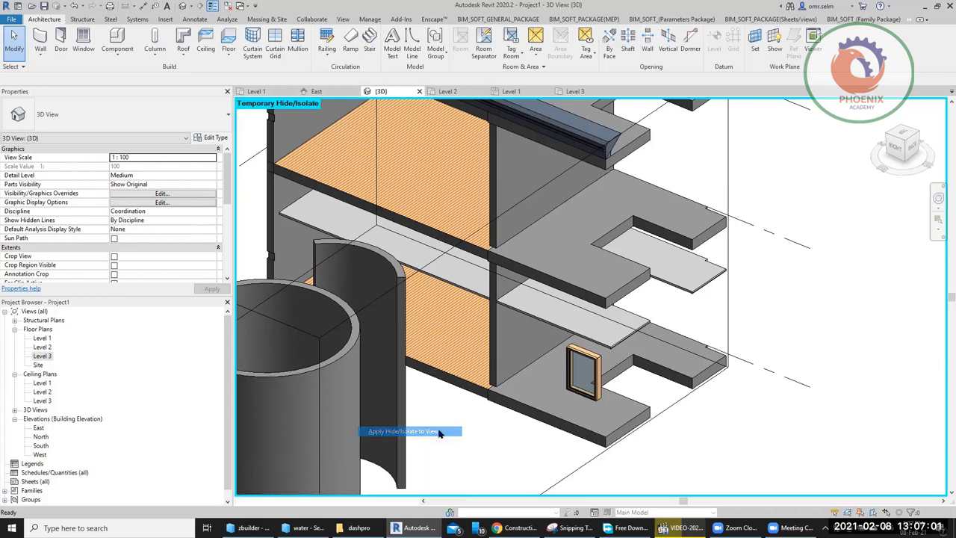
left_click(356, 502)
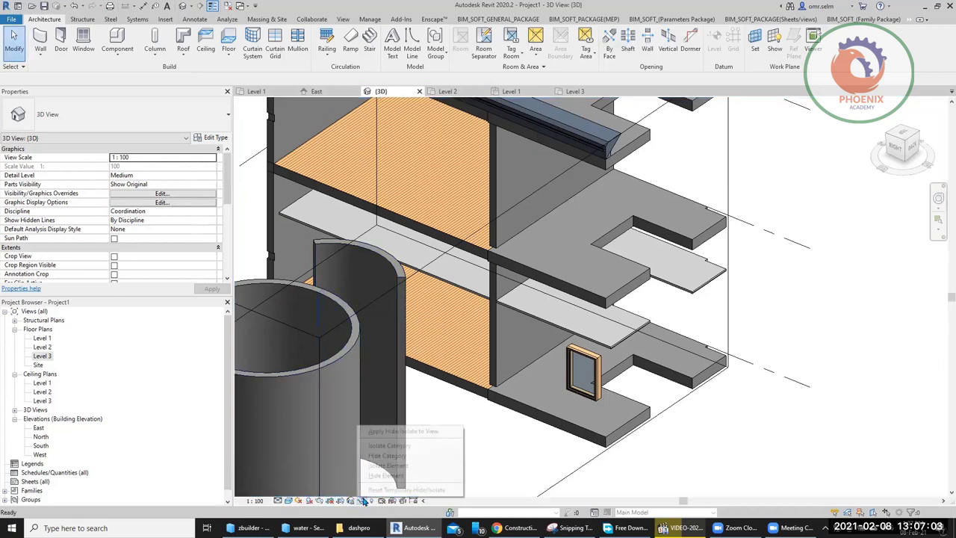
left_click(498, 433)
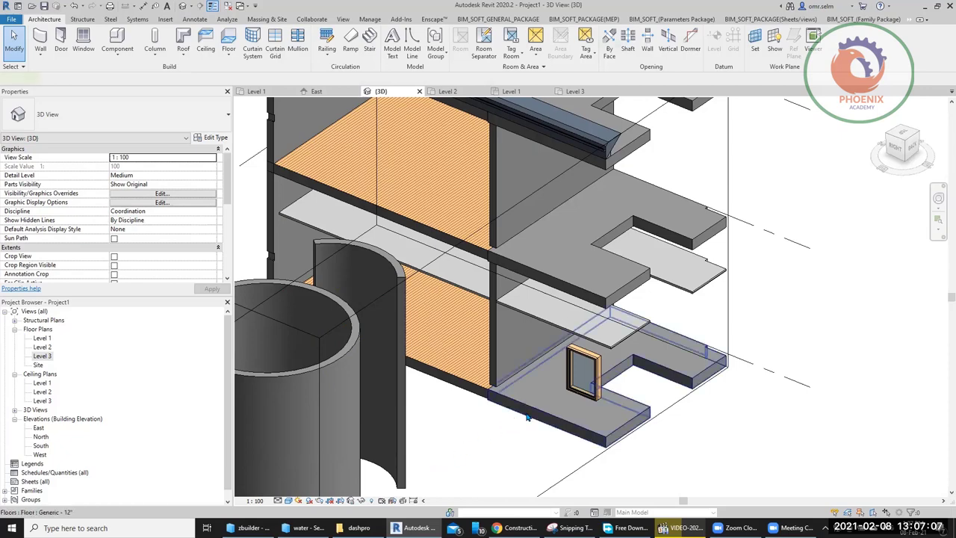
Temporarily hide the window's floor slab, then reset Temporary Hide/Isolate to restore it
left_click(521, 412)
left_click(363, 501)
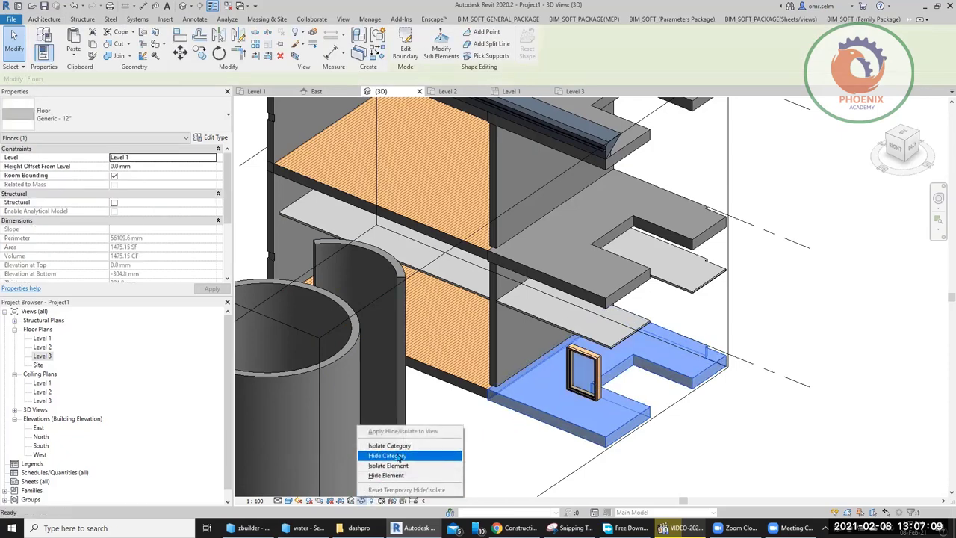
left_click(386, 475)
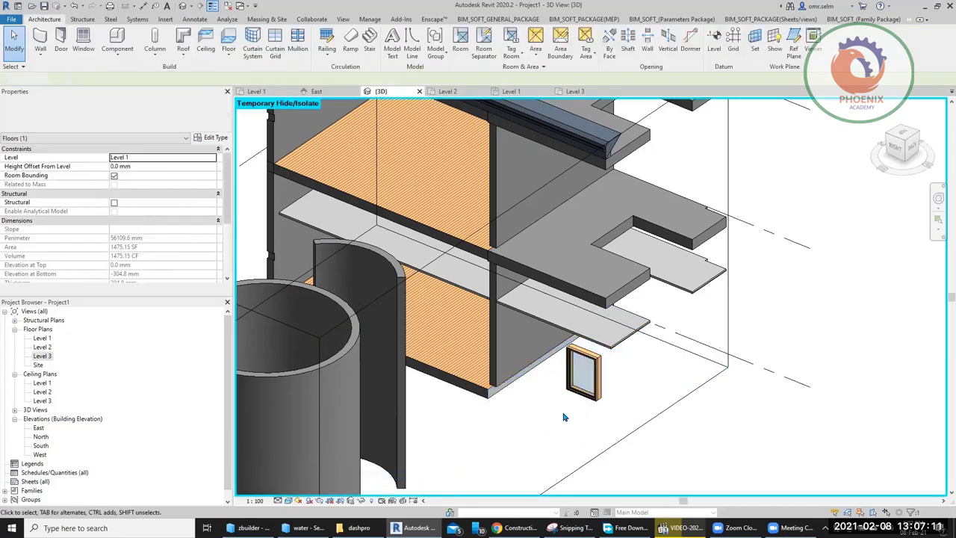
left_click(364, 500)
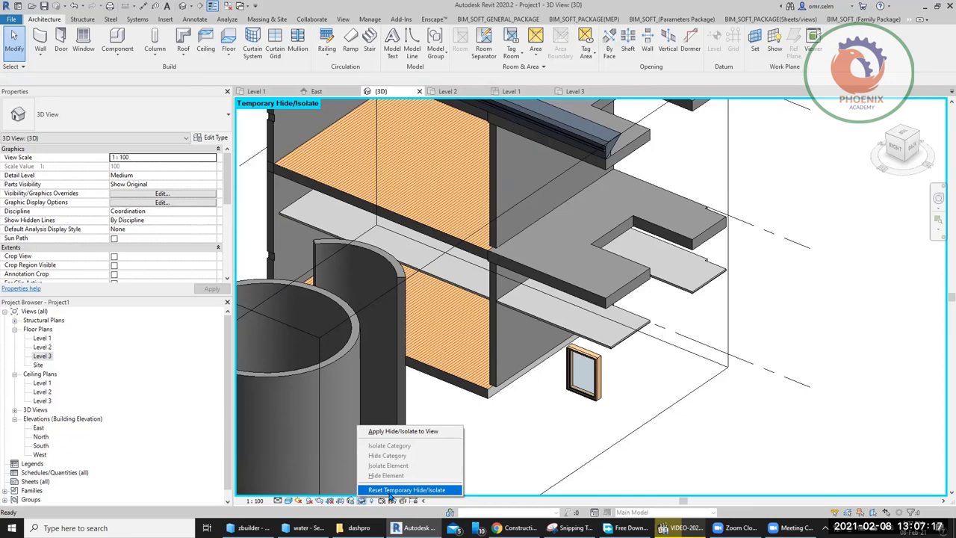
left_click(390, 491)
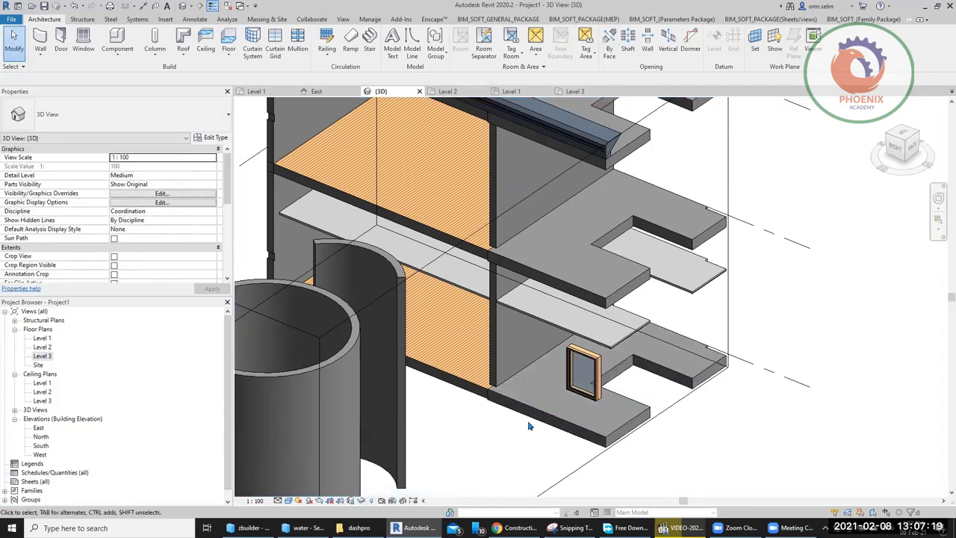
scroll(570, 405, "up", 3)
left_click(582, 446)
mouse_move(581, 446)
middle_mouse_down("shift")
mouse_move(667, 361)
mouse_move(668, 314)
middle_mouse_up("shift")
Reveal hidden elements, unhide the two hidden upper walls in the view, then turn reveal off
left_click(665, 248)
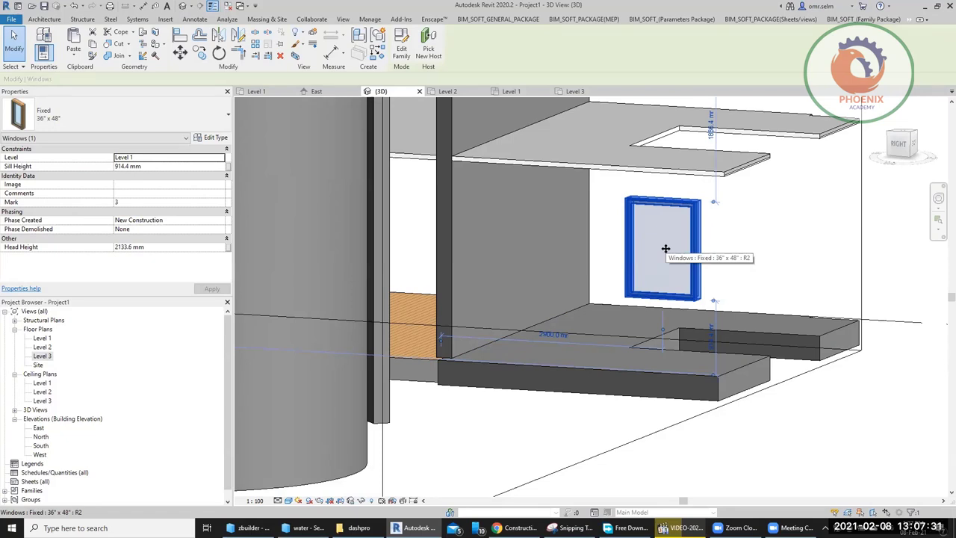
left_click(373, 500)
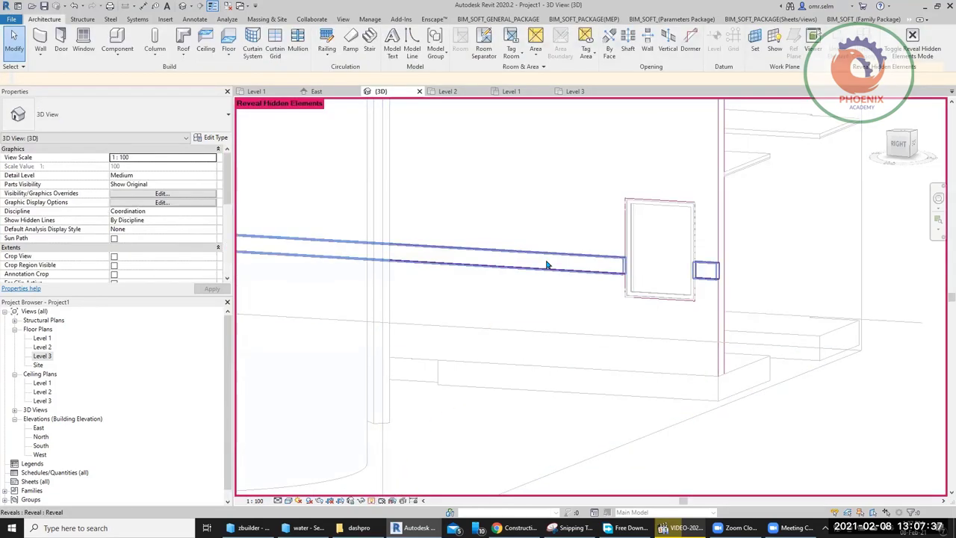
scroll(718, 379, "down", 3)
mouse_move(719, 324)
middle_mouse_down()
mouse_move(708, 404)
mouse_move(685, 460)
middle_mouse_up()
left_click(652, 429)
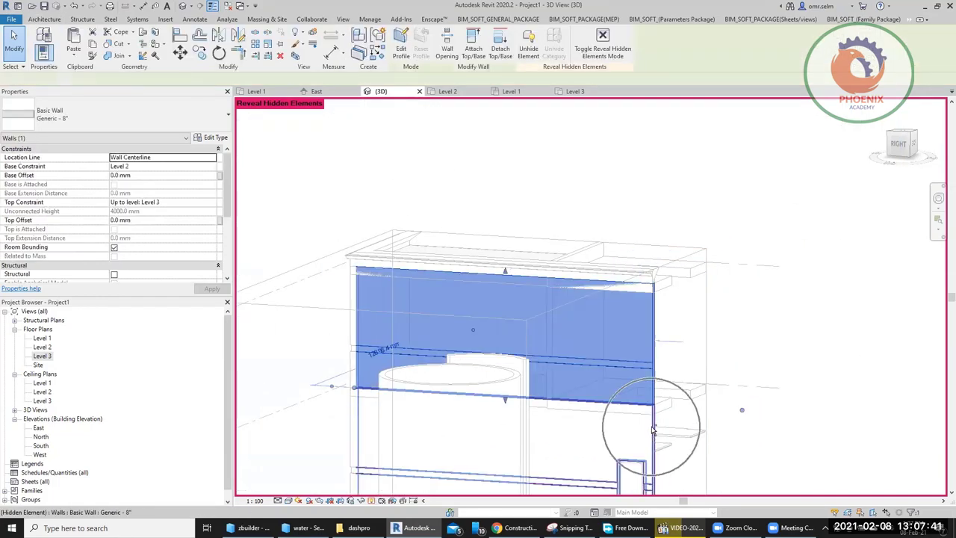
left_click(641, 431, "ctrl")
right_click(637, 431)
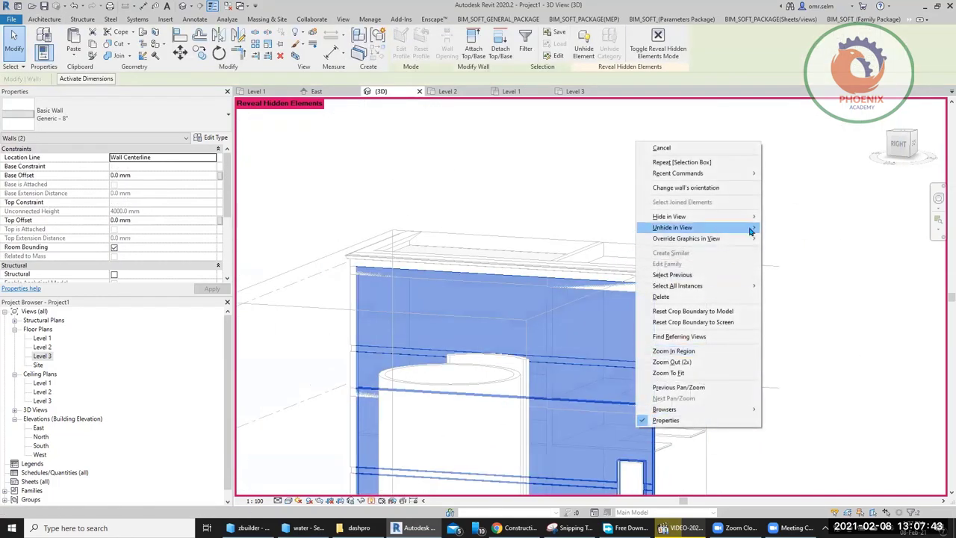
mouse_move(672, 227)
left_click(785, 227)
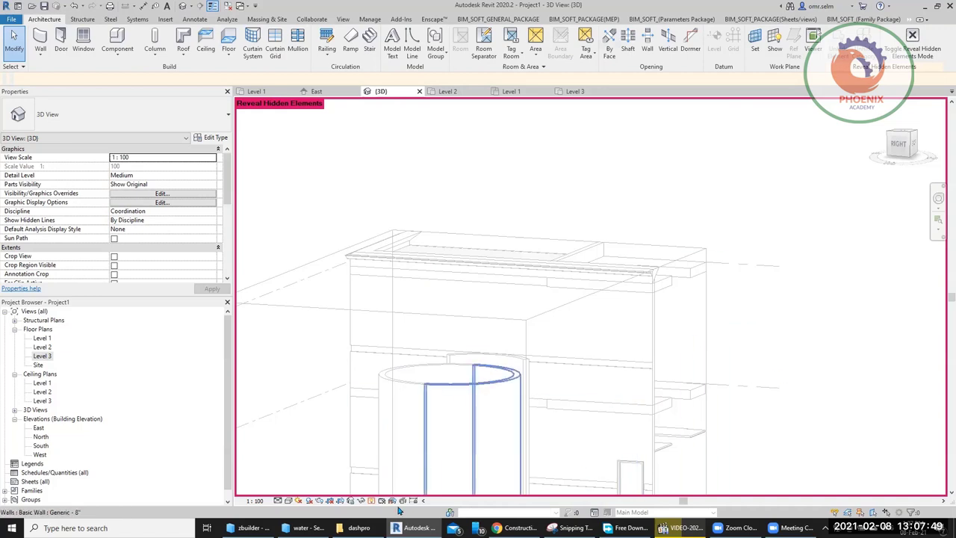
left_click(372, 501)
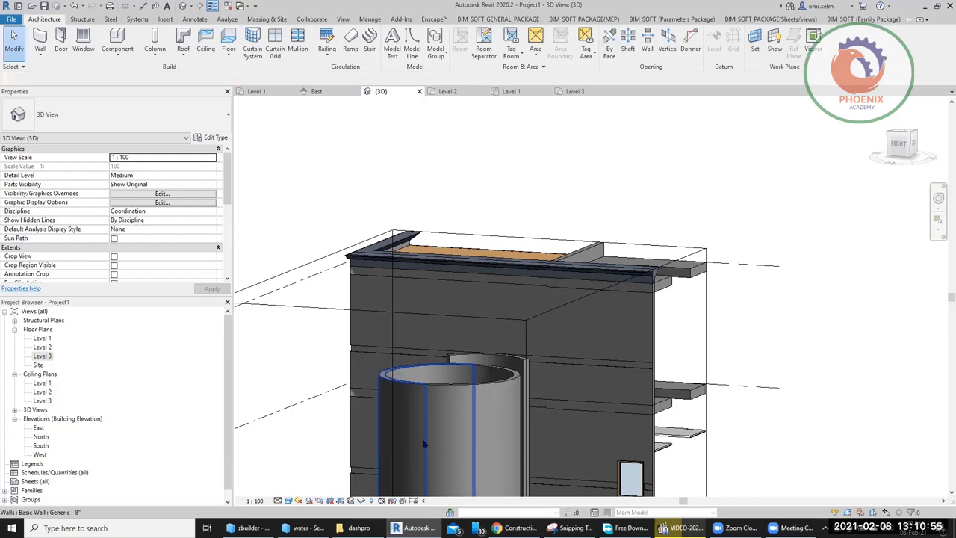
Isolate the wall category temporarily, orbit to view the walls from behind, then reset it
left_click(399, 437)
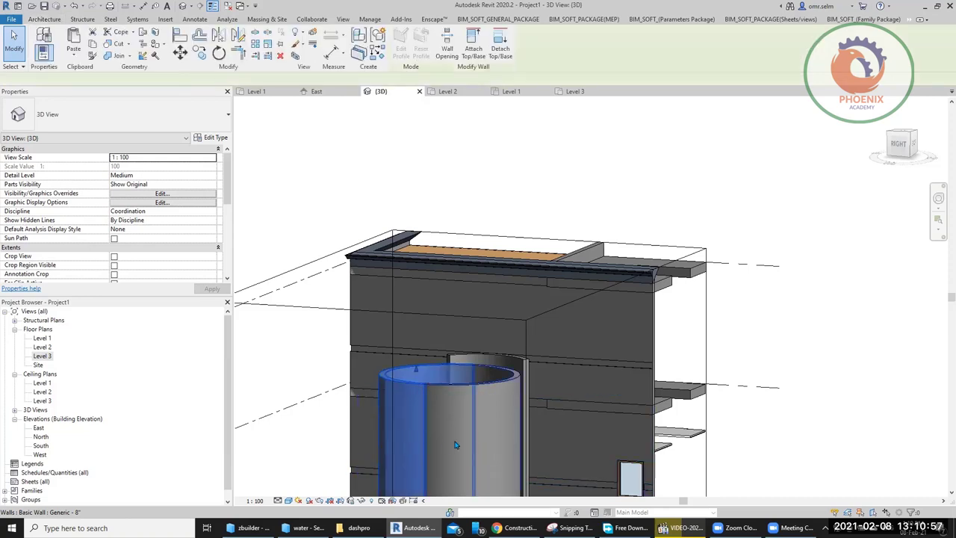
left_click(362, 501)
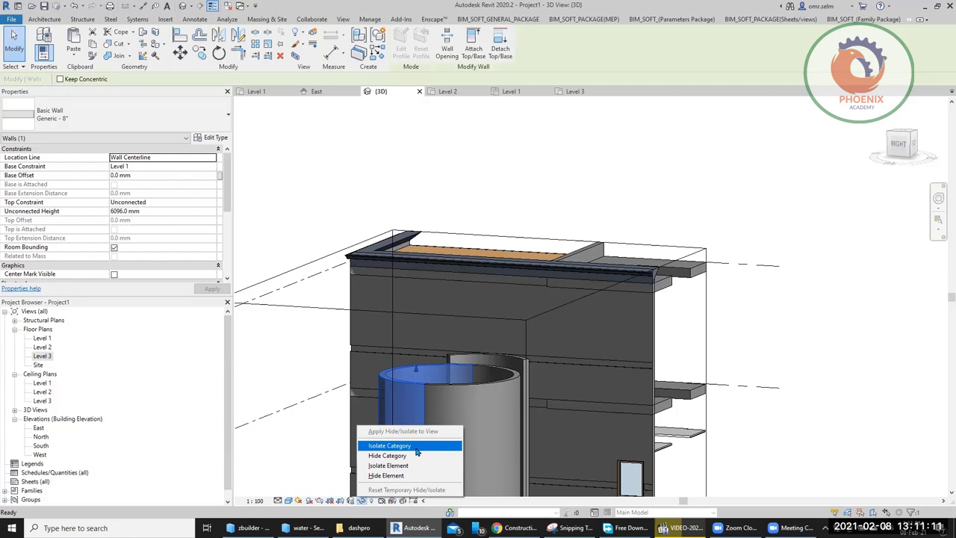
left_click(416, 452)
scroll(605, 349, "down", 3)
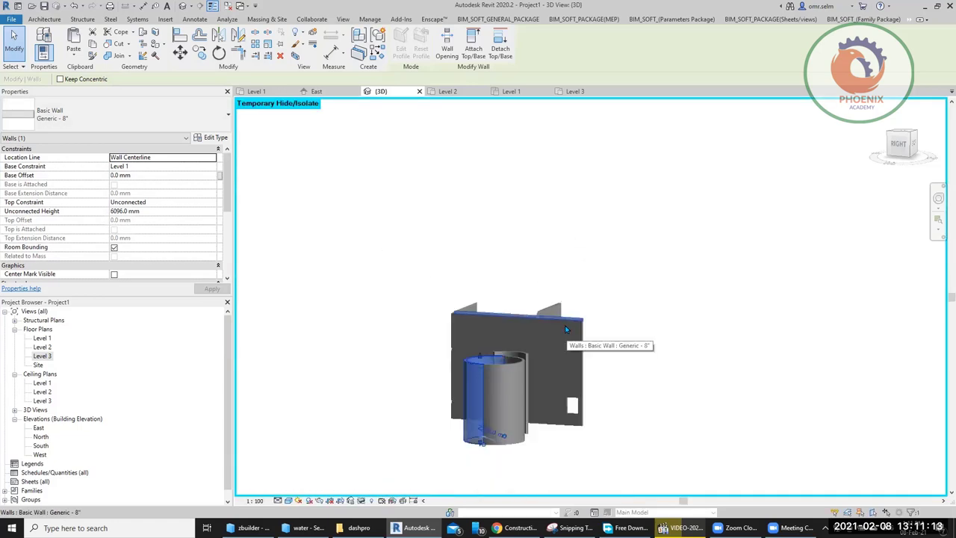
middle_click_drag(605, 349, 499, 458, "shift")
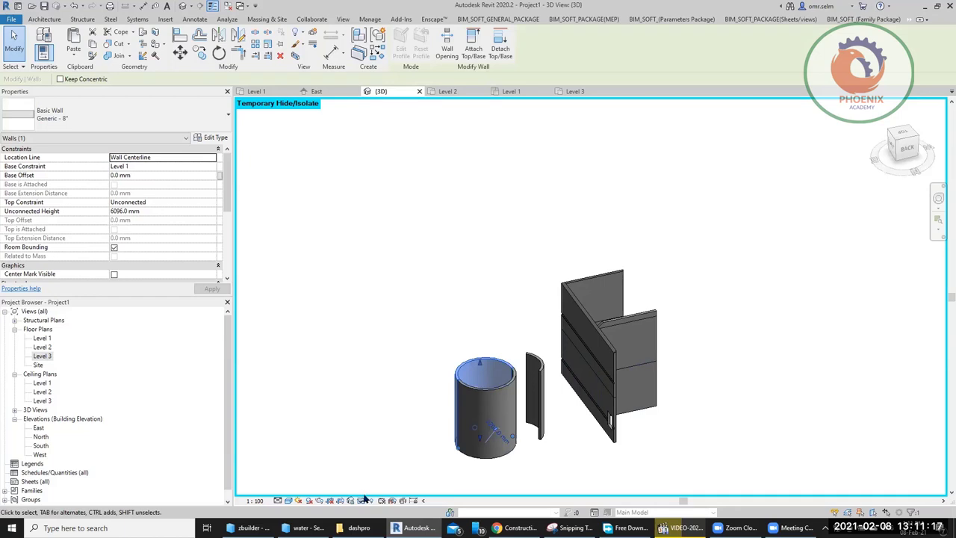
left_click(361, 500)
left_click(406, 489)
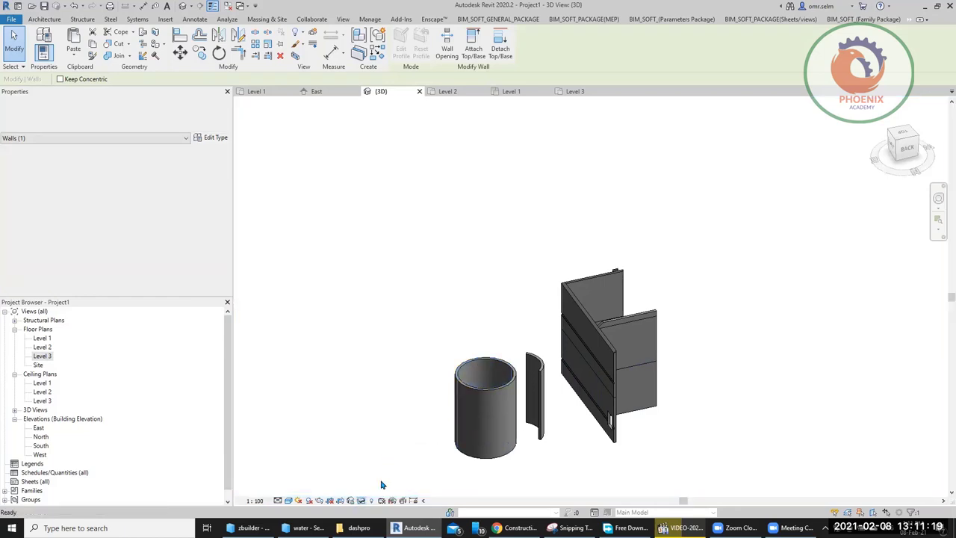
Reveal hidden elements and temporarily hide the wall category using the cylindrical wall
left_click(361, 500)
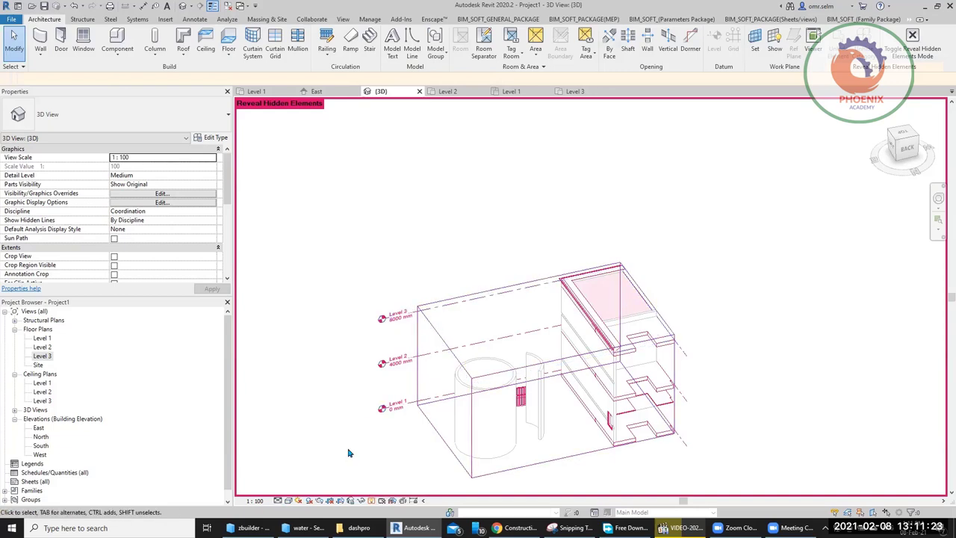
key("r")
key("h")
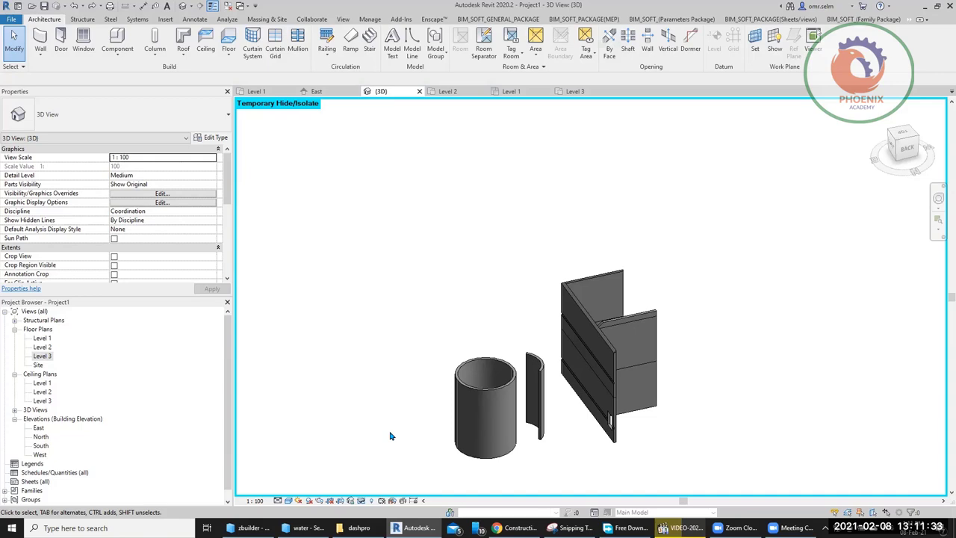
left_click(476, 427)
left_click(362, 500)
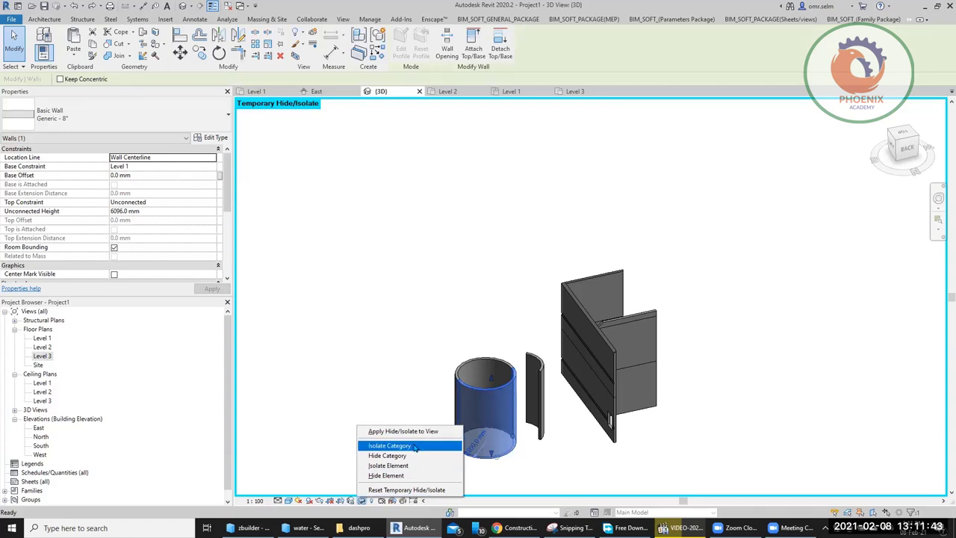
left_click(410, 456)
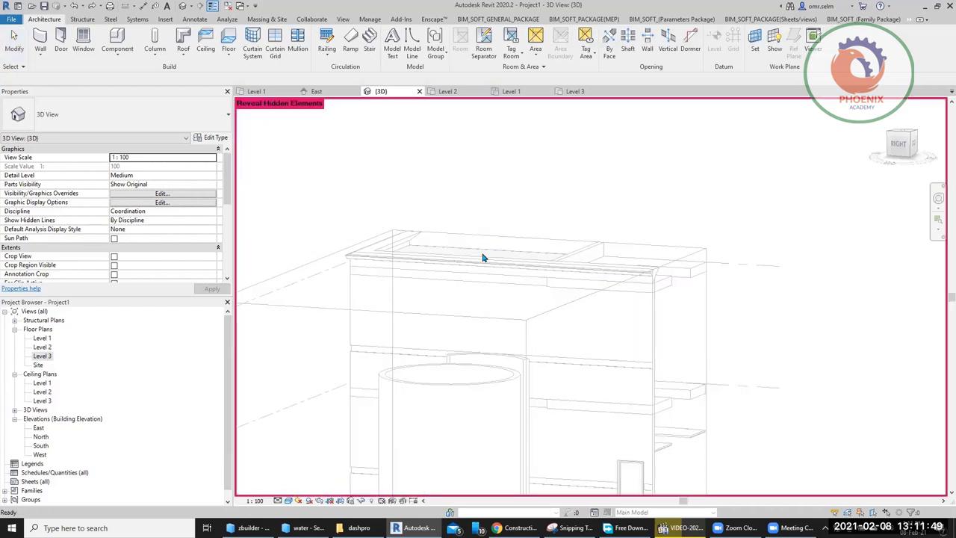
scroll(227, 219, "down", 4)
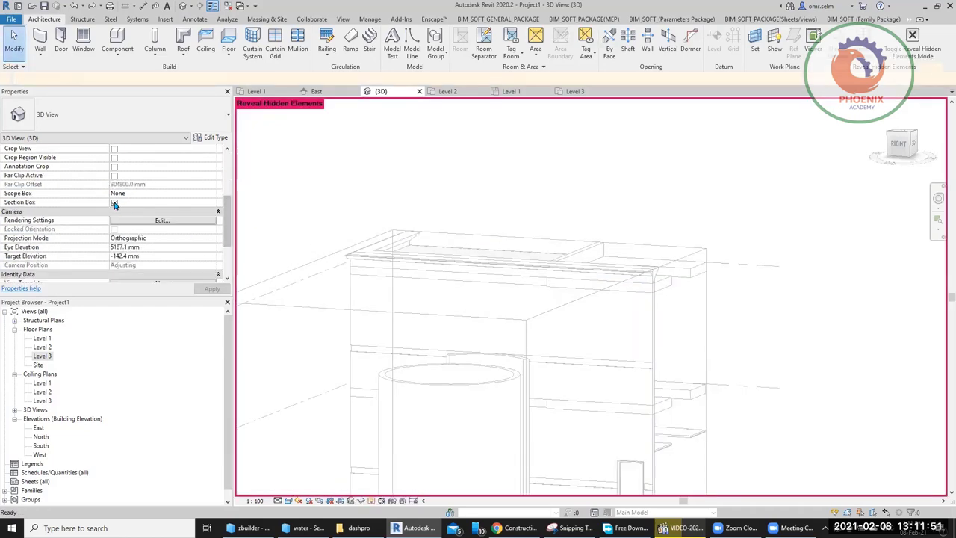
scroll(366, 169, "down", 3)
scroll(401, 198, "down", 2)
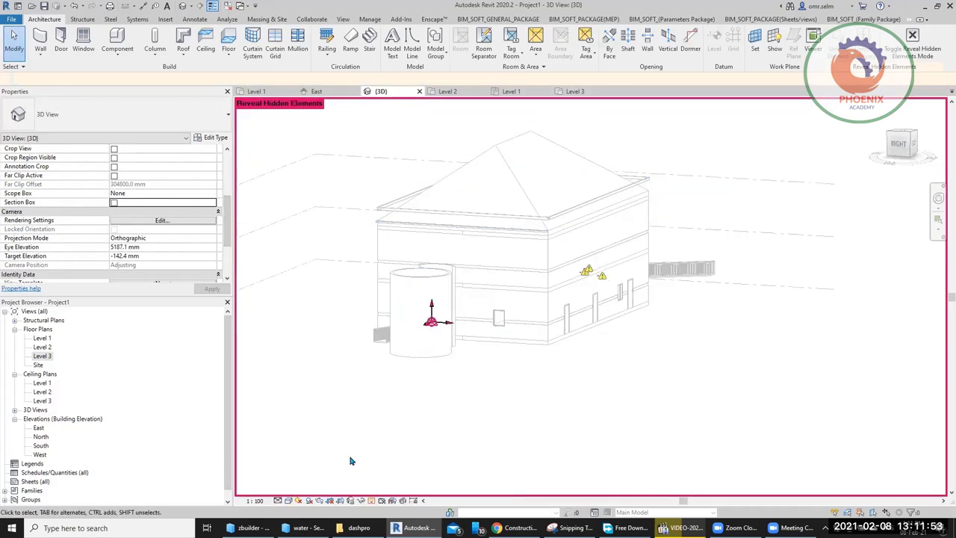
left_click(371, 502)
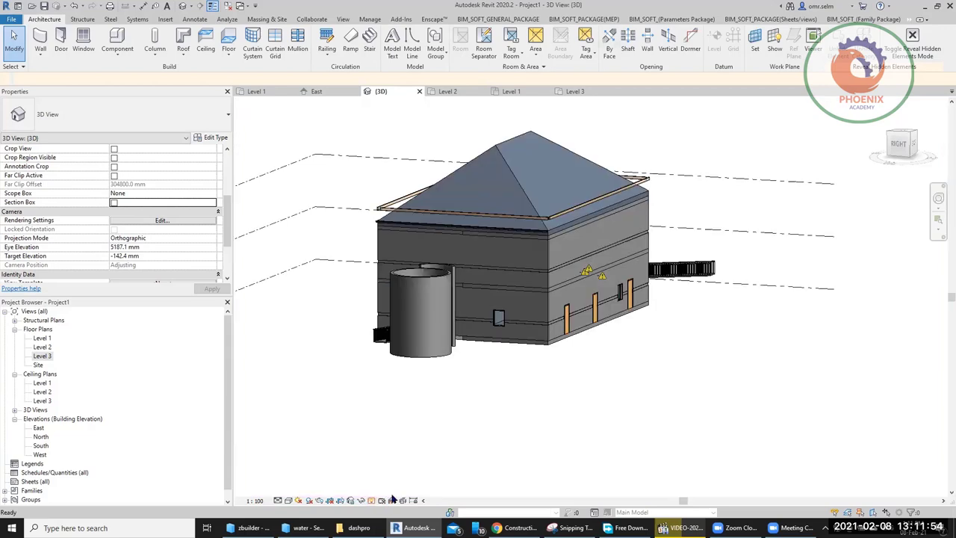
scroll(564, 320, "up", 3)
left_click(564, 320)
key("Escape")
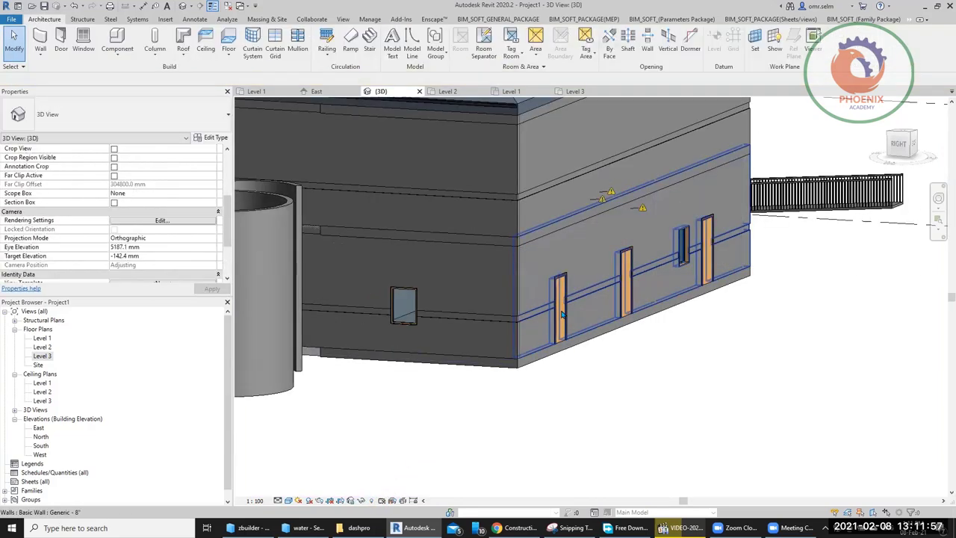
left_click(562, 331)
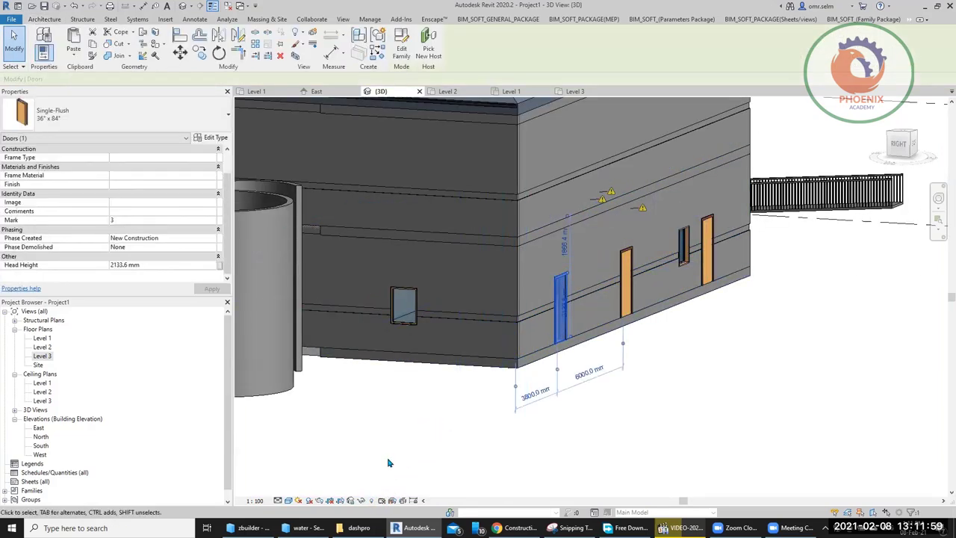
left_click(365, 502)
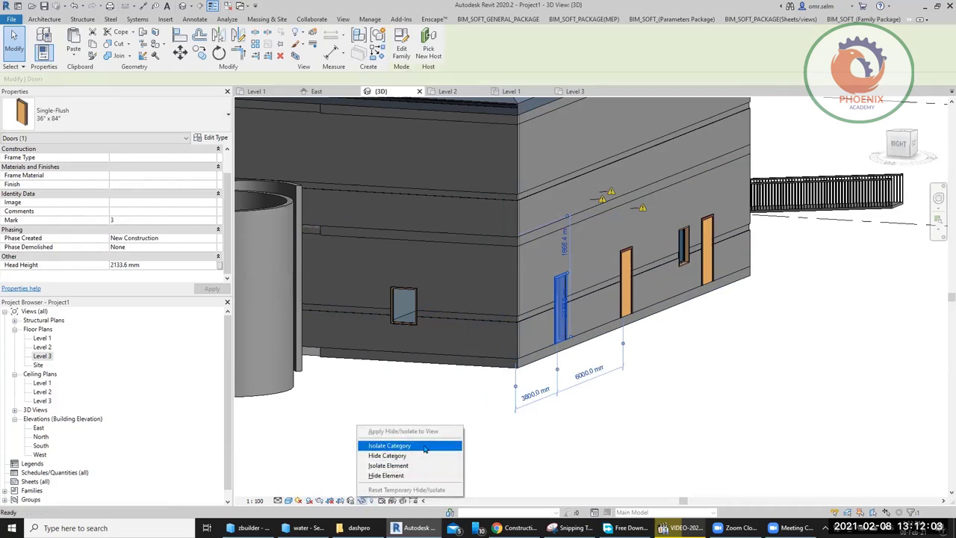
left_click(423, 448)
left_click(482, 426)
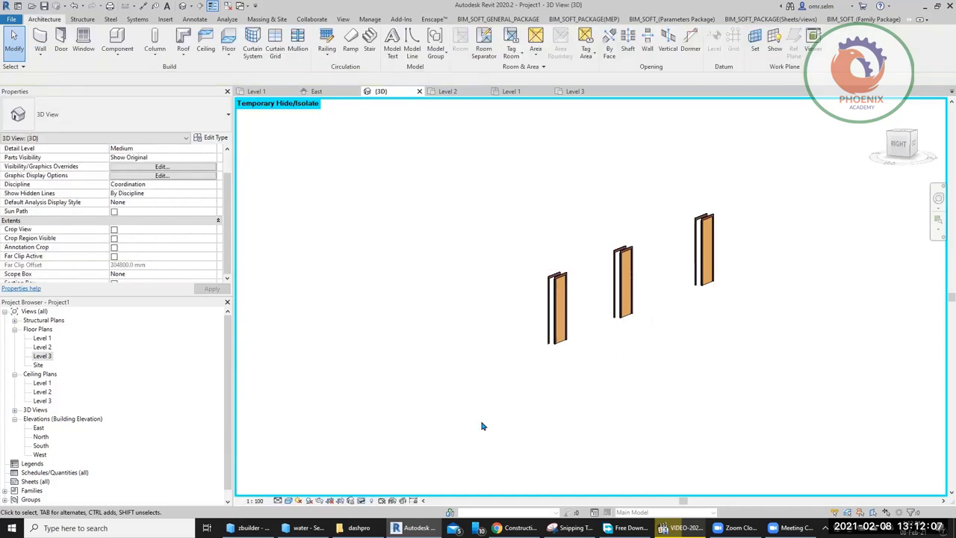
left_click(362, 501)
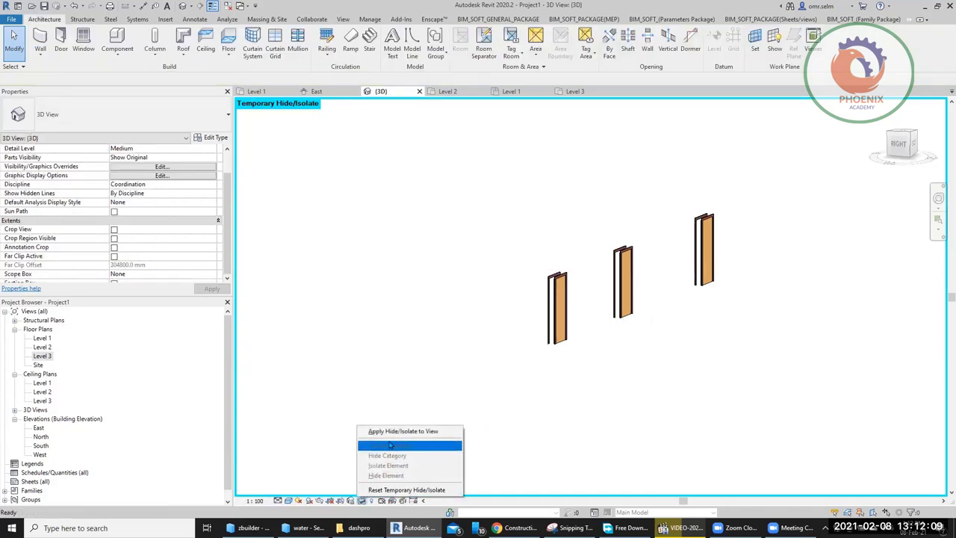
left_click(568, 449)
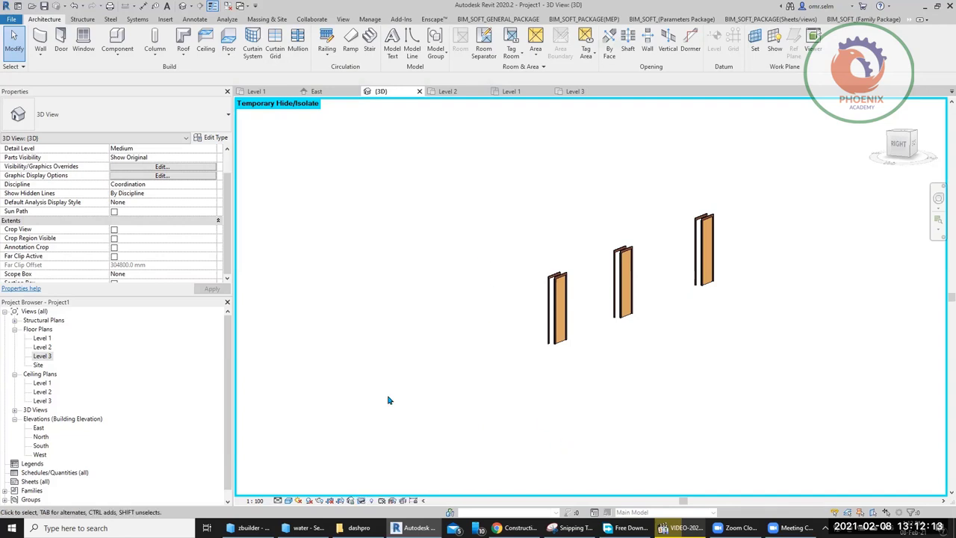
left_click(362, 501)
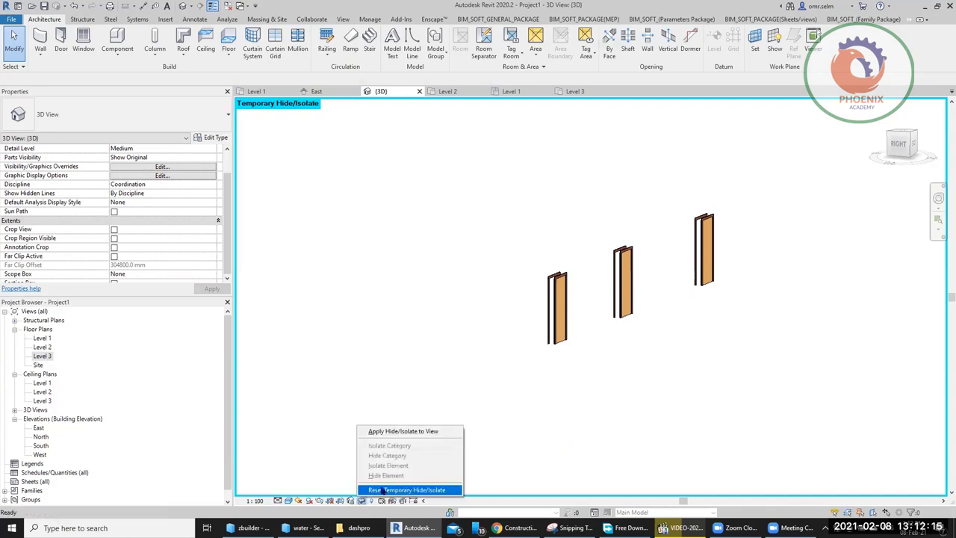
left_click(386, 491)
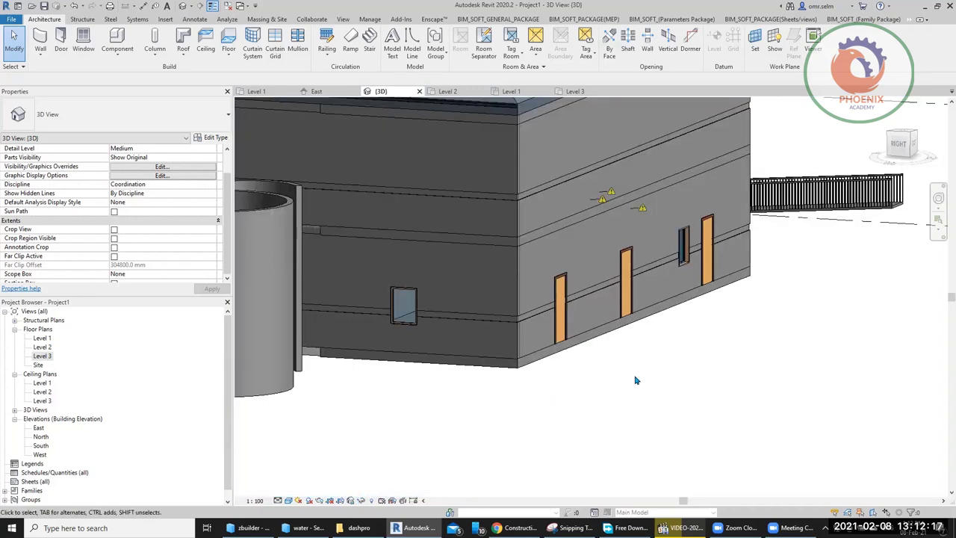
scroll(608, 368, "down", 3)
scroll(785, 348, "up", 2)
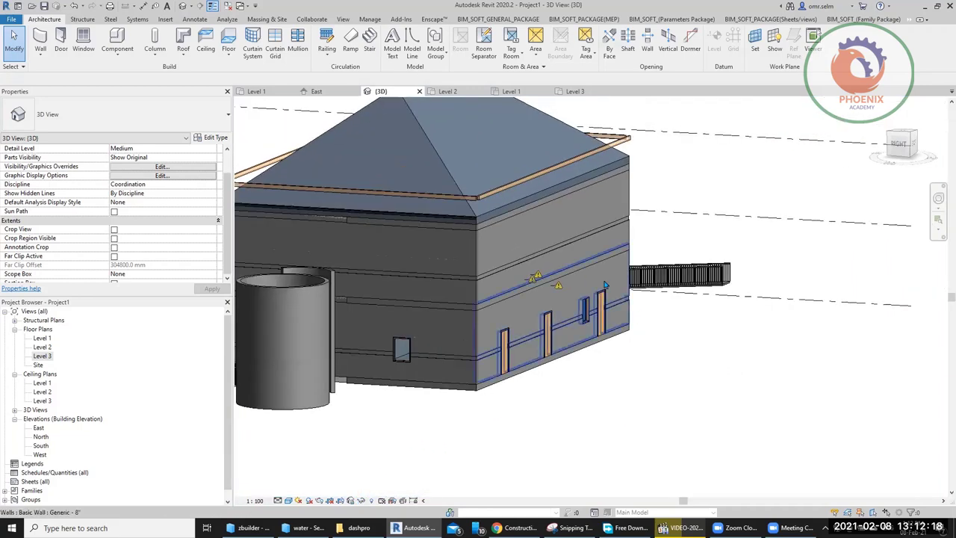
Add a gutter along the front-right roof edge via Recent Commands > Roof: Gutter
left_click(536, 225)
right_click(536, 226)
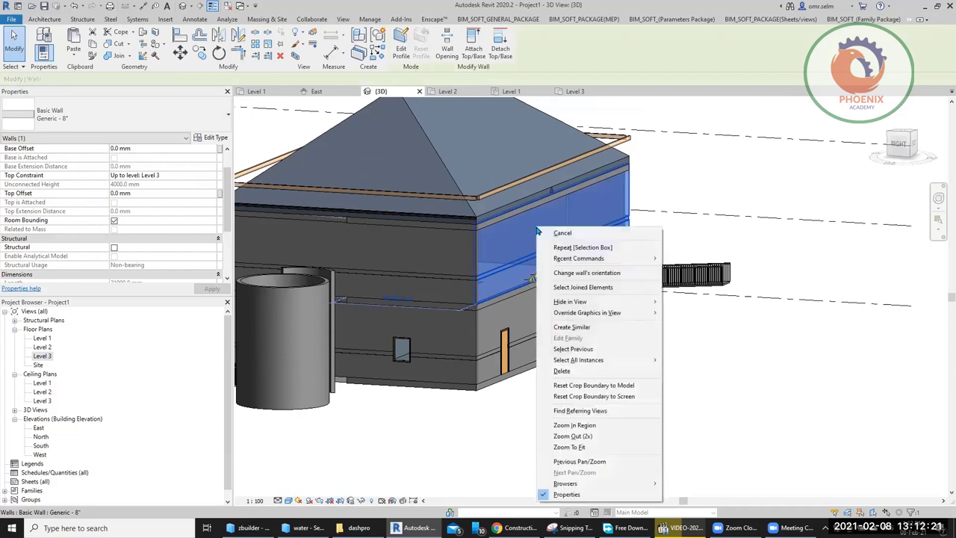
left_click(598, 238)
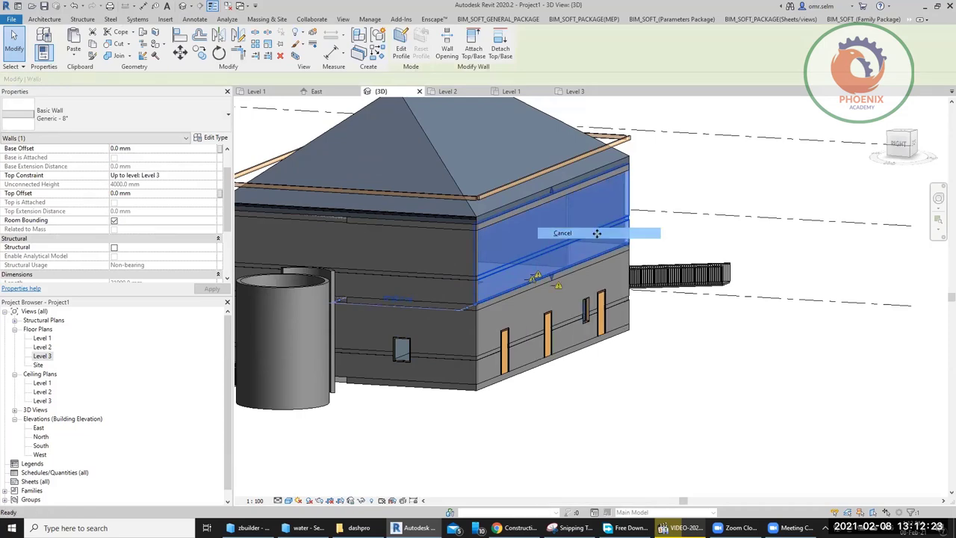
left_click(584, 203)
right_click(585, 202)
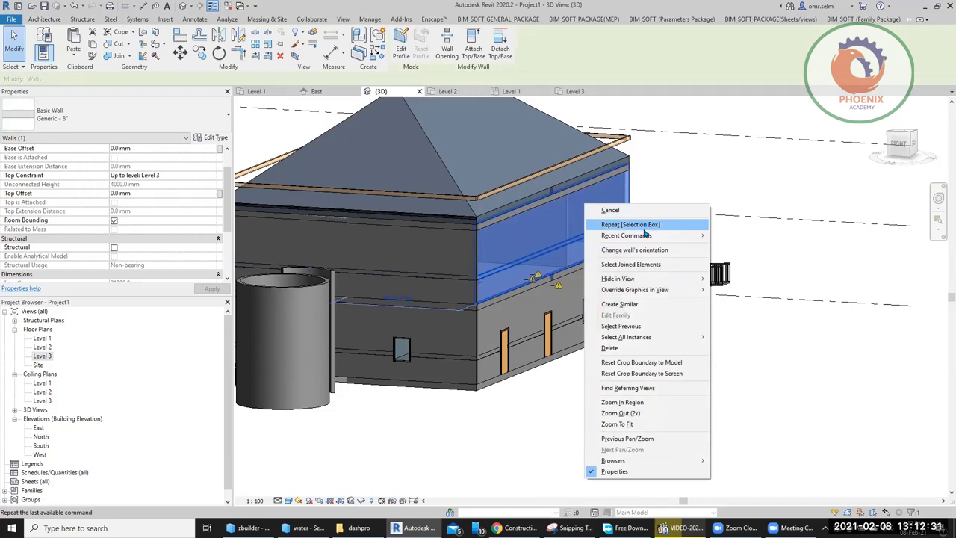
mouse_move(627, 235)
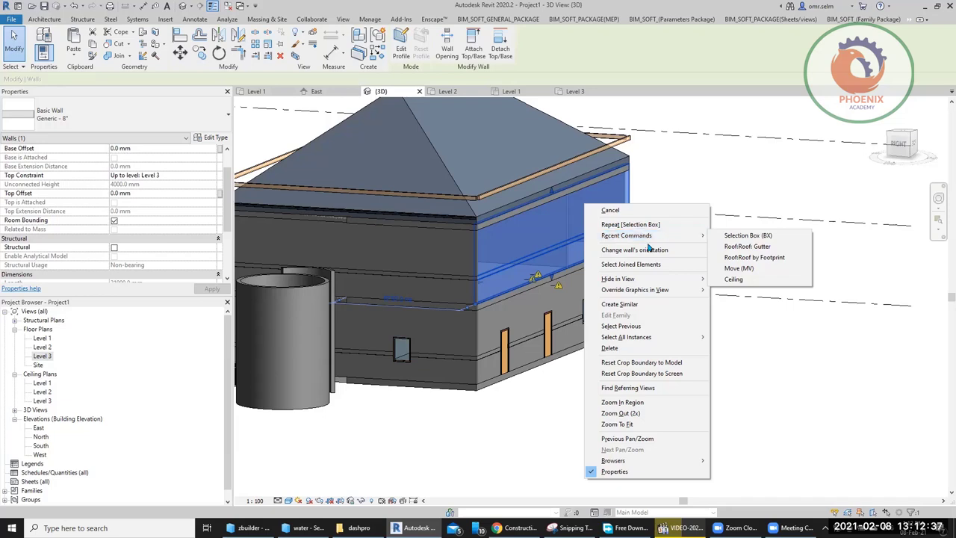
left_click(748, 246)
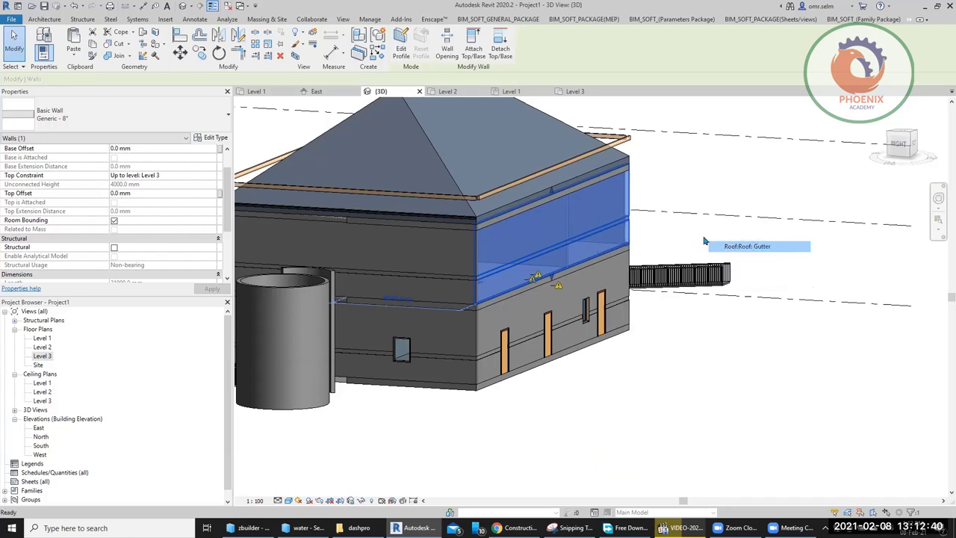
left_click(576, 189)
scroll(533, 224, "up", 4)
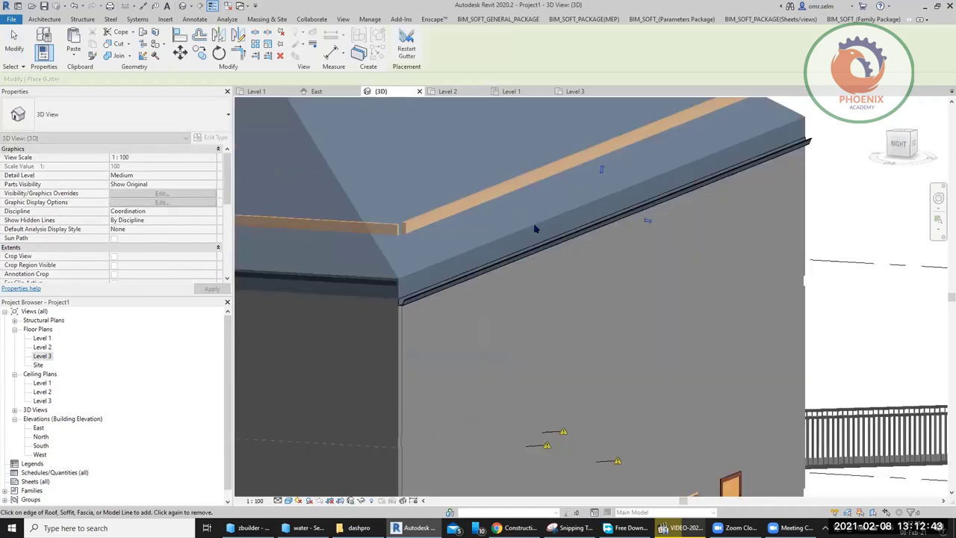
key("Escape")
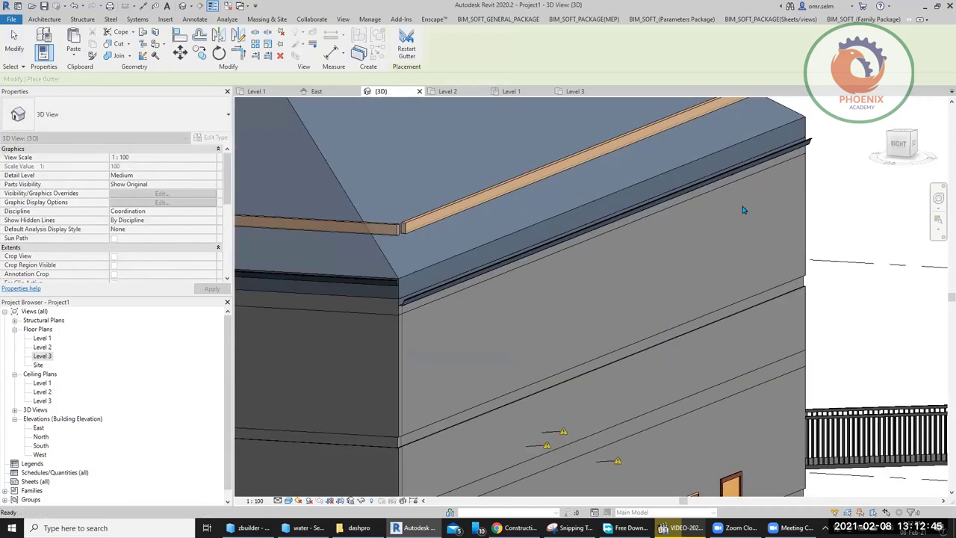
Flip the upper wall's orientation
left_click(763, 218)
right_click(763, 218)
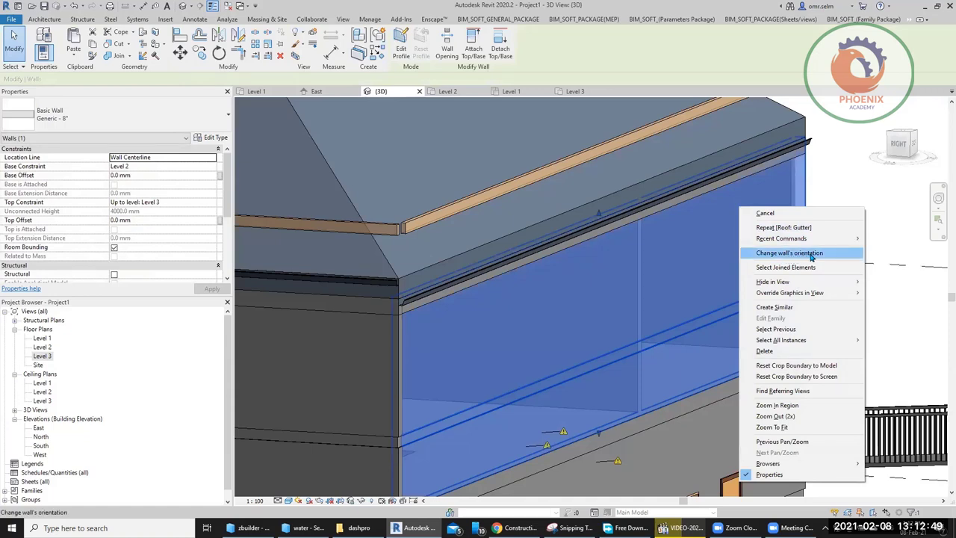
left_click(813, 258)
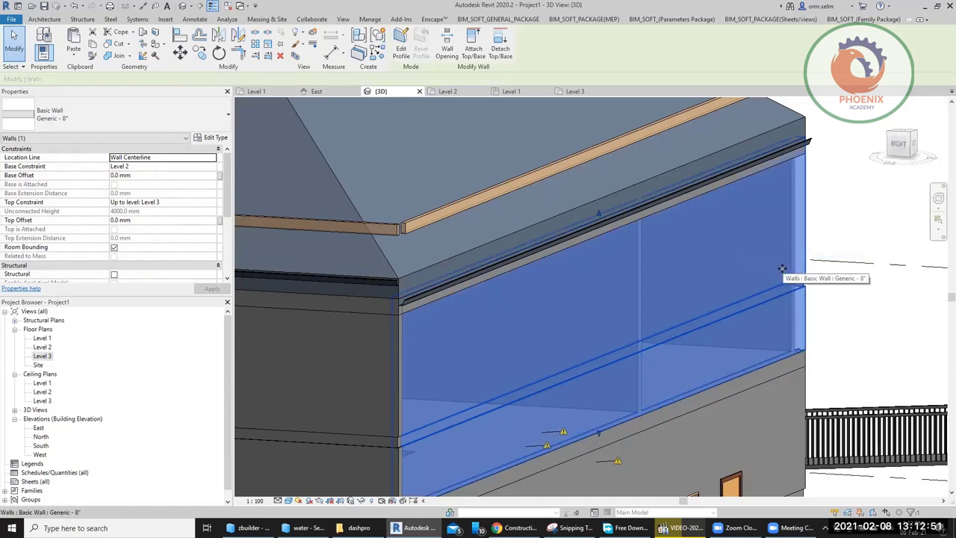
Select the walls joined to the upper wall, then clear the selection
right_click(671, 241)
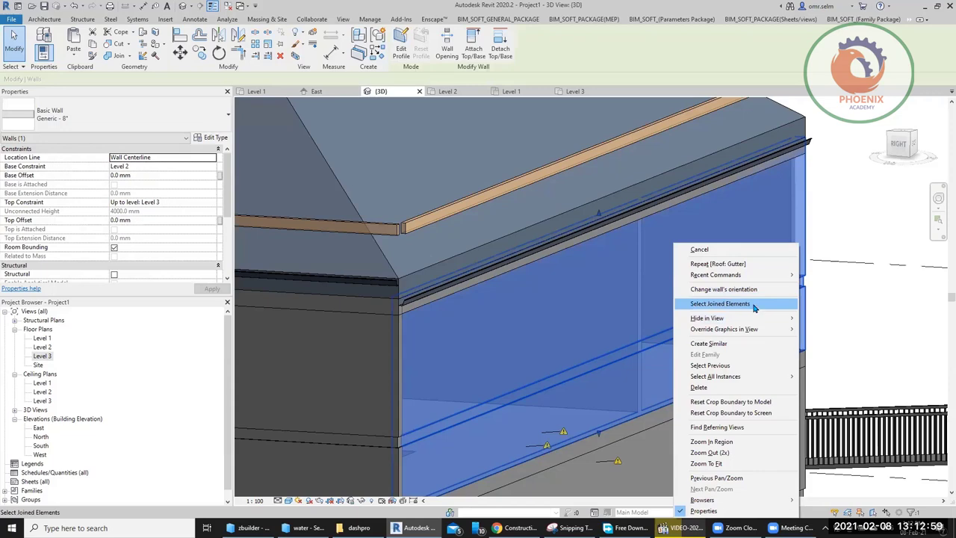
left_click(754, 307)
scroll(711, 261, "down", 5)
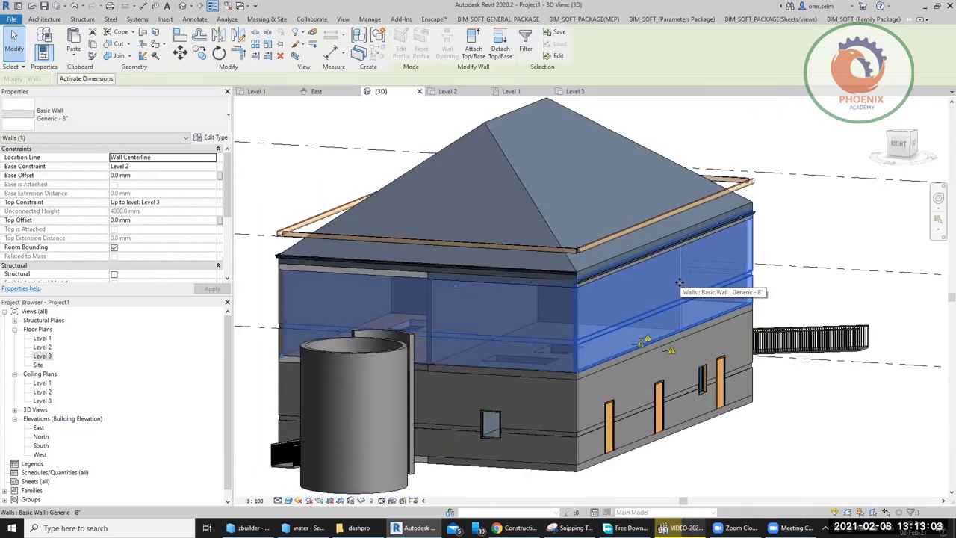
key("Escape")
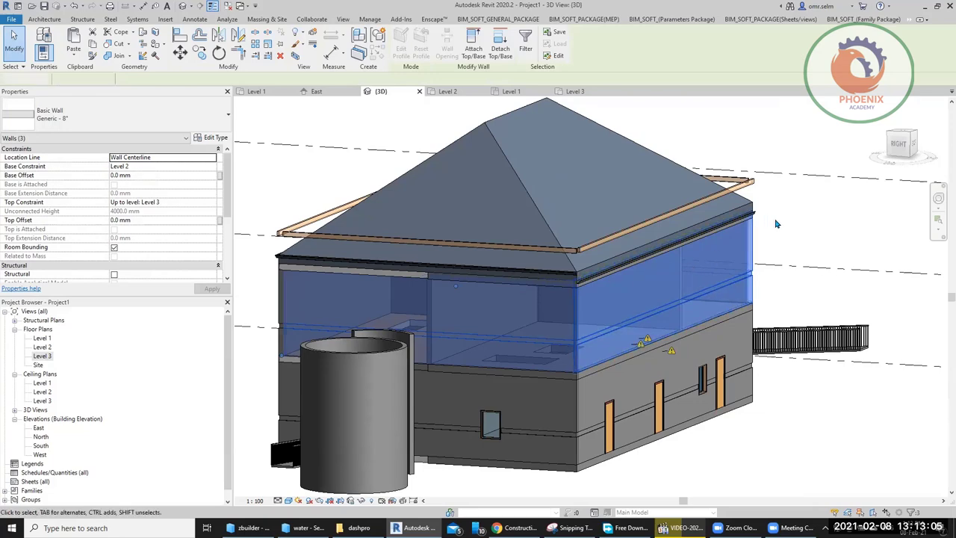
right_click(731, 237)
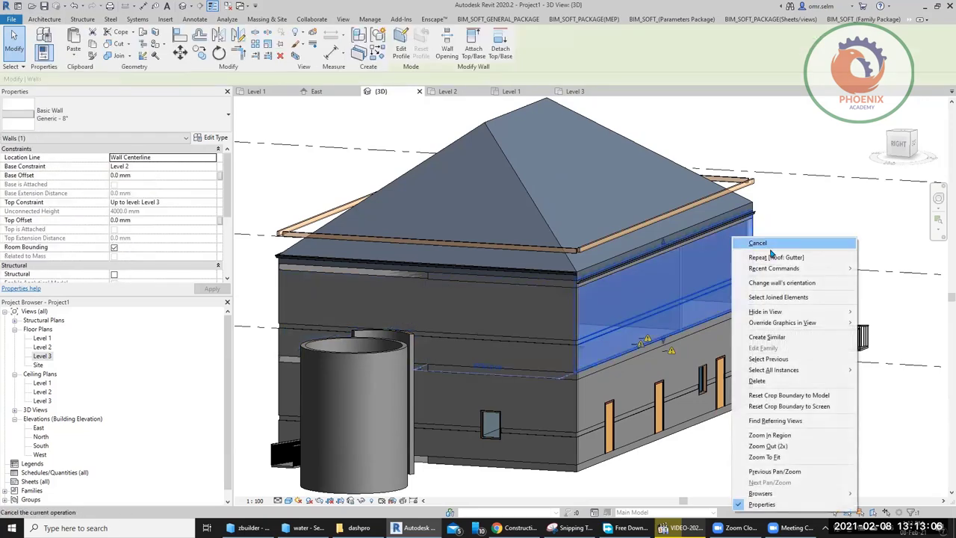
left_click(795, 298)
key("Escape")
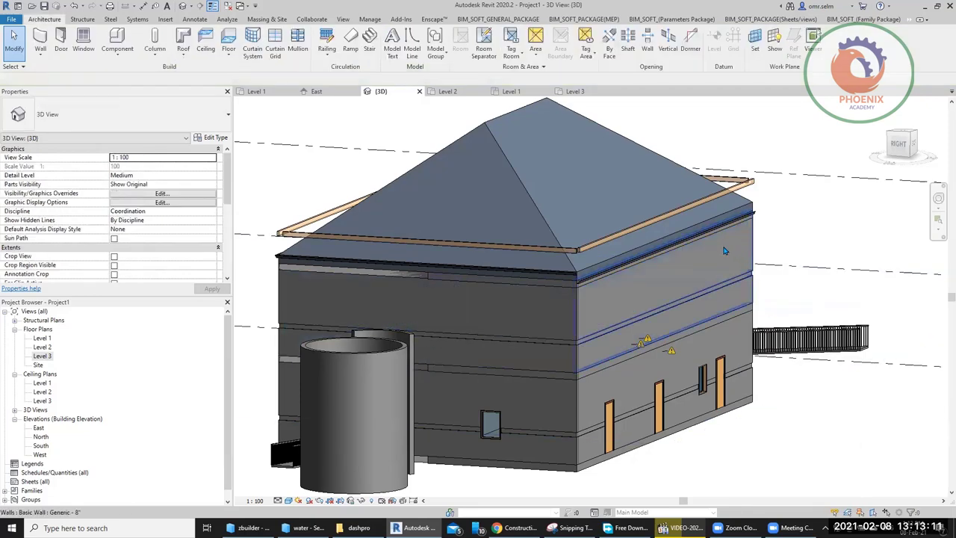
Select the upper wall and the hip roof, and check the roof's actions
left_click(723, 251)
left_click(604, 192)
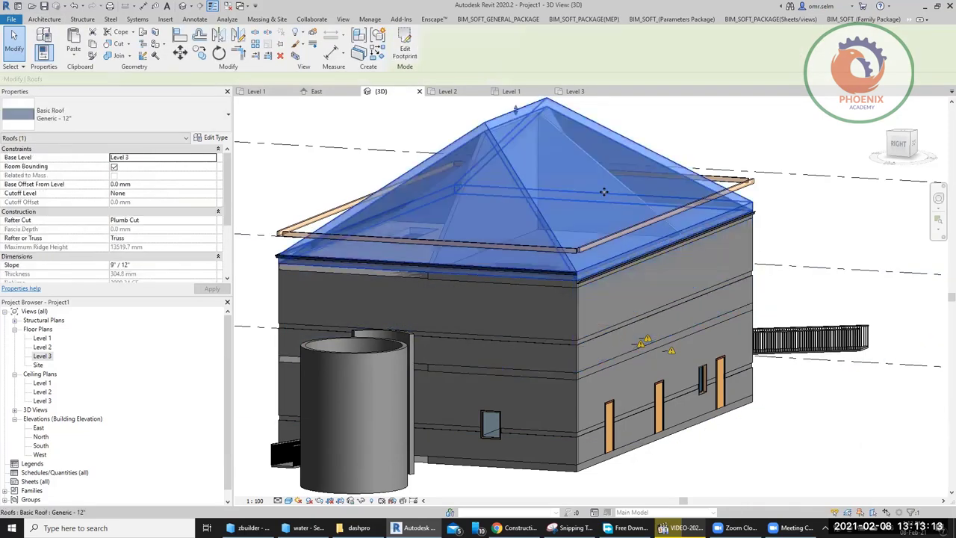
right_click(603, 192)
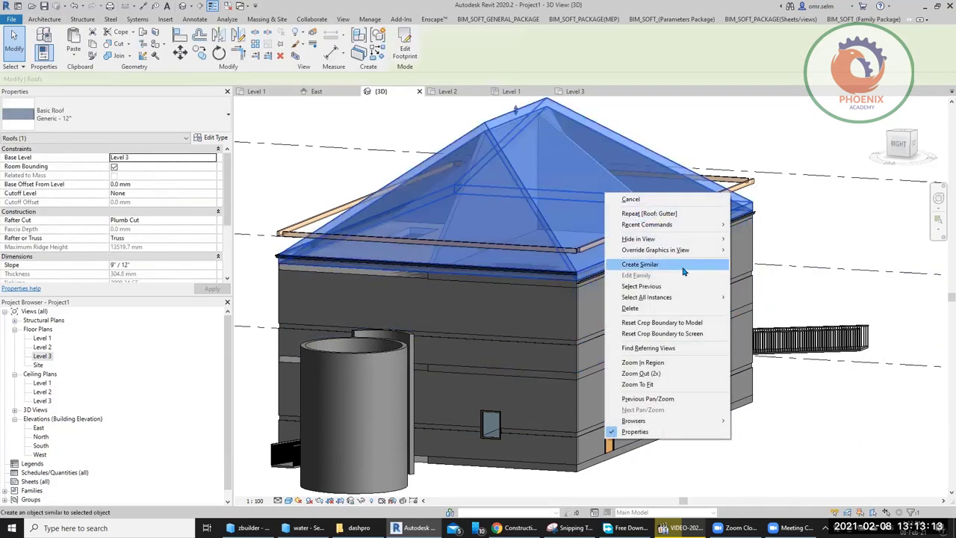
key("Escape")
key("Escape")
Select the three joined upper walls, then bring up actions for a single upper wall
left_click(729, 254)
right_click(732, 247)
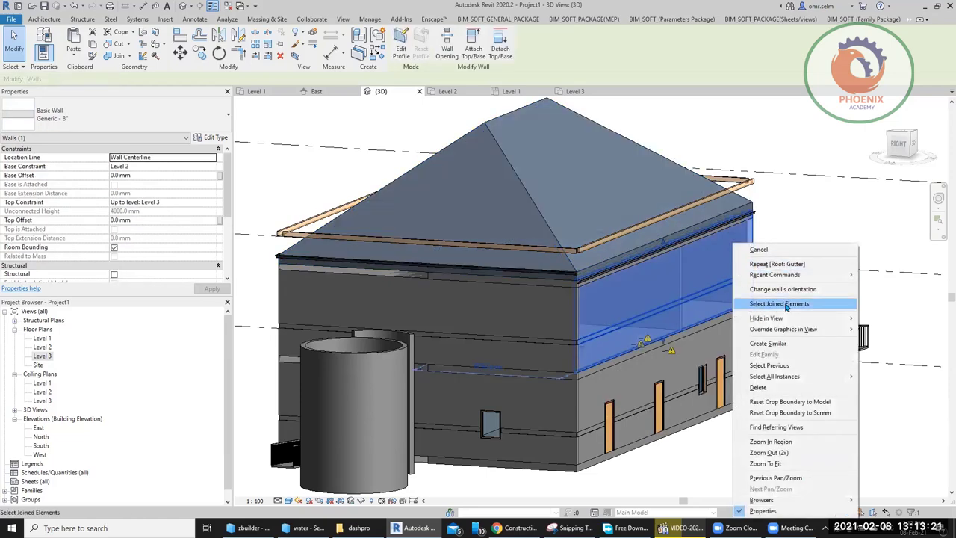
left_click(786, 305)
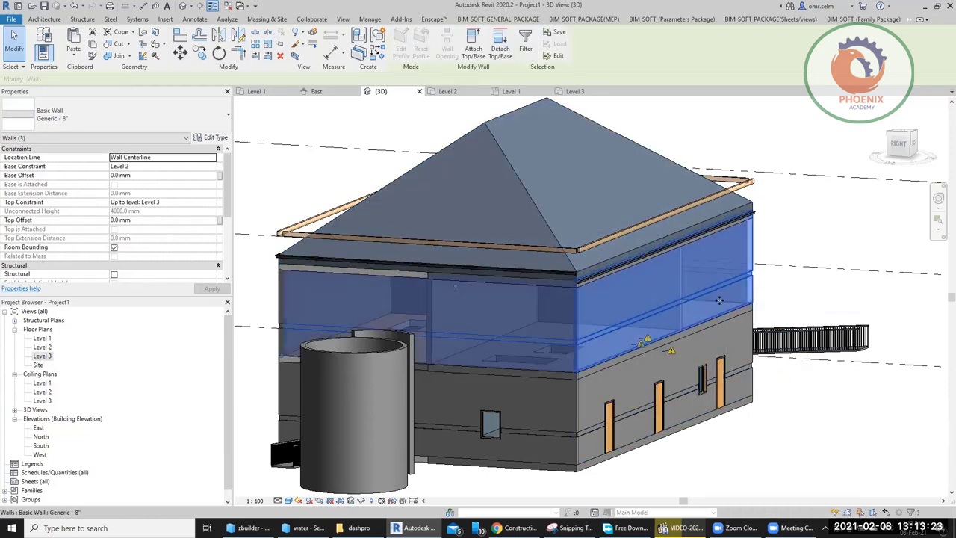
key("Escape")
left_click(728, 252)
right_click(721, 249)
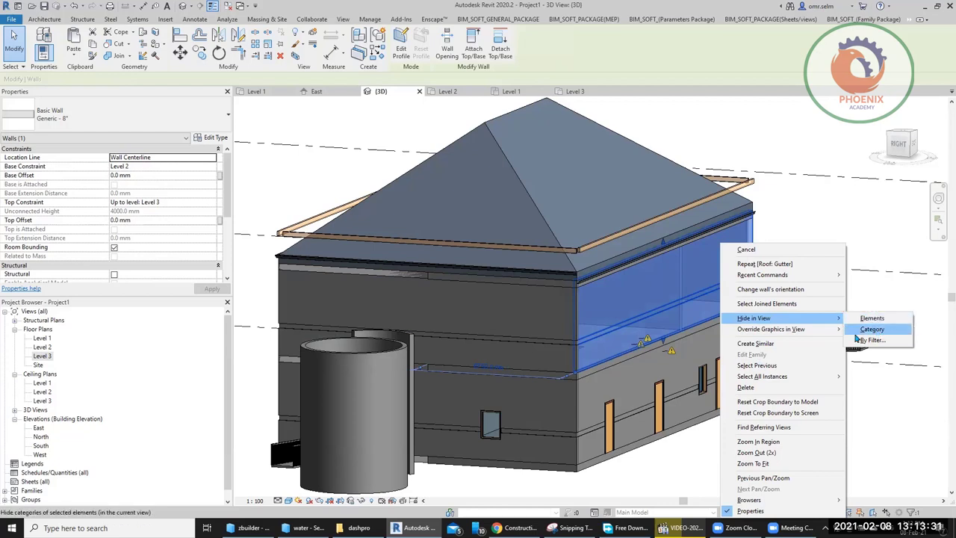
mouse_move(771, 330)
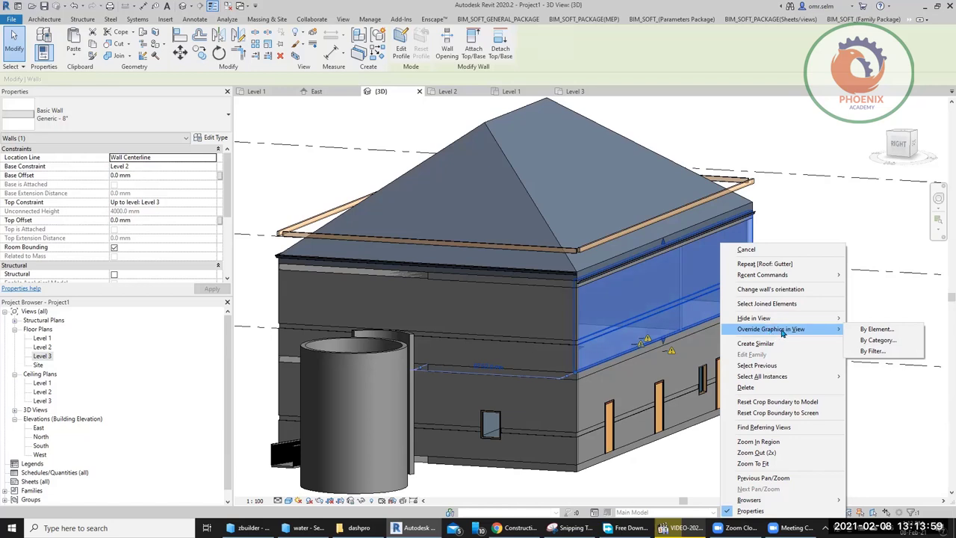
Keep the upper right wall visible and set it to draw in halftone
left_click(861, 329)
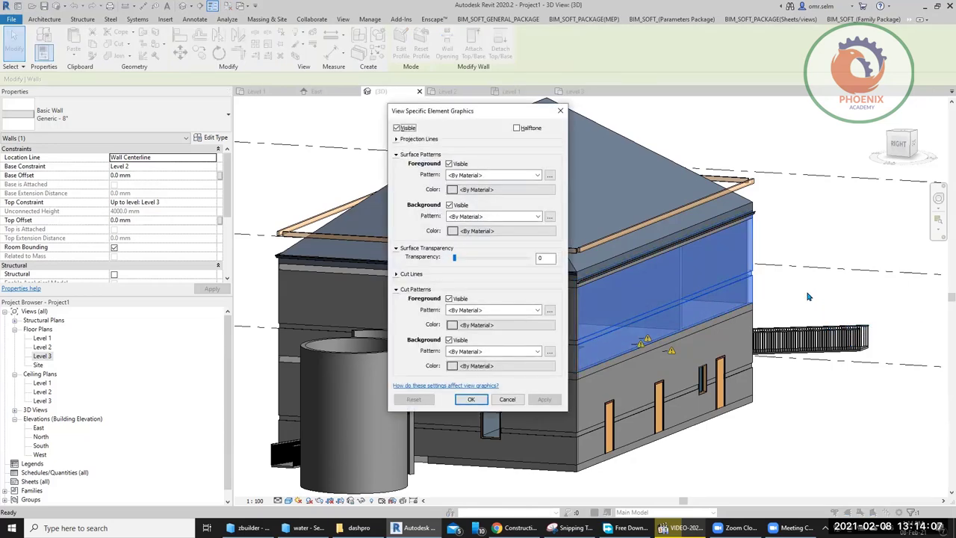
left_click(407, 131)
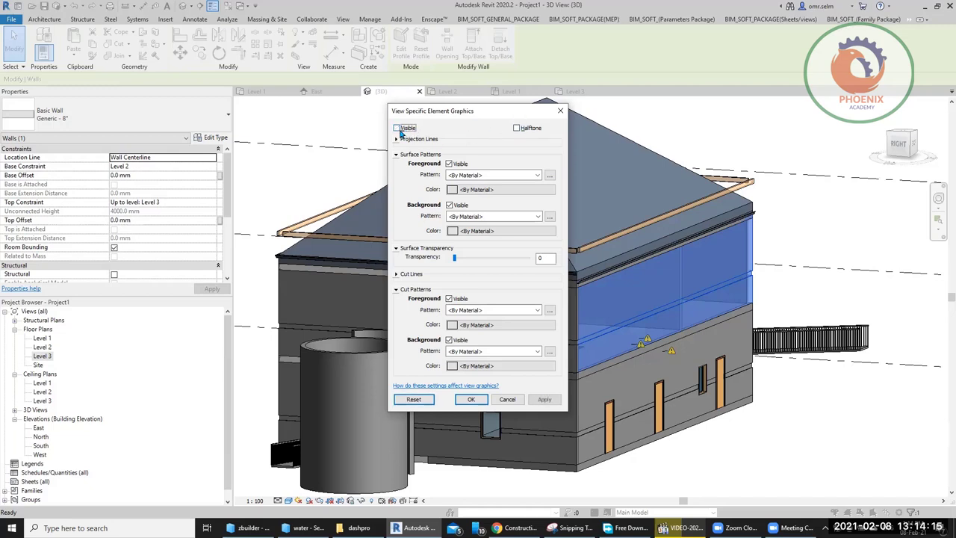
left_click(399, 129)
left_click(406, 130)
left_click(544, 399)
left_click(408, 129)
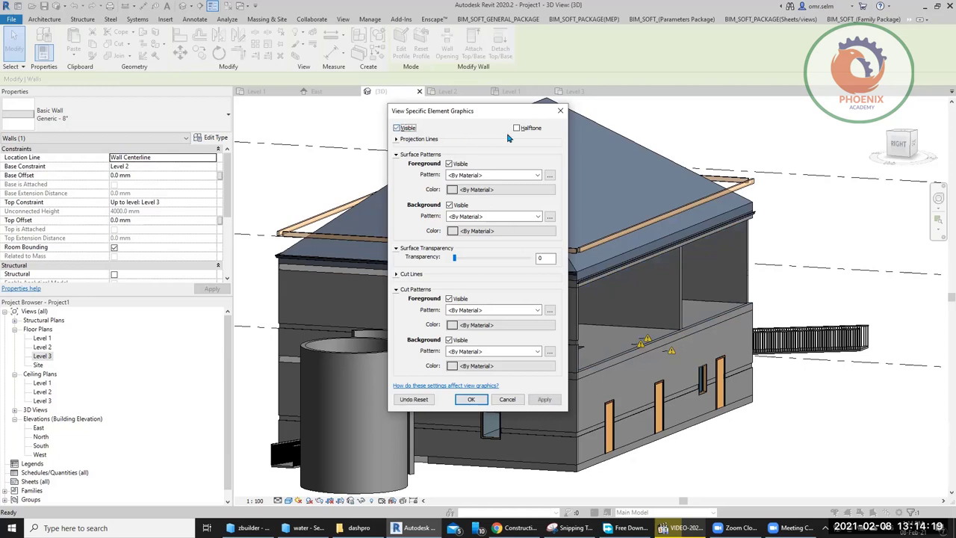
left_click(517, 128)
key("alt+a")
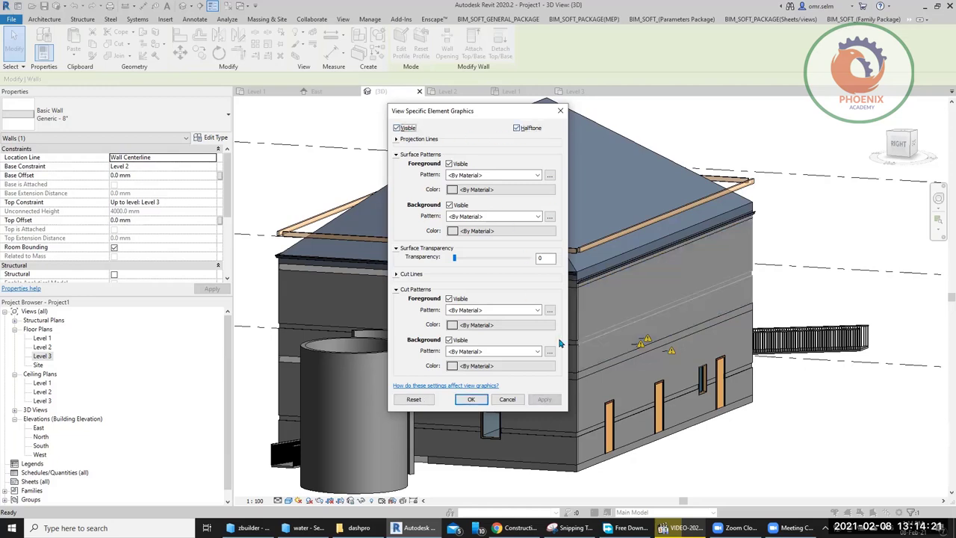
Give the wall's projection lines a green colour override
left_click(396, 139)
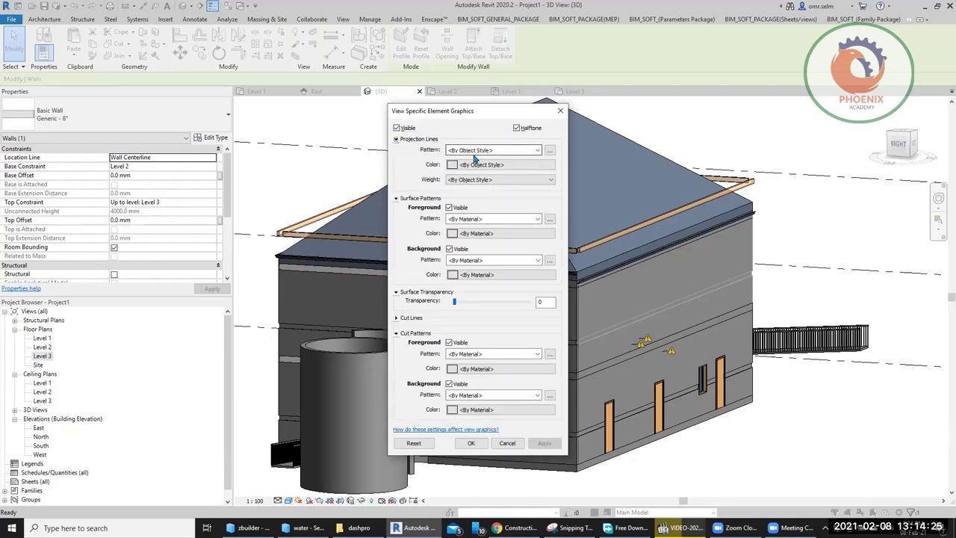
left_click(505, 164)
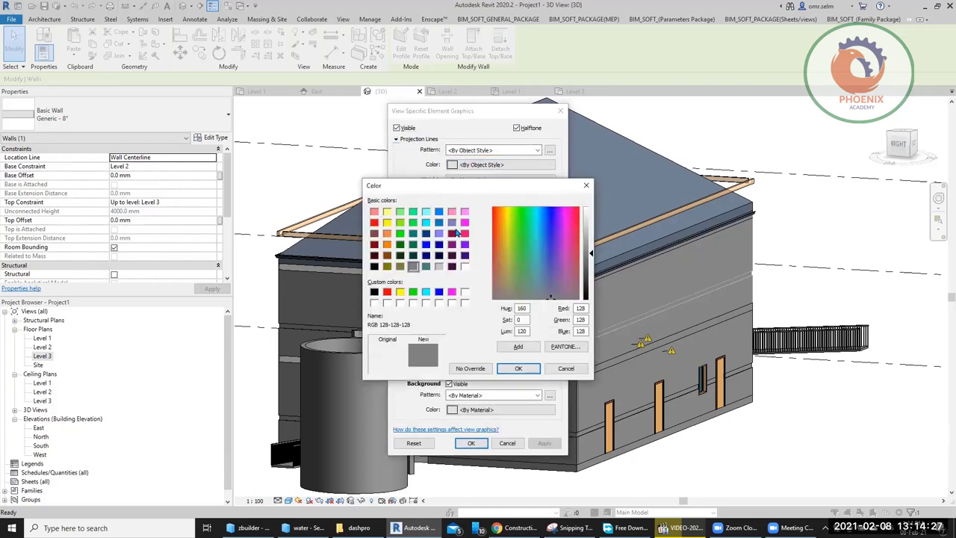
left_click_drag(420, 188, 262, 166)
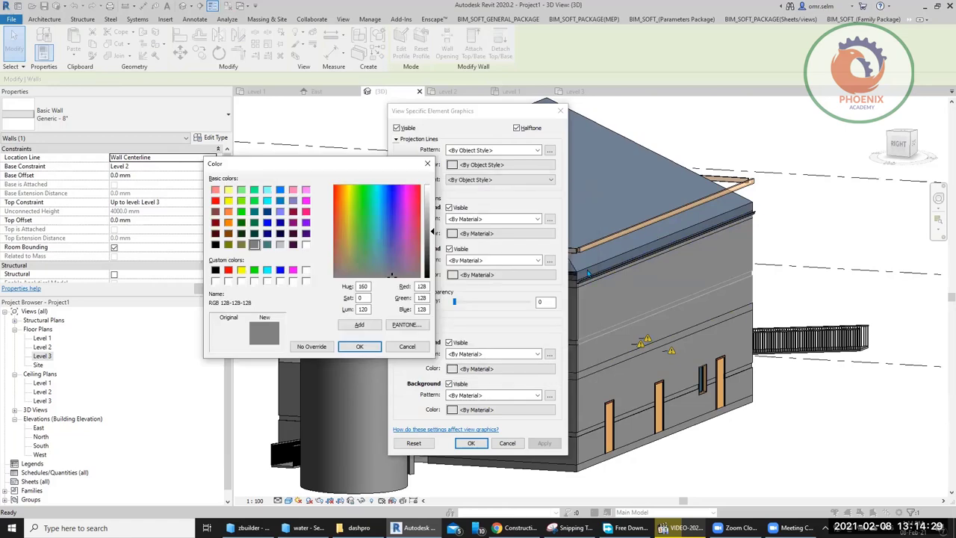
left_click_drag(372, 171, 262, 135)
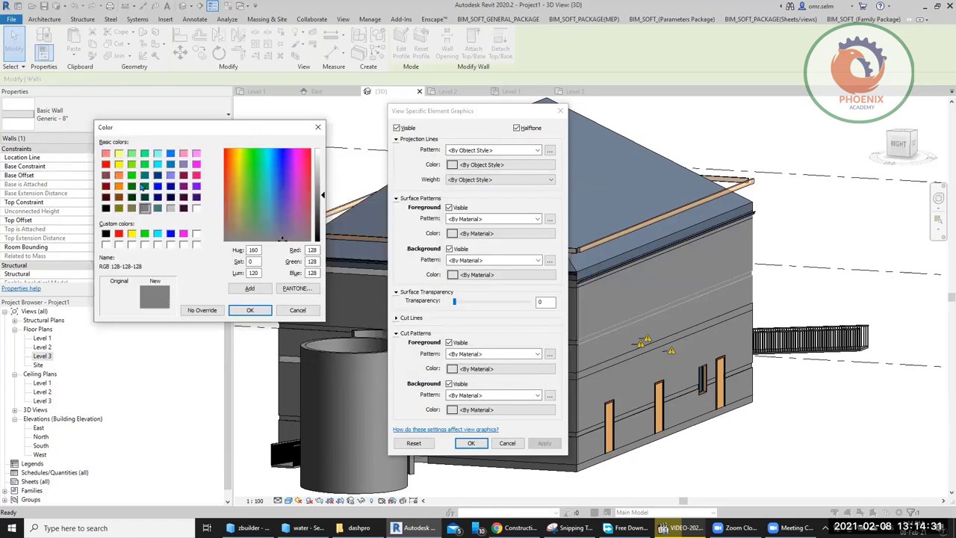
left_click(132, 176)
left_click(251, 310)
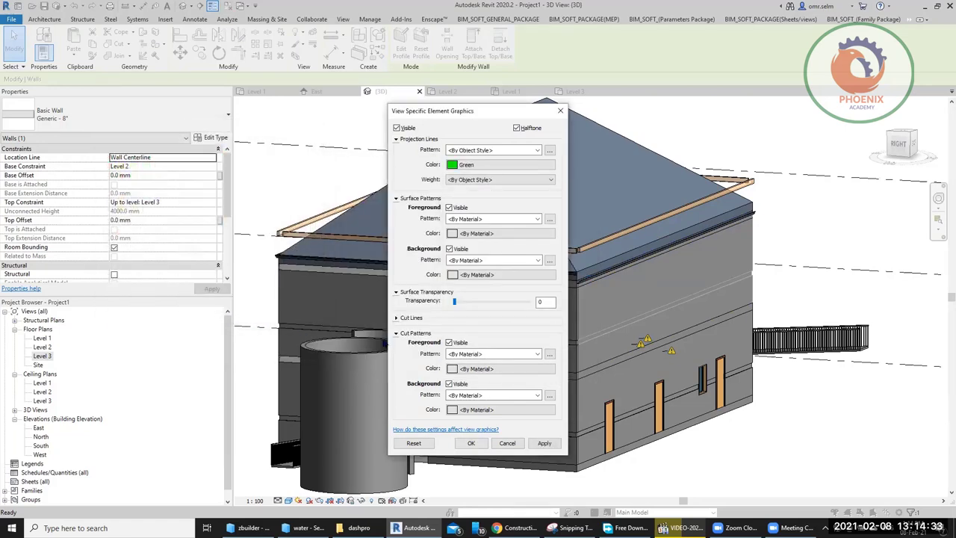
left_click(545, 443)
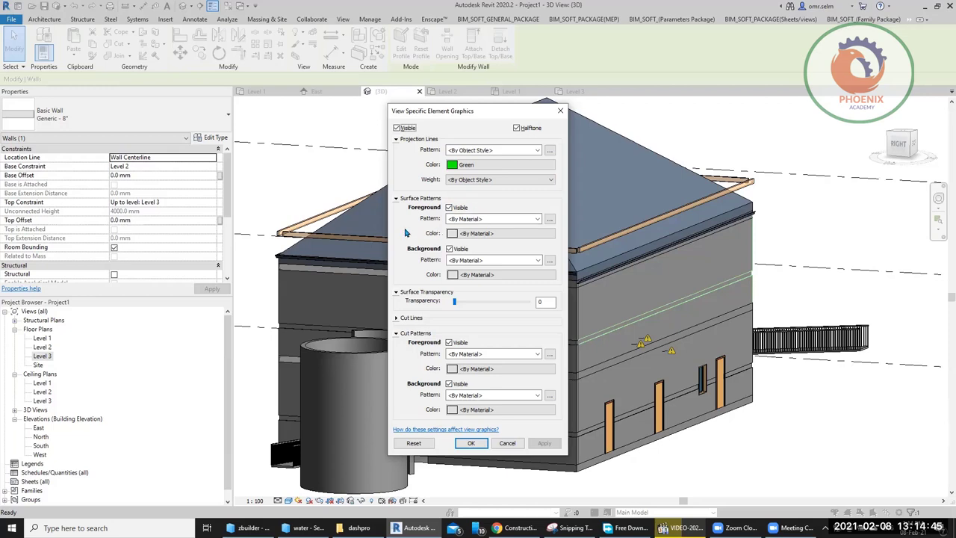
Give the wall surface a Concrete foreground pattern with 68 transparency and confirm
left_click(487, 219)
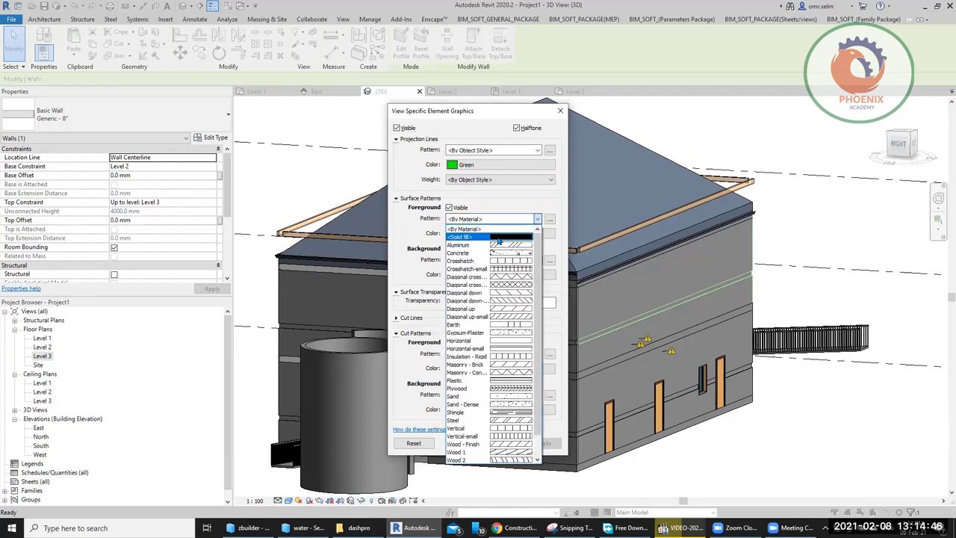
left_click(485, 253)
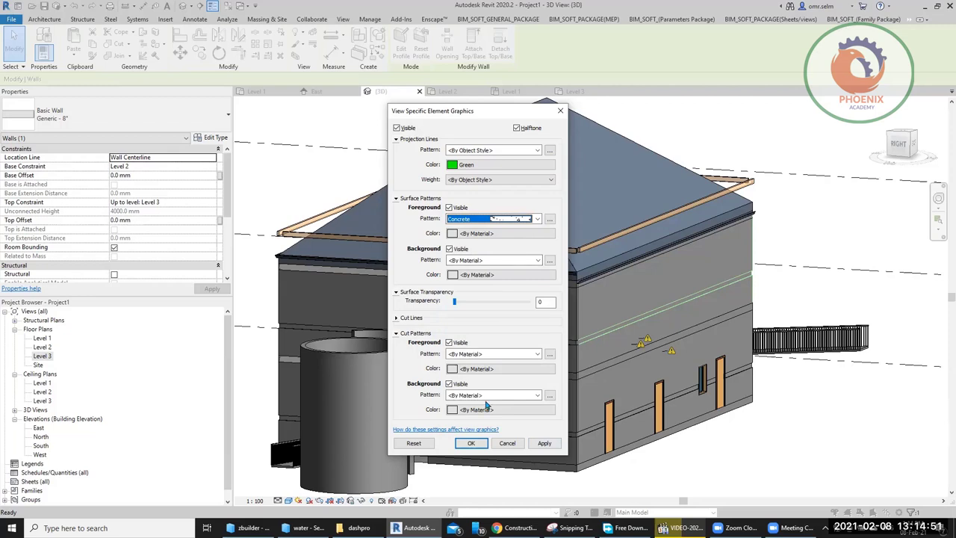
left_click(456, 303)
left_click_drag(455, 304, 504, 301)
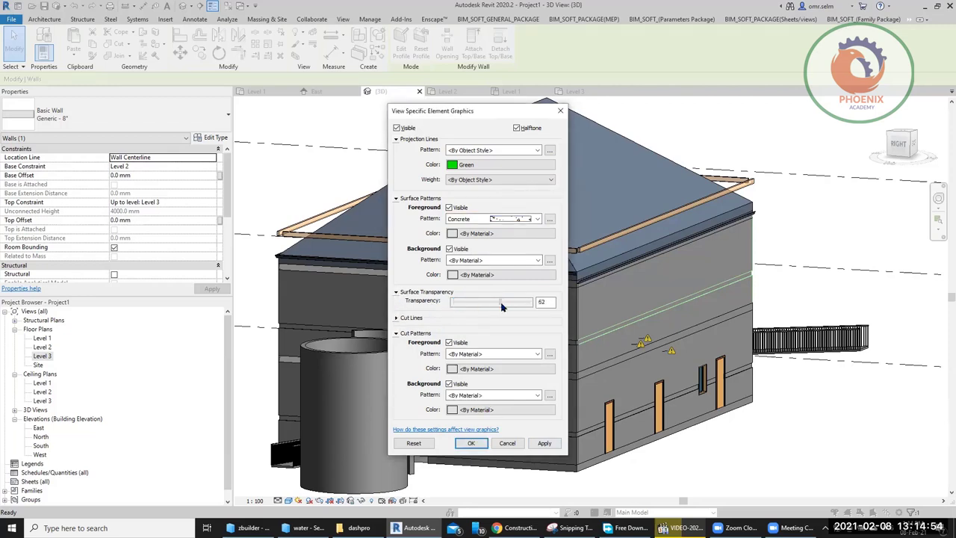
left_click(545, 444)
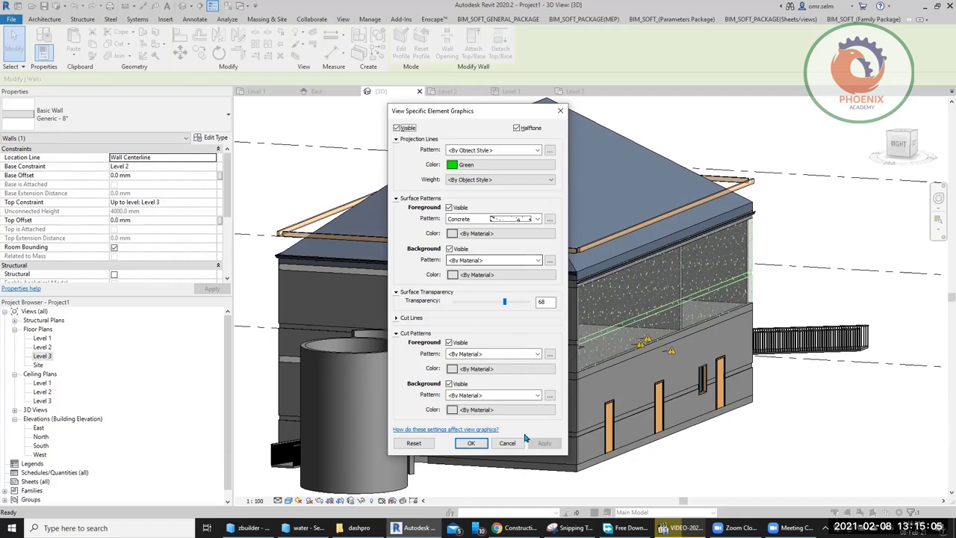
left_click(482, 443)
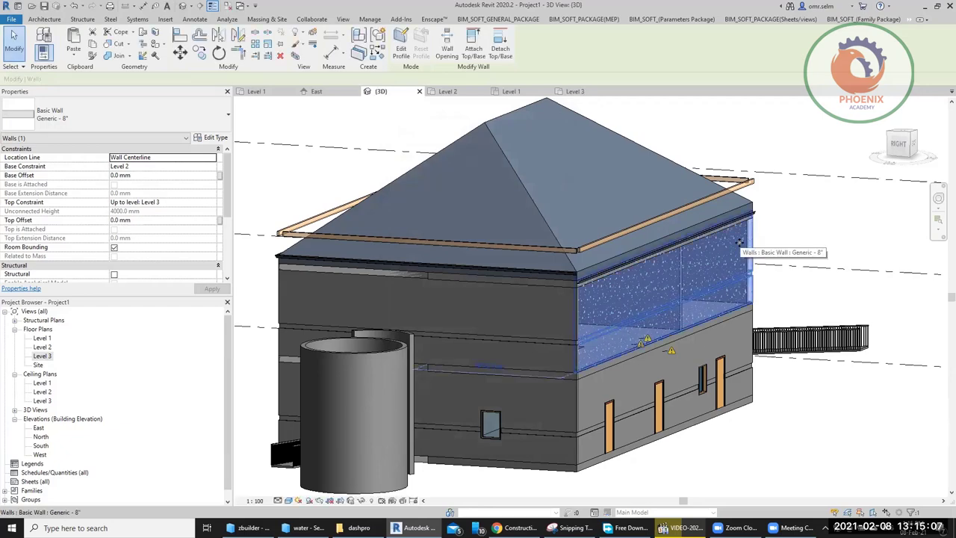
Select the hip roof and open its graphics overrides for this view
right_click(739, 245)
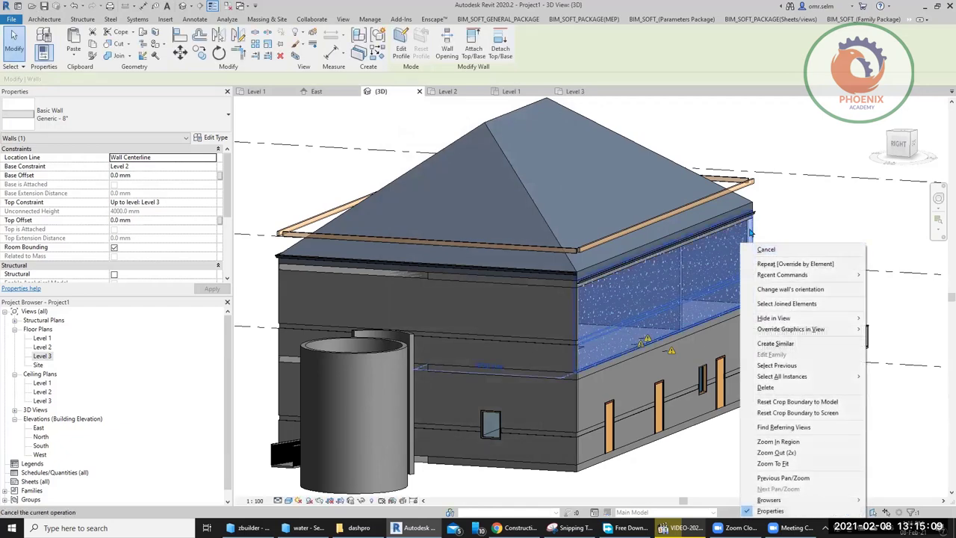
key("Escape")
left_click(569, 296)
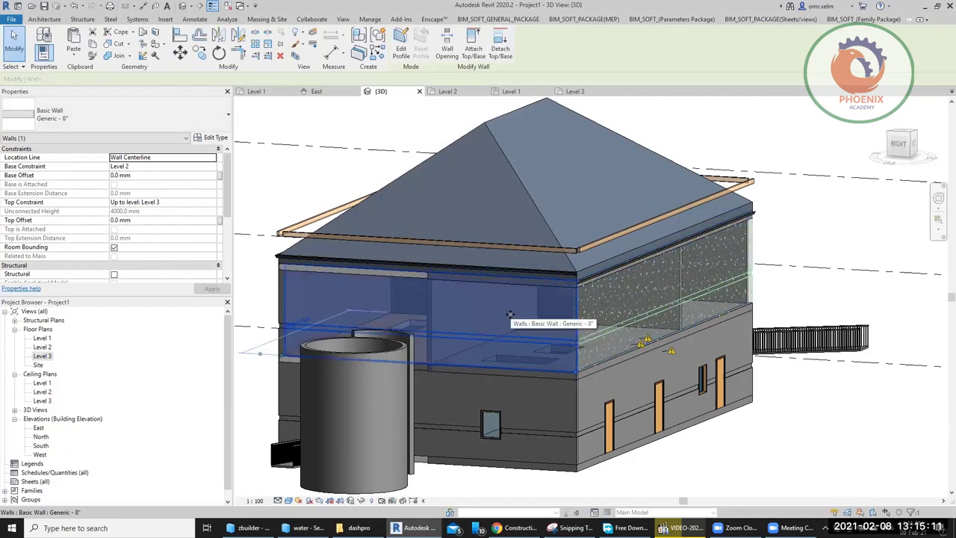
right_click(511, 315)
key("Escape")
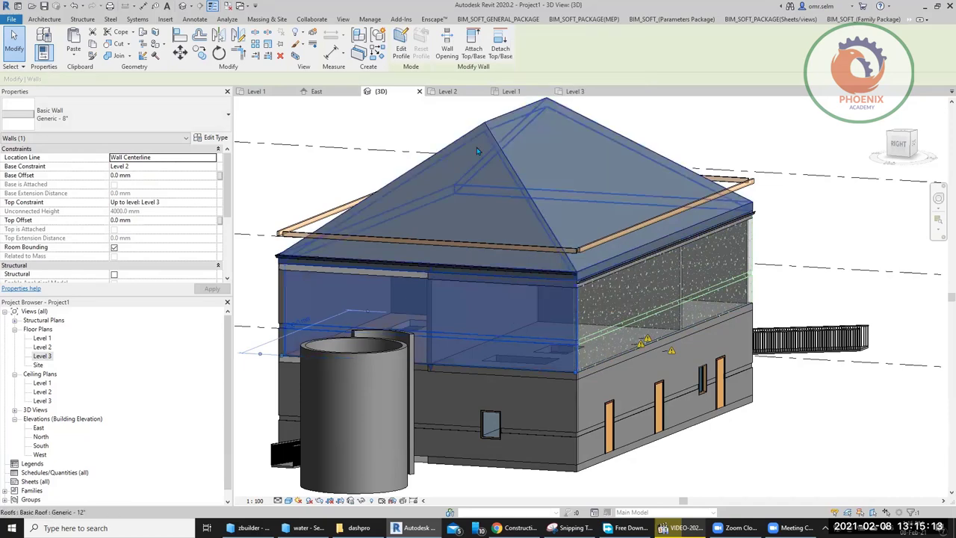
left_click(477, 147)
right_click(477, 150)
mouse_move(526, 203)
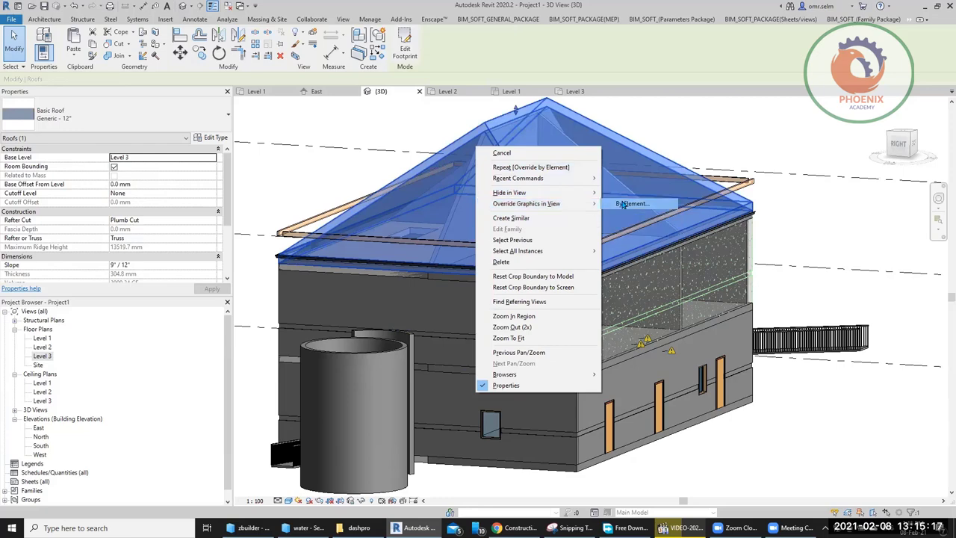
left_click(633, 203)
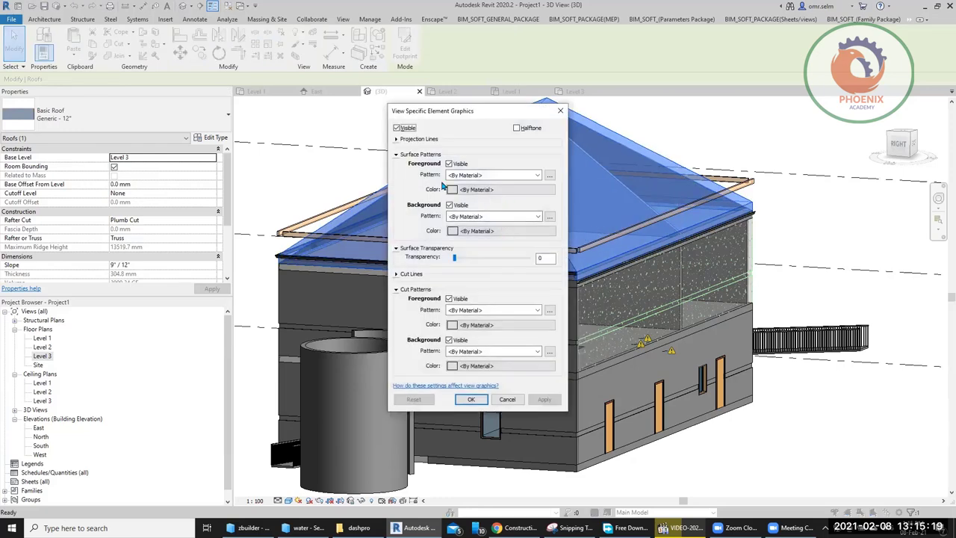
Set the roof to 65 transparency with a green (128-255-000) surface colour
left_click_drag(454, 257, 502, 259)
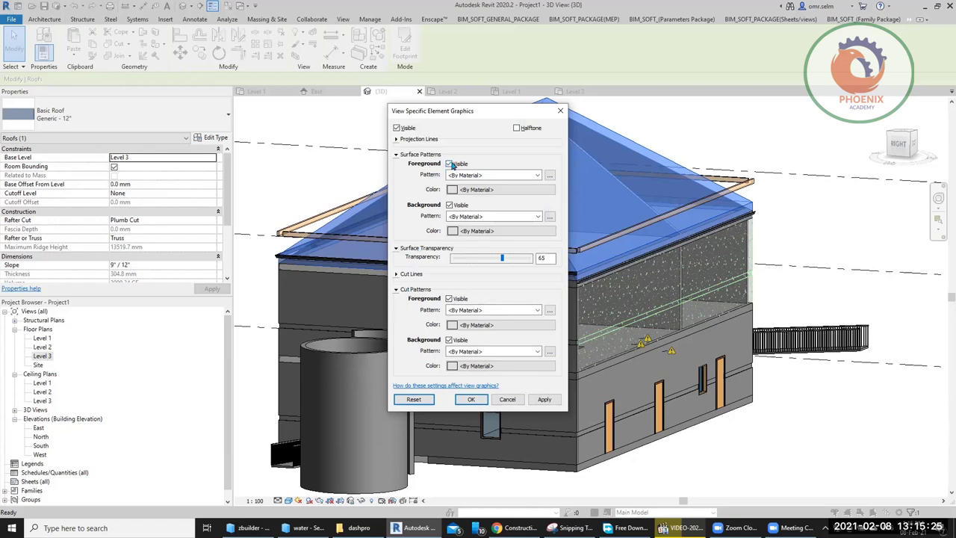
left_click(481, 190)
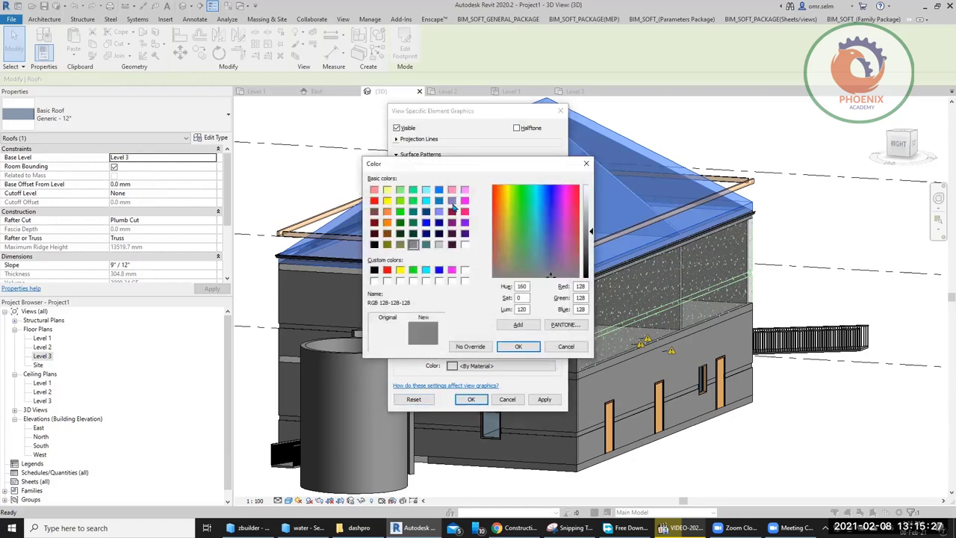
left_click(401, 201)
left_click(505, 348)
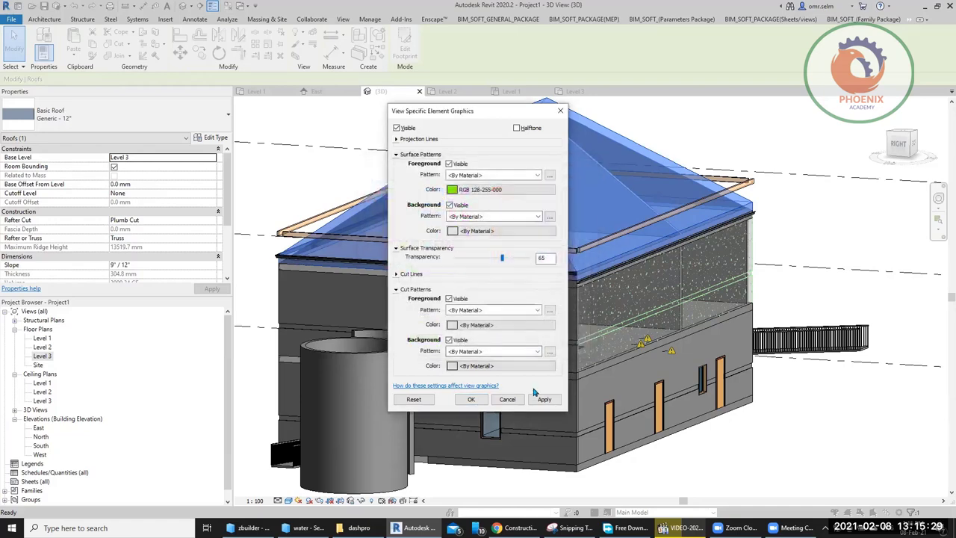
left_click(544, 399)
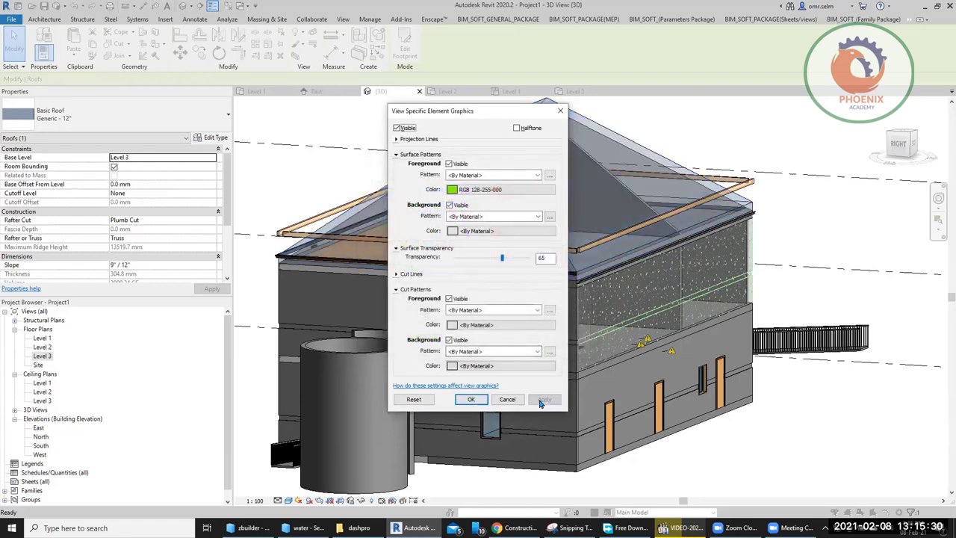
left_click(472, 399)
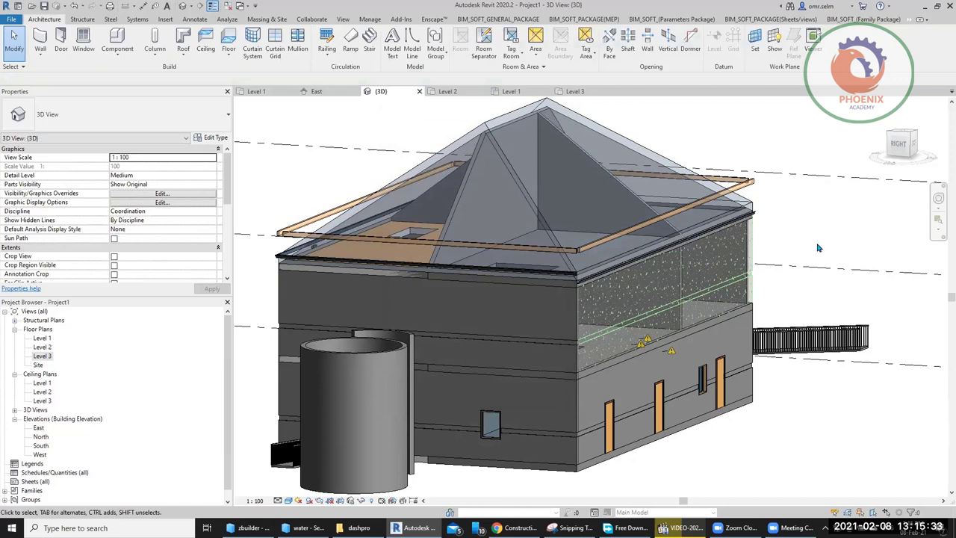
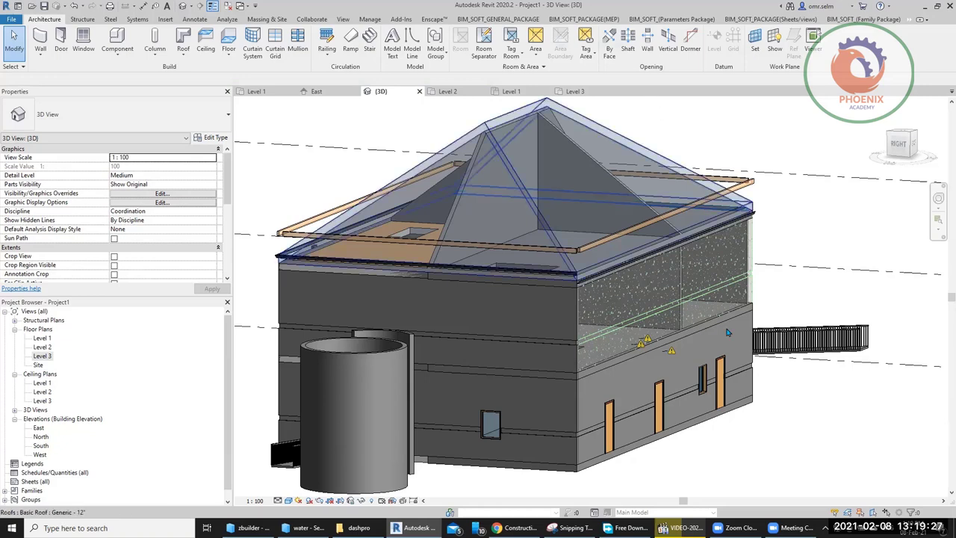
Use Create Similar on the lower wall to place a freestanding Generic - 8" wall beside the building
left_click(618, 385)
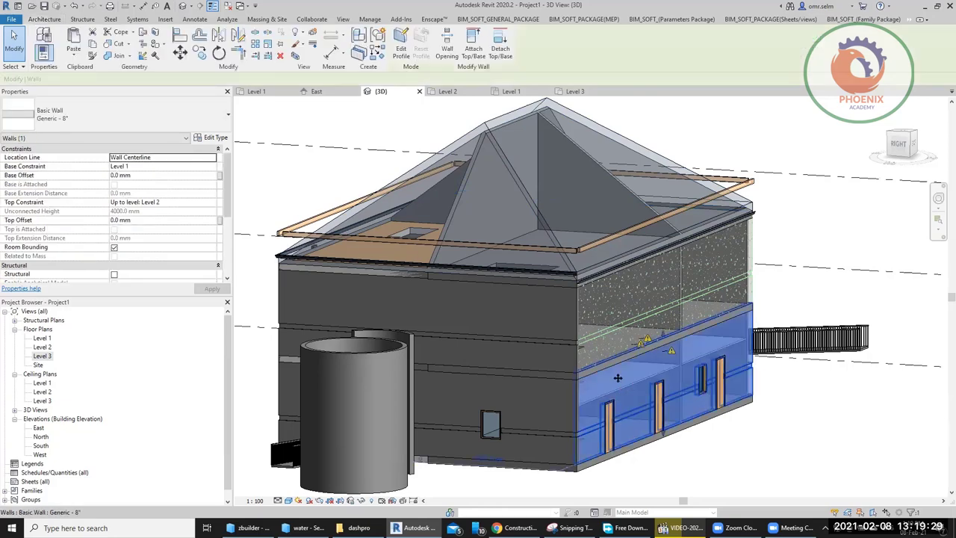
right_click(619, 385)
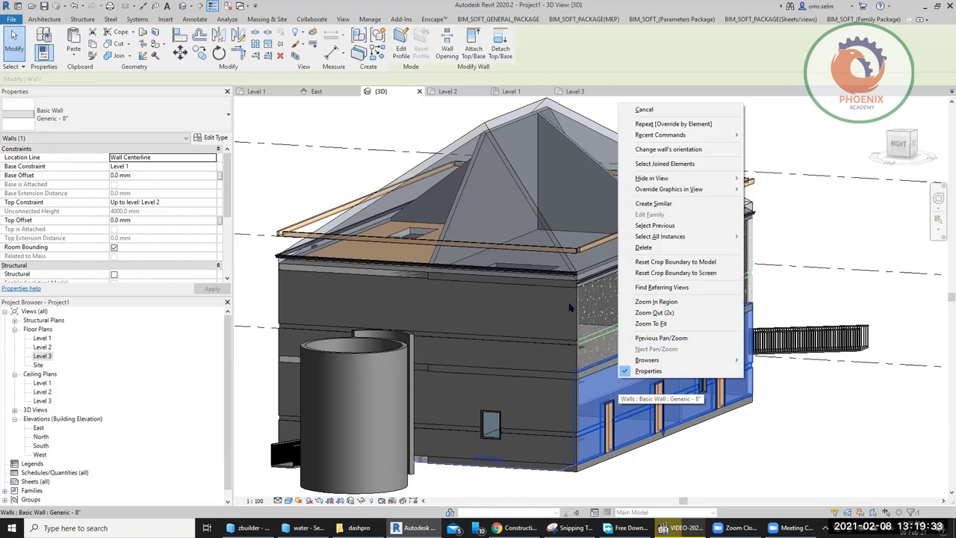
left_click(671, 204)
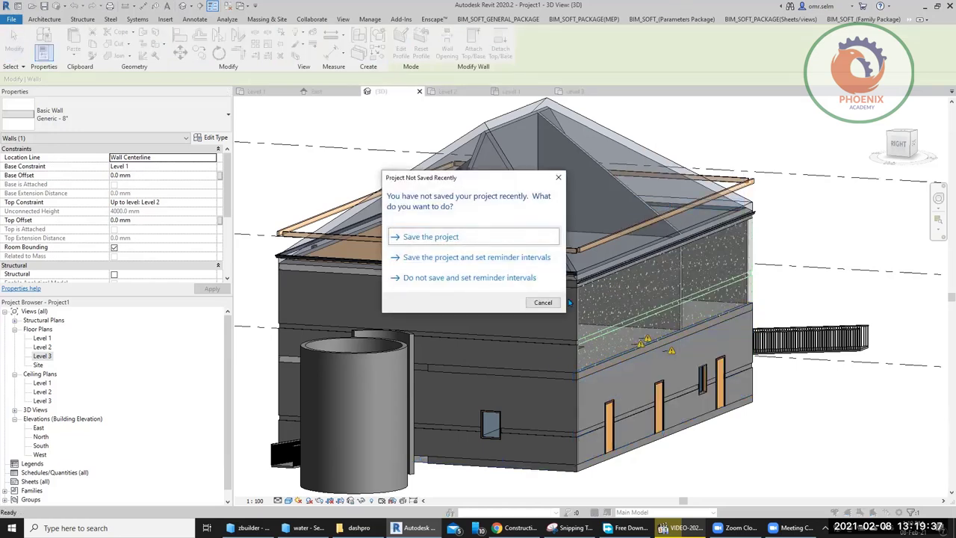
left_click(554, 305)
left_click(684, 452)
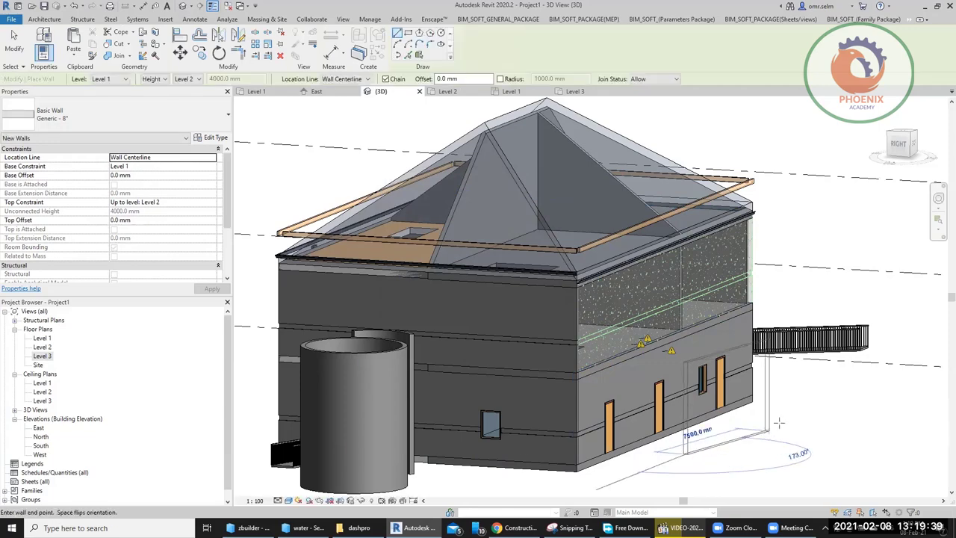
left_click(844, 421)
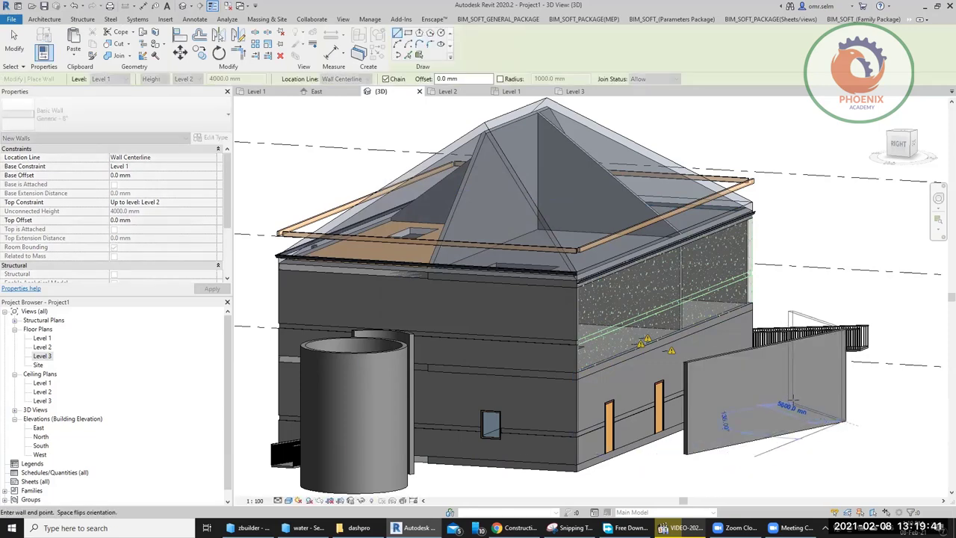
key("Escape")
key("Escape")
left_click(633, 285)
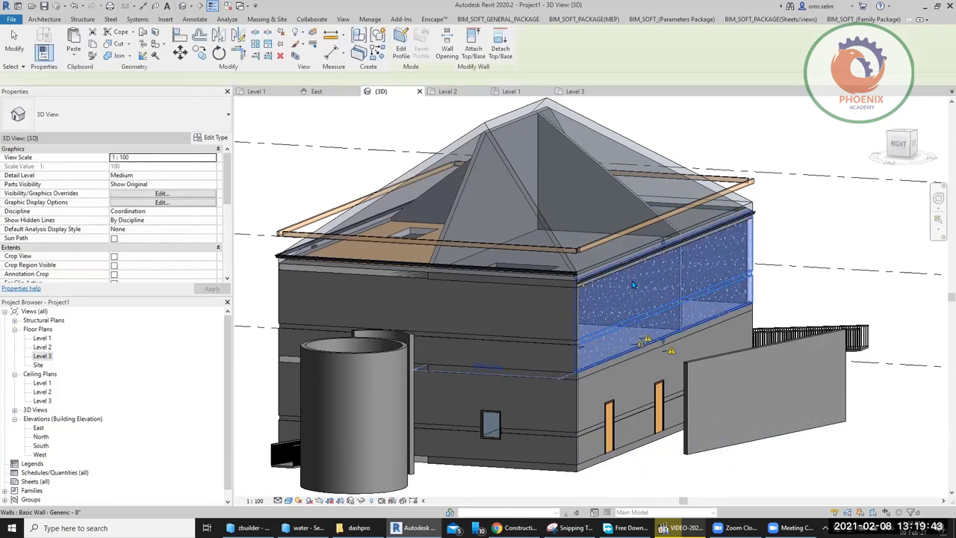
right_click(630, 279)
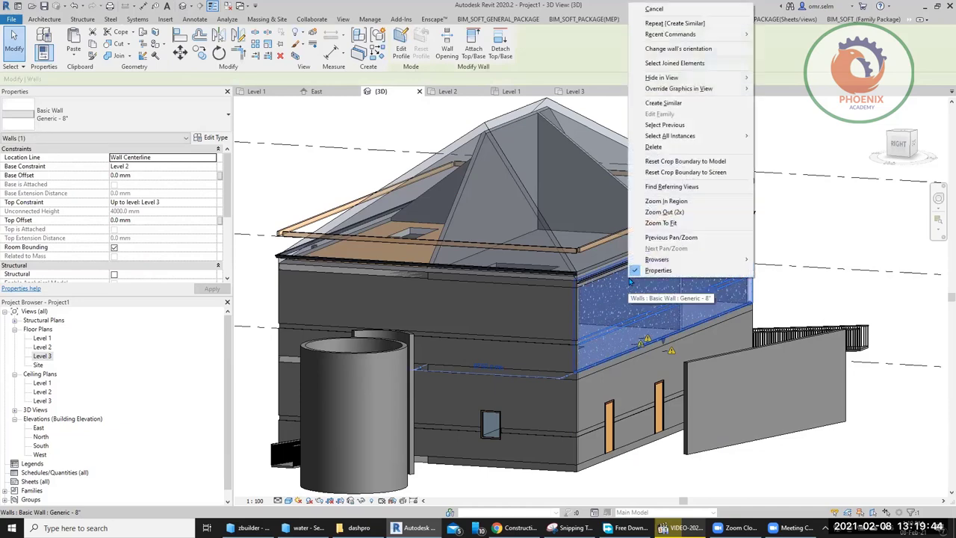
left_click(715, 130)
left_click(817, 135)
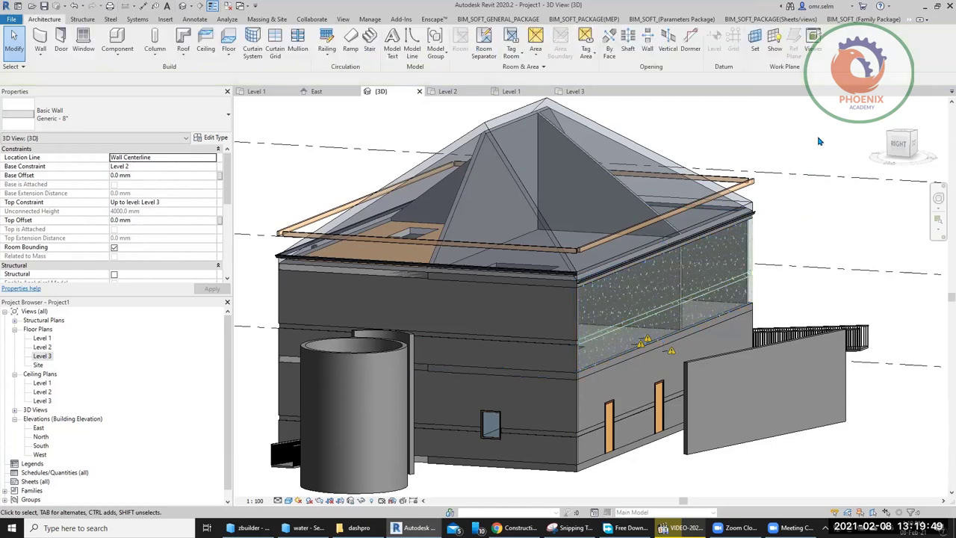
right_click(800, 126)
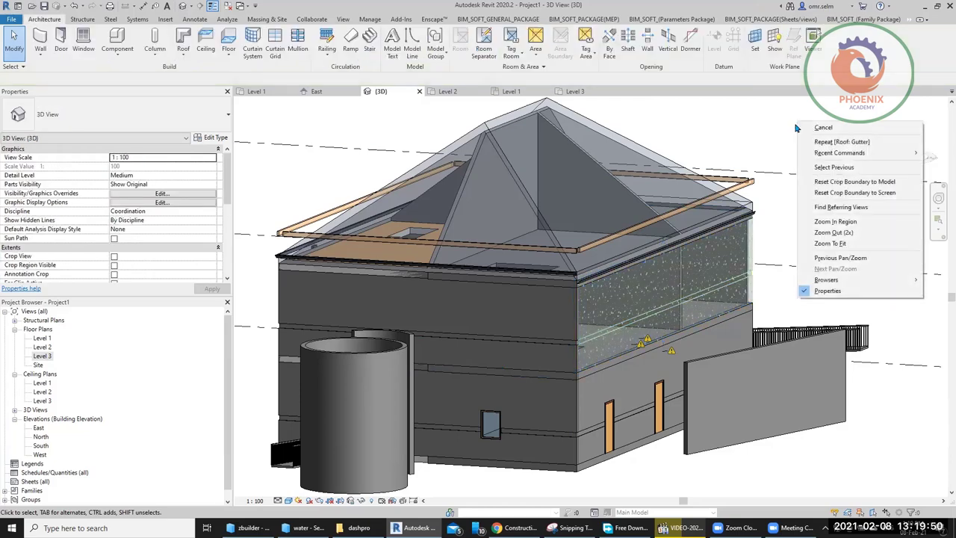
left_click(841, 169)
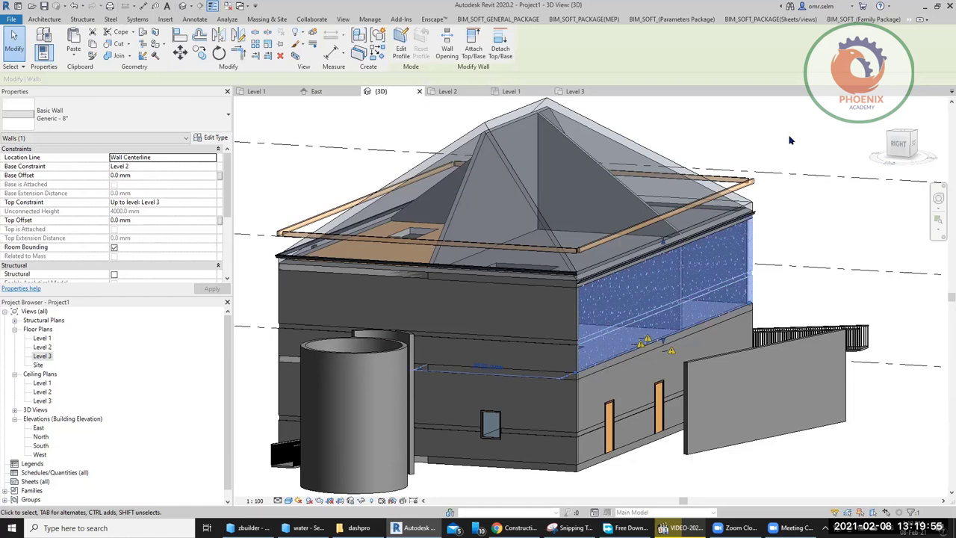
right_click(767, 136)
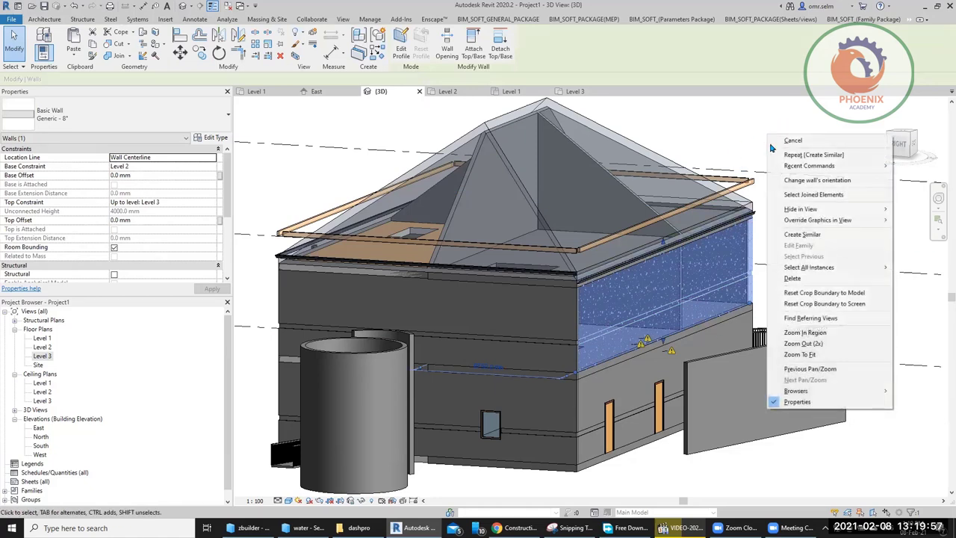
left_click(792, 235)
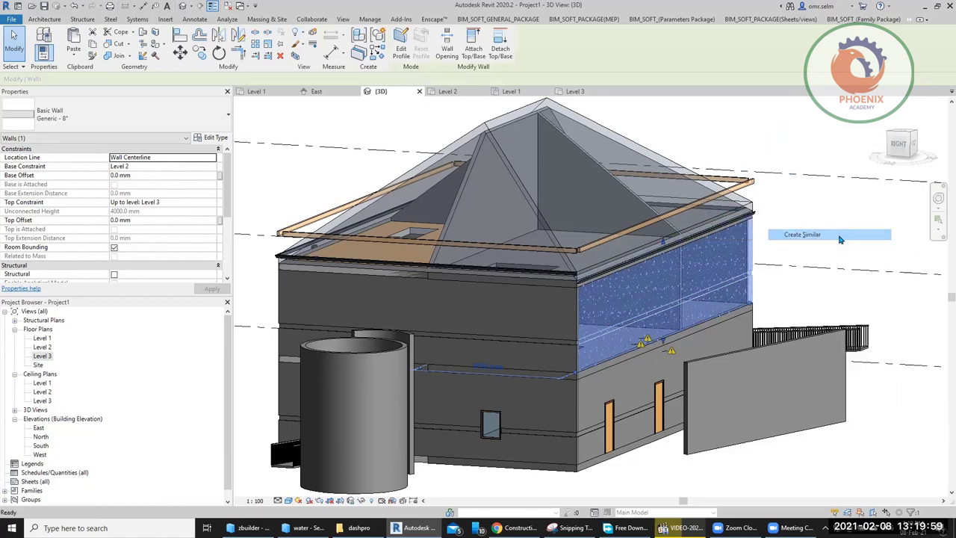
key("Escape")
key("Escape")
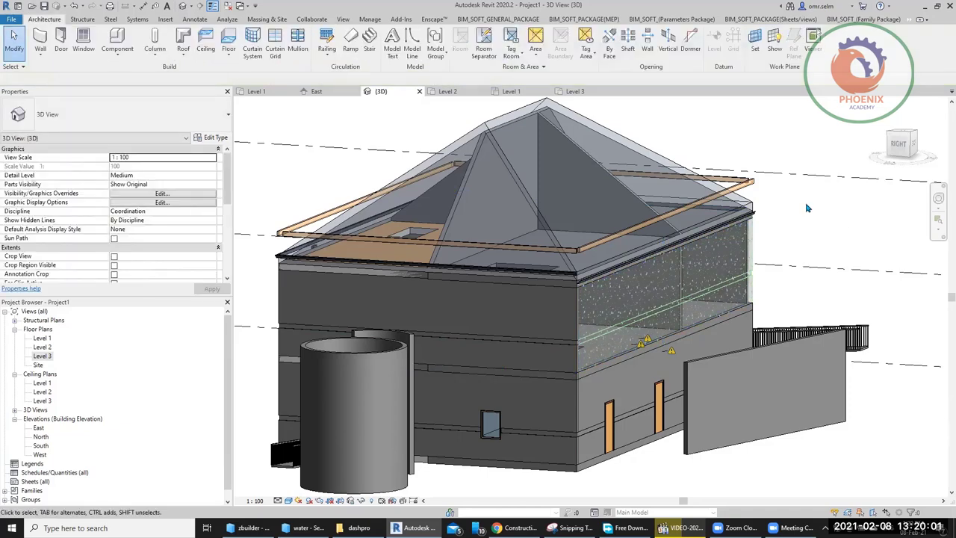
right_click(802, 209)
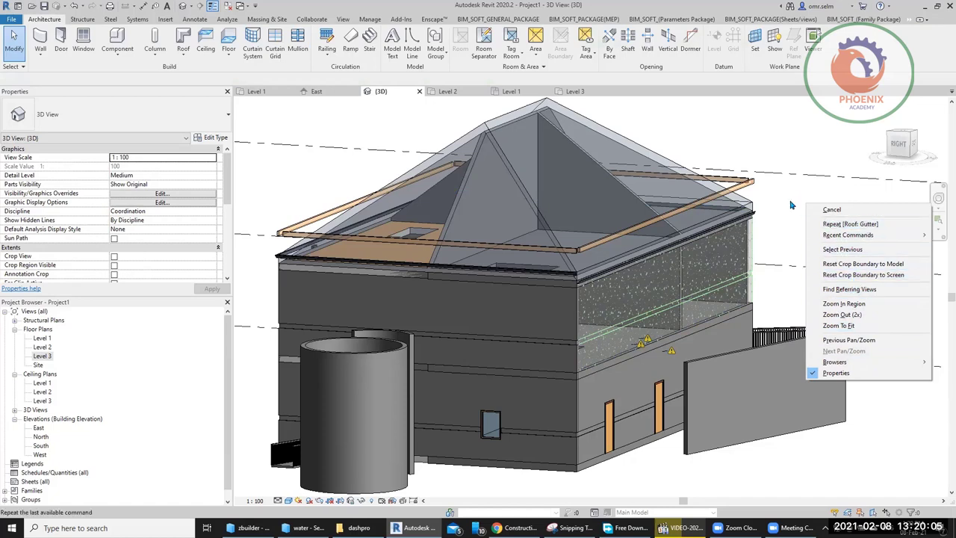
left_click(788, 200)
right_click(781, 190)
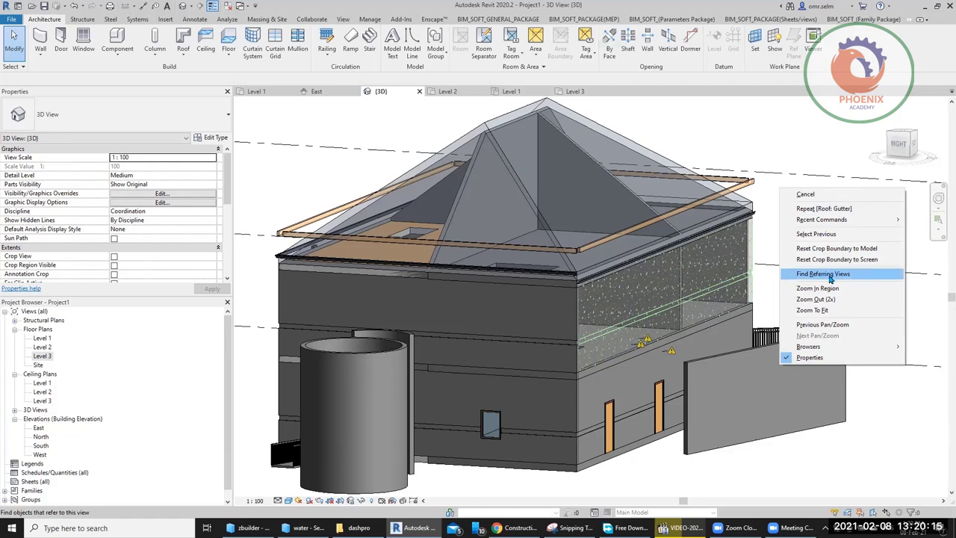
left_click(831, 277)
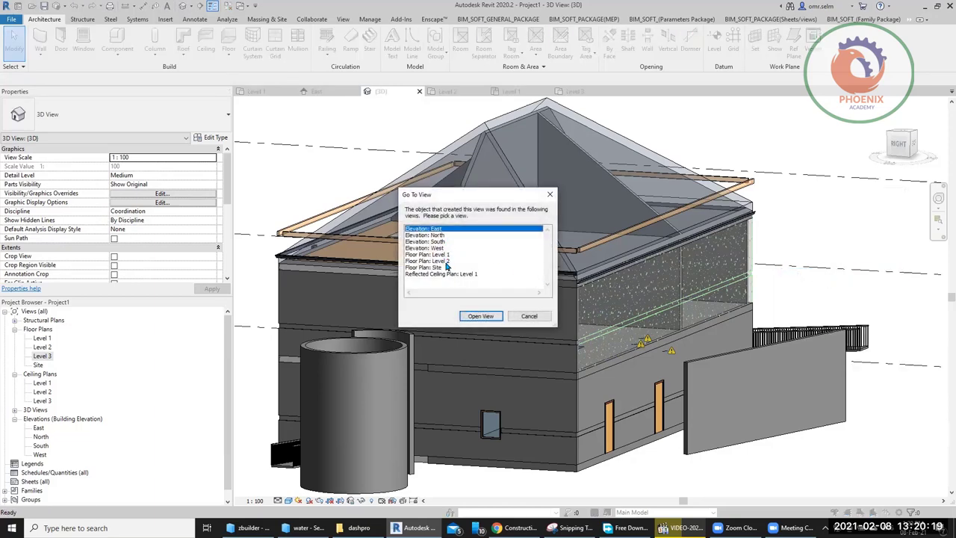
left_click(450, 256)
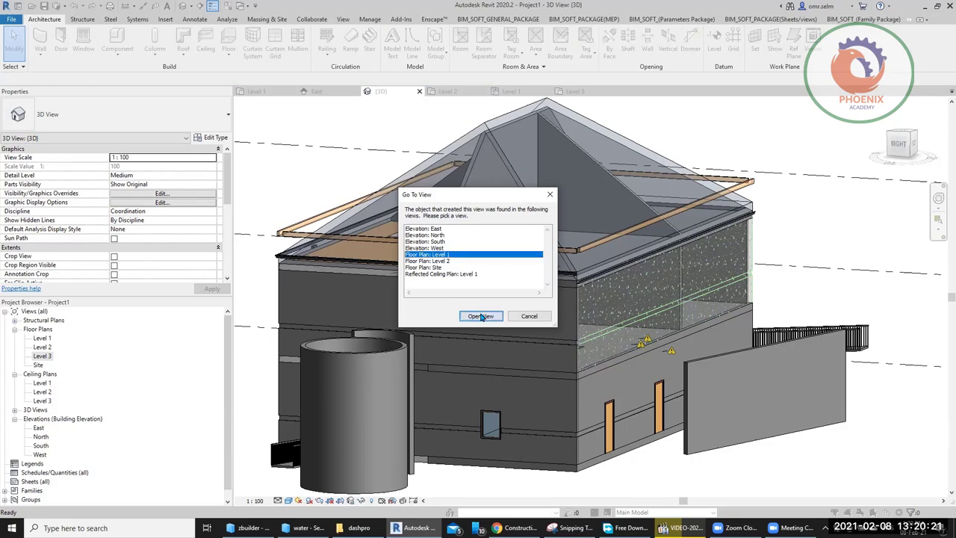
left_click(480, 316)
left_click(568, 213)
scroll(569, 214, "up", 2)
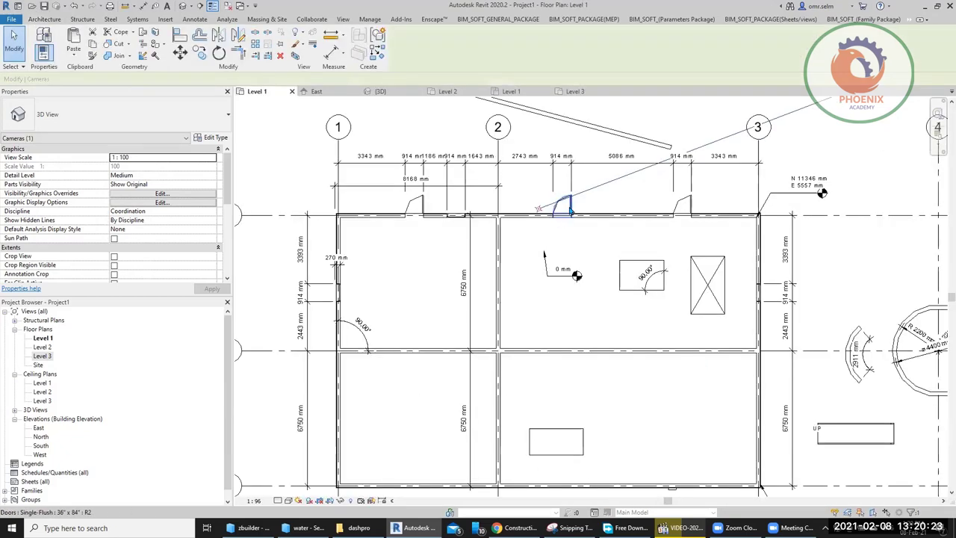
scroll(549, 230, "up", 2)
scroll(550, 247, "down", 1)
scroll(553, 258, "down", 3)
scroll(568, 247, "down", 2)
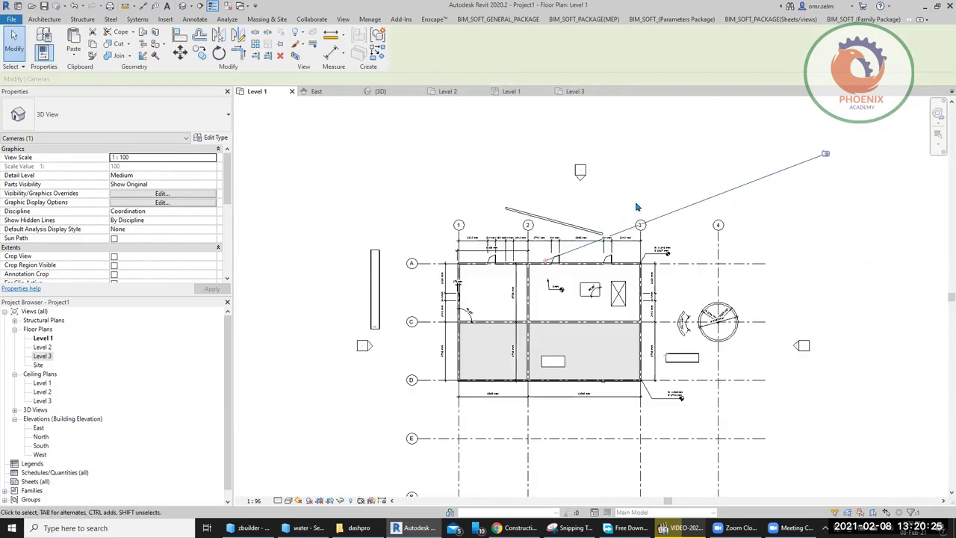
left_click(654, 186)
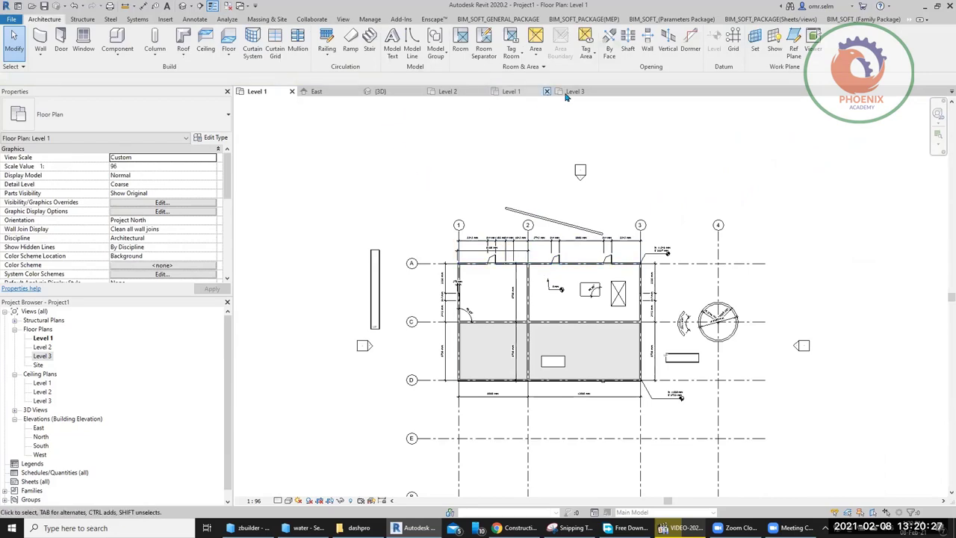
left_click(380, 91)
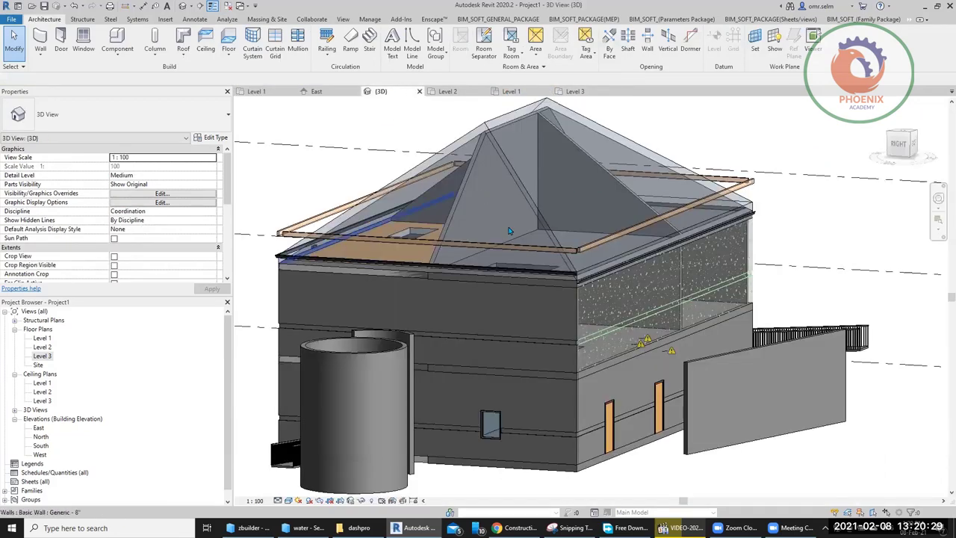
left_click(725, 389)
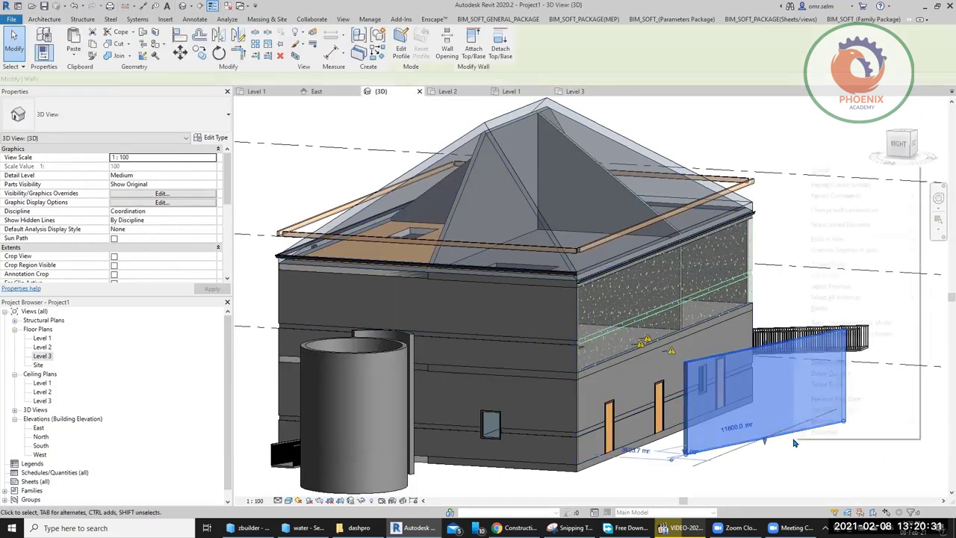
right_click(792, 439)
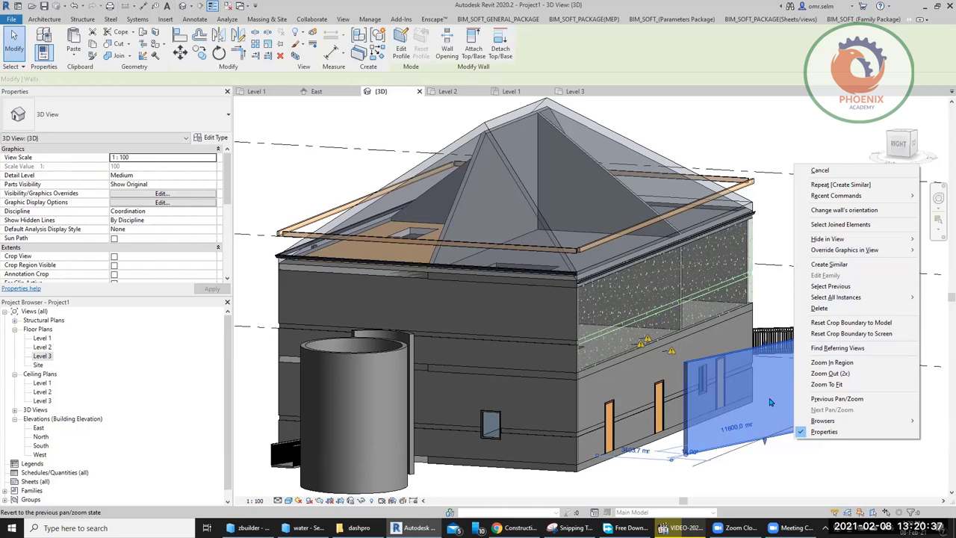
left_click(841, 352)
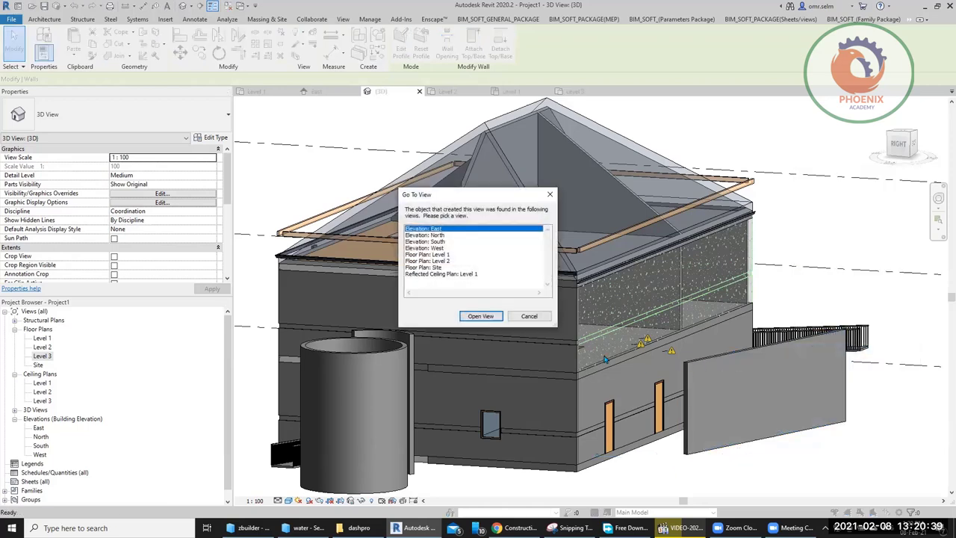
left_click(442, 255)
left_click(479, 316)
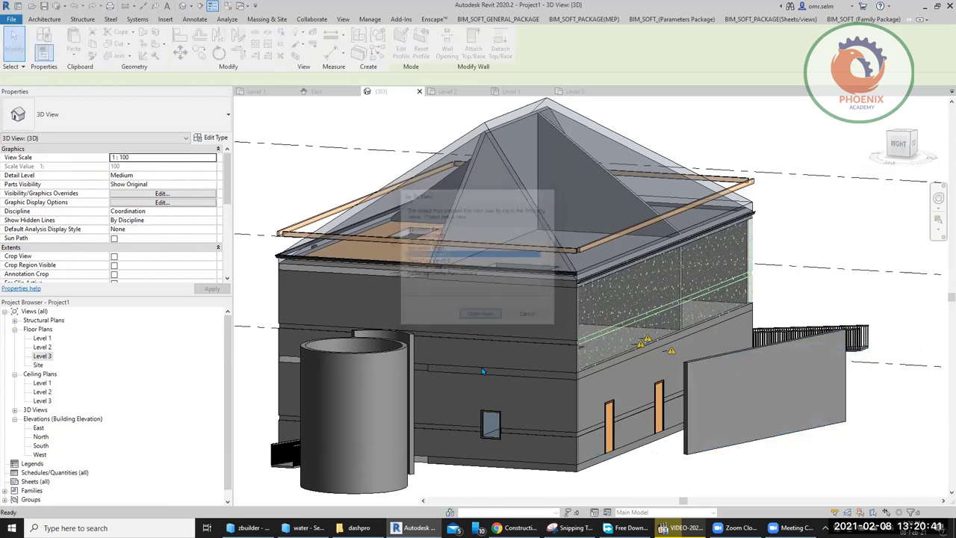
left_click(814, 431)
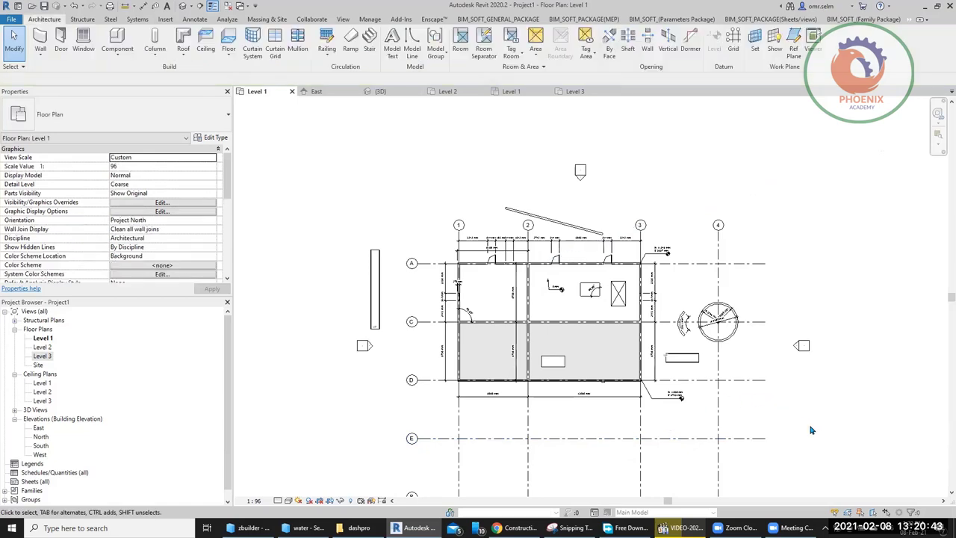
left_click(576, 91)
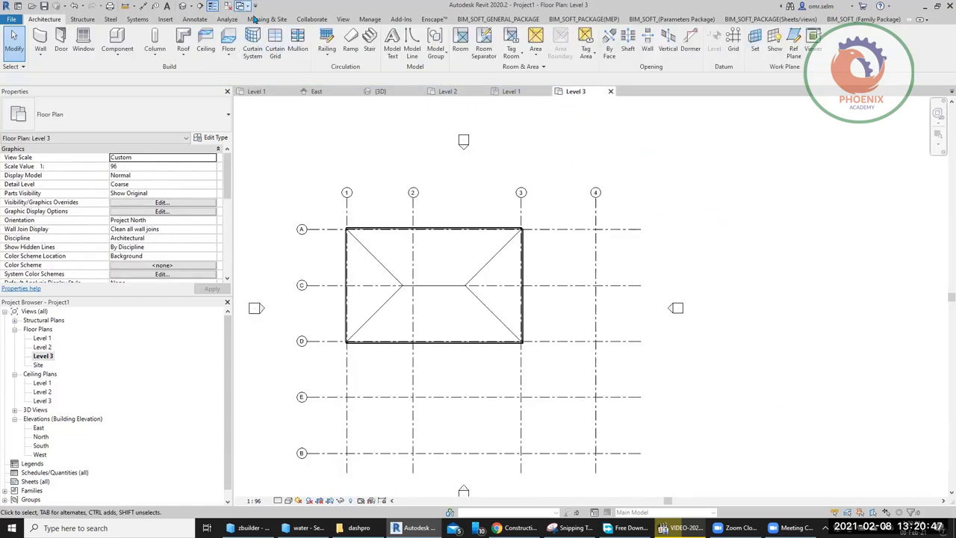
left_click(385, 92)
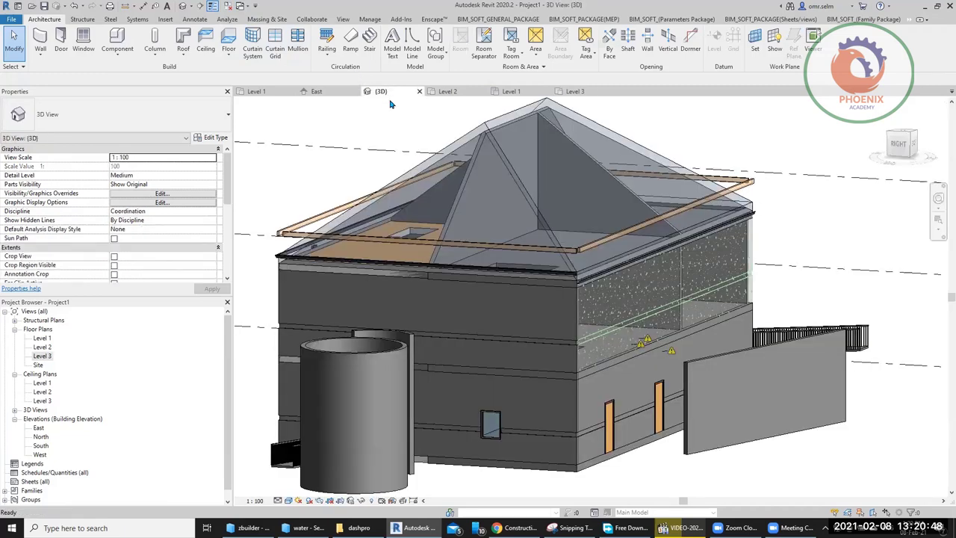
Zoom in on the glazed wall inside the roof pyramid
left_click(497, 124)
right_click(499, 127)
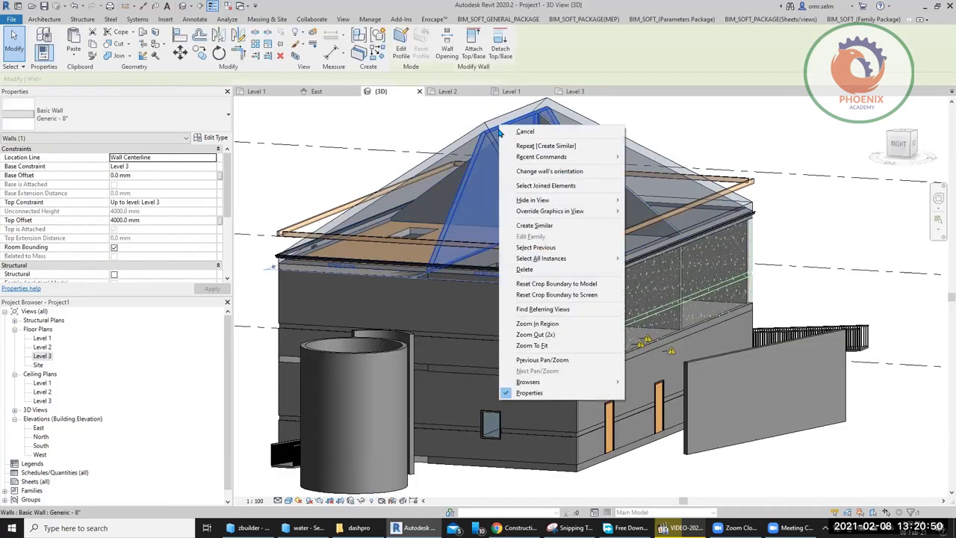
left_click(577, 325)
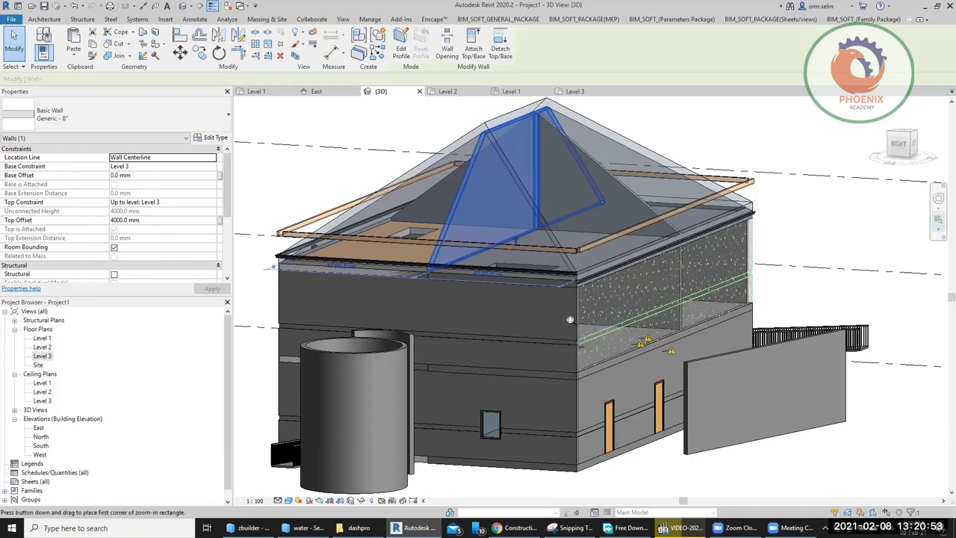
left_click_drag(513, 204, 581, 290)
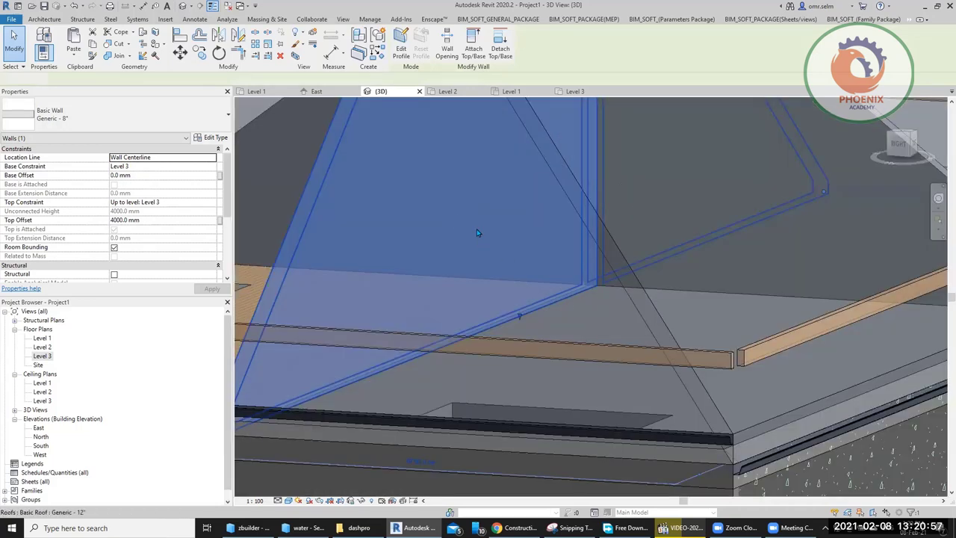
Zoom back out to the whole building and open the triangular wall's context menu
key("Escape")
scroll(477, 229, "down", 5)
scroll(467, 202, "down", 2)
left_click(458, 178)
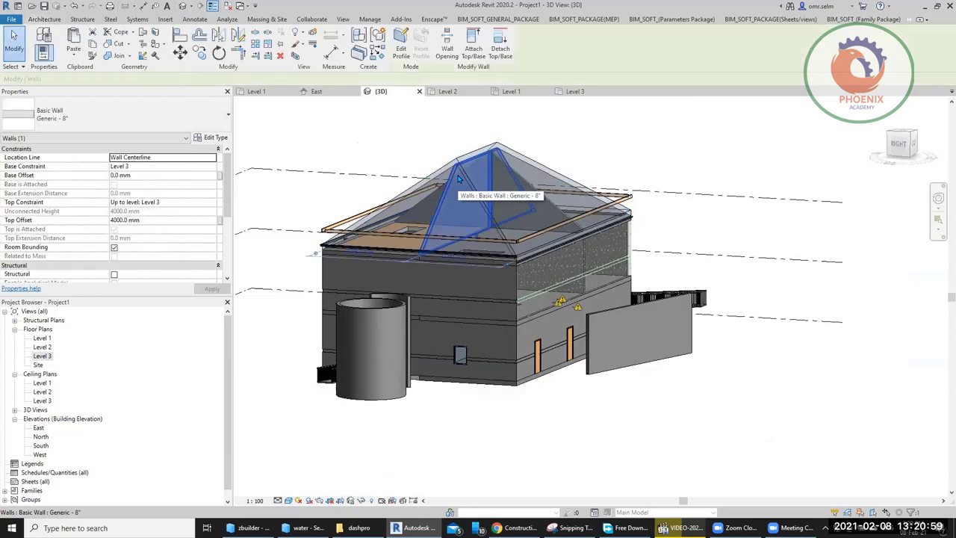
right_click(459, 177)
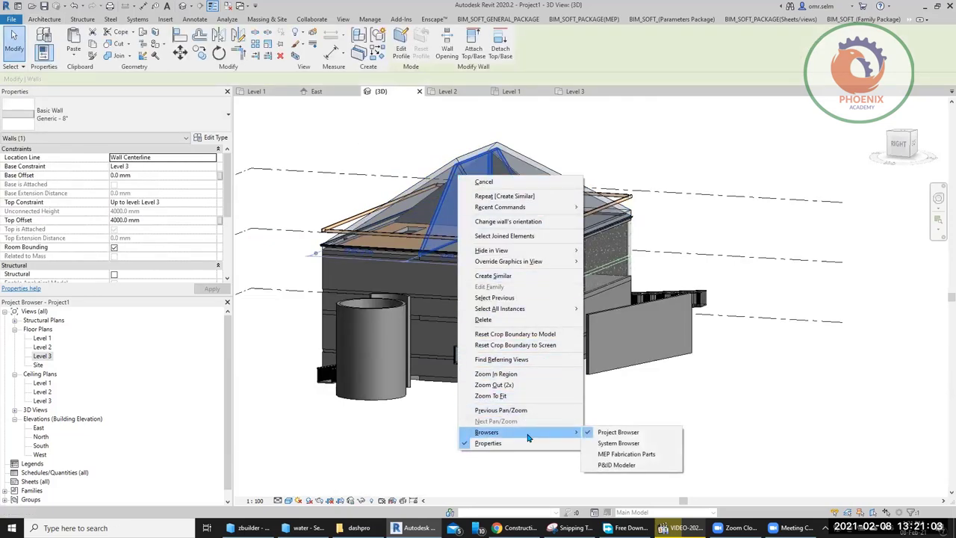
mouse_move(487, 432)
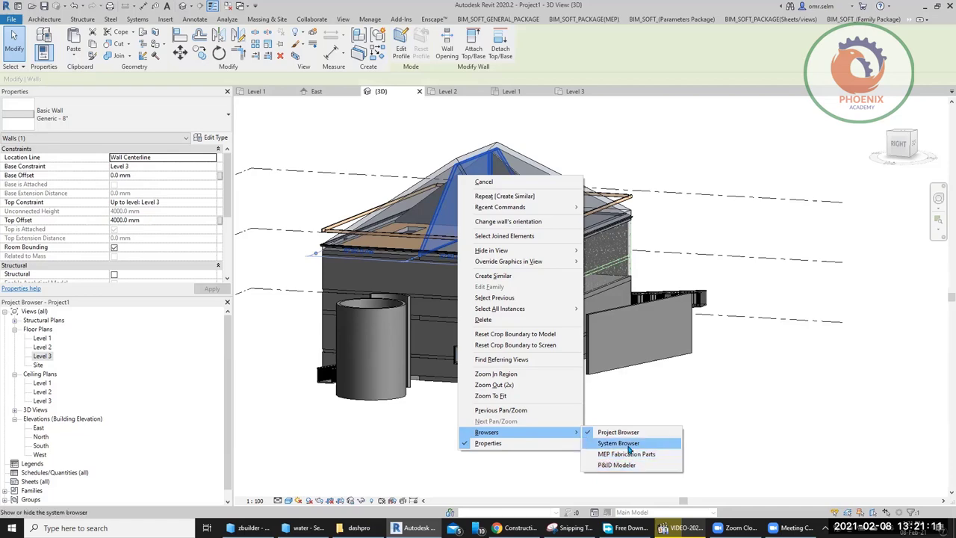
left_click(632, 444)
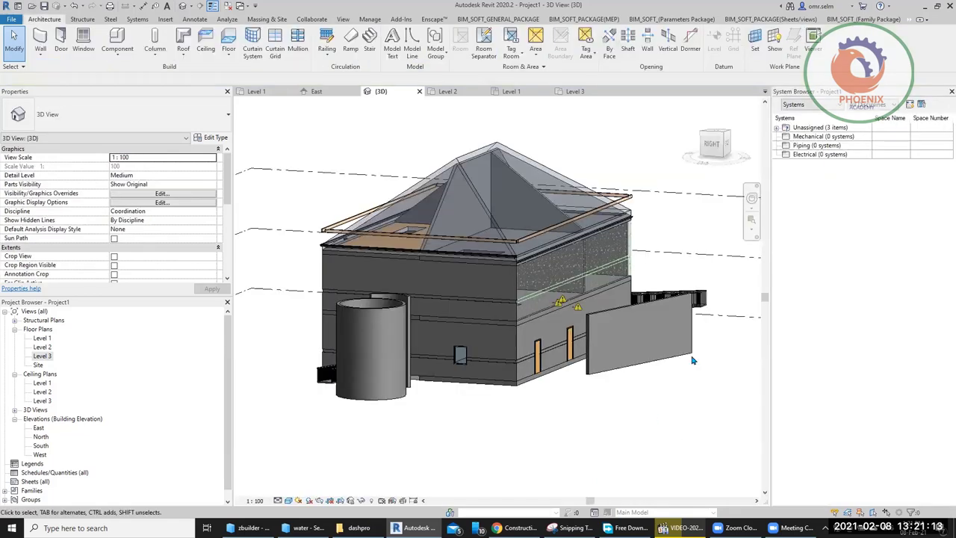
left_click(952, 91)
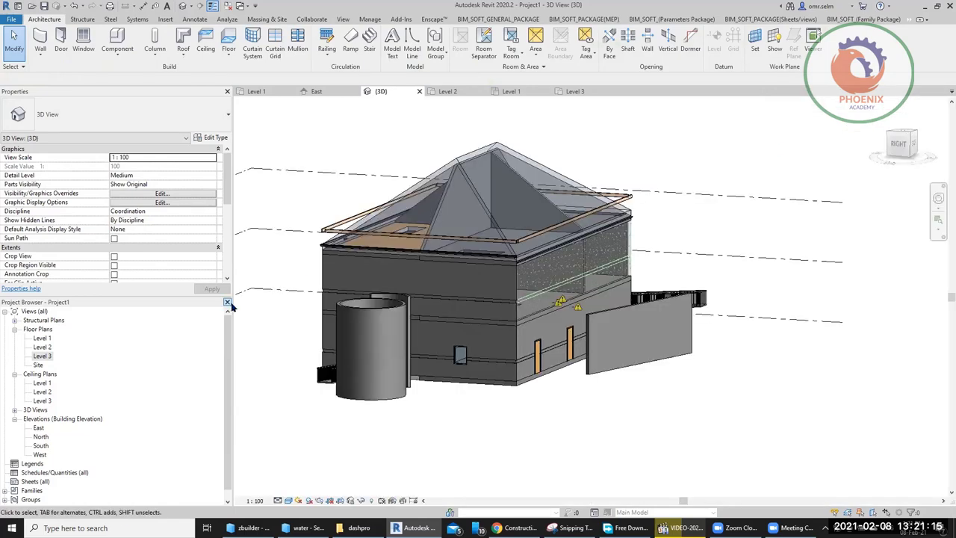
left_click(228, 302)
left_click(227, 91)
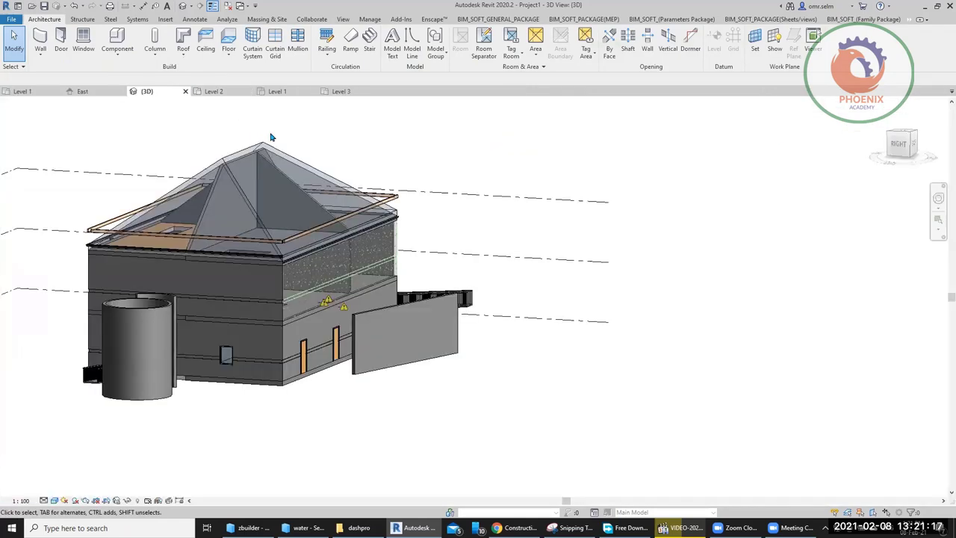
left_click(345, 20)
left_click(872, 65)
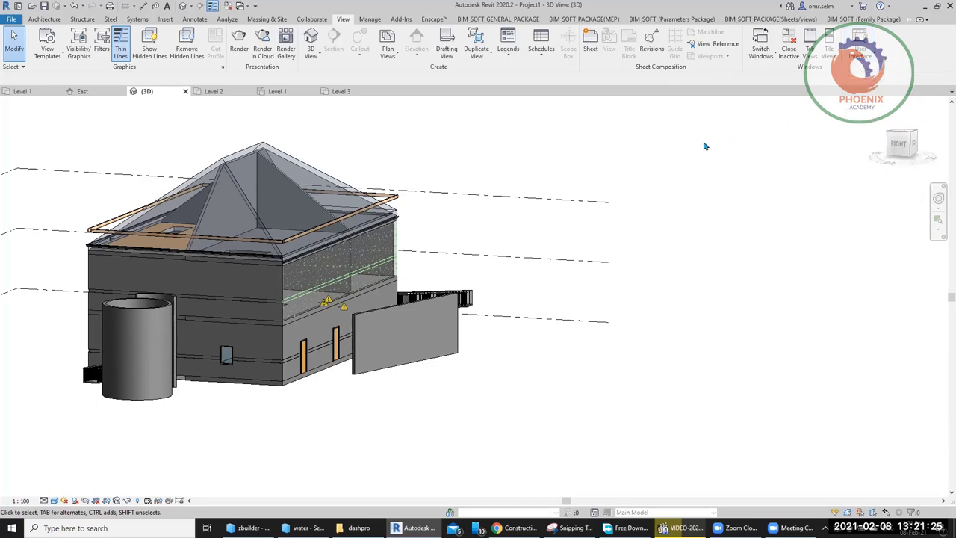
right_click(650, 148)
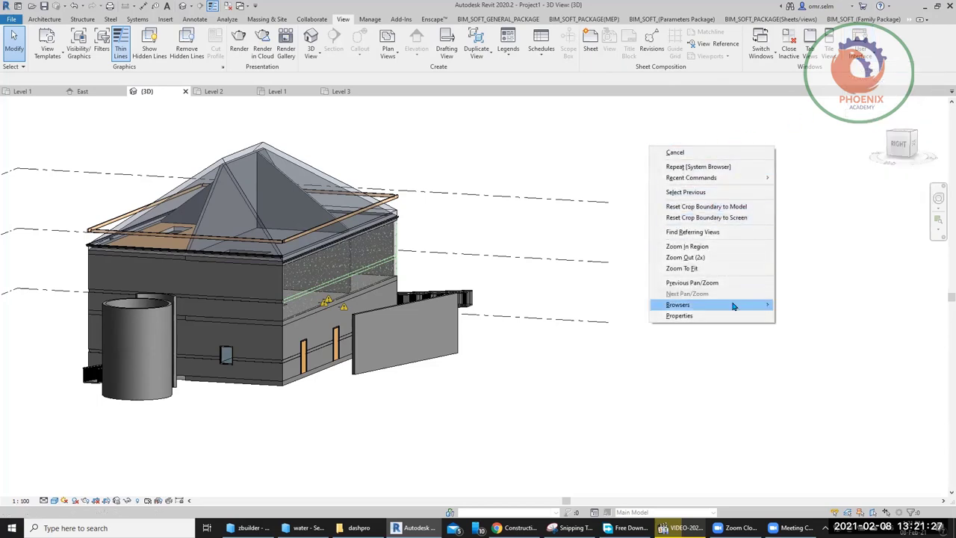
mouse_move(679, 305)
left_click(810, 305)
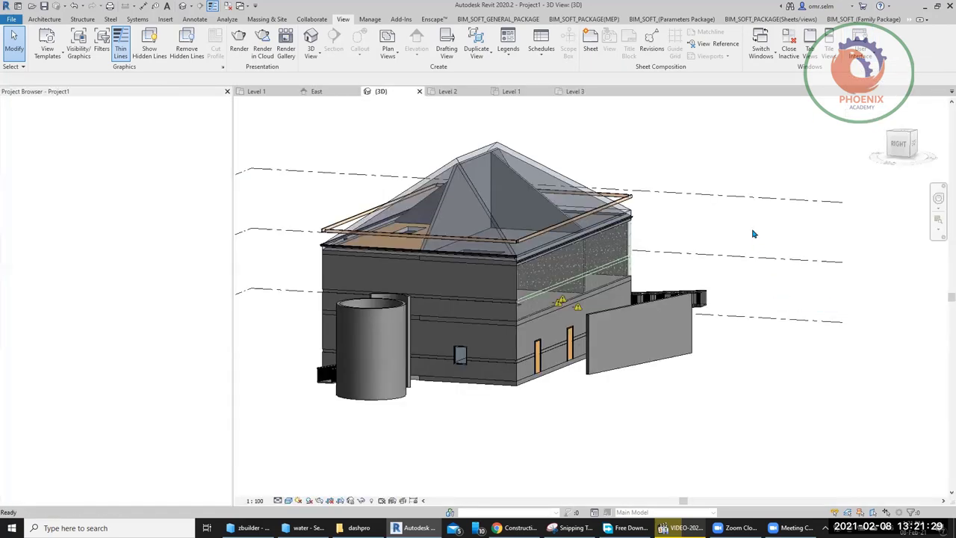
right_click(704, 129)
left_click(751, 295)
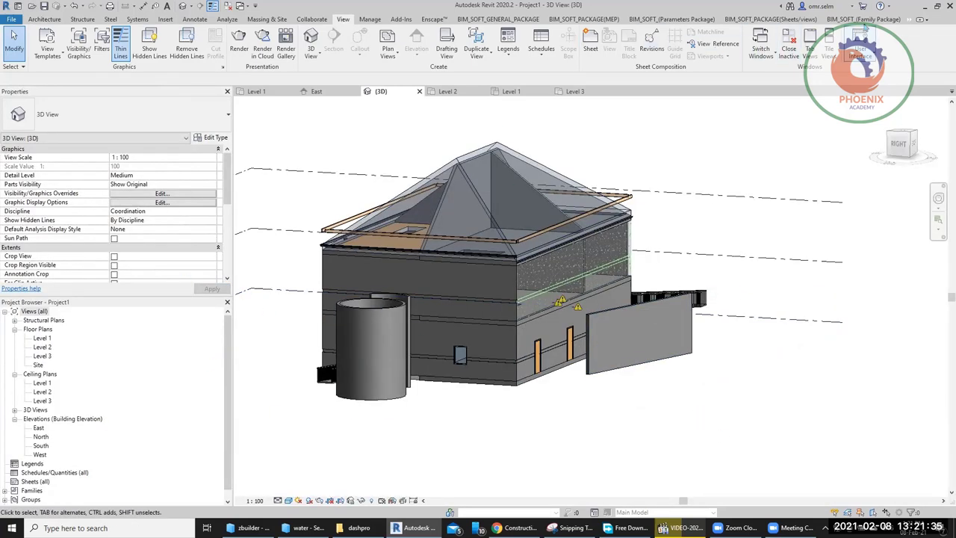
Window-select all 62 building elements on the Modify tab and make them one displacement set
left_click(921, 18)
left_click(882, 97)
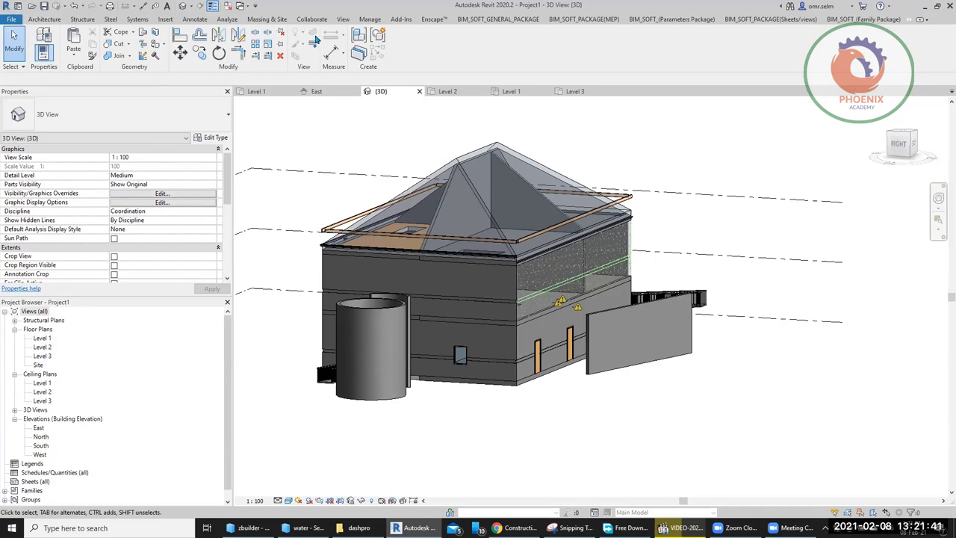
left_click_drag(292, 417, 711, 138)
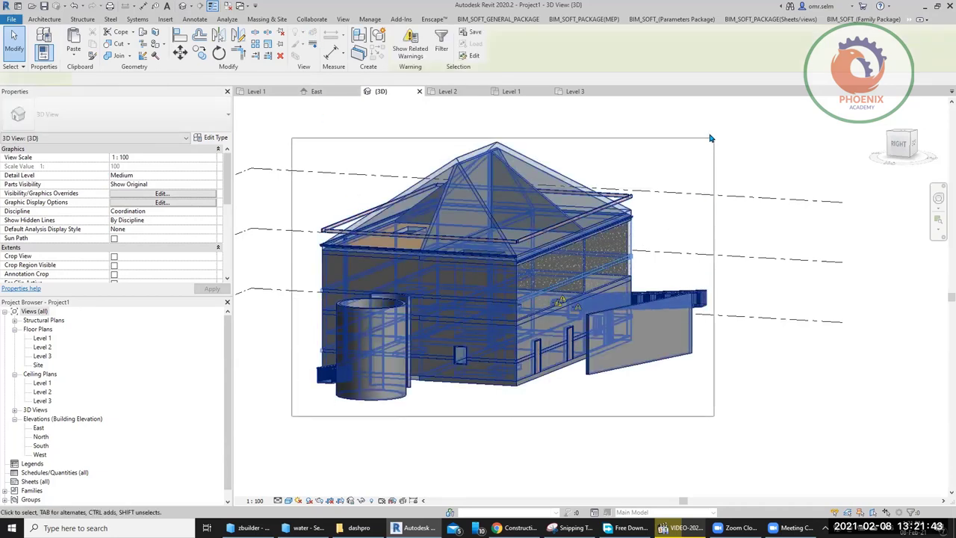
left_click(314, 34)
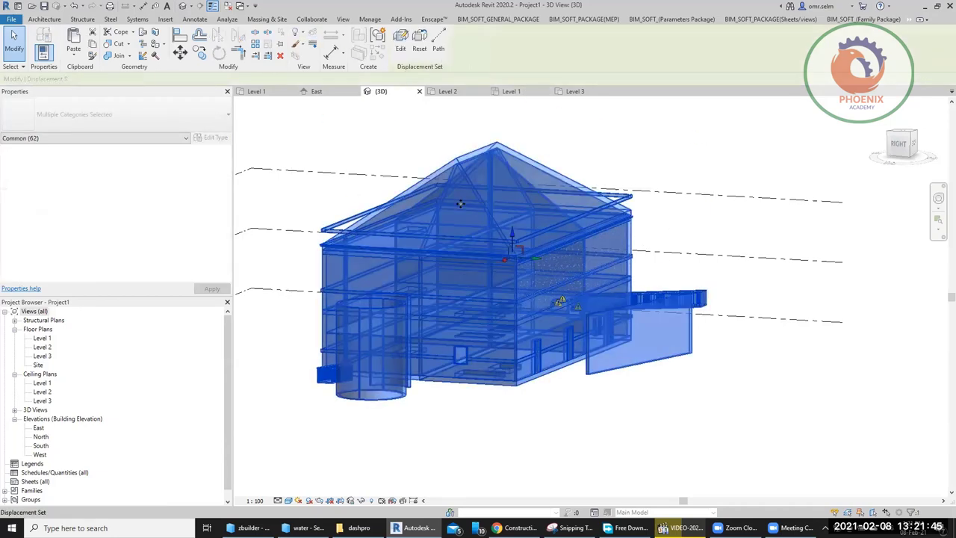
left_click(400, 49)
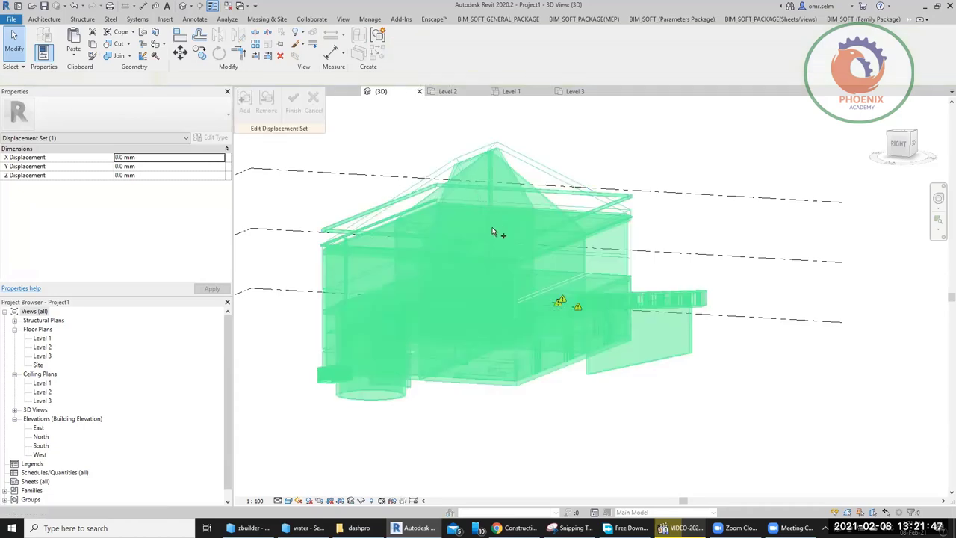
left_click(314, 101)
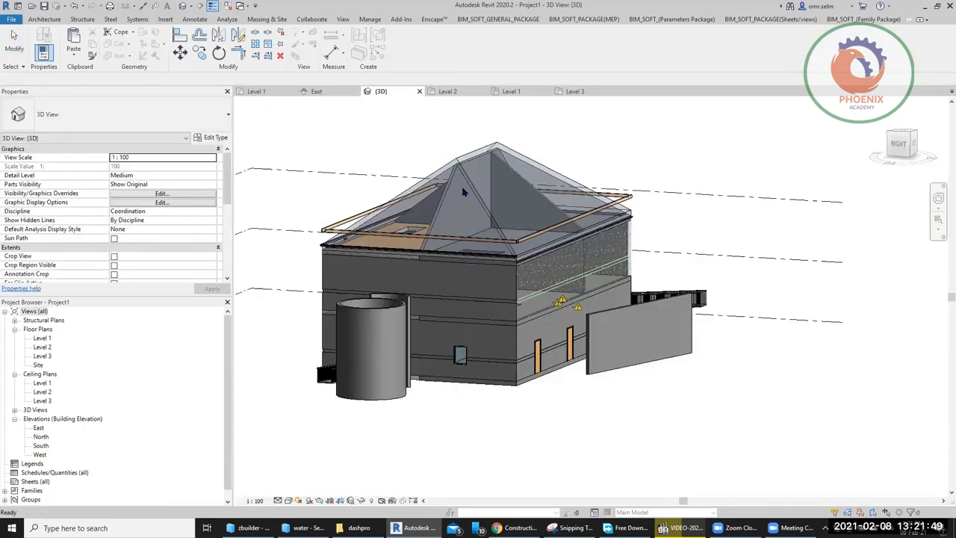
left_click(464, 191)
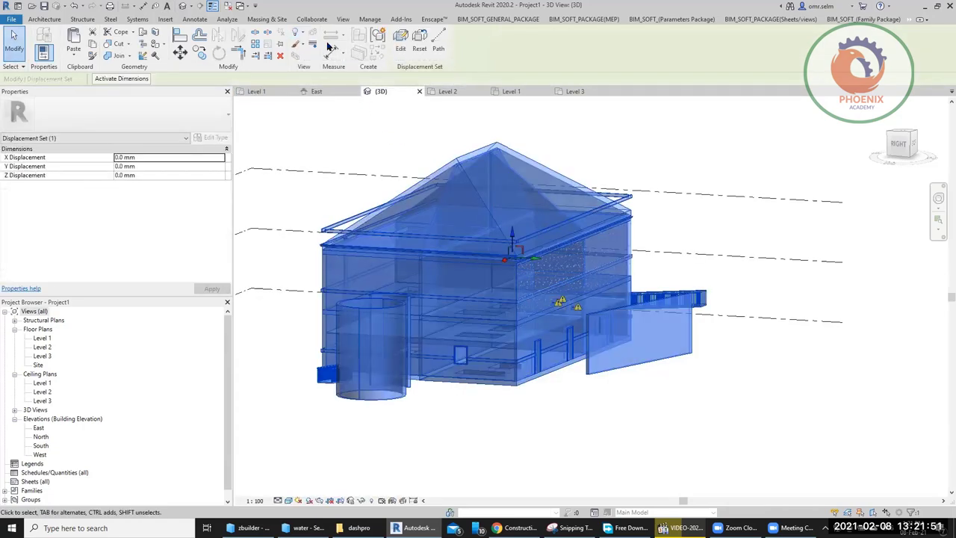
left_click(407, 50)
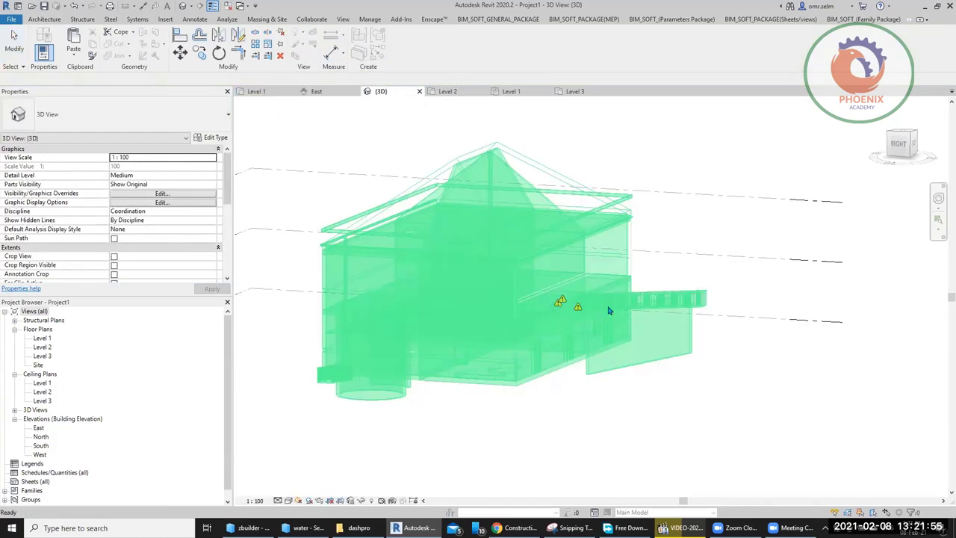
middle_click_drag(602, 423, 598, 474, "shift")
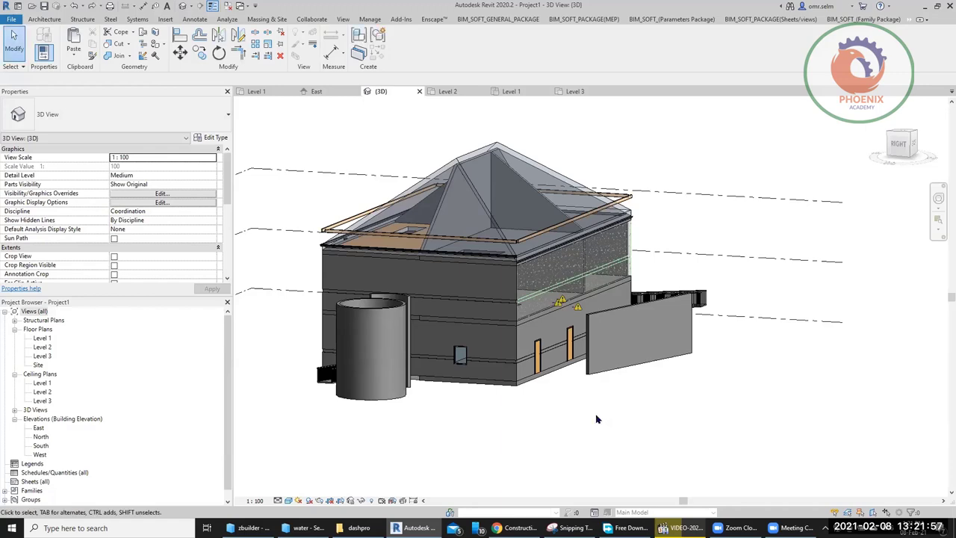
scroll(471, 261, "up", 1)
scroll(471, 262, "down", 1)
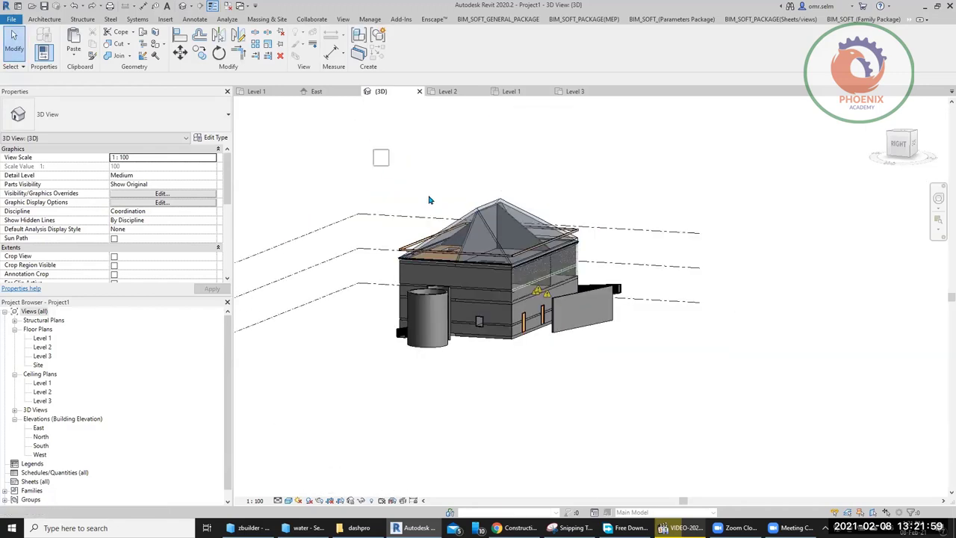
left_click_drag(379, 153, 619, 378)
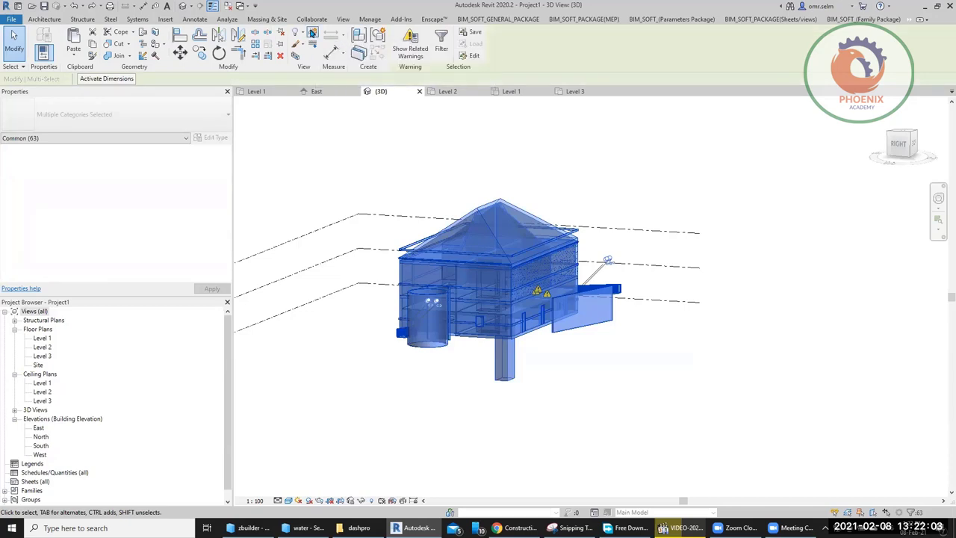
left_click(312, 33)
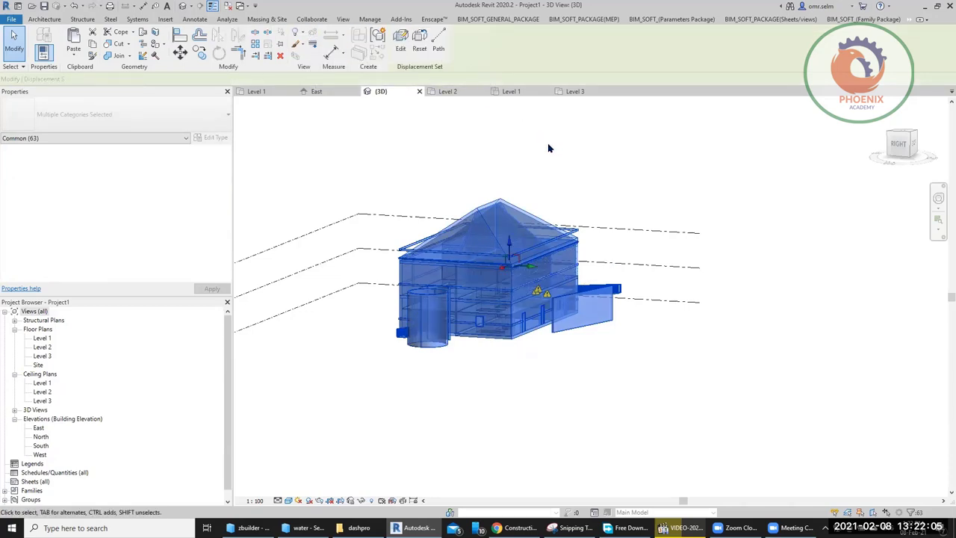
key("Escape")
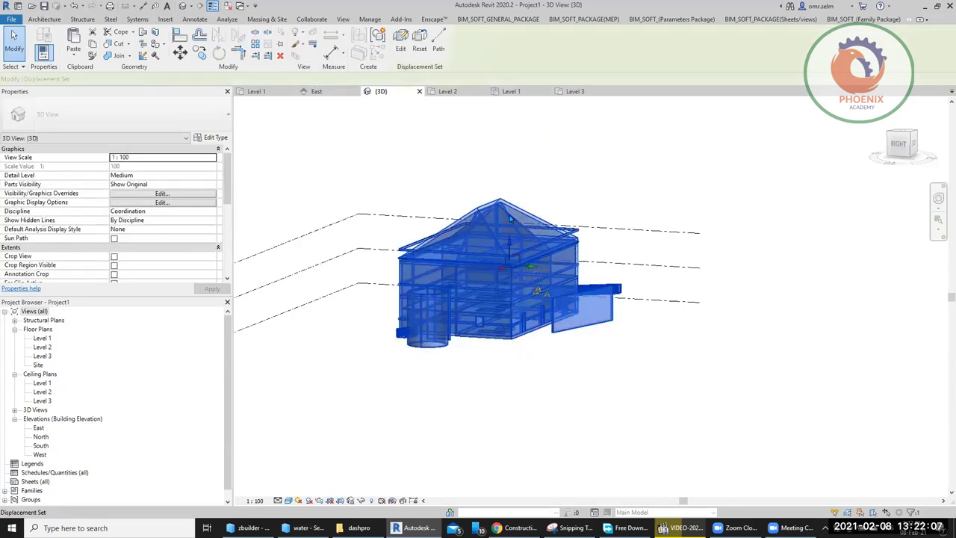
left_click(515, 218)
key("Escape")
left_click(535, 217)
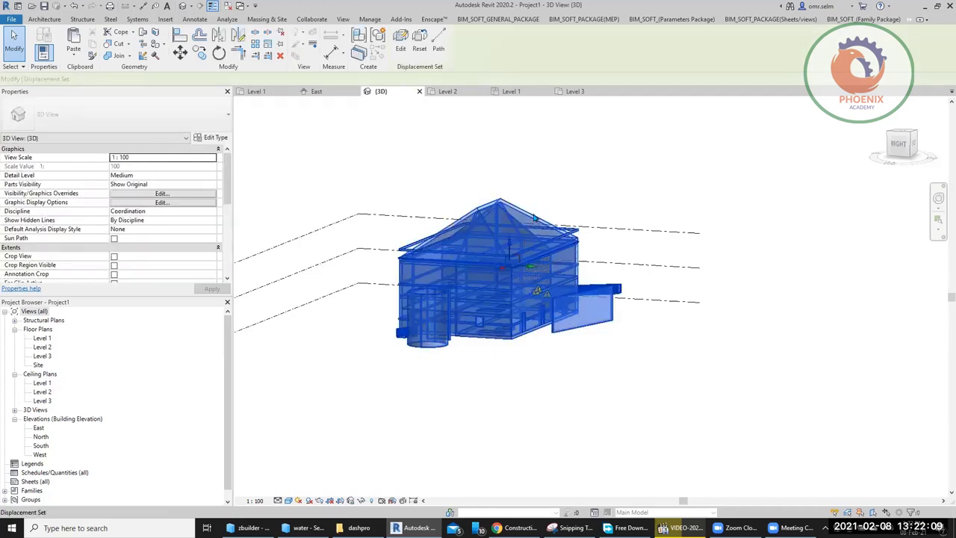
left_click(403, 45)
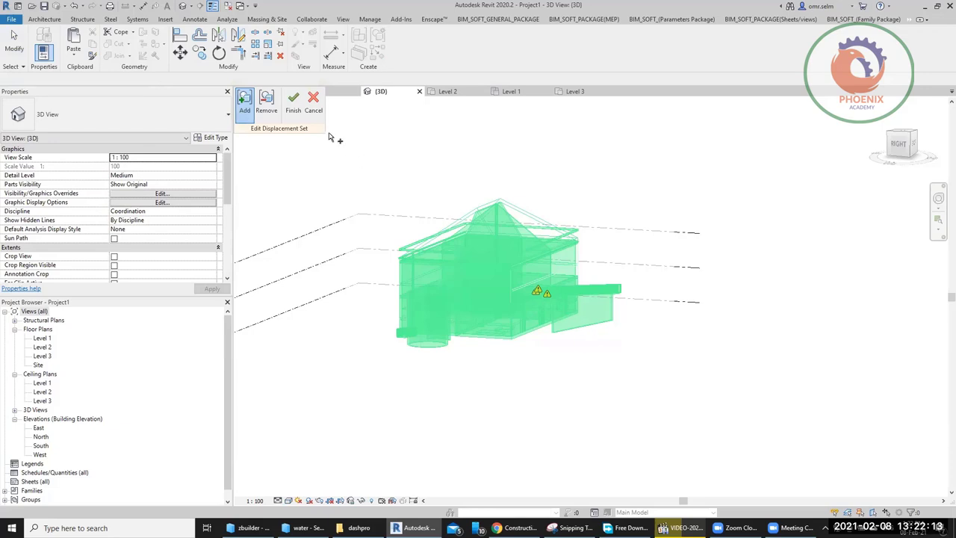
left_click(313, 101)
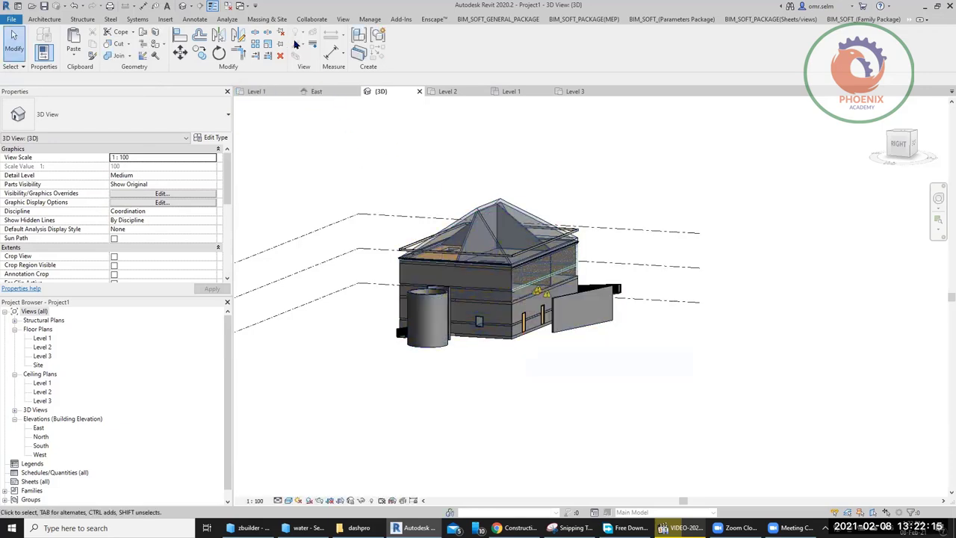
Lift the roof and the glazed triangular gable wall upward as separate displacement sets
left_click(493, 231)
left_click(493, 230)
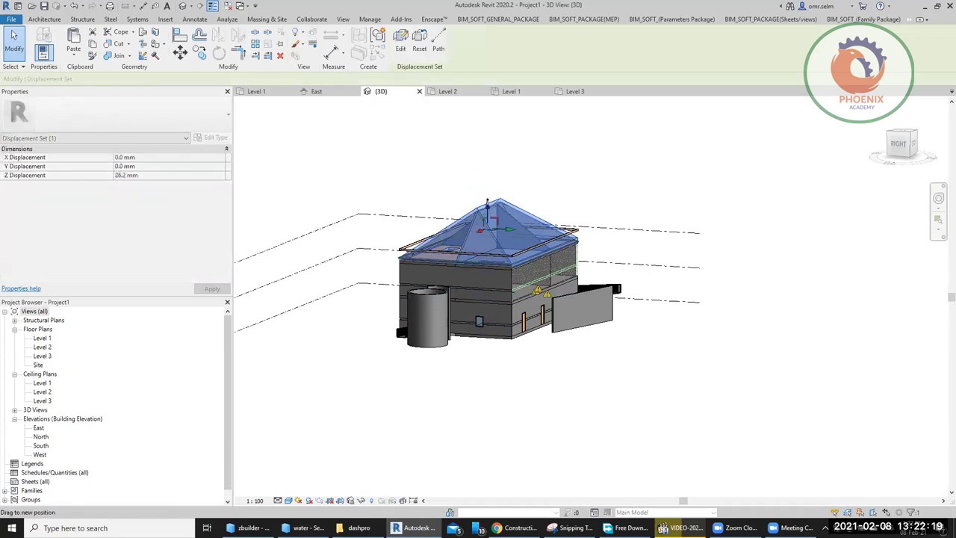
left_click_drag(486, 204, 486, 106)
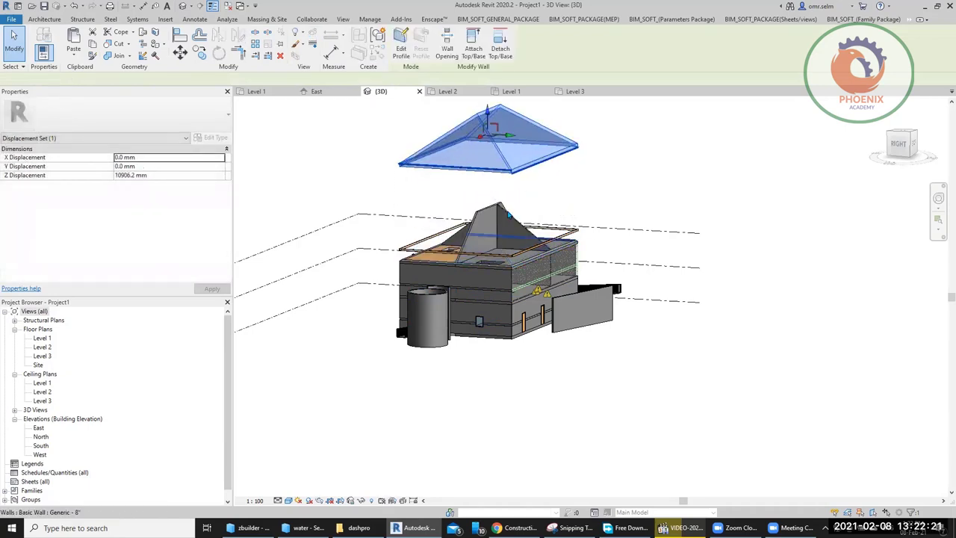
left_click(497, 224)
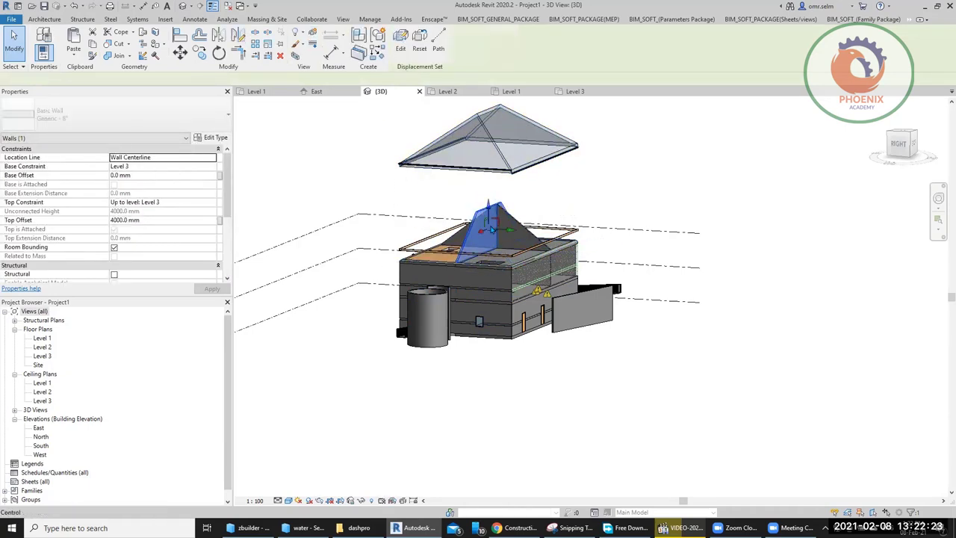
left_click(314, 33)
left_click_drag(487, 176, 488, 142)
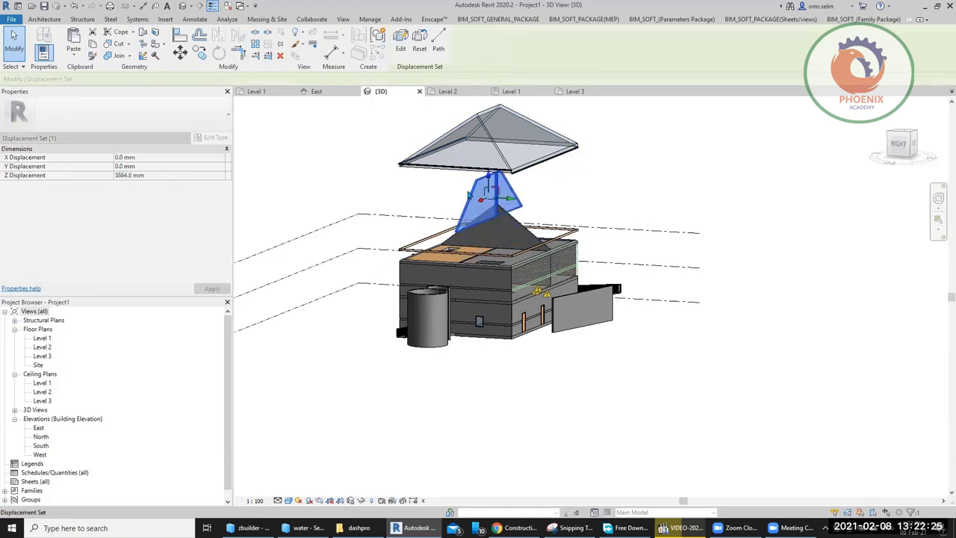
left_click(334, 163)
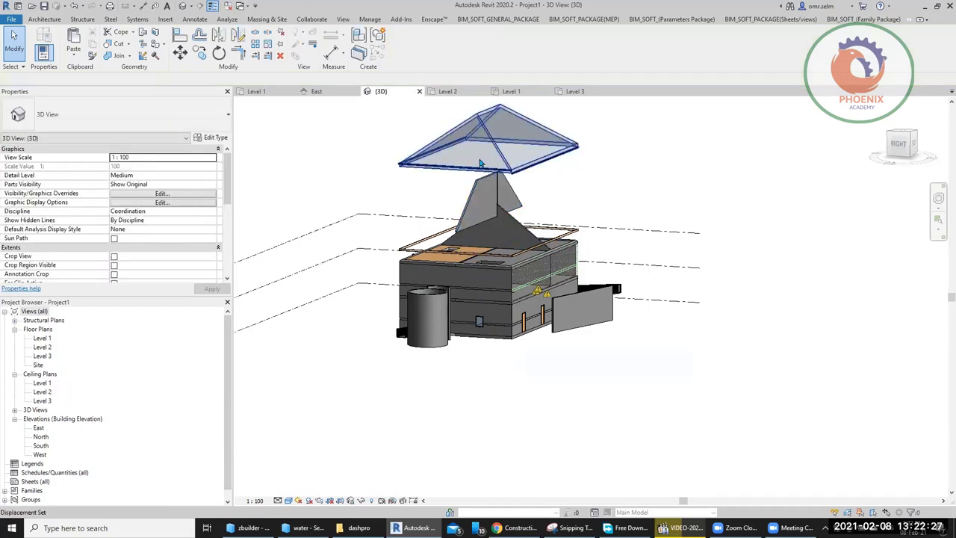
Displace the dark pyramid gable wall and slide it out to the right
left_click(525, 234)
left_click(313, 34)
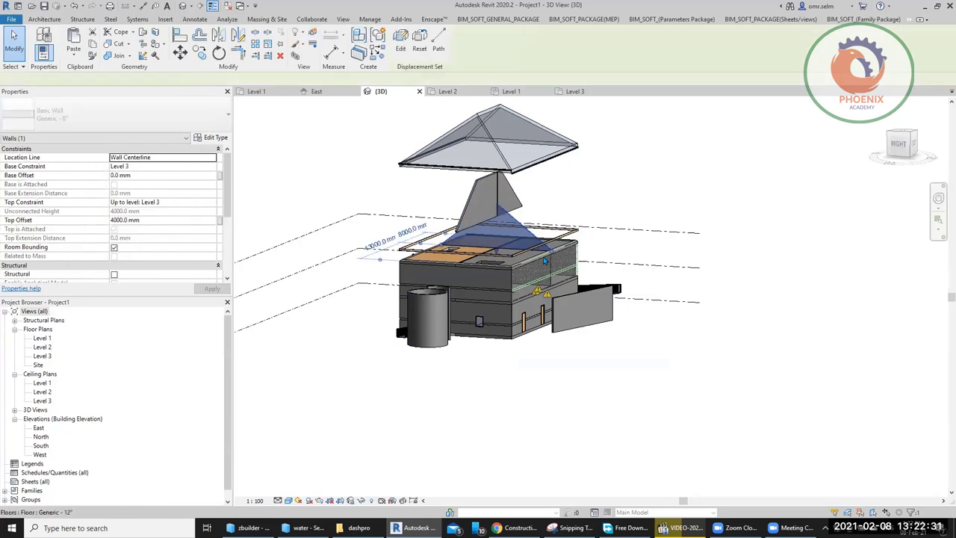
left_click_drag(509, 230, 781, 254)
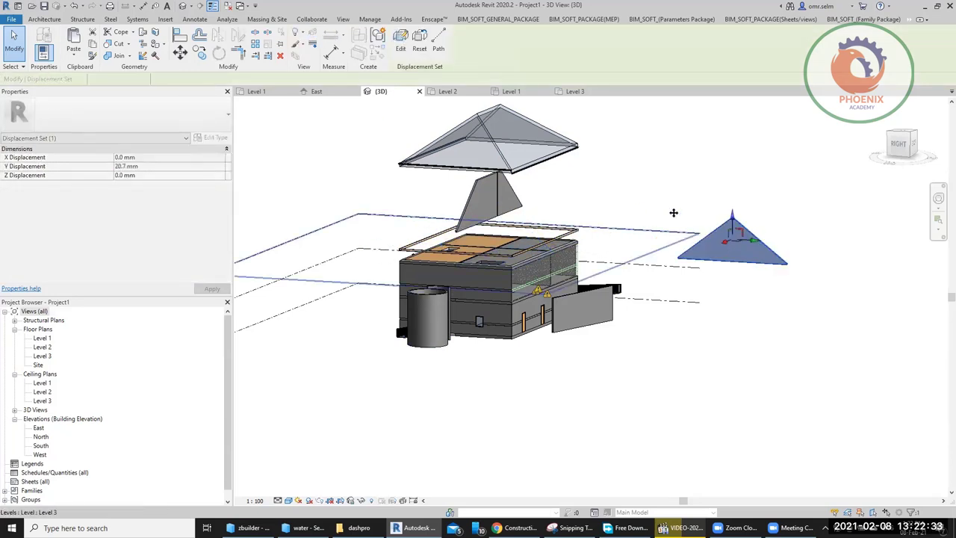
left_click(636, 165)
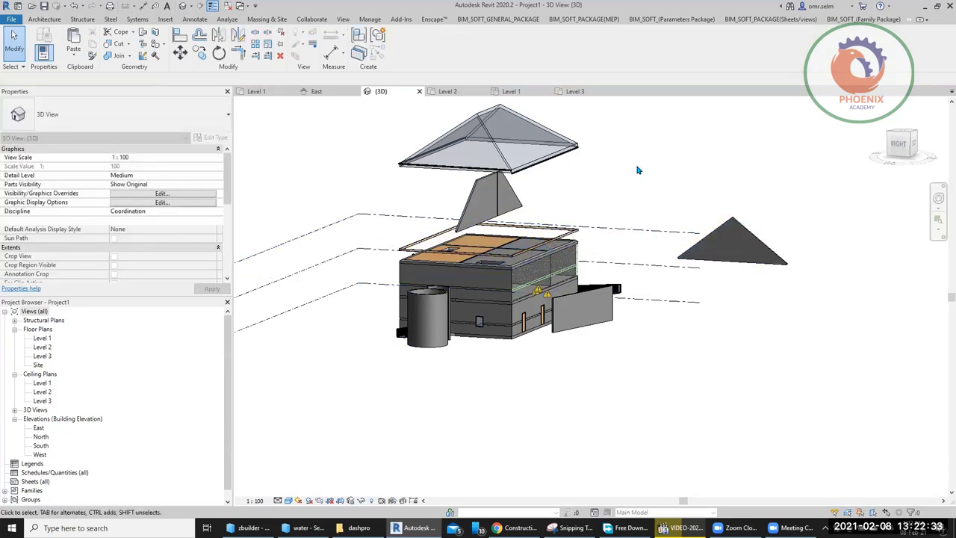
double_click(35, 409)
Duplicate the {3D} view to create {3D} Copy 1
right_click(39, 419)
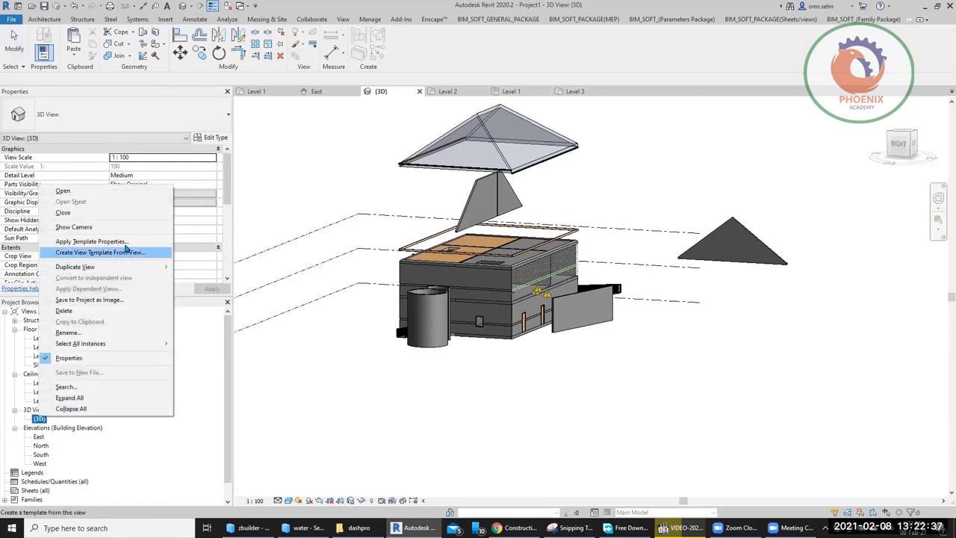
mouse_move(75, 266)
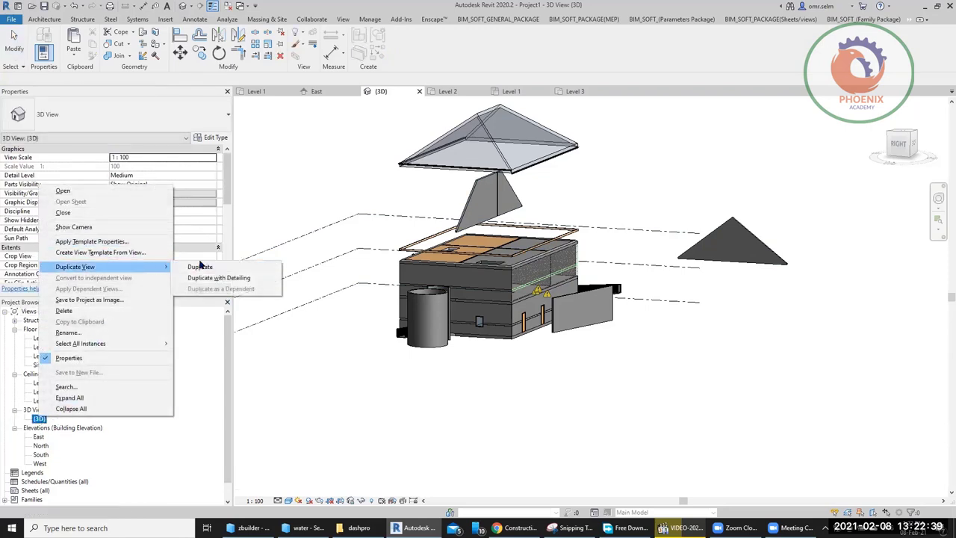
left_click(200, 267)
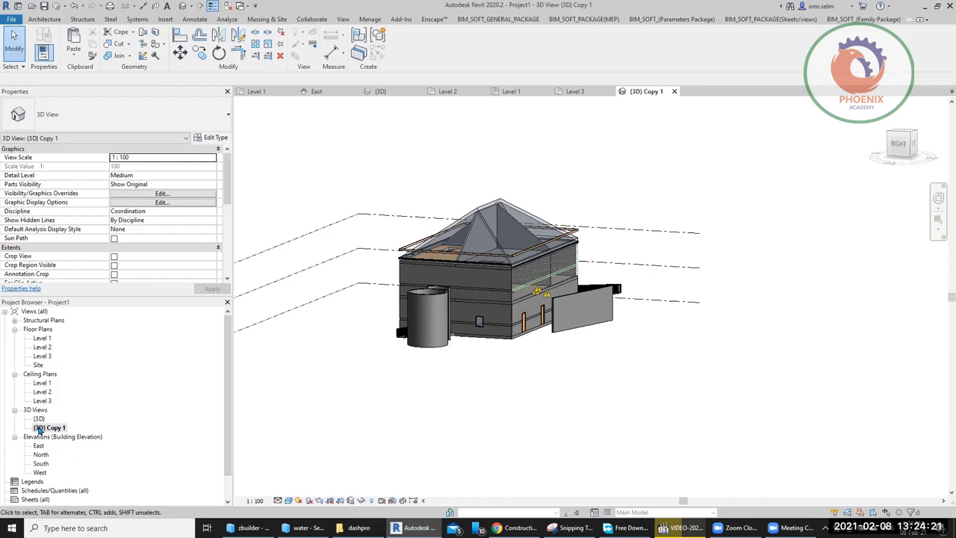
Duplicate {3D} Copy 1 to create {3D} Copy 1 Copy 1
right_click(40, 431)
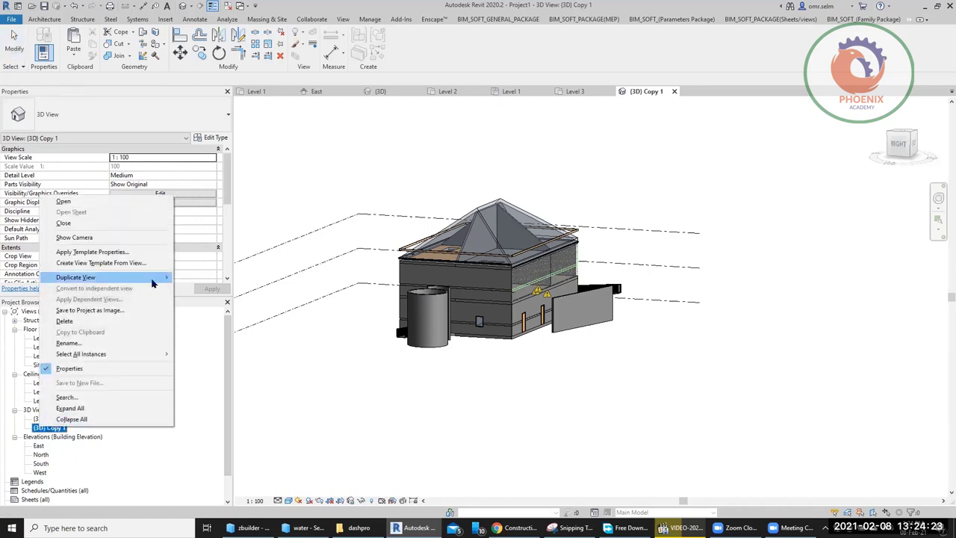
left_click(198, 275)
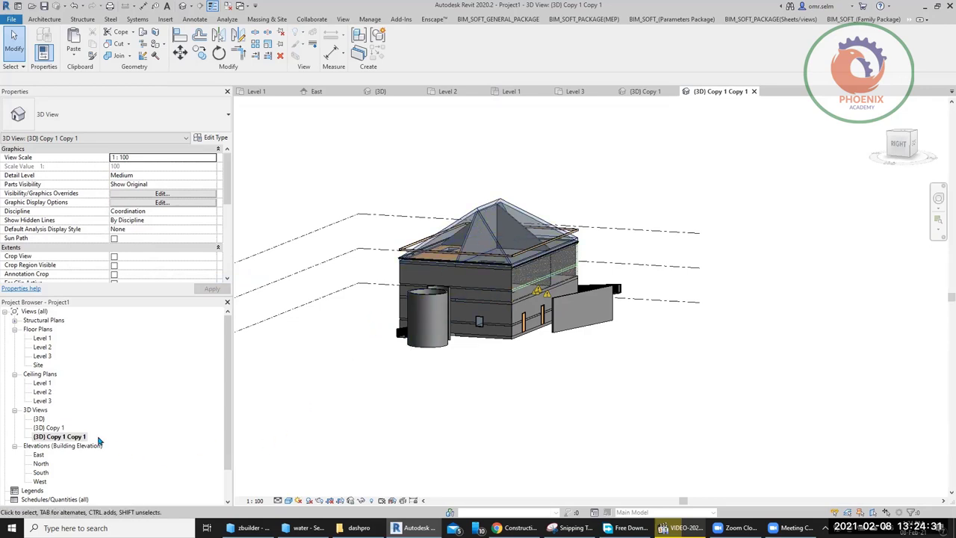
right_click(52, 431)
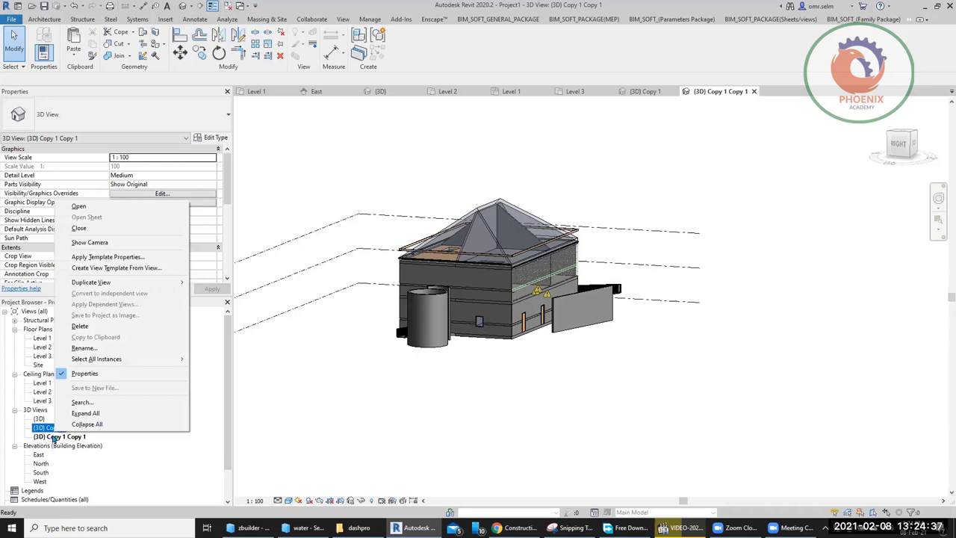
mouse_move(91, 282)
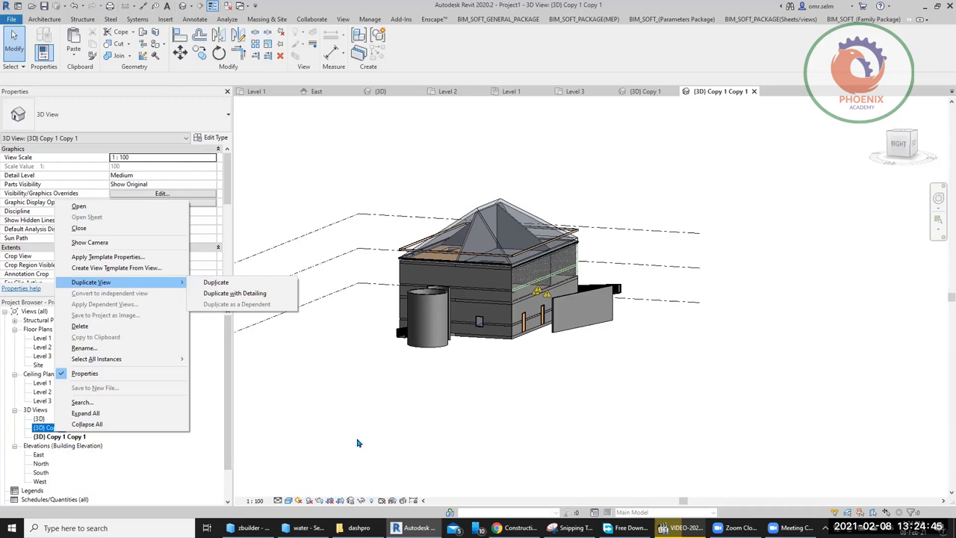
left_click(413, 167)
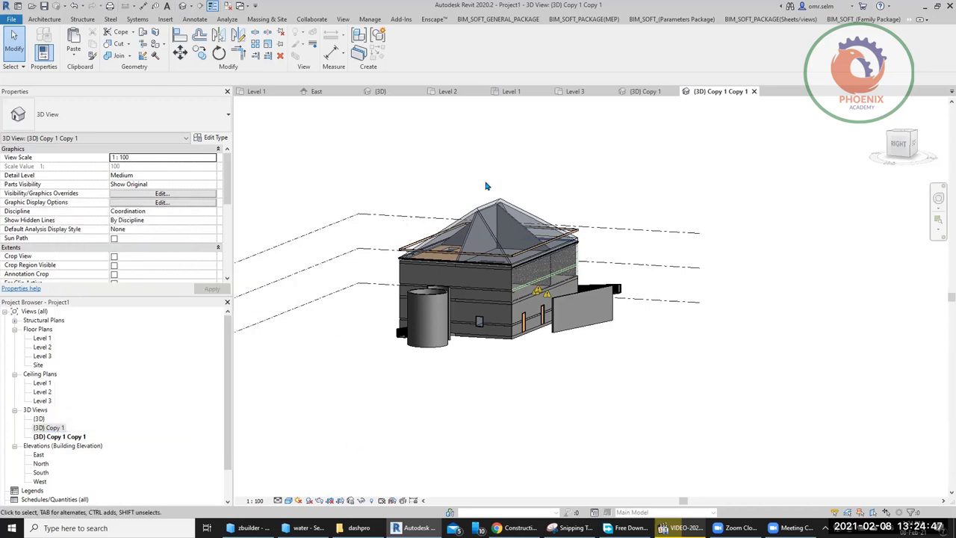
Displace the roof and lift it 25378.1 mm straight up above the building
left_click(484, 206)
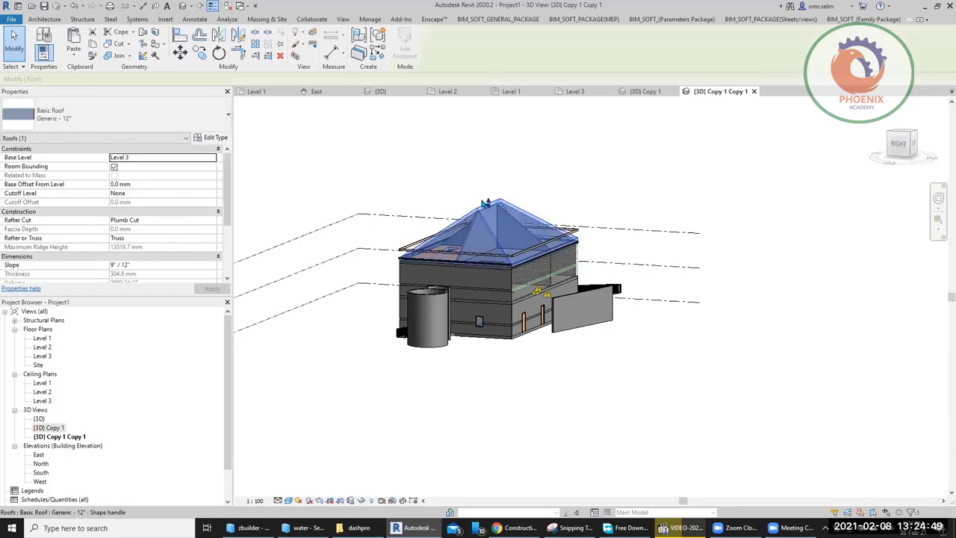
mouse_move(401, 429)
middle_mouse_down("shift")
mouse_move(419, 396)
mouse_move(404, 248)
middle_mouse_up("shift")
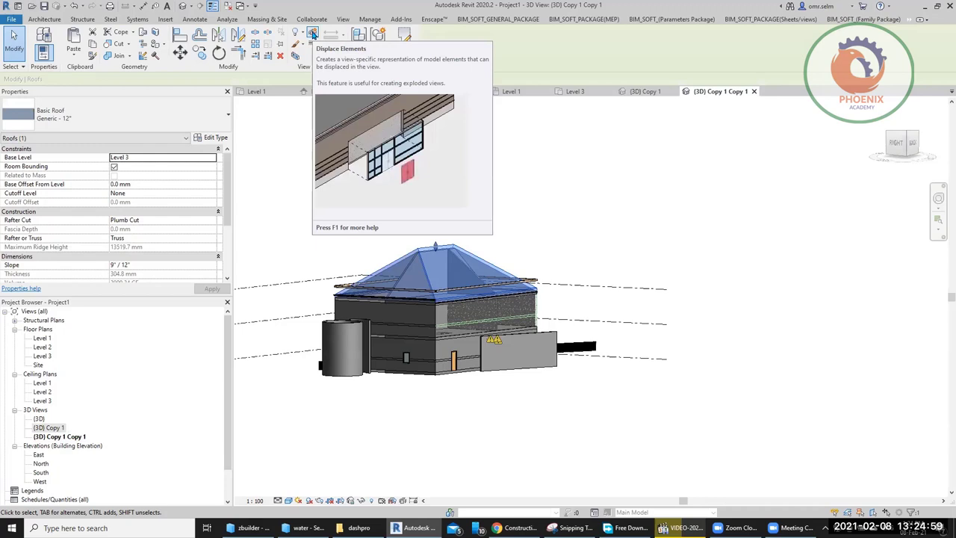
left_click(313, 34)
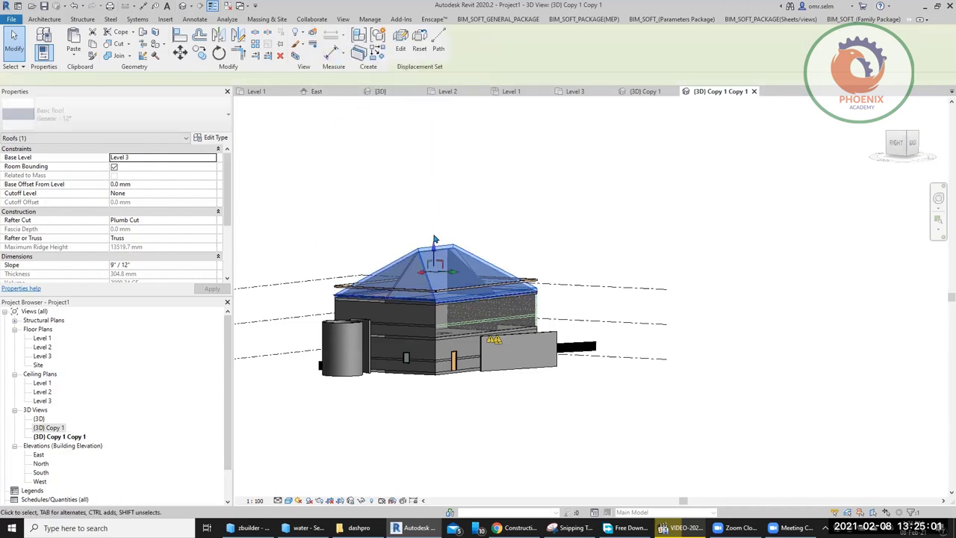
left_click_drag(435, 247, 439, 98)
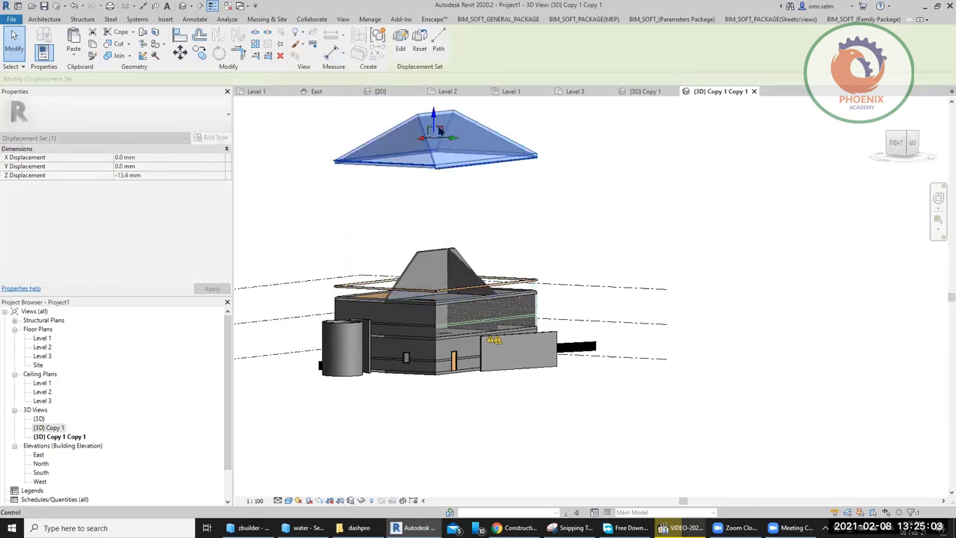
middle_click_drag(407, 112, 407, 254)
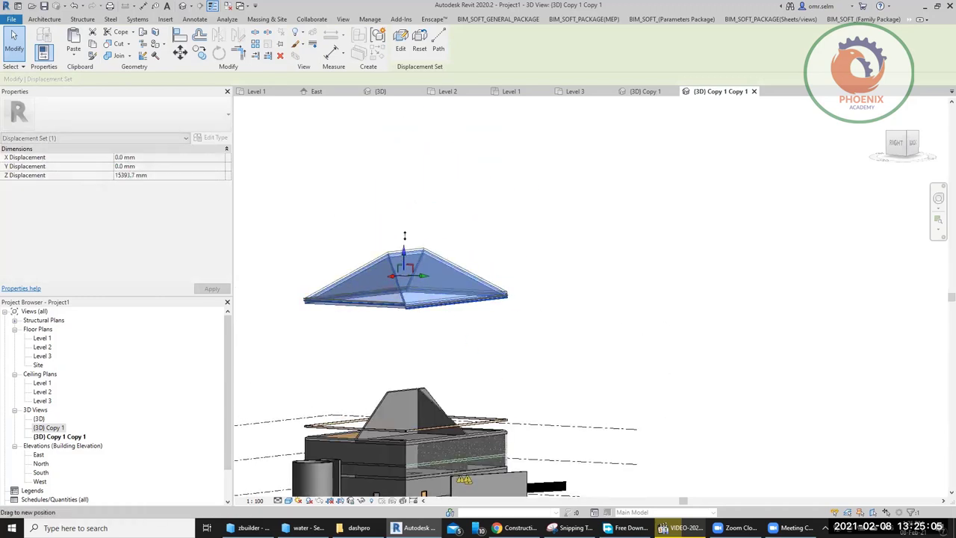
left_click_drag(404, 254, 405, 166)
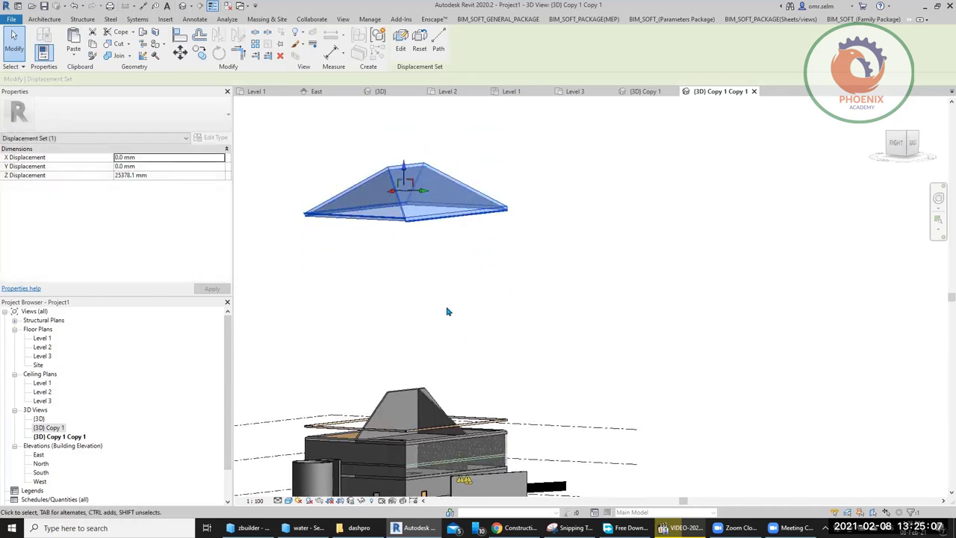
Reorient the view toward the front and select the remaining roof slab pieces
middle_click_drag(467, 385, 563, 257)
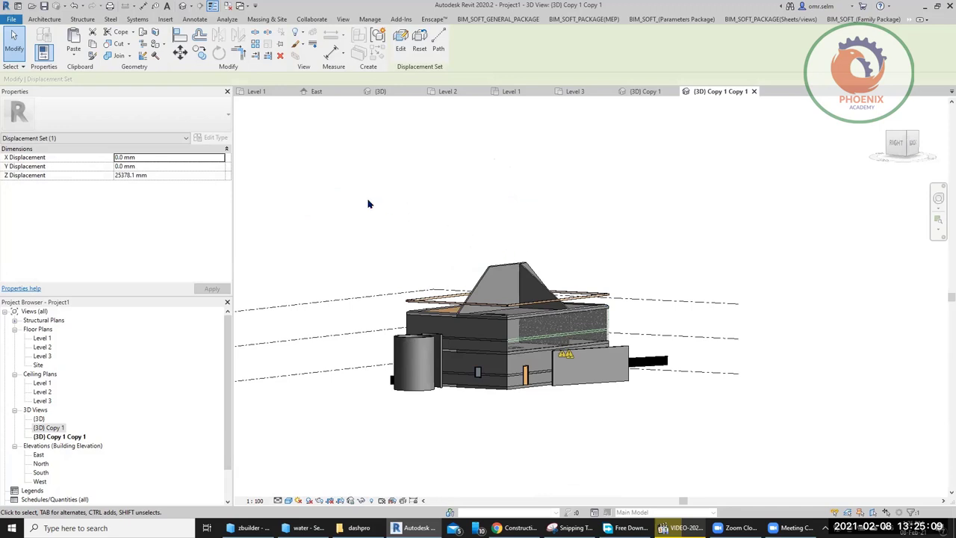
left_click_drag(368, 199, 506, 263)
middle_click_drag(543, 245, 535, 227, "shift")
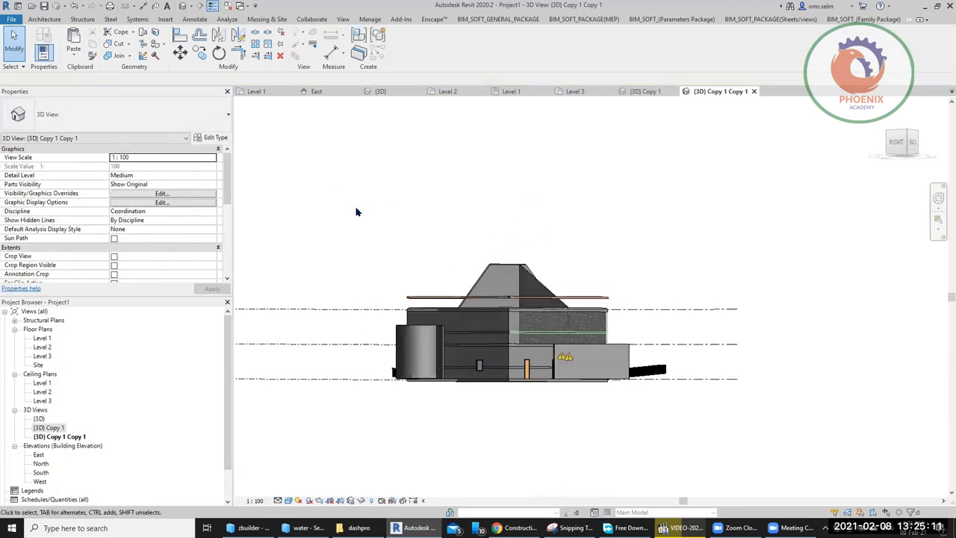
left_click_drag(356, 207, 632, 321)
middle_click_drag(545, 231, 531, 337)
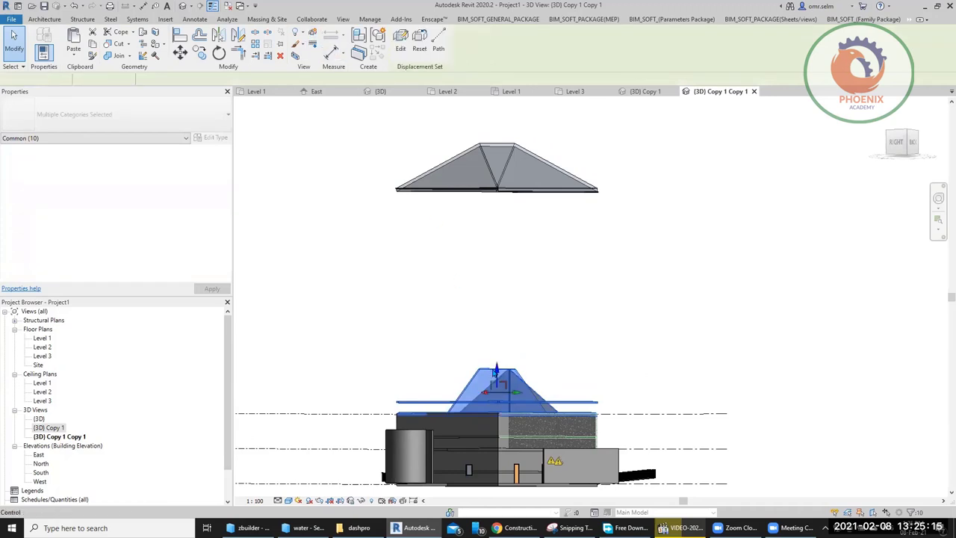
Displace the roof slab pieces and lift them just below the roof
left_click(315, 43)
left_click_drag(494, 370, 494, 246)
left_click(359, 324)
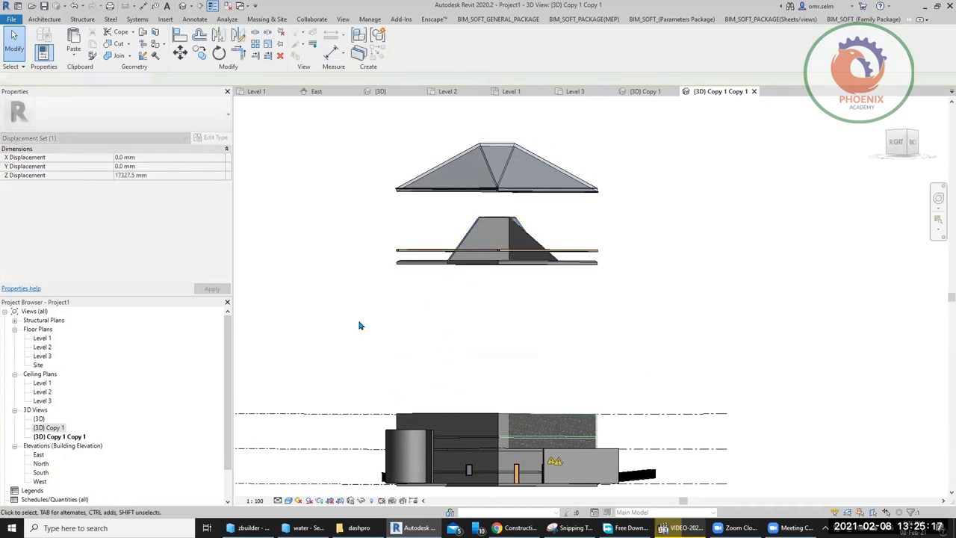
Displace the upper-storey walls and lift them above the ground floor
left_click_drag(314, 342, 643, 466)
left_click(312, 45)
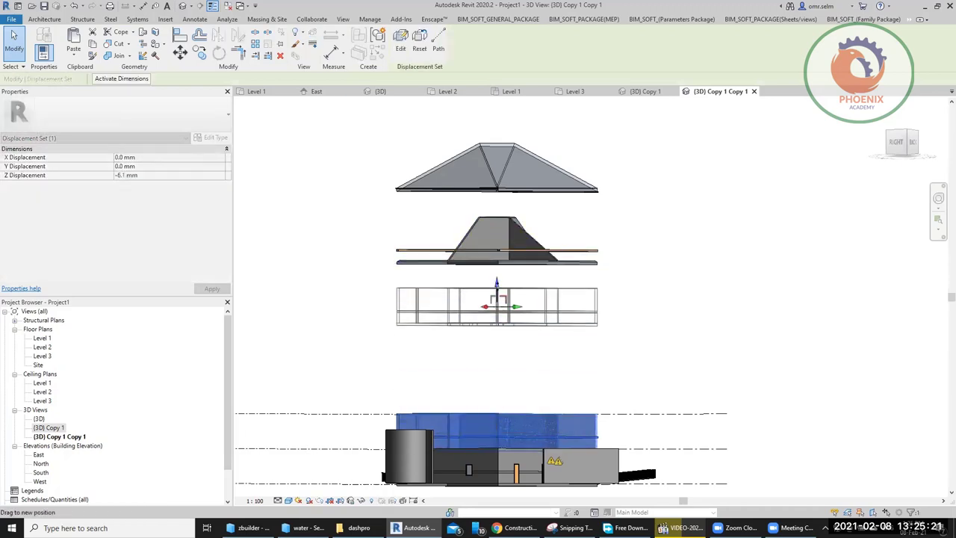
left_click_drag(496, 410, 497, 279)
mouse_move(568, 393)
middle_mouse_down()
mouse_move(594, 330)
mouse_move(521, 344)
mouse_move(320, 261)
middle_mouse_up()
key("Escape")
Displace the cylinder and stair group and pull it out to the left side
left_click_drag(318, 252, 411, 436)
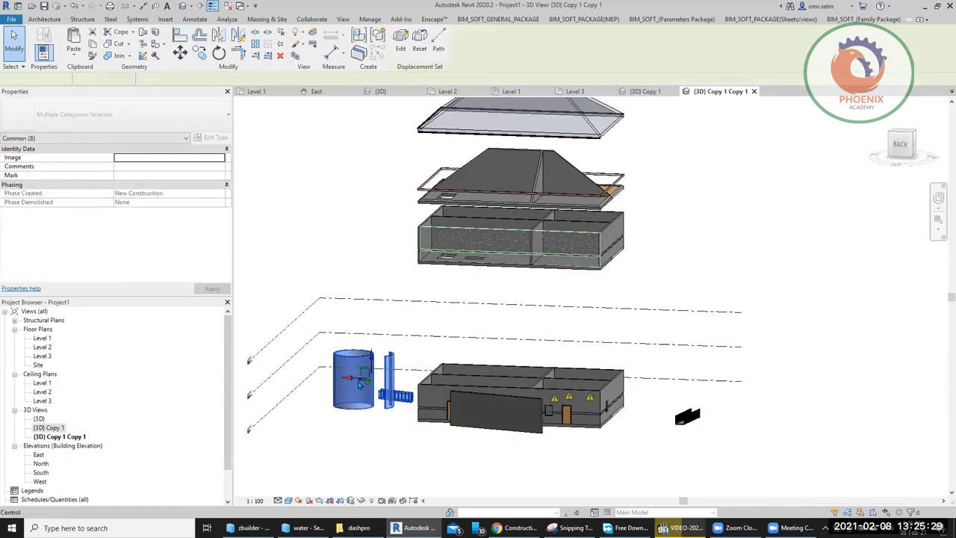
left_click(358, 45)
left_click_drag(350, 378, 254, 373)
middle_click_drag(351, 421, 576, 337)
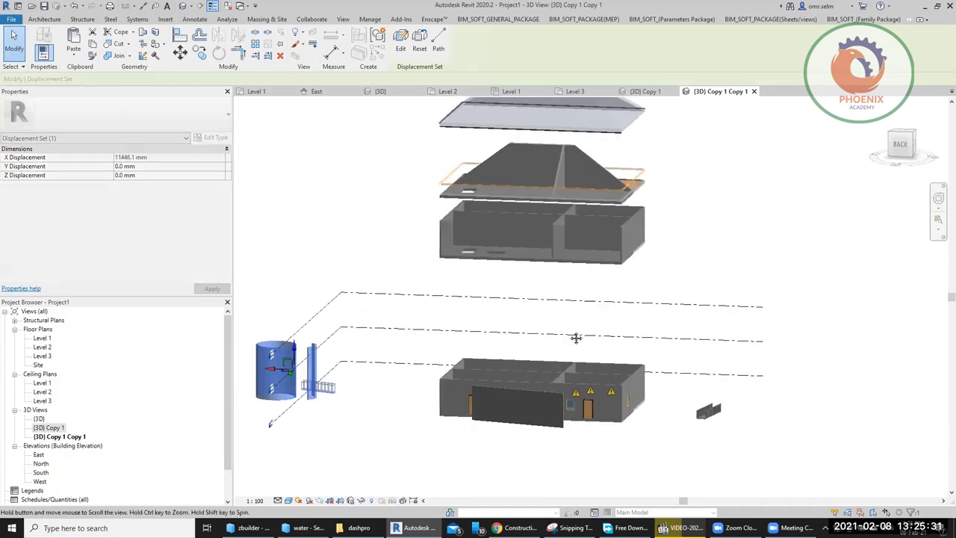
left_click_drag(447, 372, 369, 374)
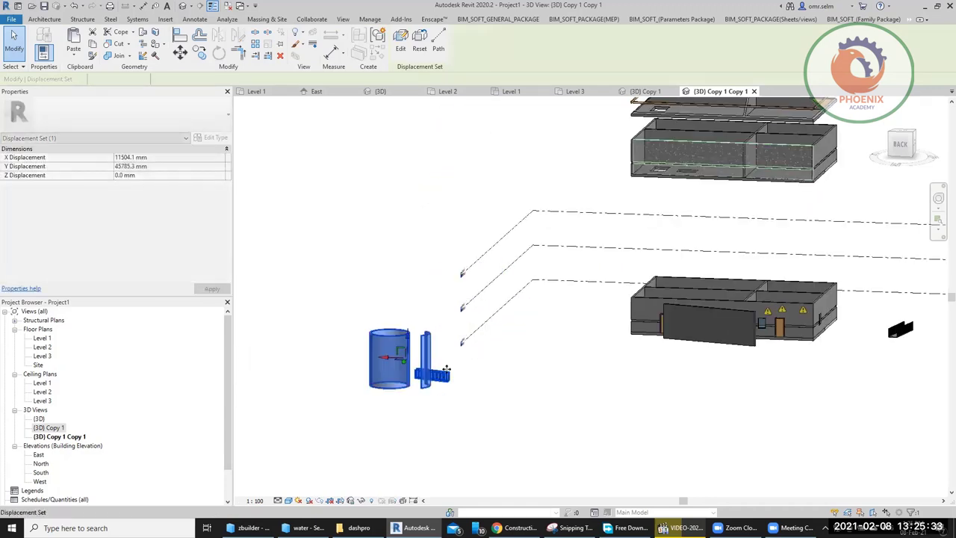
left_click(527, 346)
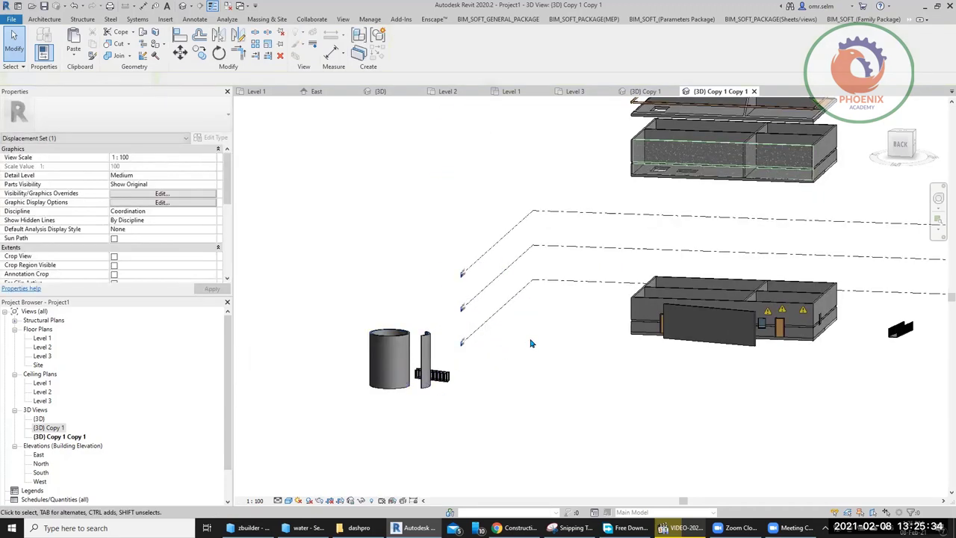
double_click(56, 428)
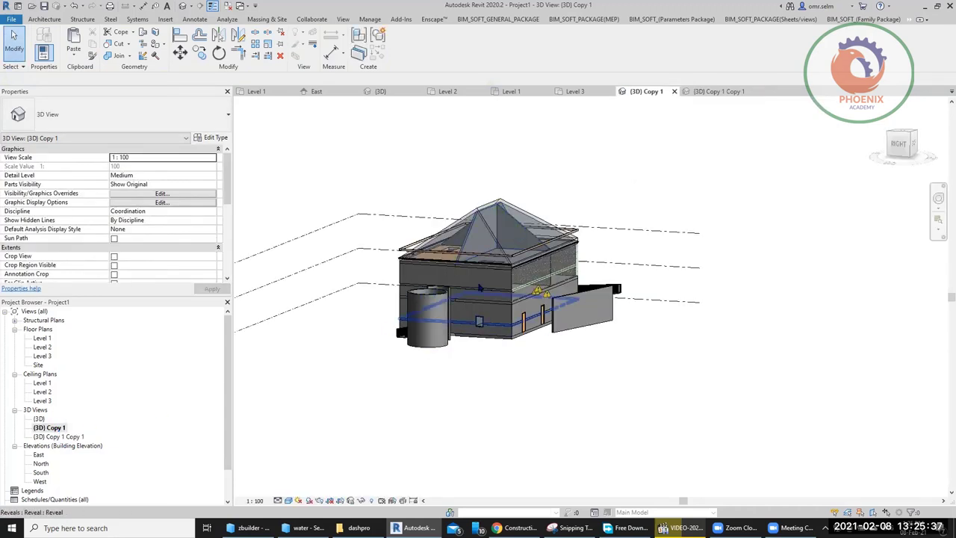
double_click(67, 437)
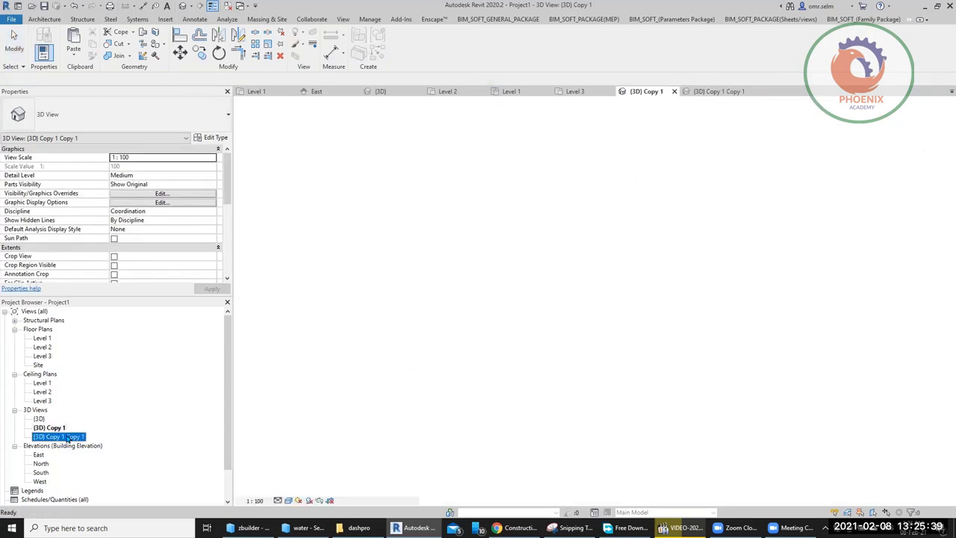
mouse_move(433, 419)
middle_mouse_down("shift")
mouse_move(588, 381)
mouse_move(589, 342)
mouse_move(572, 391)
mouse_move(513, 401)
middle_mouse_up("shift")
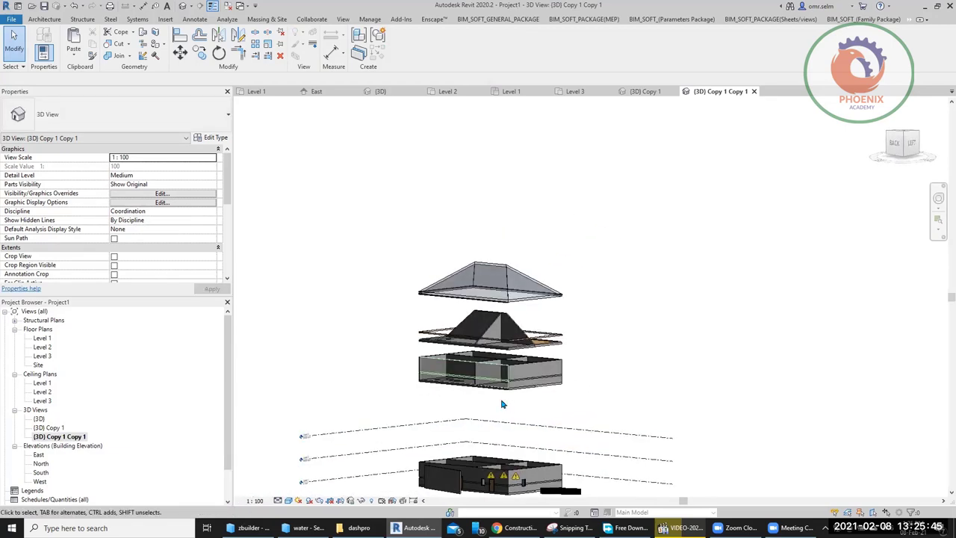
left_click(518, 385)
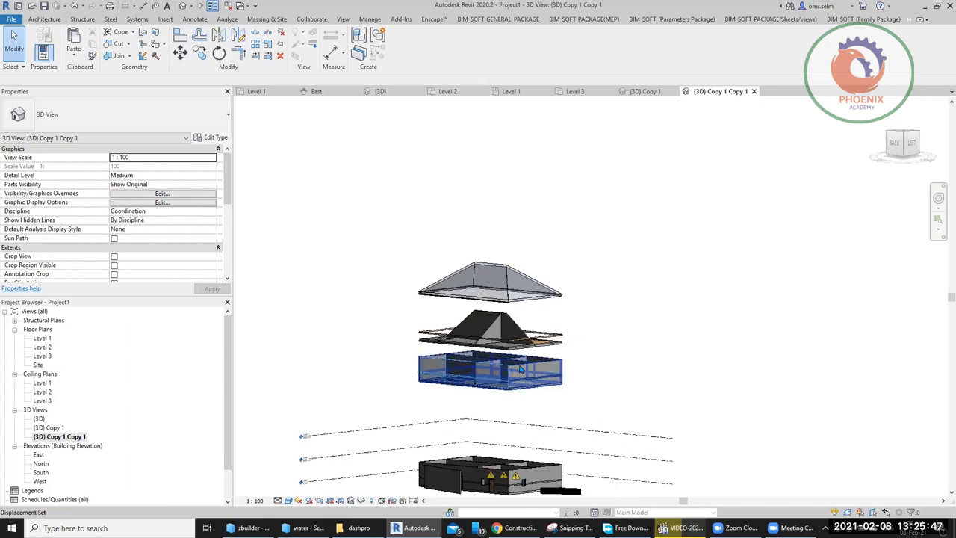
left_click(528, 299)
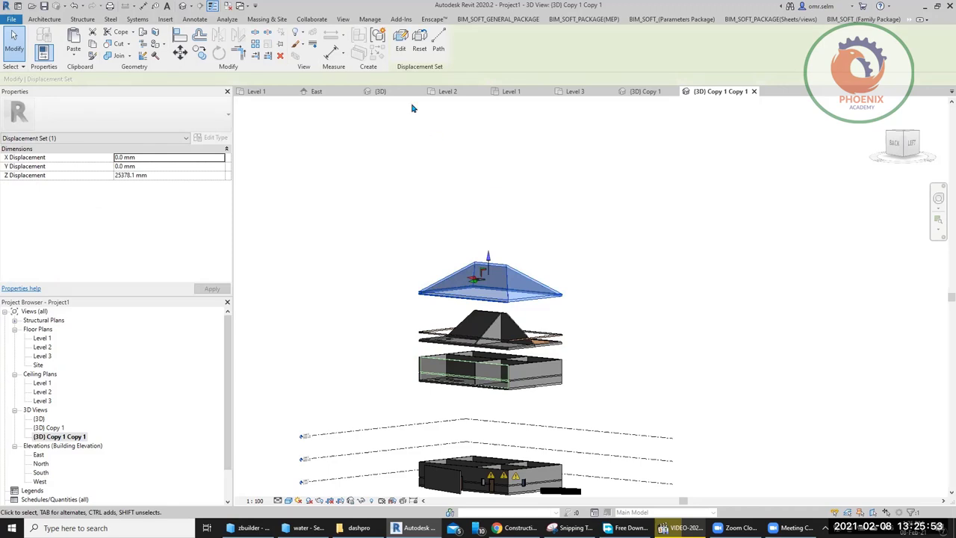
left_click(400, 46)
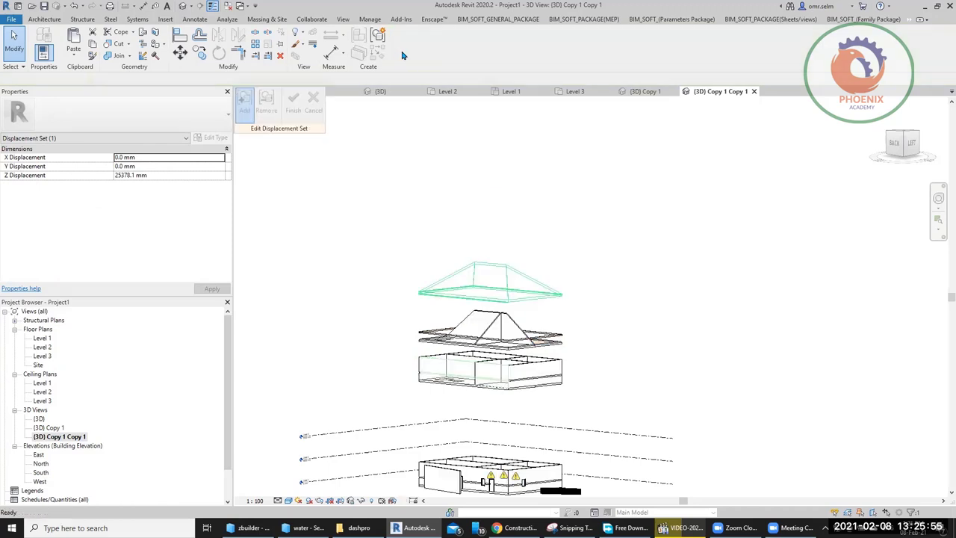
left_click(320, 109)
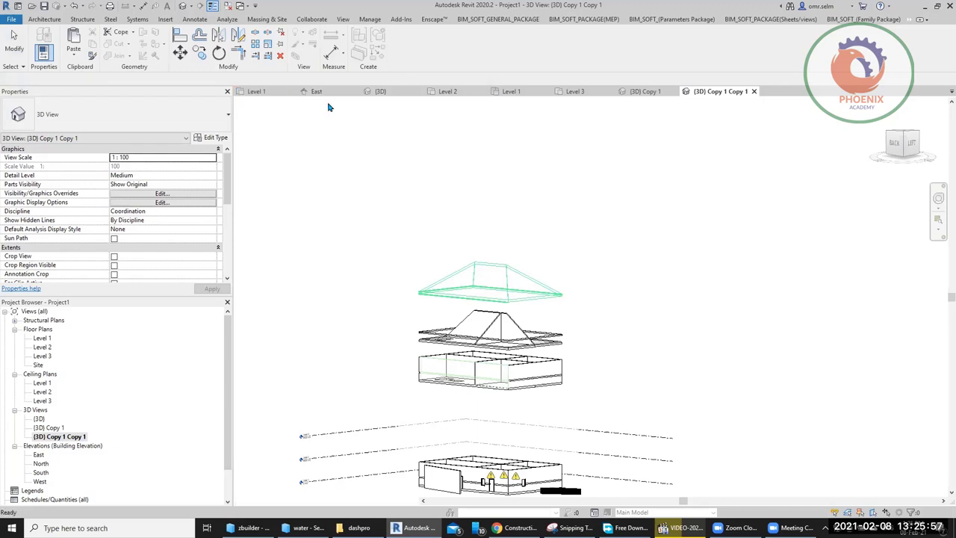
left_click(490, 275)
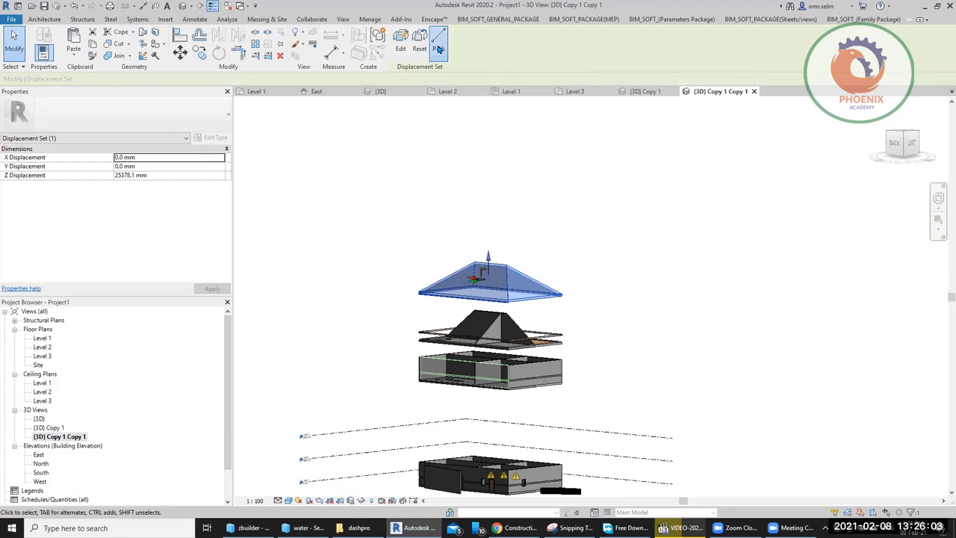
Add displacement path lines from two roof corners
left_click(439, 48)
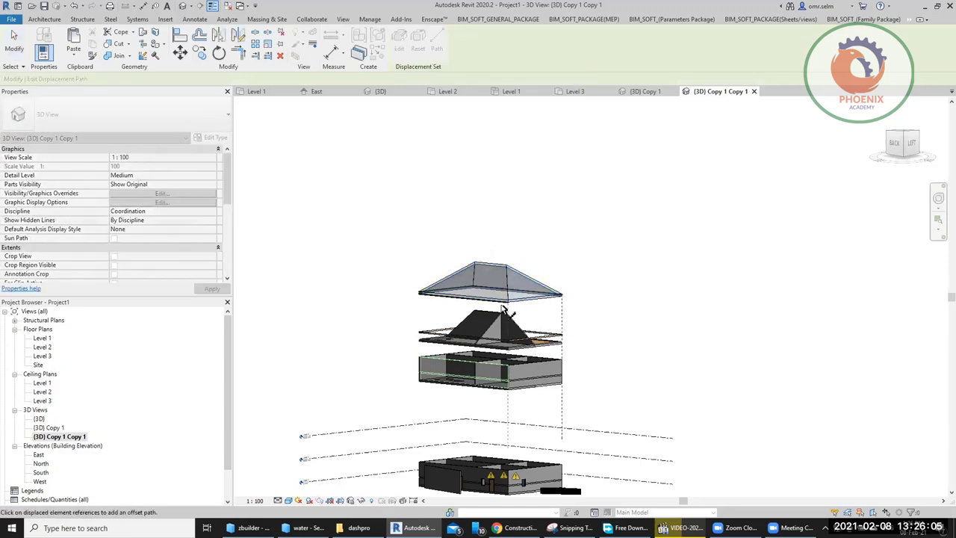
left_click(419, 293)
left_click(508, 300)
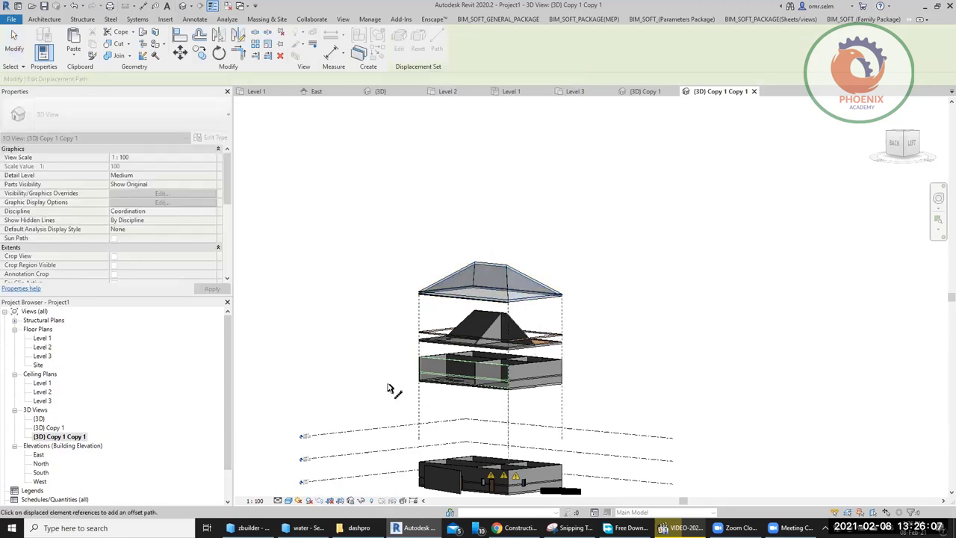
middle_click_drag(395, 389, 414, 326, "shift")
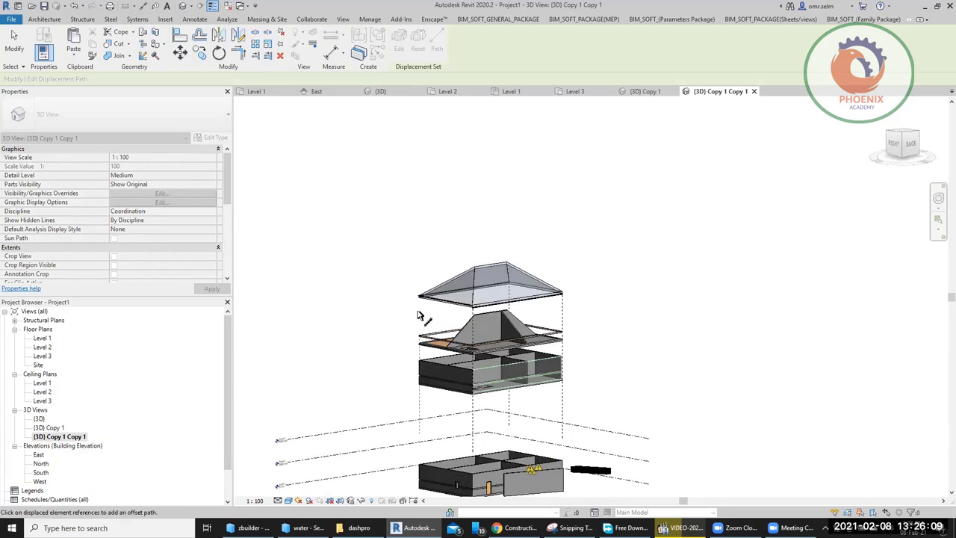
middle_click_drag(574, 395, 473, 262, "shift")
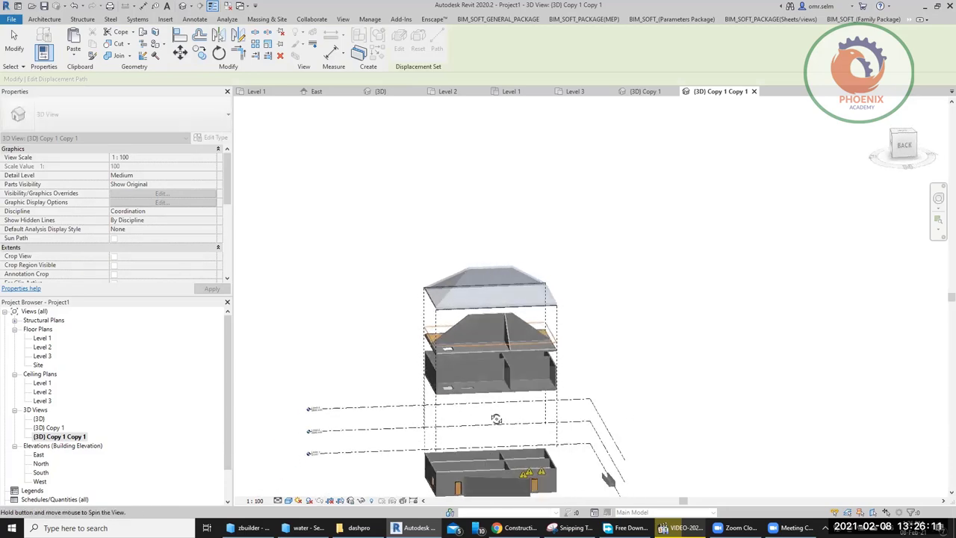
scroll(475, 261, "down", 2)
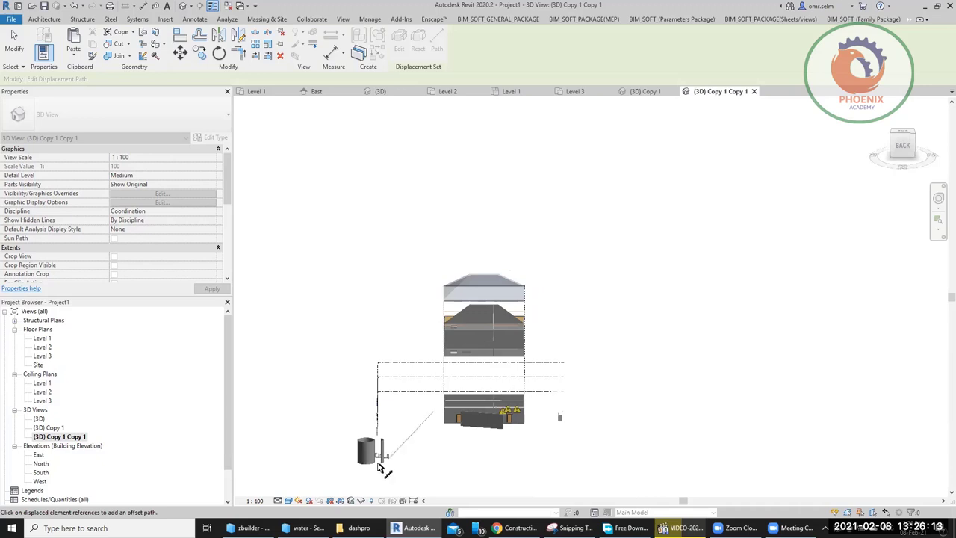
scroll(379, 467, "up", 3)
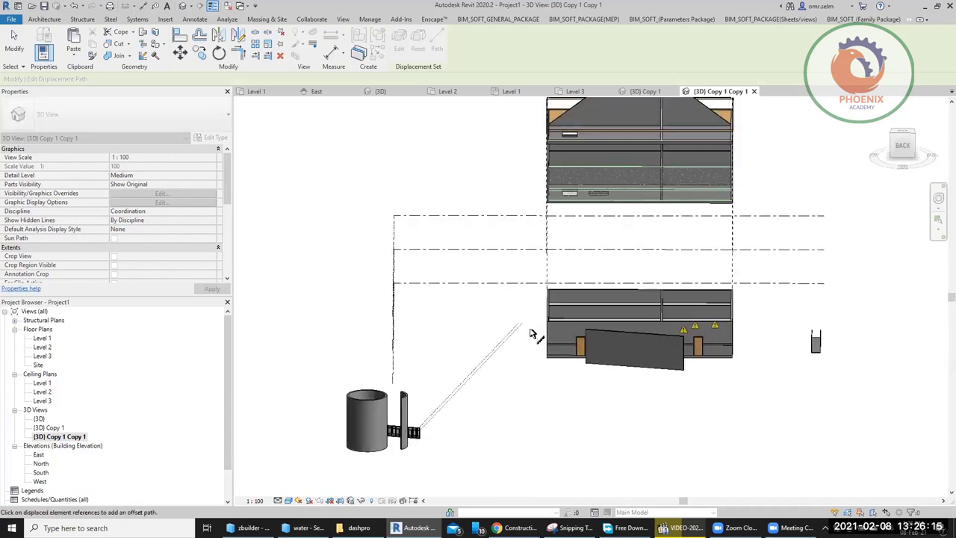
key("Escape")
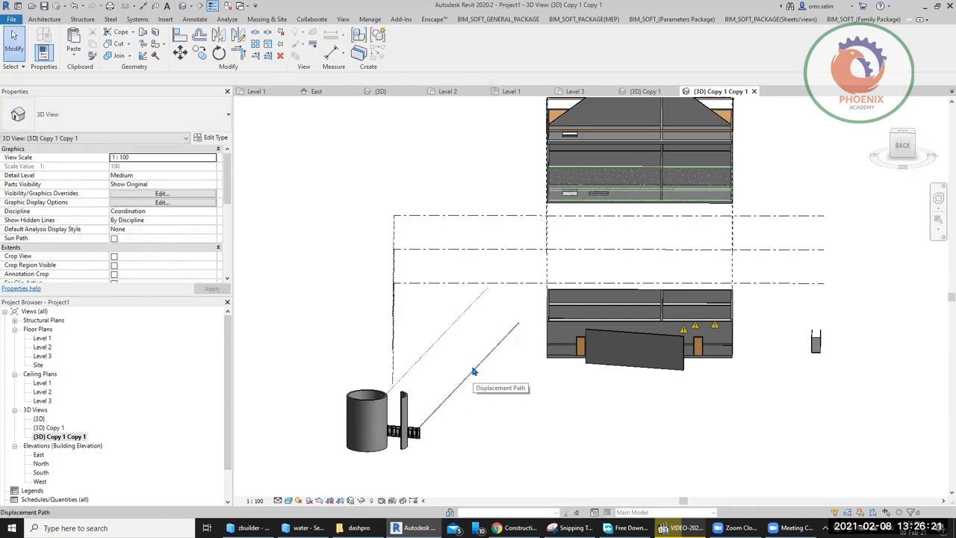
Set the displacement path beside the cylinder to the Jogged style
left_click(473, 371)
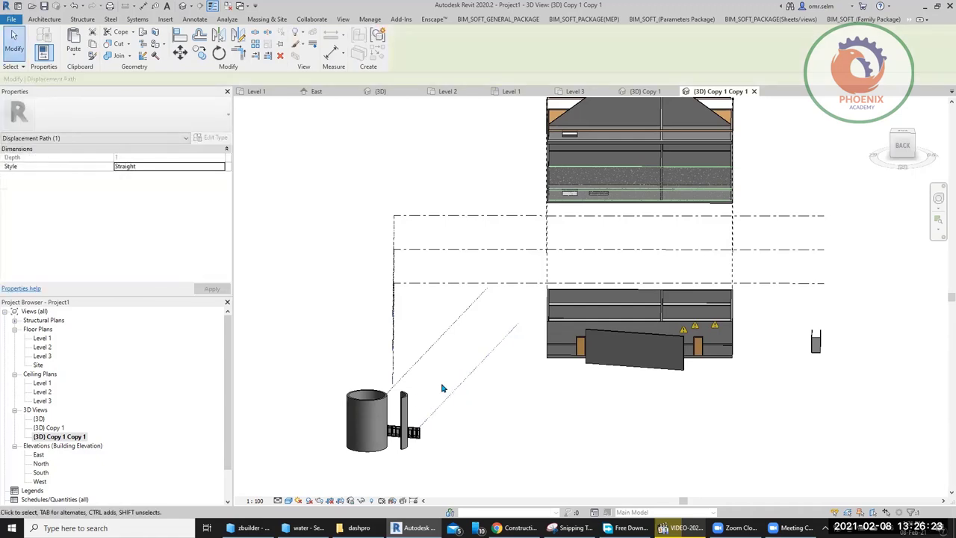
left_click(220, 168)
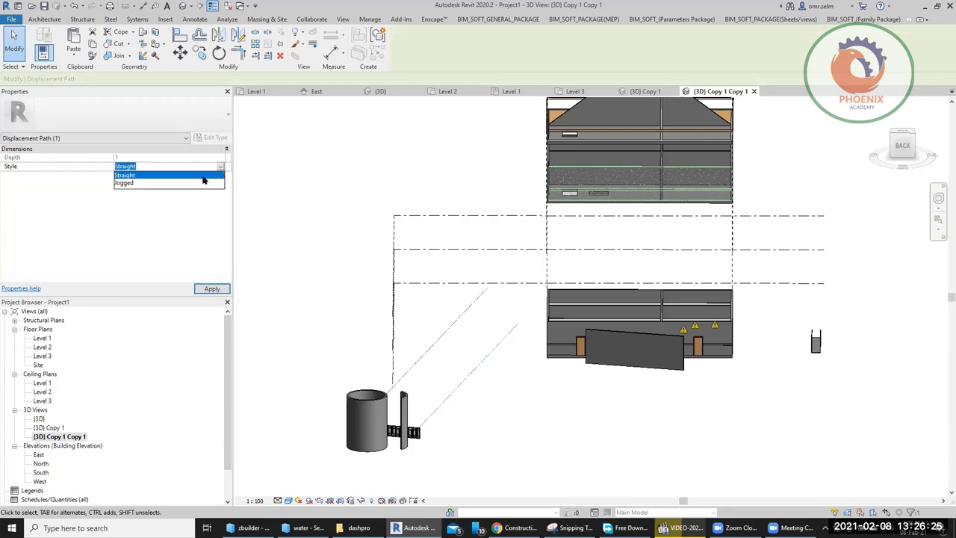
left_click(149, 184)
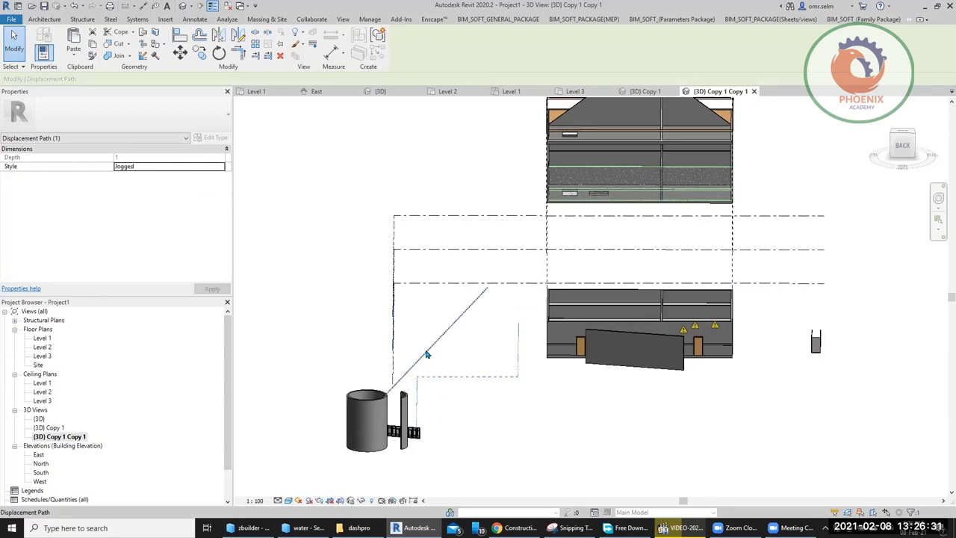
key("ctrl+z")
left_click(222, 171)
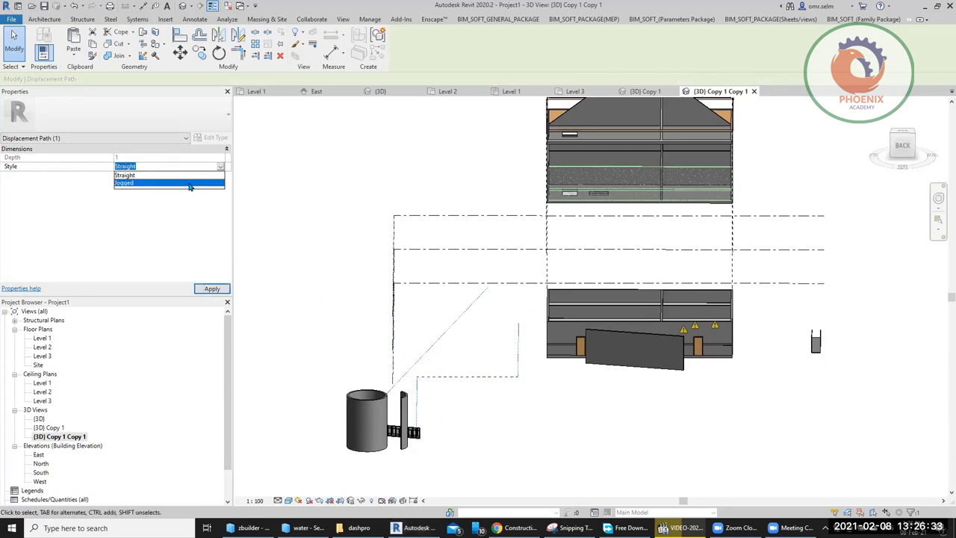
left_click(150, 183)
double_click(48, 427)
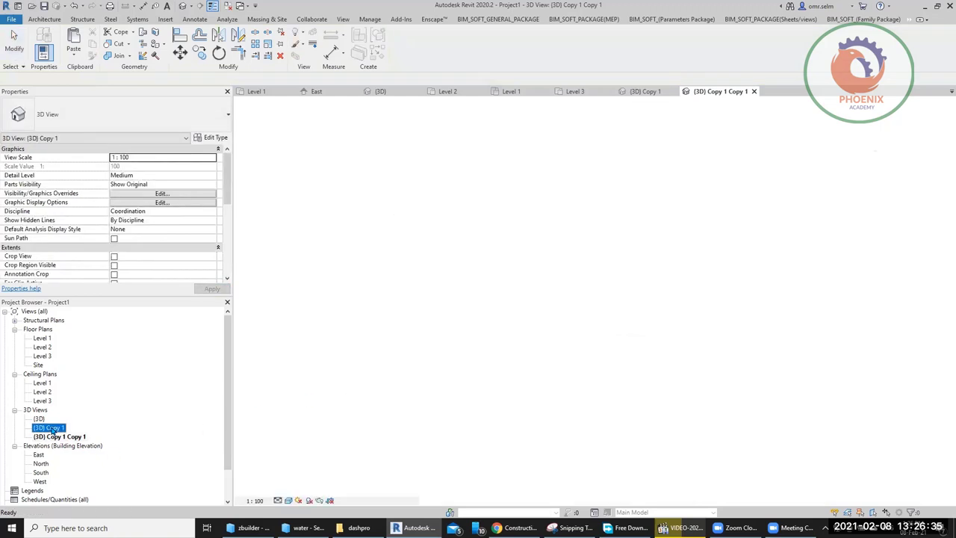
Displace the roof and lift it high above the building
scroll(602, 417, "down", 2)
scroll(511, 336, "up", 2)
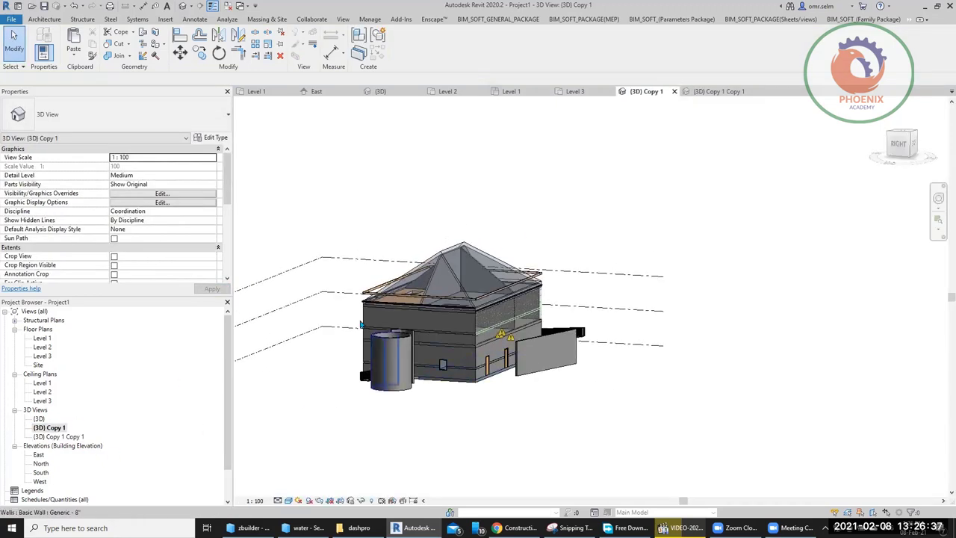
left_click(451, 247)
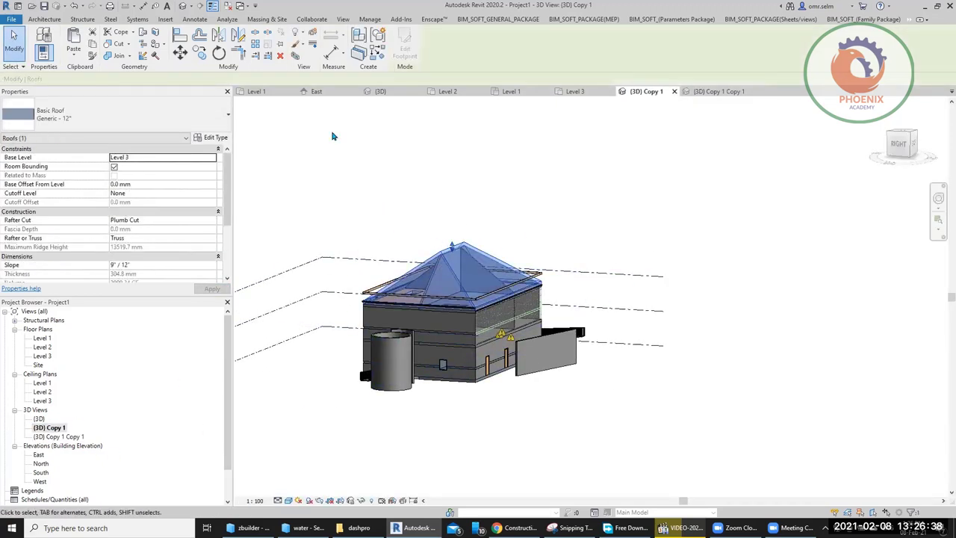
left_click(314, 35)
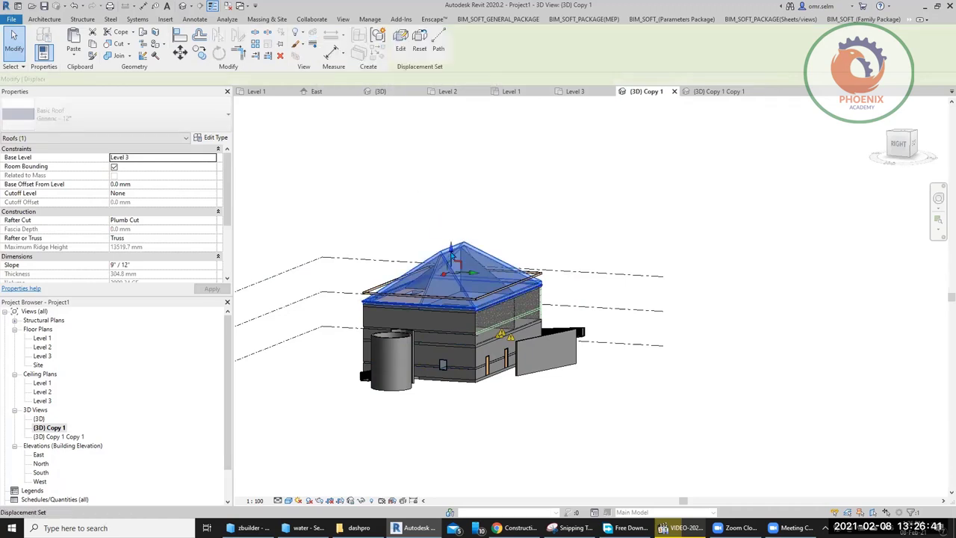
left_click_drag(450, 257, 450, 126)
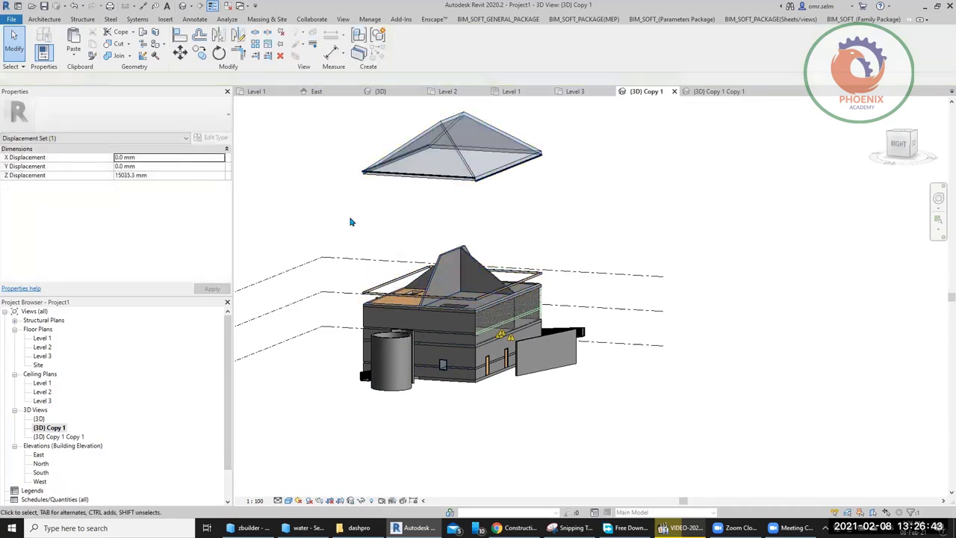
Displace the upper floor elements and push them out to the right
left_click_drag(351, 222, 584, 332)
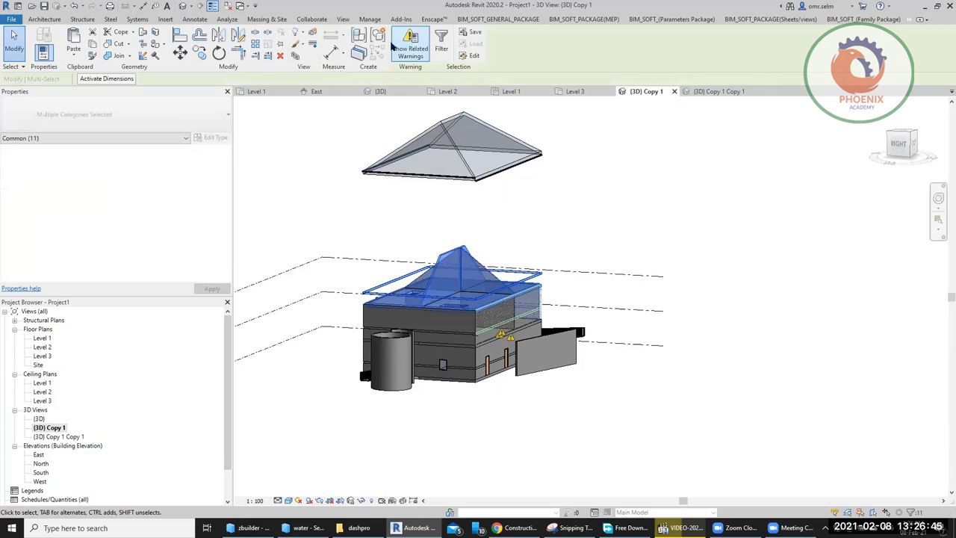
left_click(315, 35)
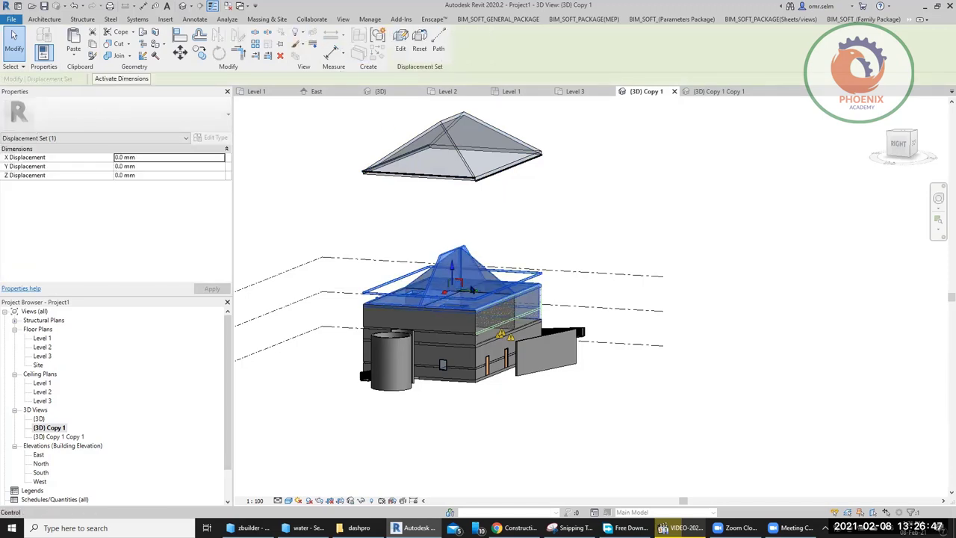
left_click_drag(478, 290, 859, 313)
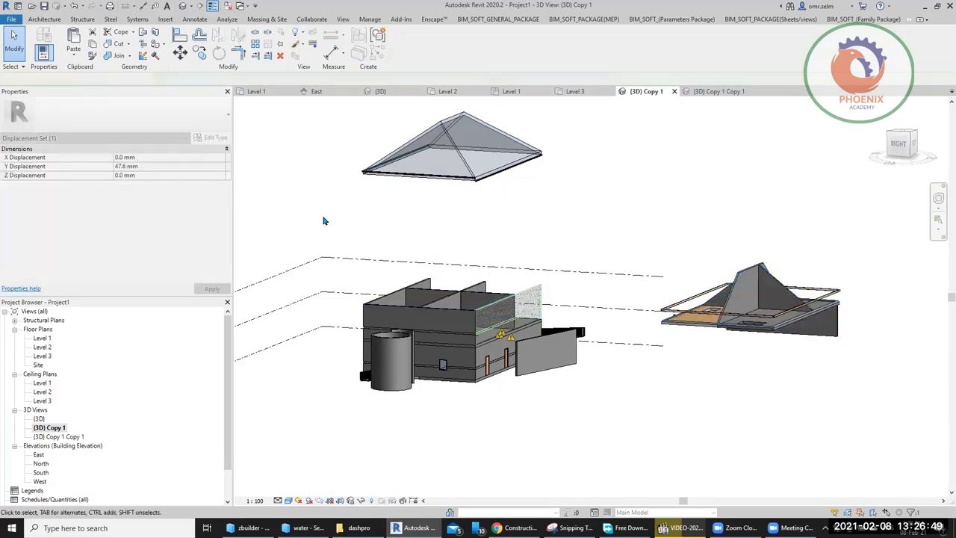
Displace the upper walls and shift them -23394.2 mm to the left
left_click_drag(321, 216, 546, 351)
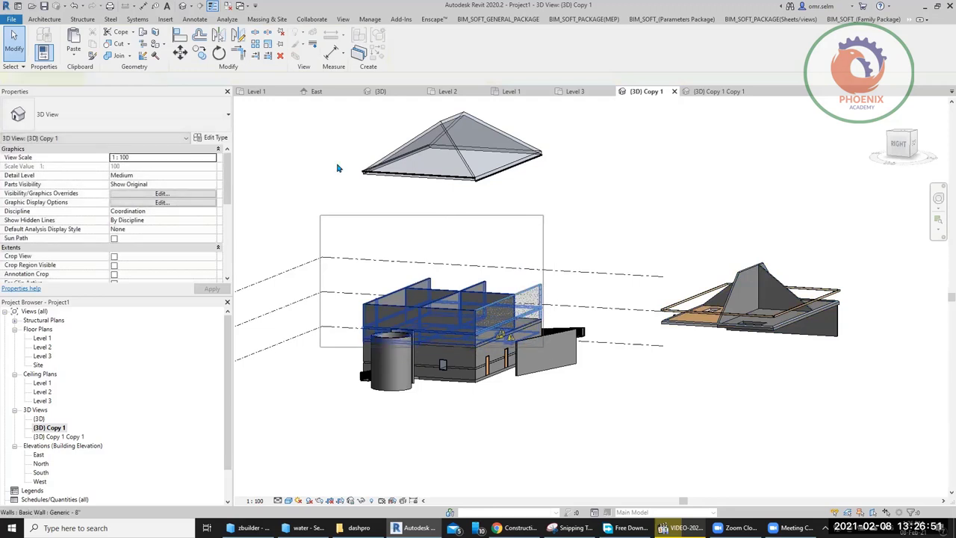
left_click(297, 35)
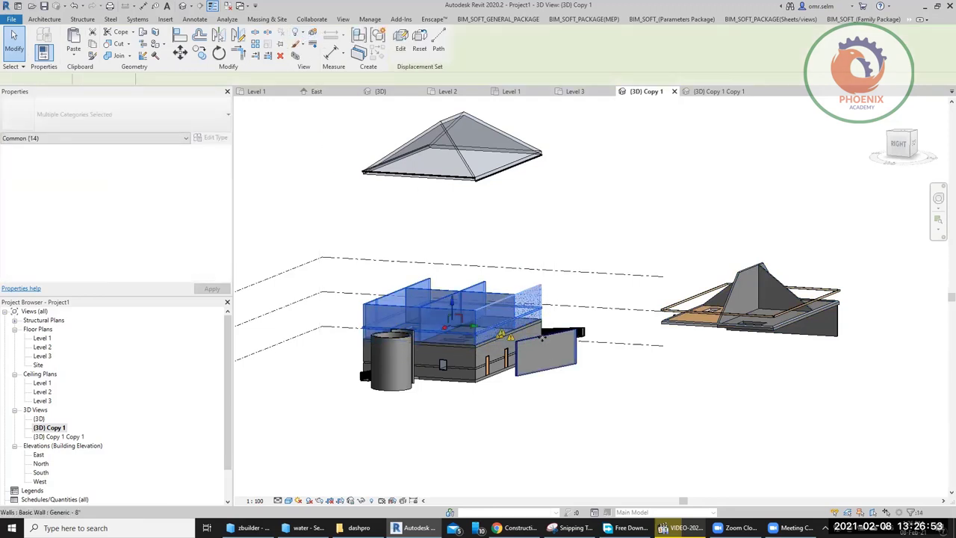
left_click_drag(472, 327, 291, 317)
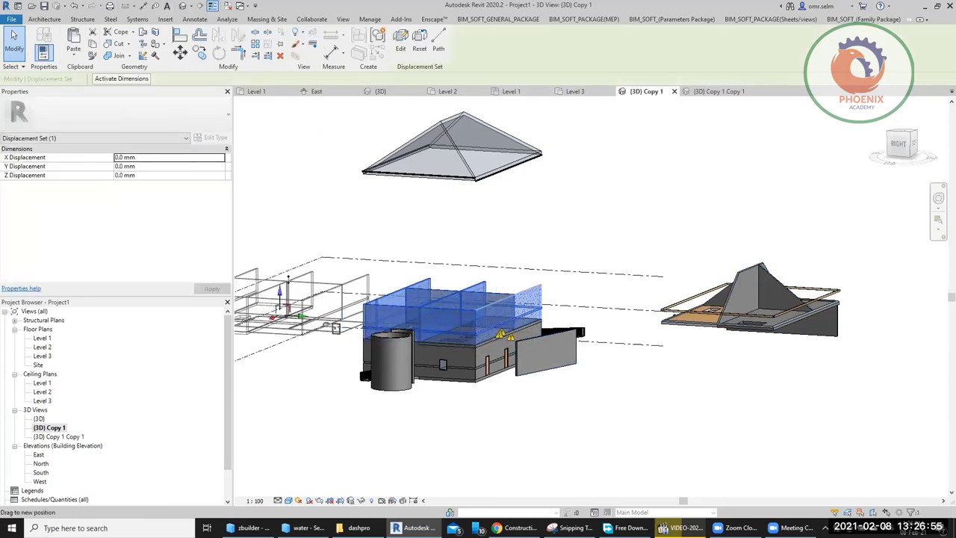
middle_click_drag(511, 261, 629, 240, "shift")
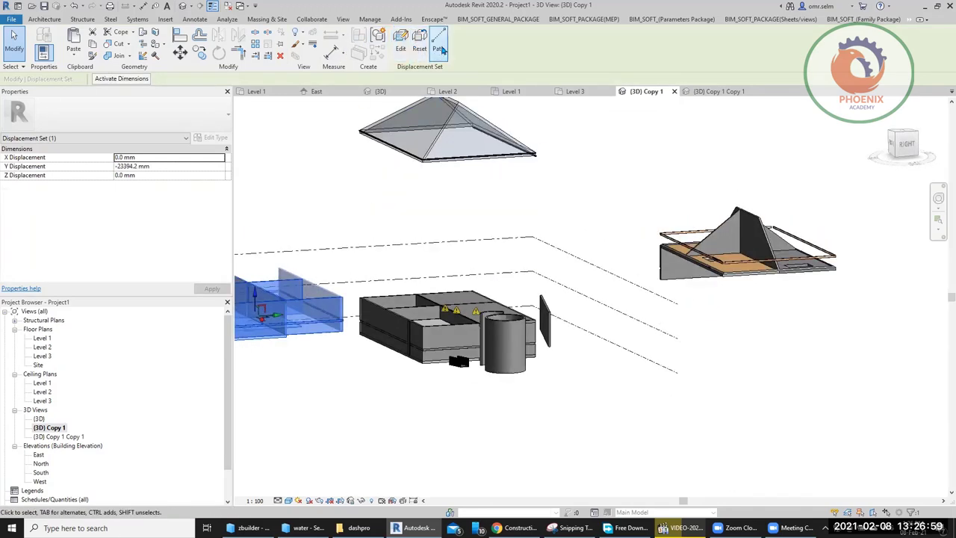
Add displacement path lines from the lifted roof's corners
left_click(439, 41)
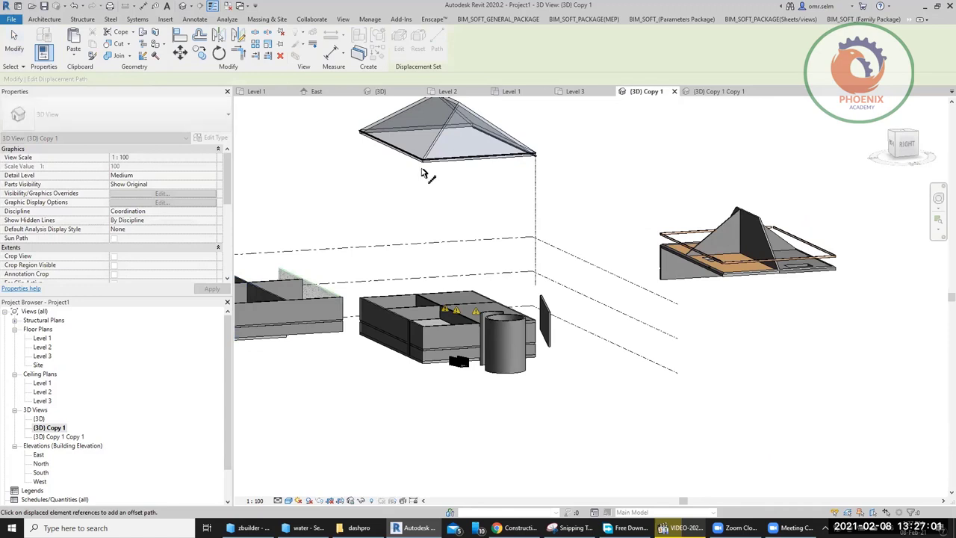
left_click(360, 133)
left_click(474, 141)
key("Escape")
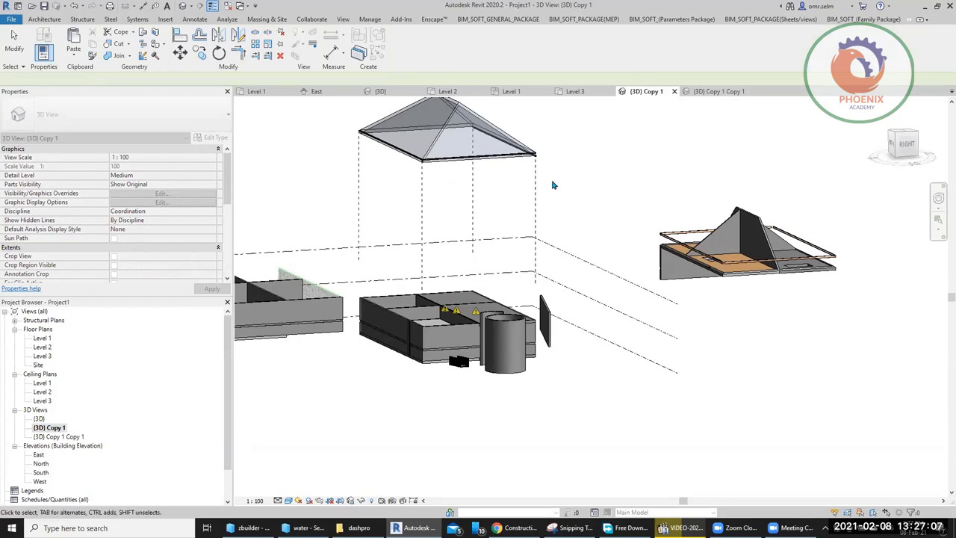
Set the roof's four displacement paths to the Jogged style
left_click(198, 166)
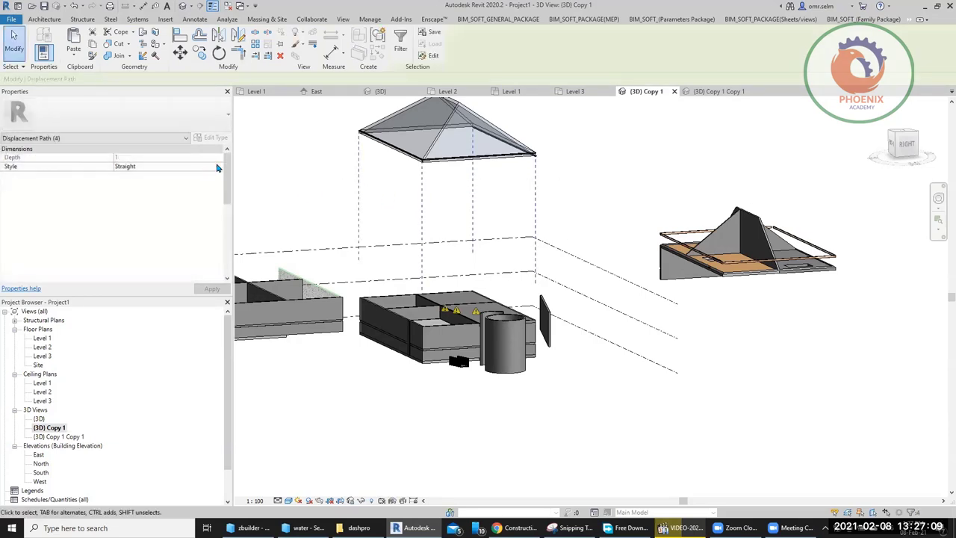
left_click(198, 166)
left_click(168, 184)
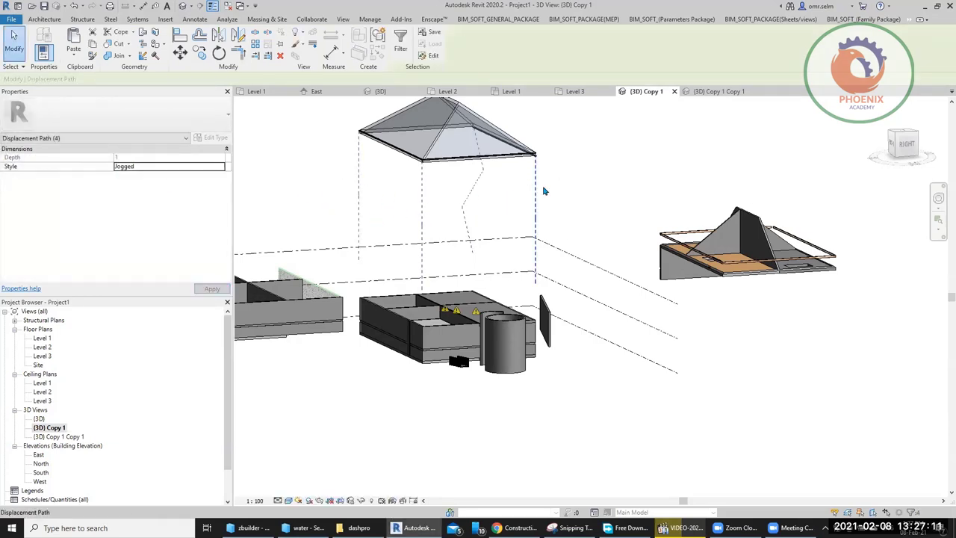
Slide the lifted roof left along its Y arrow to -18206.0 mm, then orbit to inspect
middle_click_drag(545, 188, 561, 292)
left_click(472, 223)
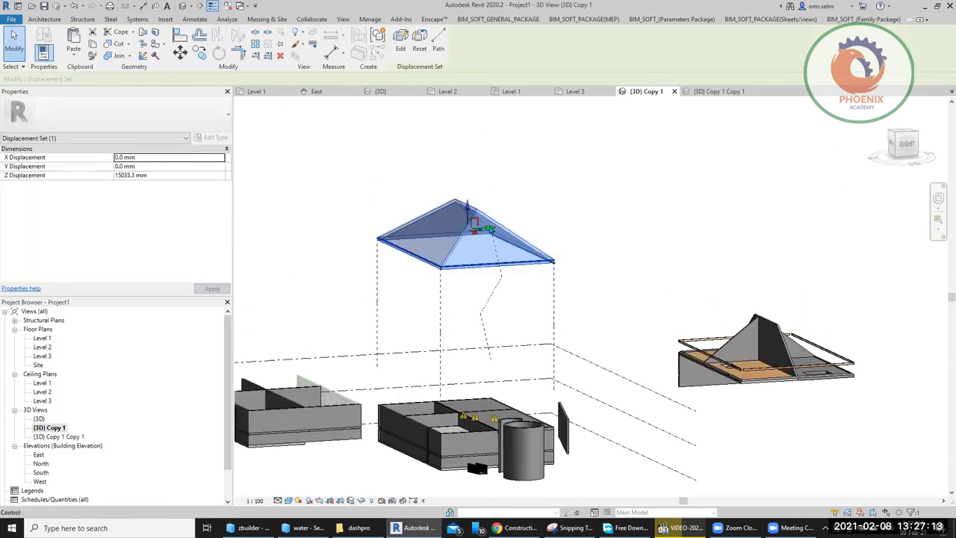
mouse_move(487, 229)
left_mouse_down()
mouse_move(328, 247)
mouse_move(542, 318)
left_mouse_up()
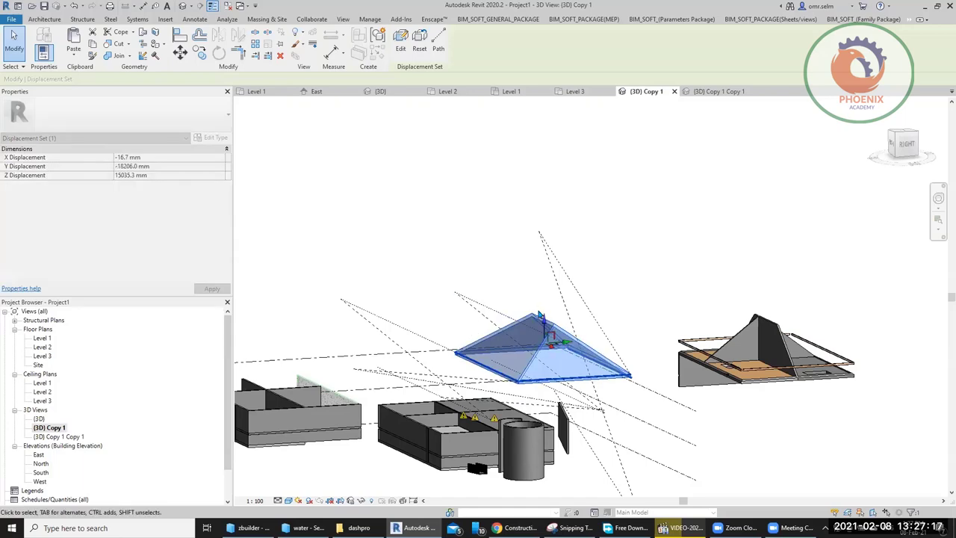
left_click(574, 321)
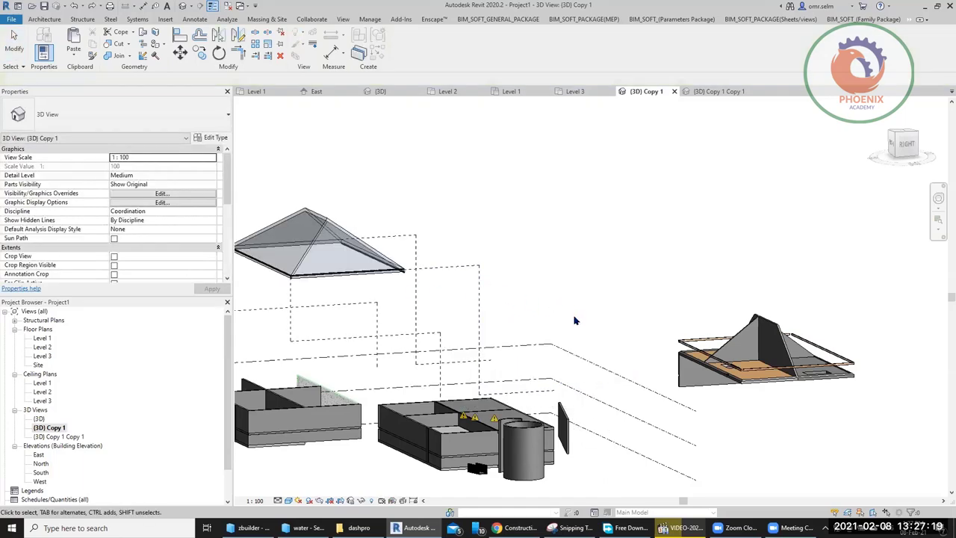
mouse_move(575, 321)
middle_mouse_down("shift")
mouse_move(505, 314)
mouse_move(508, 241)
mouse_move(536, 304)
middle_mouse_up("shift")
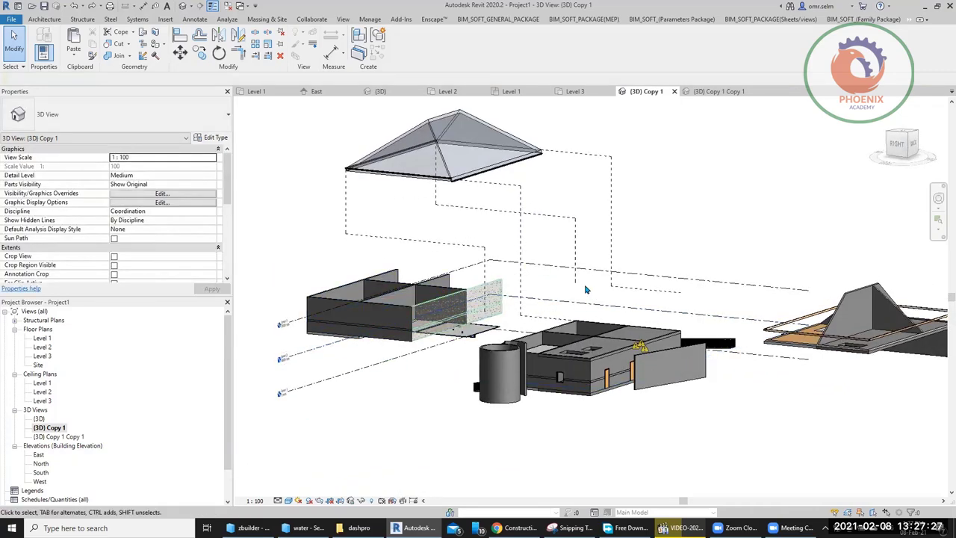
Open the (3D) Copy 1 Copy 1 view at a front-left angle and select its lifted roof
double_click(80, 438)
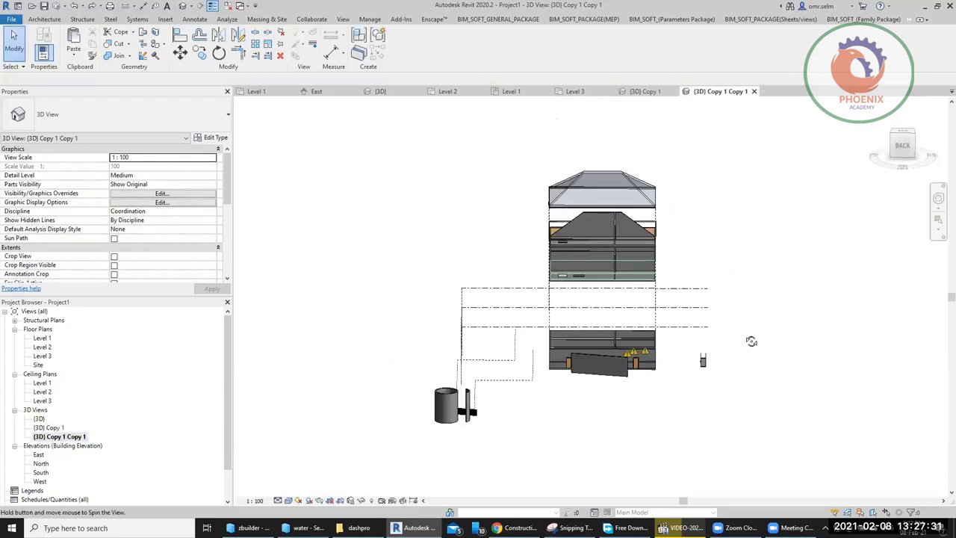
mouse_move(752, 342)
middle_mouse_down("shift")
mouse_move(356, 357)
mouse_move(358, 309)
mouse_move(433, 331)
mouse_move(458, 389)
middle_mouse_up("shift")
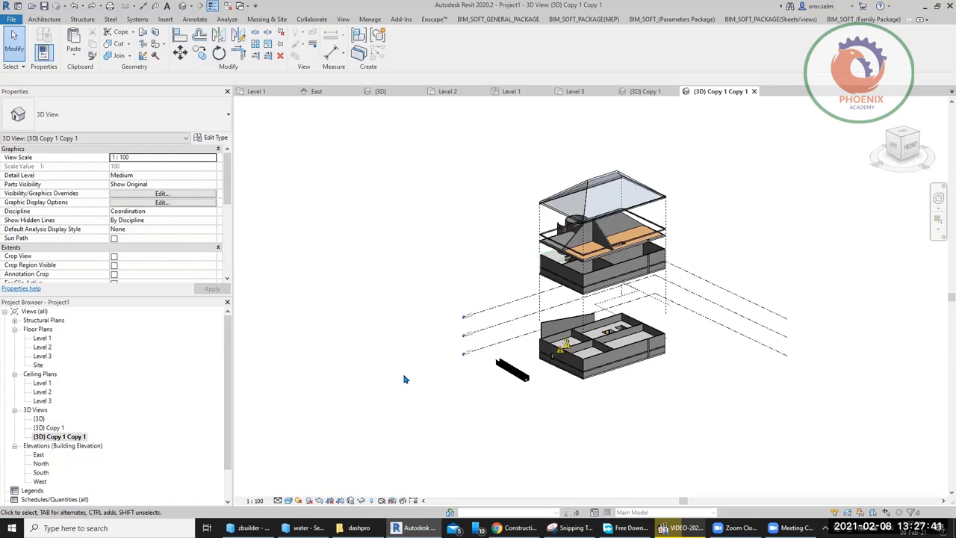
left_click(642, 198)
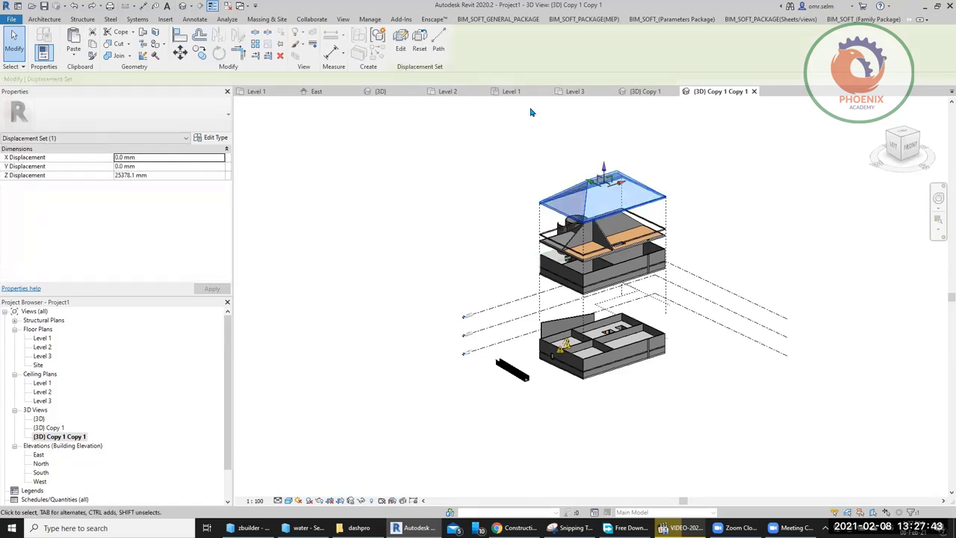
left_click(447, 42)
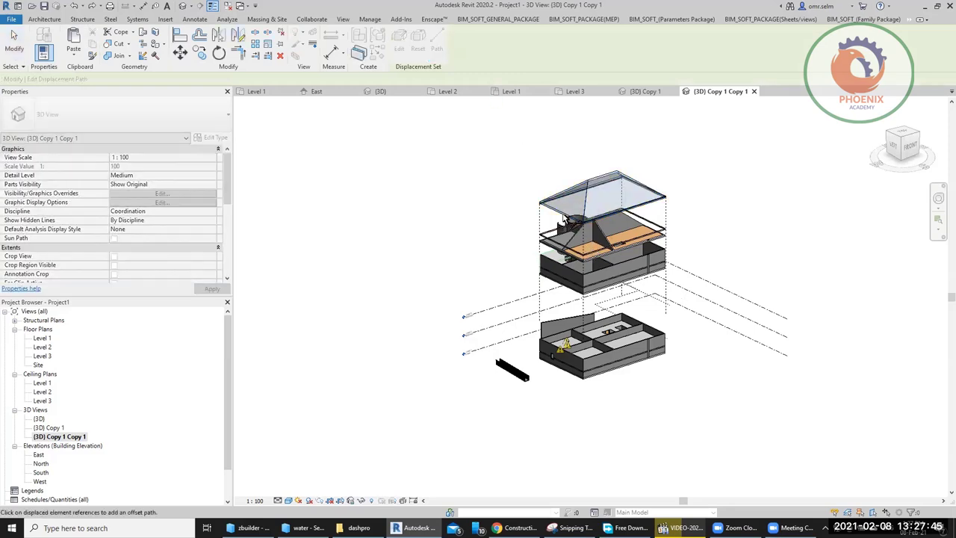